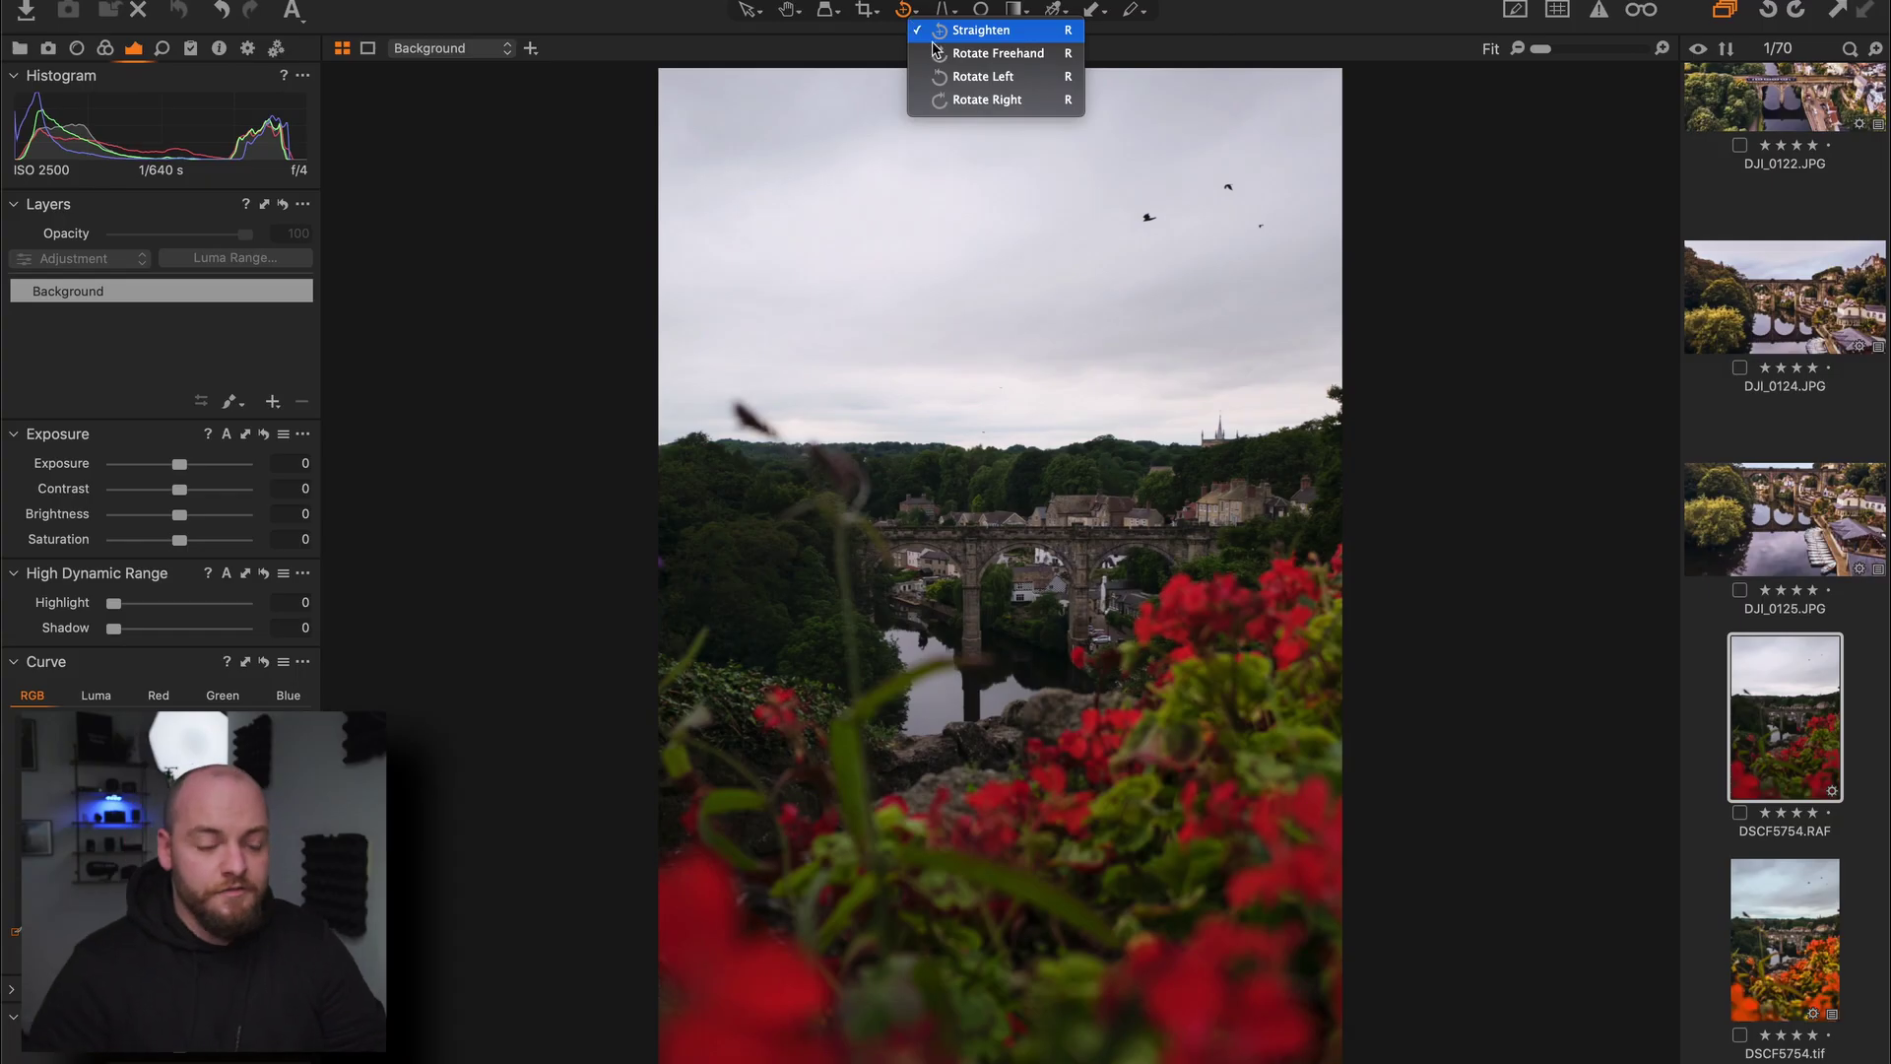
- Rotate the photo slightly so the viaduct and horizon sit level
left_click(985, 100)
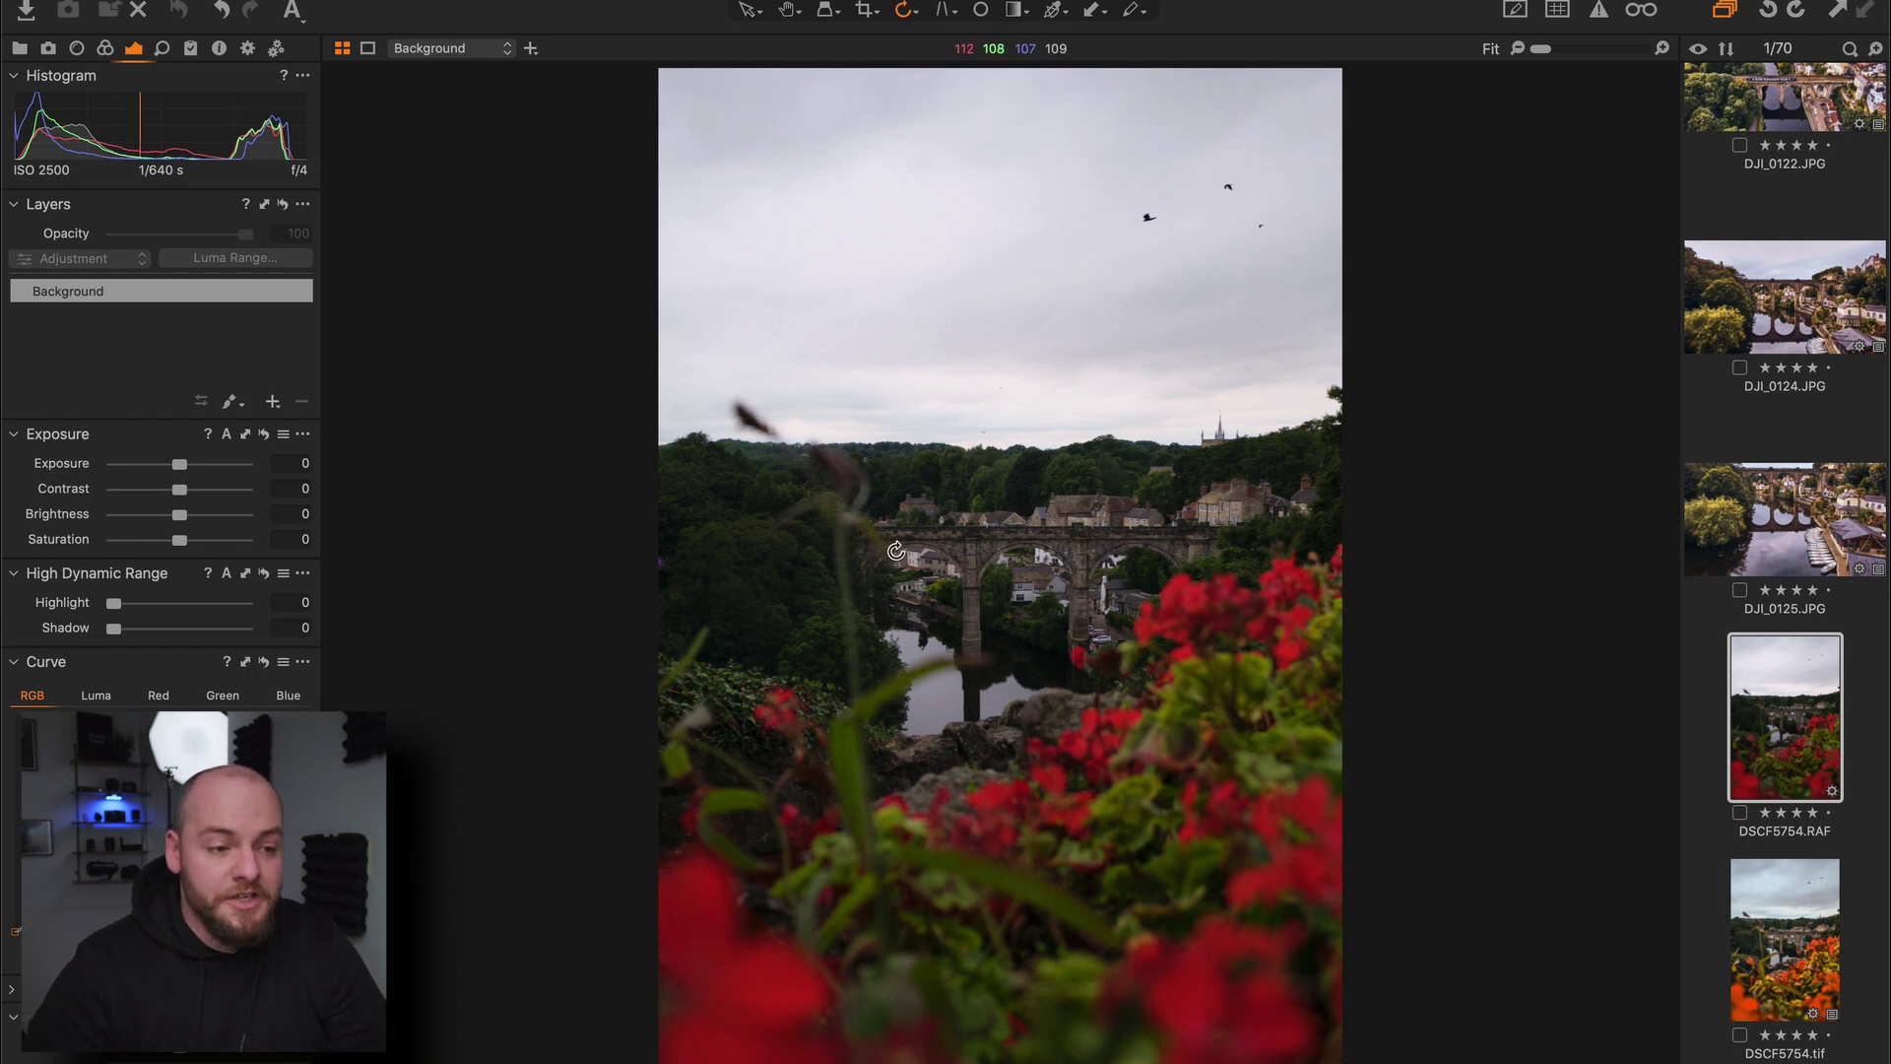
left_click_drag(896, 550, 1023, 697)
key("h")
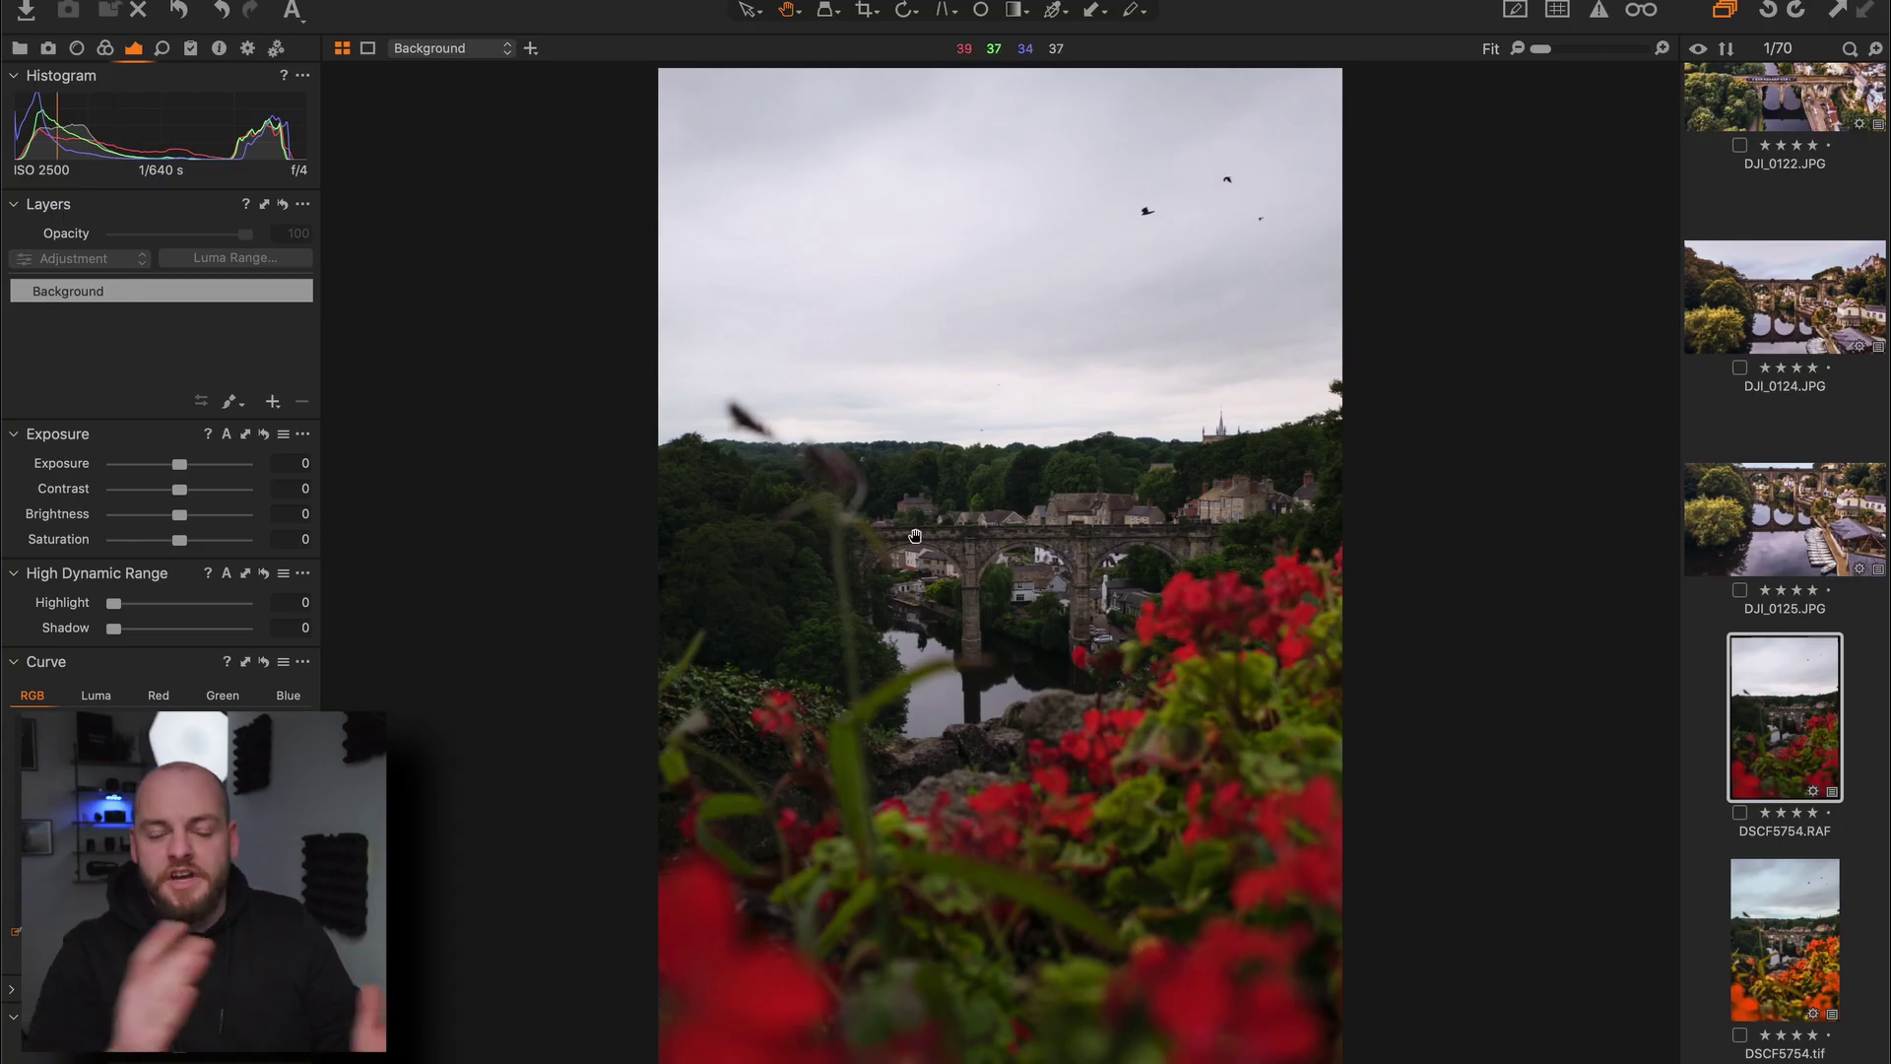
- Crop the photo at the Original aspect ratio, trimming the sky and side edges, and turn on the grid to align the horizon with the upper third
double_click(1039, 571)
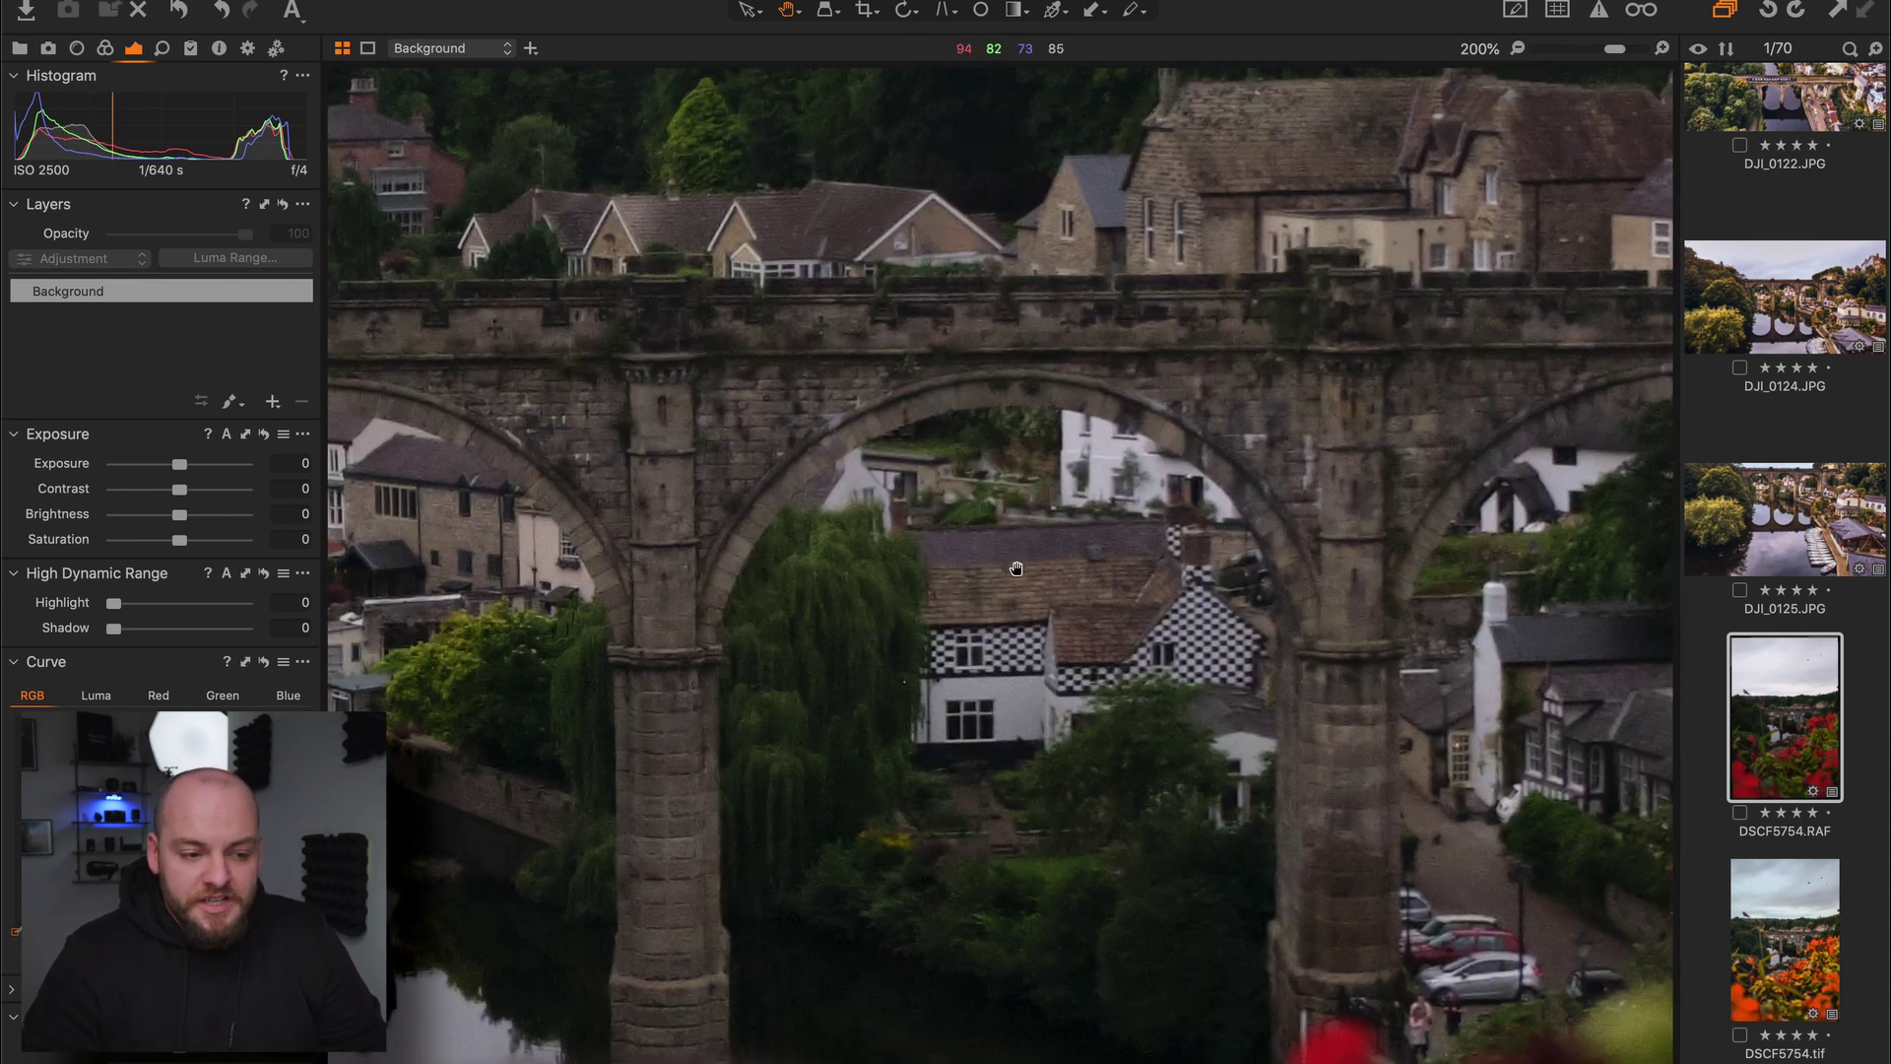
double_click(1017, 568)
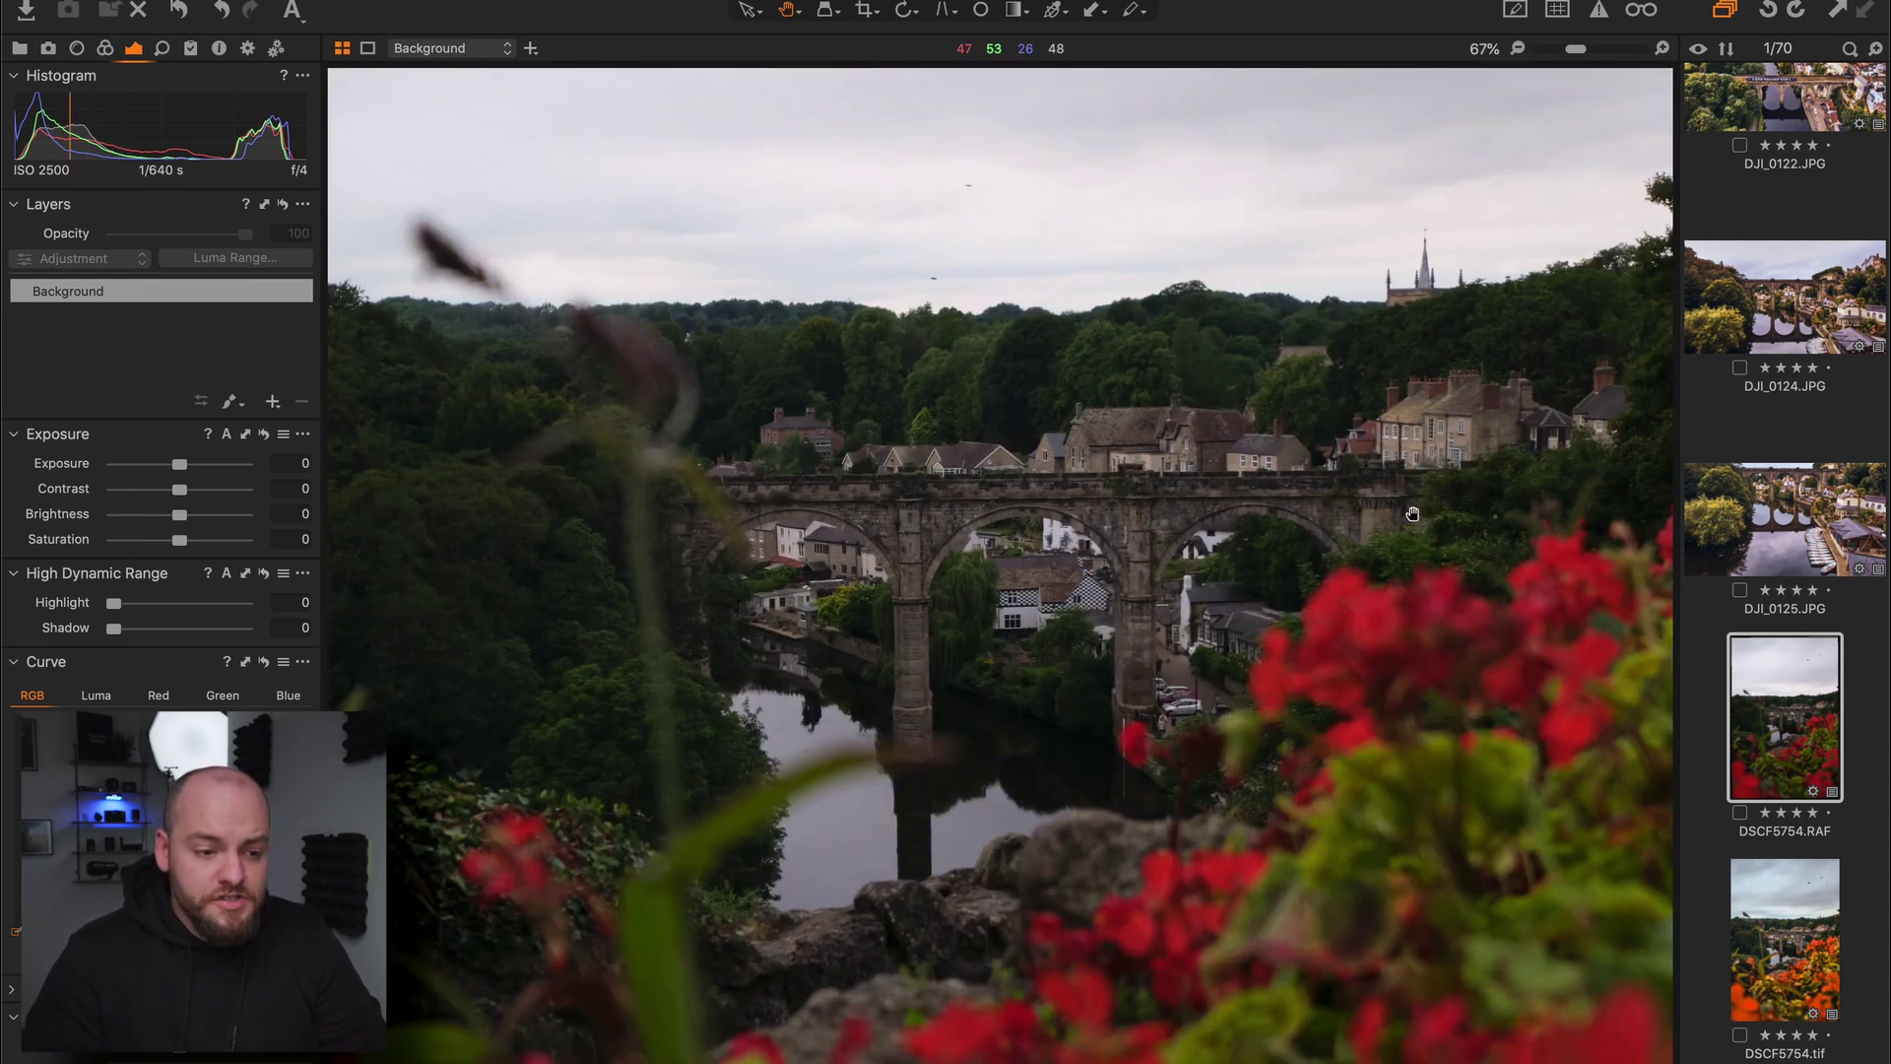
double_click(1138, 560)
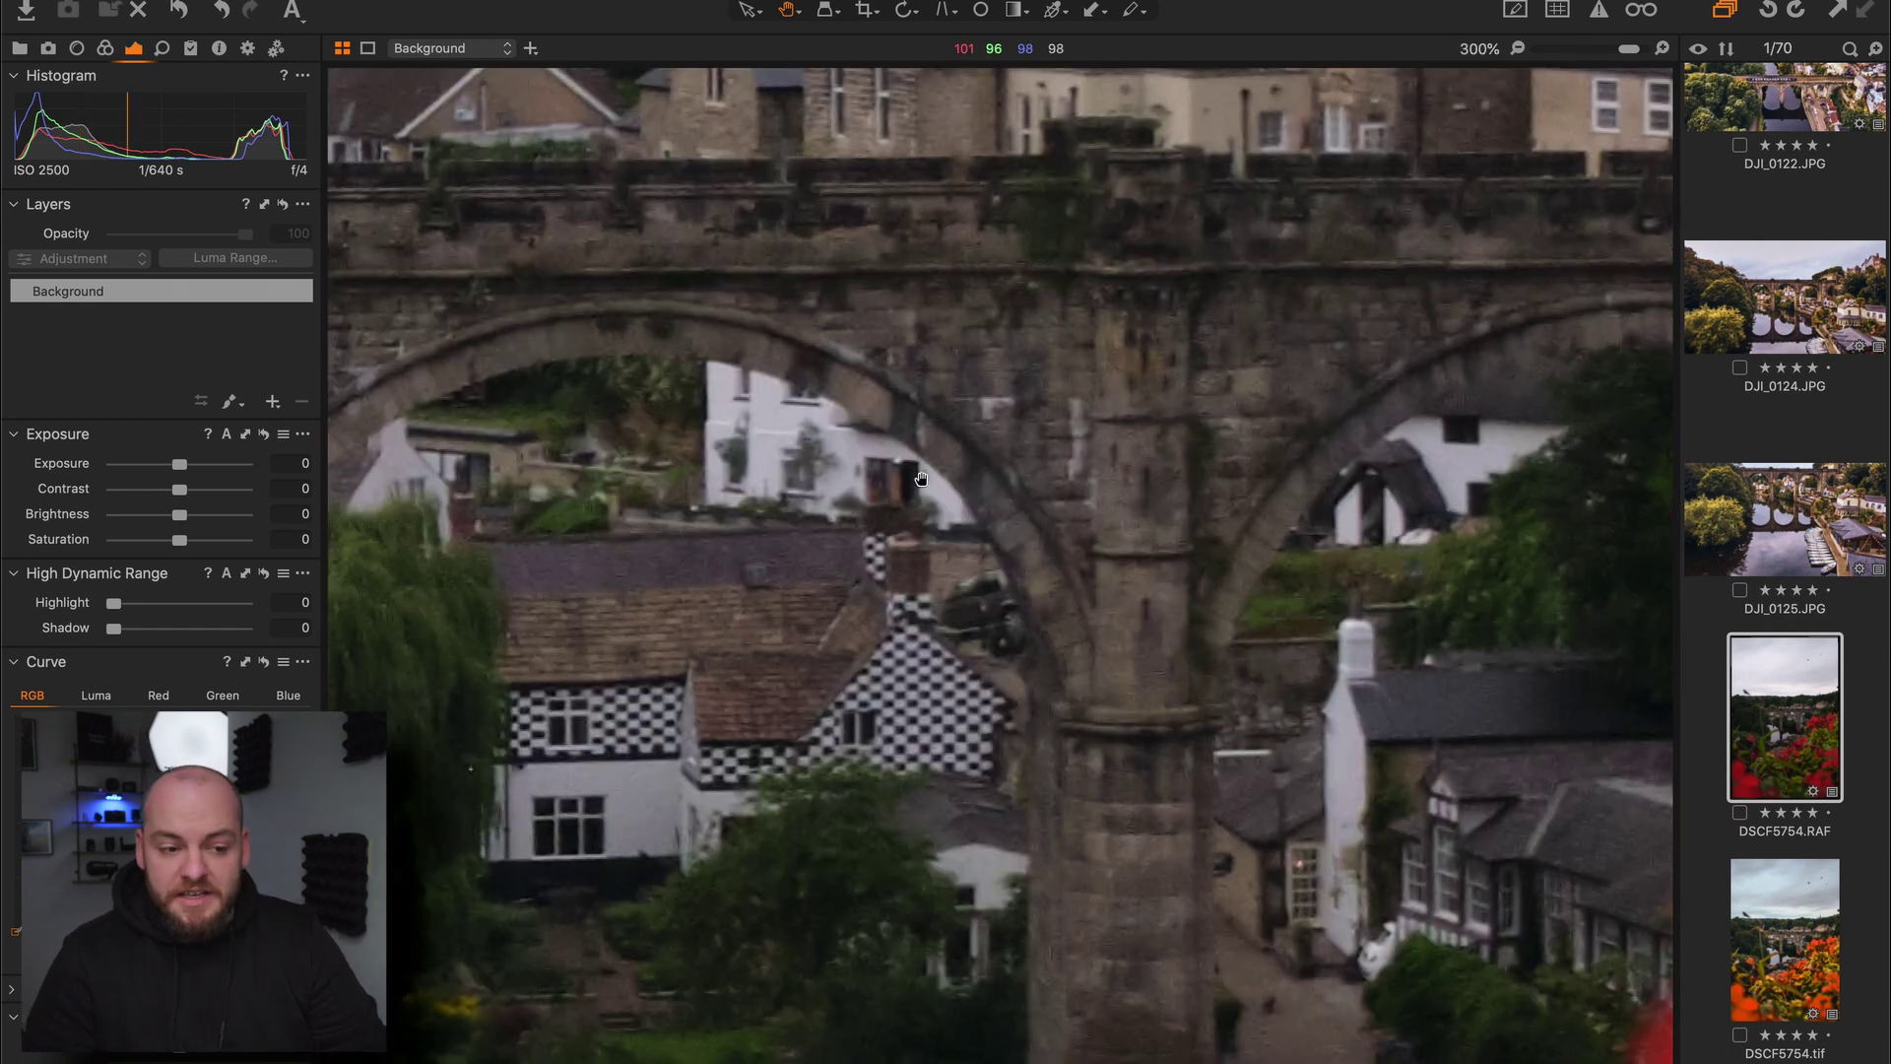
double_click(899, 569)
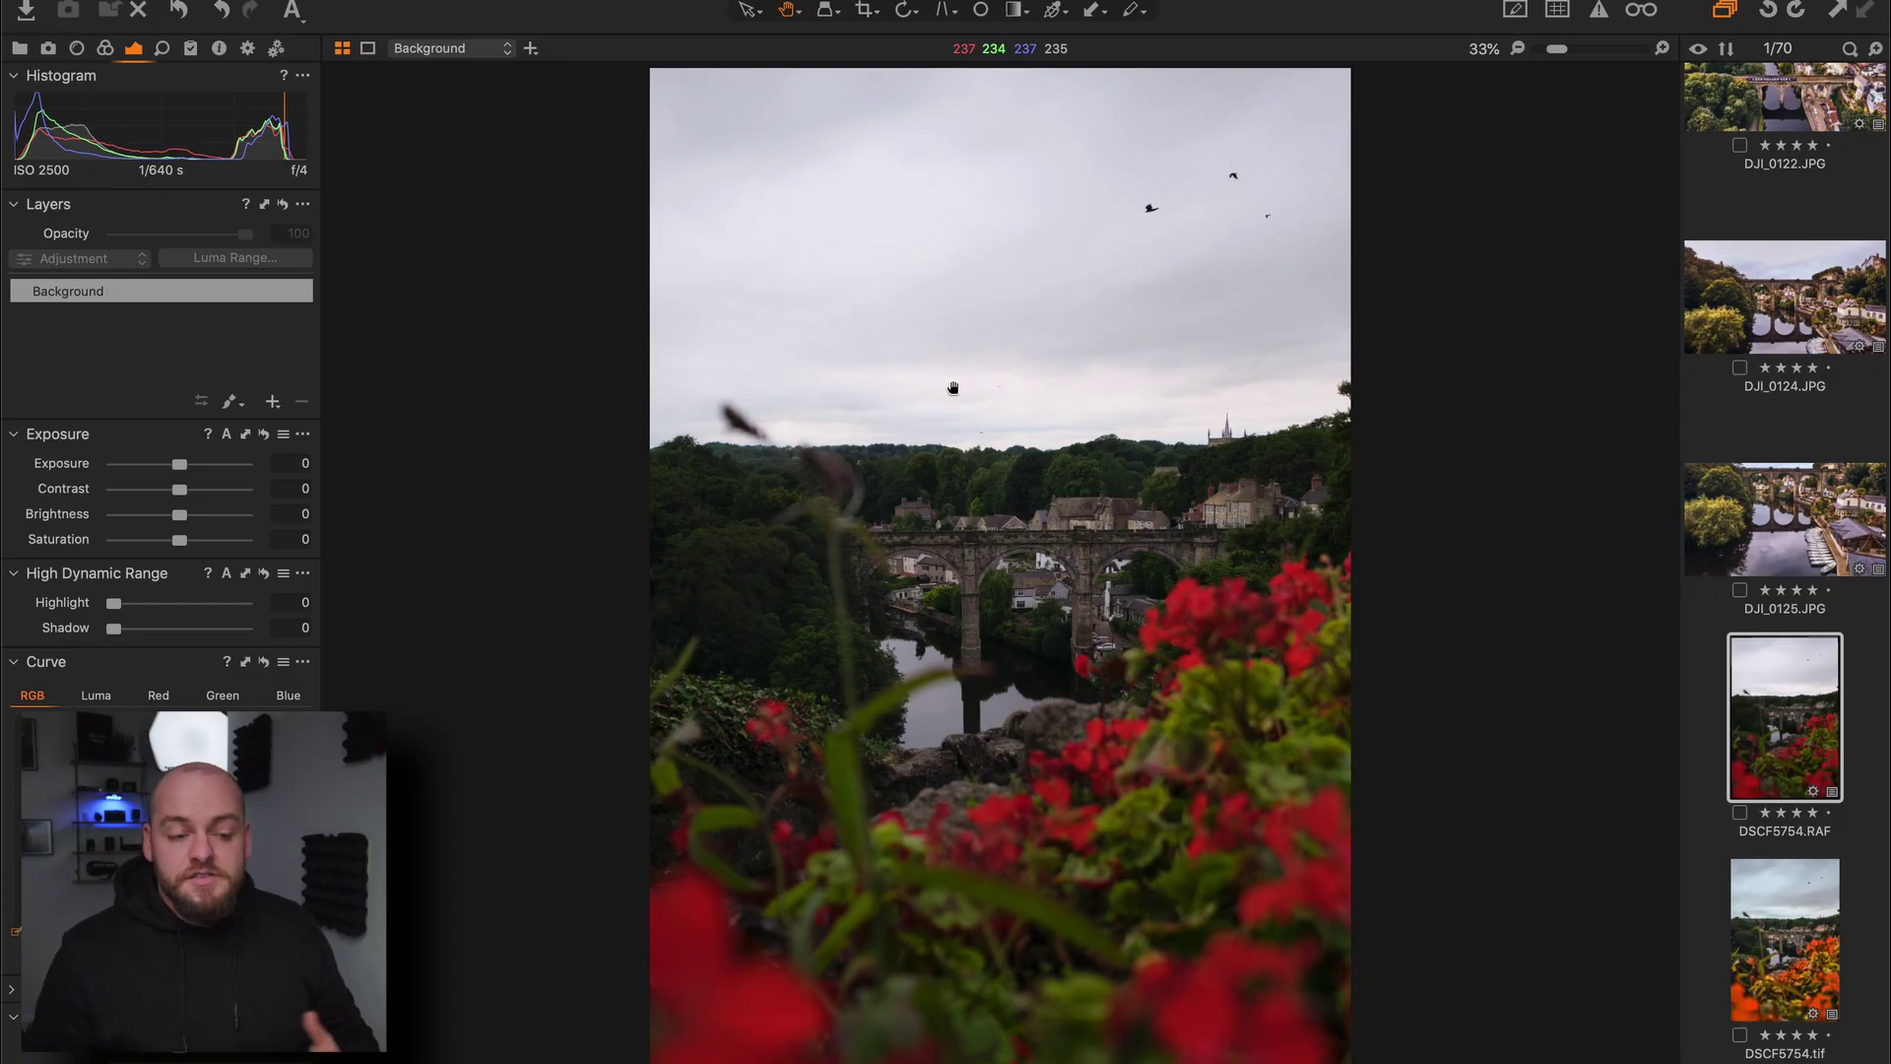
left_click(872, 11)
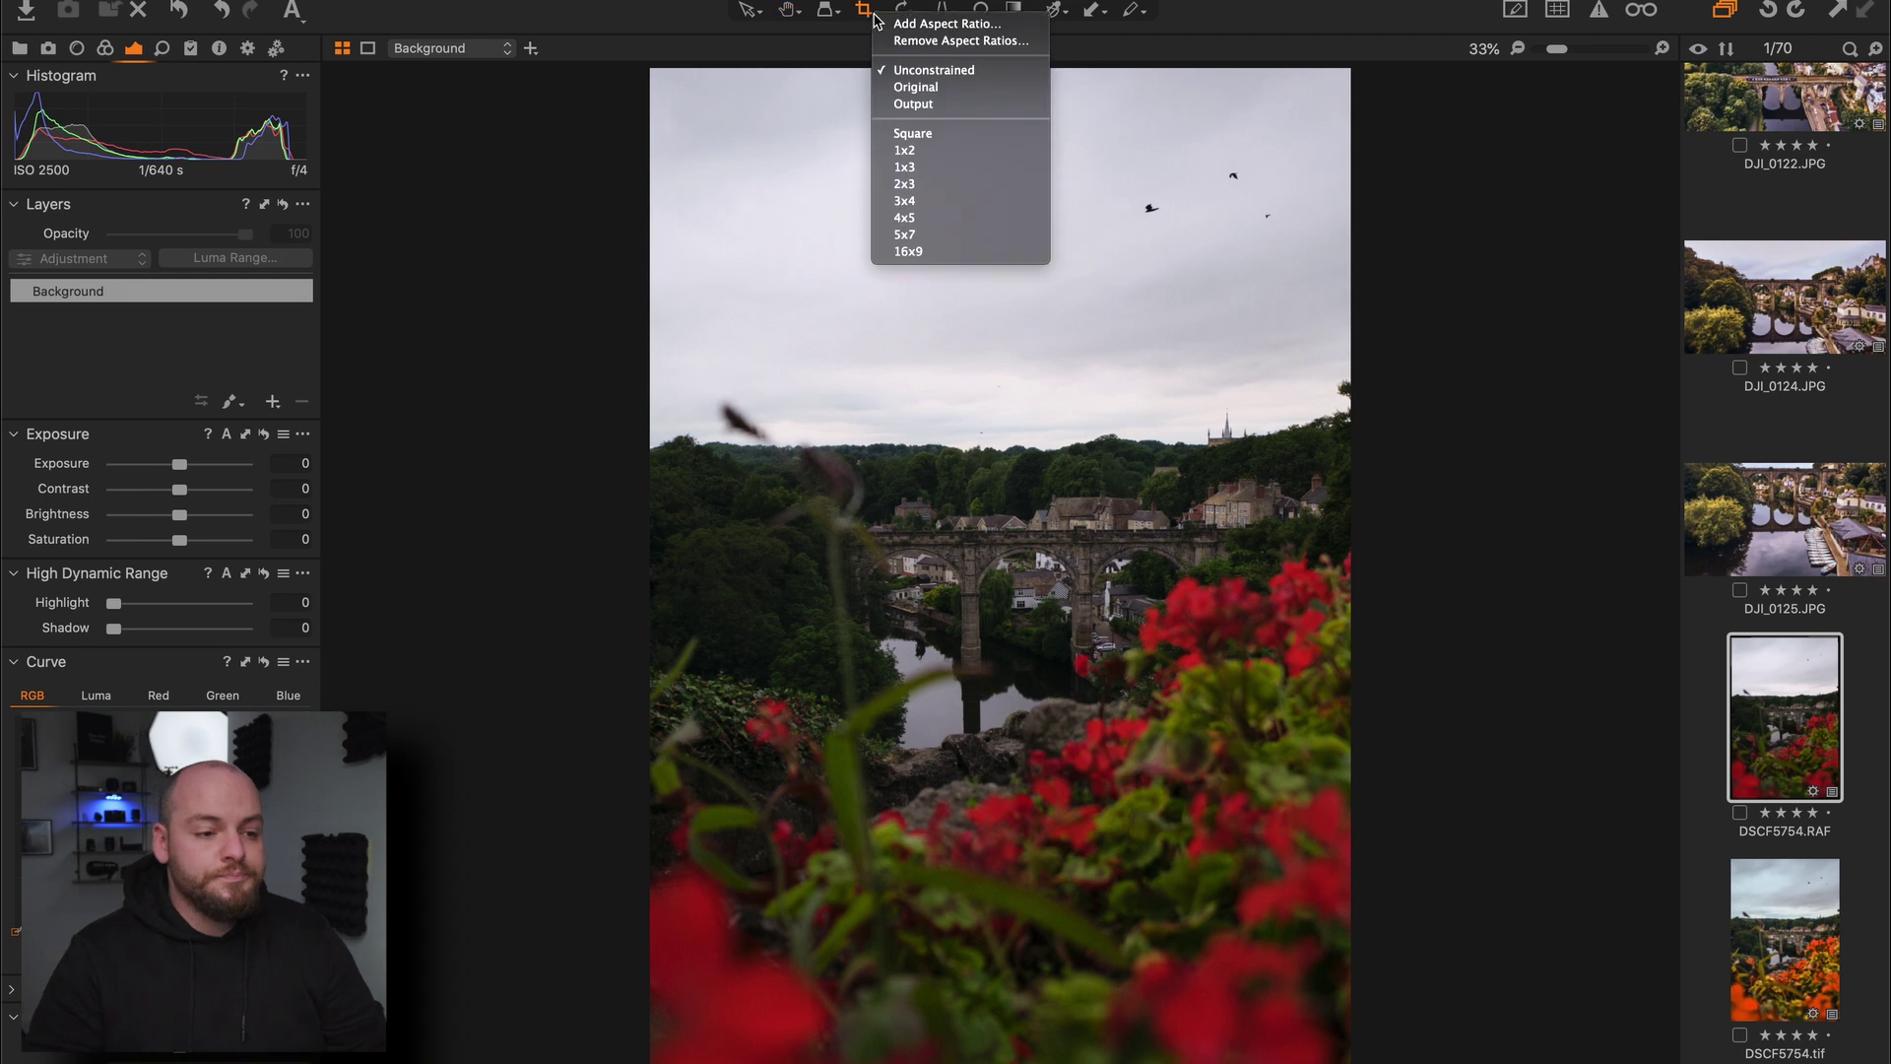
left_click(933, 87)
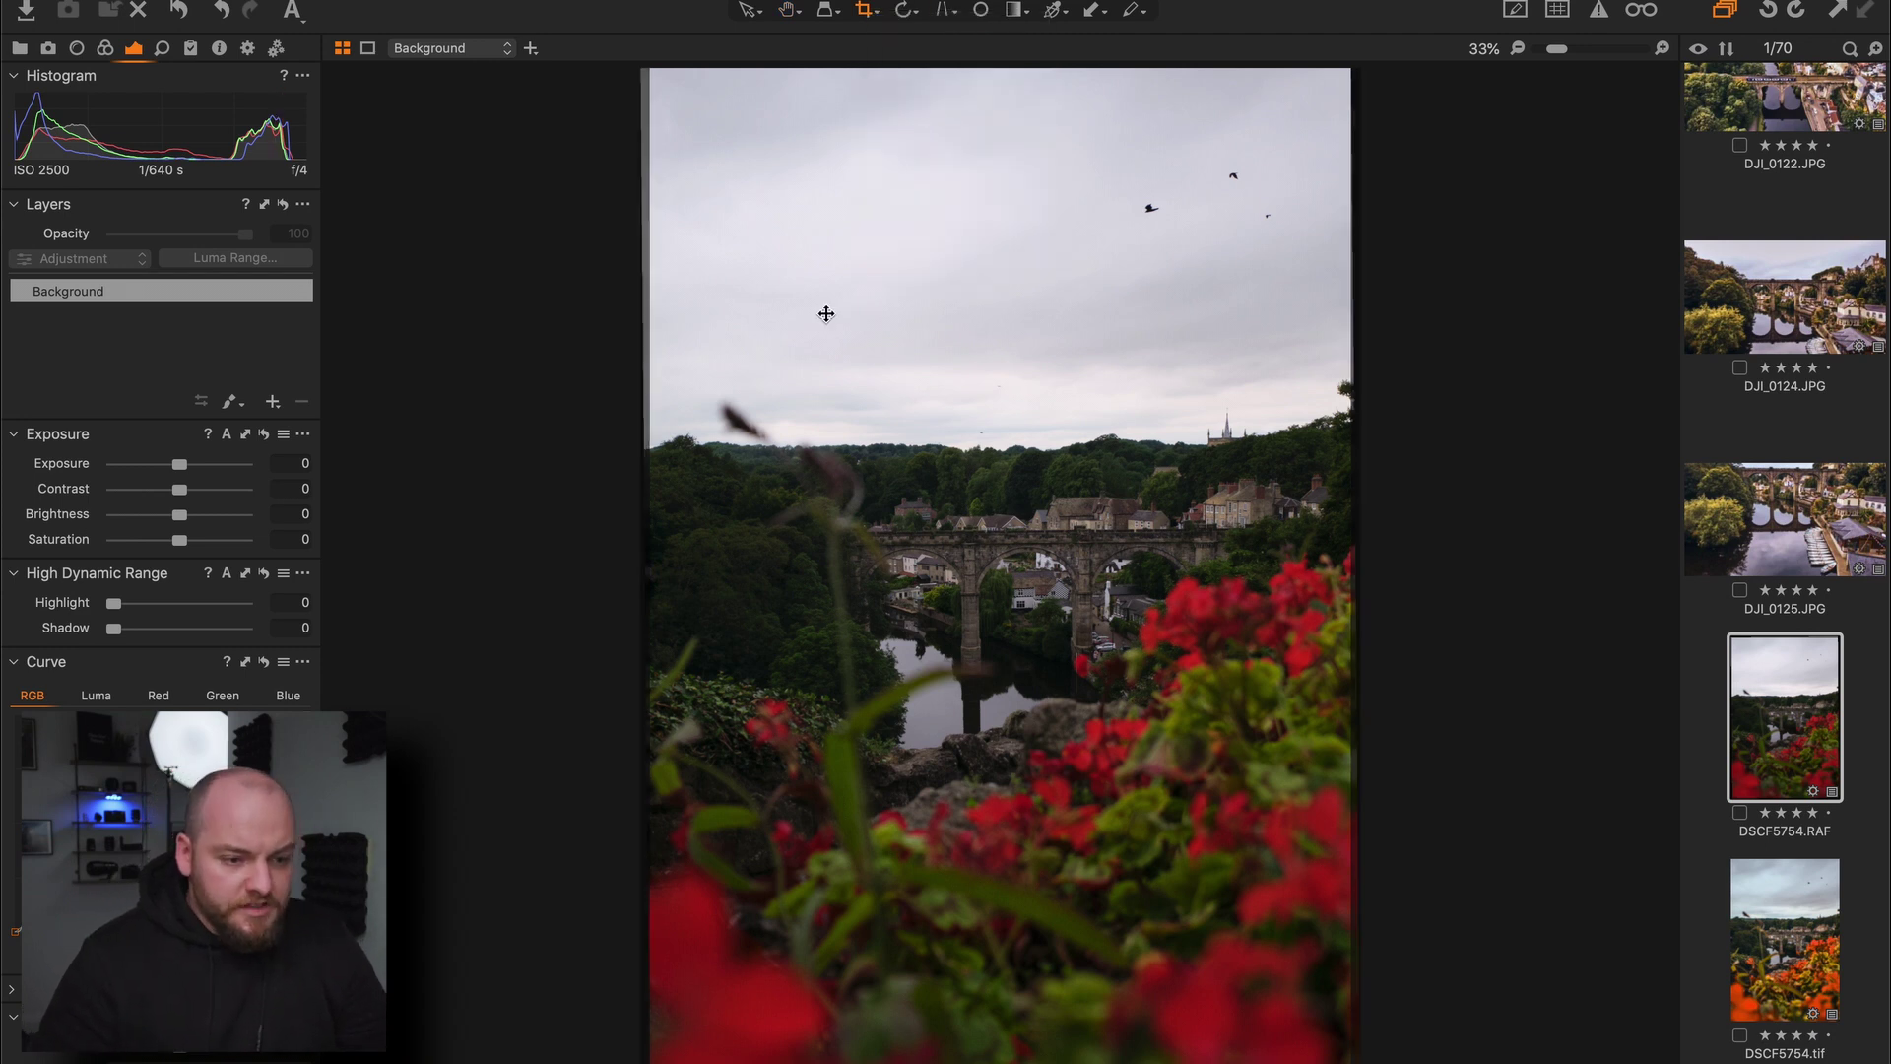
left_click_drag(650, 71, 693, 125)
mouse_move(1031, 557)
left_mouse_down()
mouse_move(1002, 569)
mouse_move(1001, 535)
mouse_move(1004, 565)
left_mouse_up()
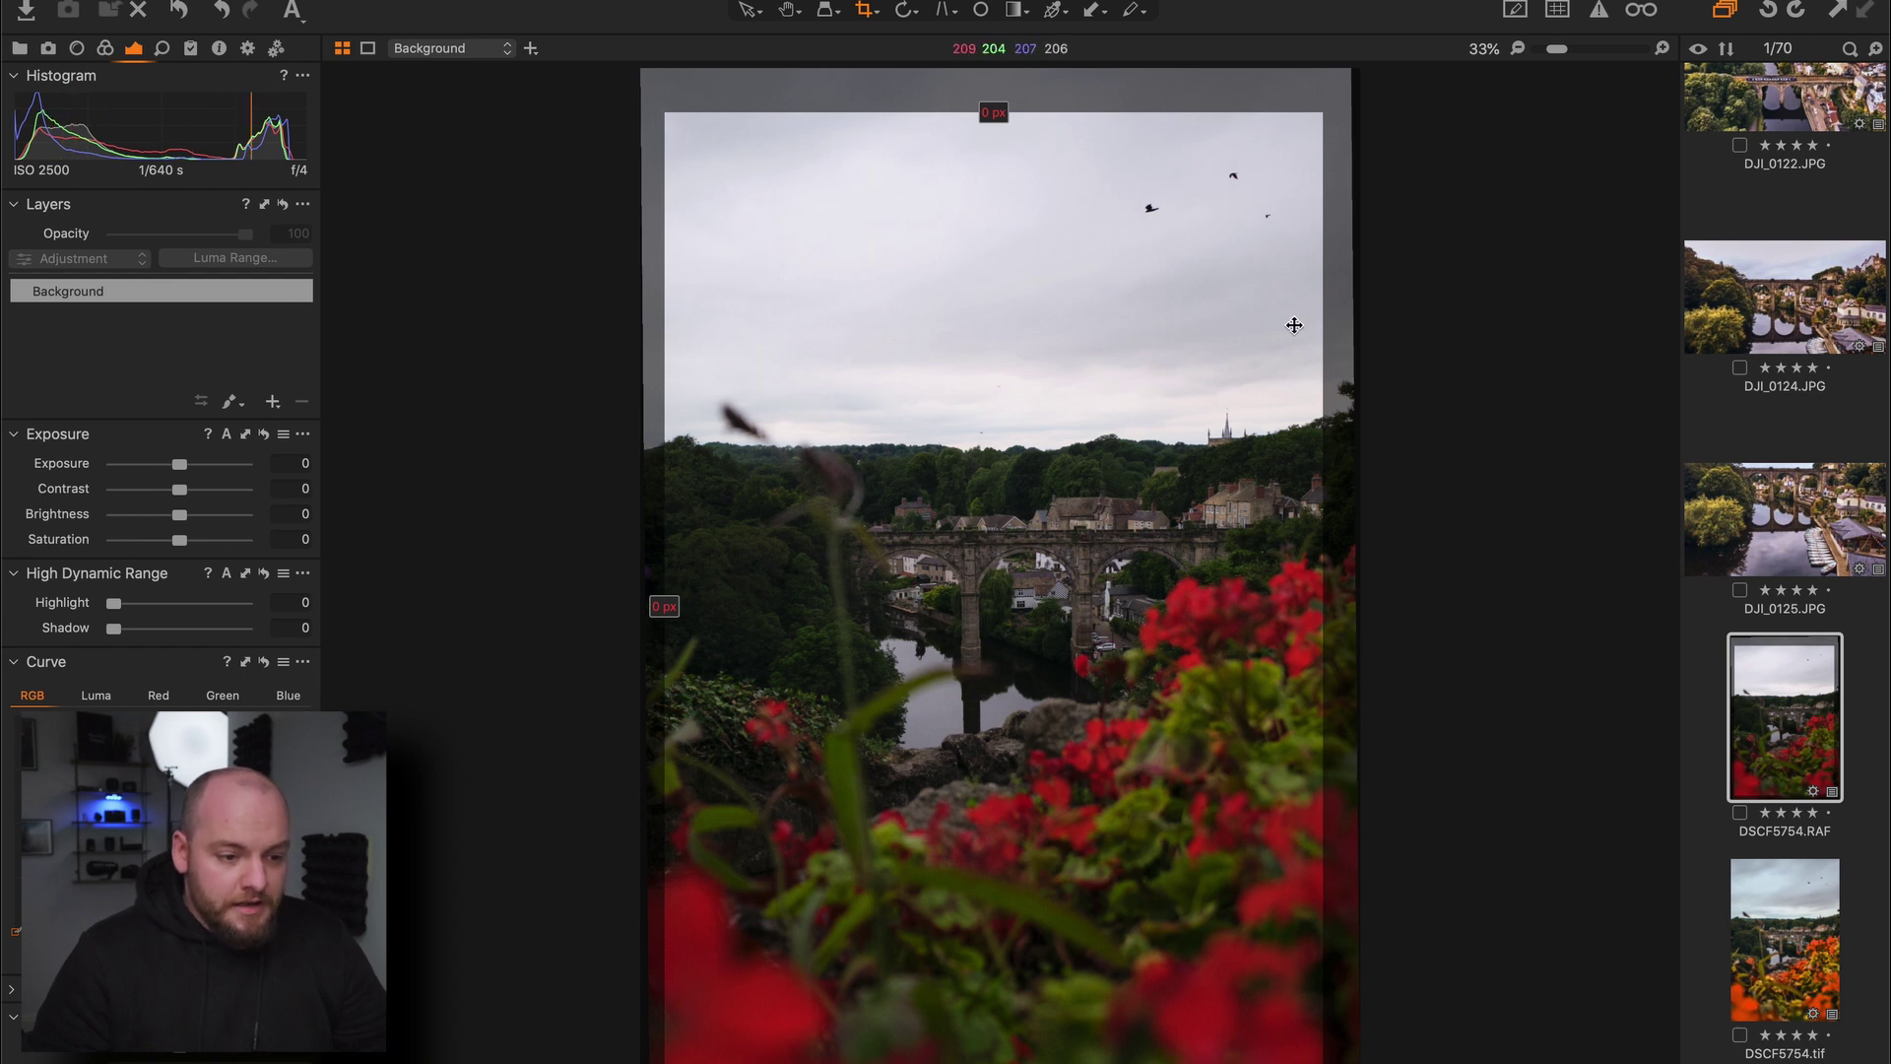
left_click(1553, 14)
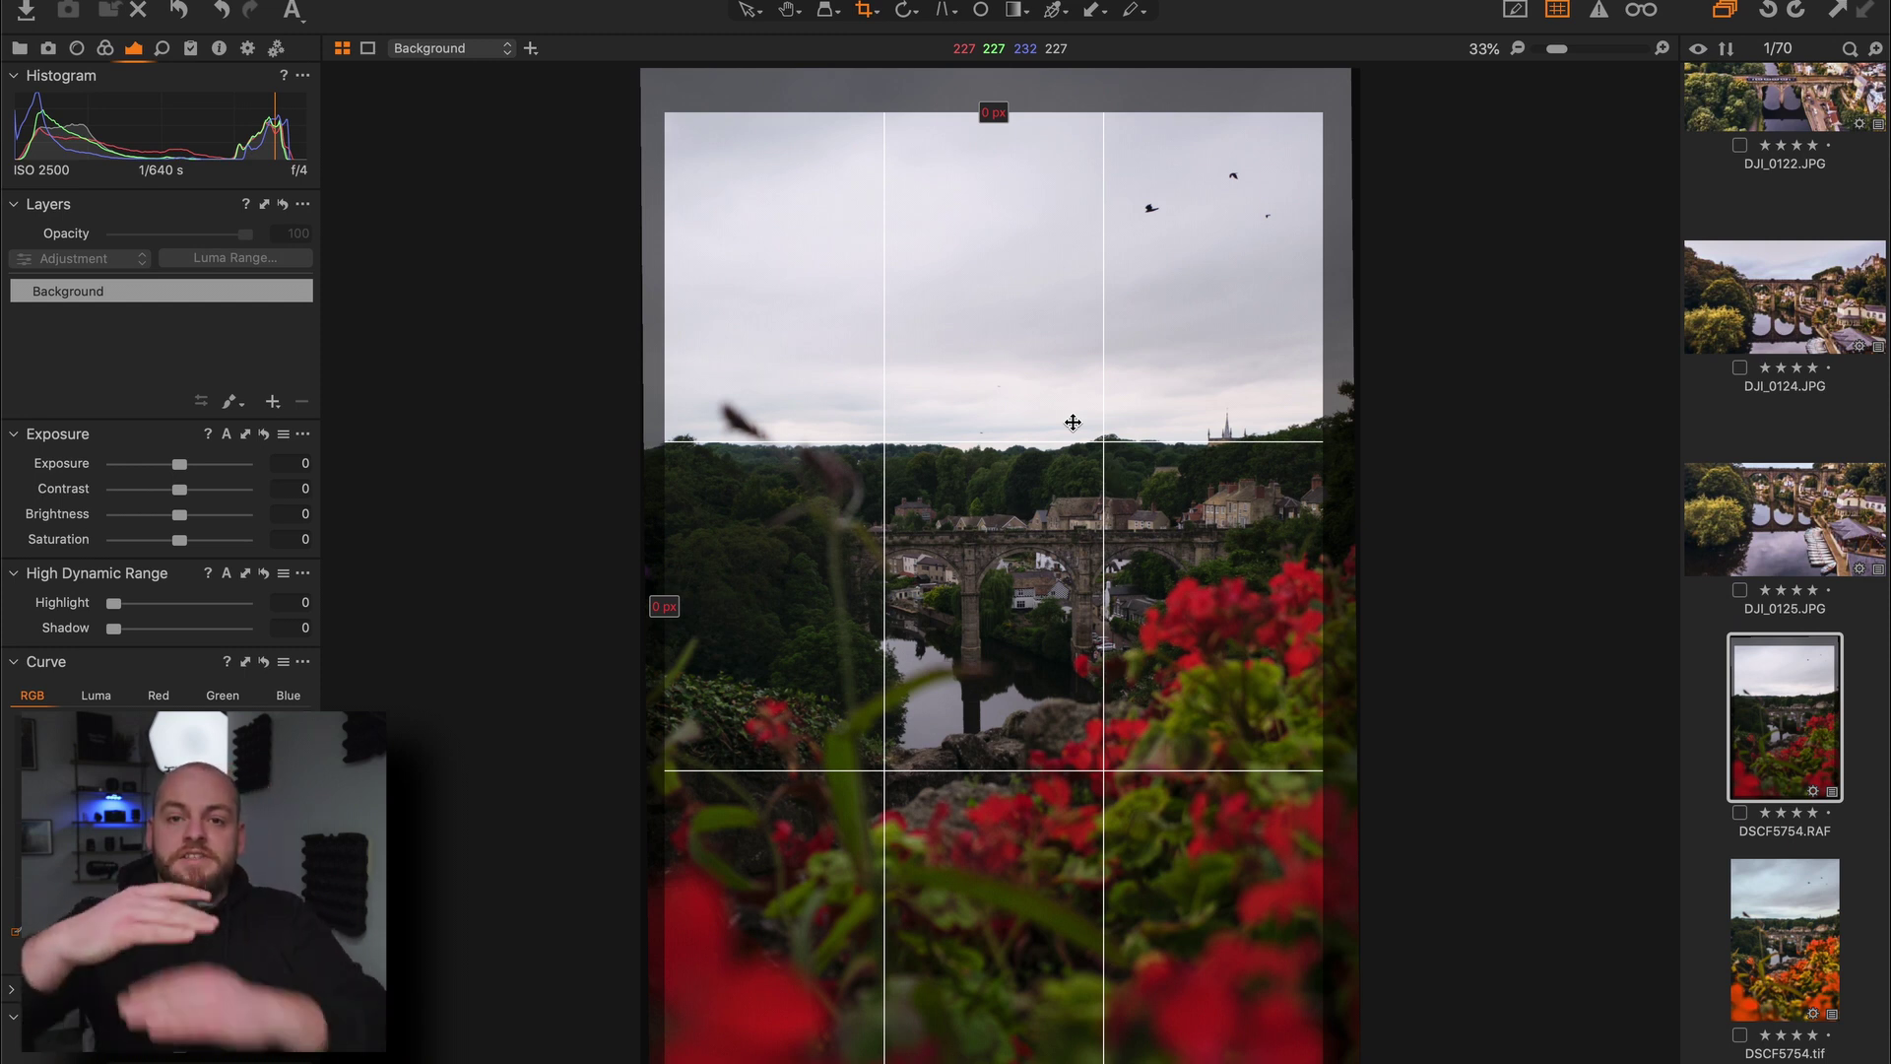
key("h")
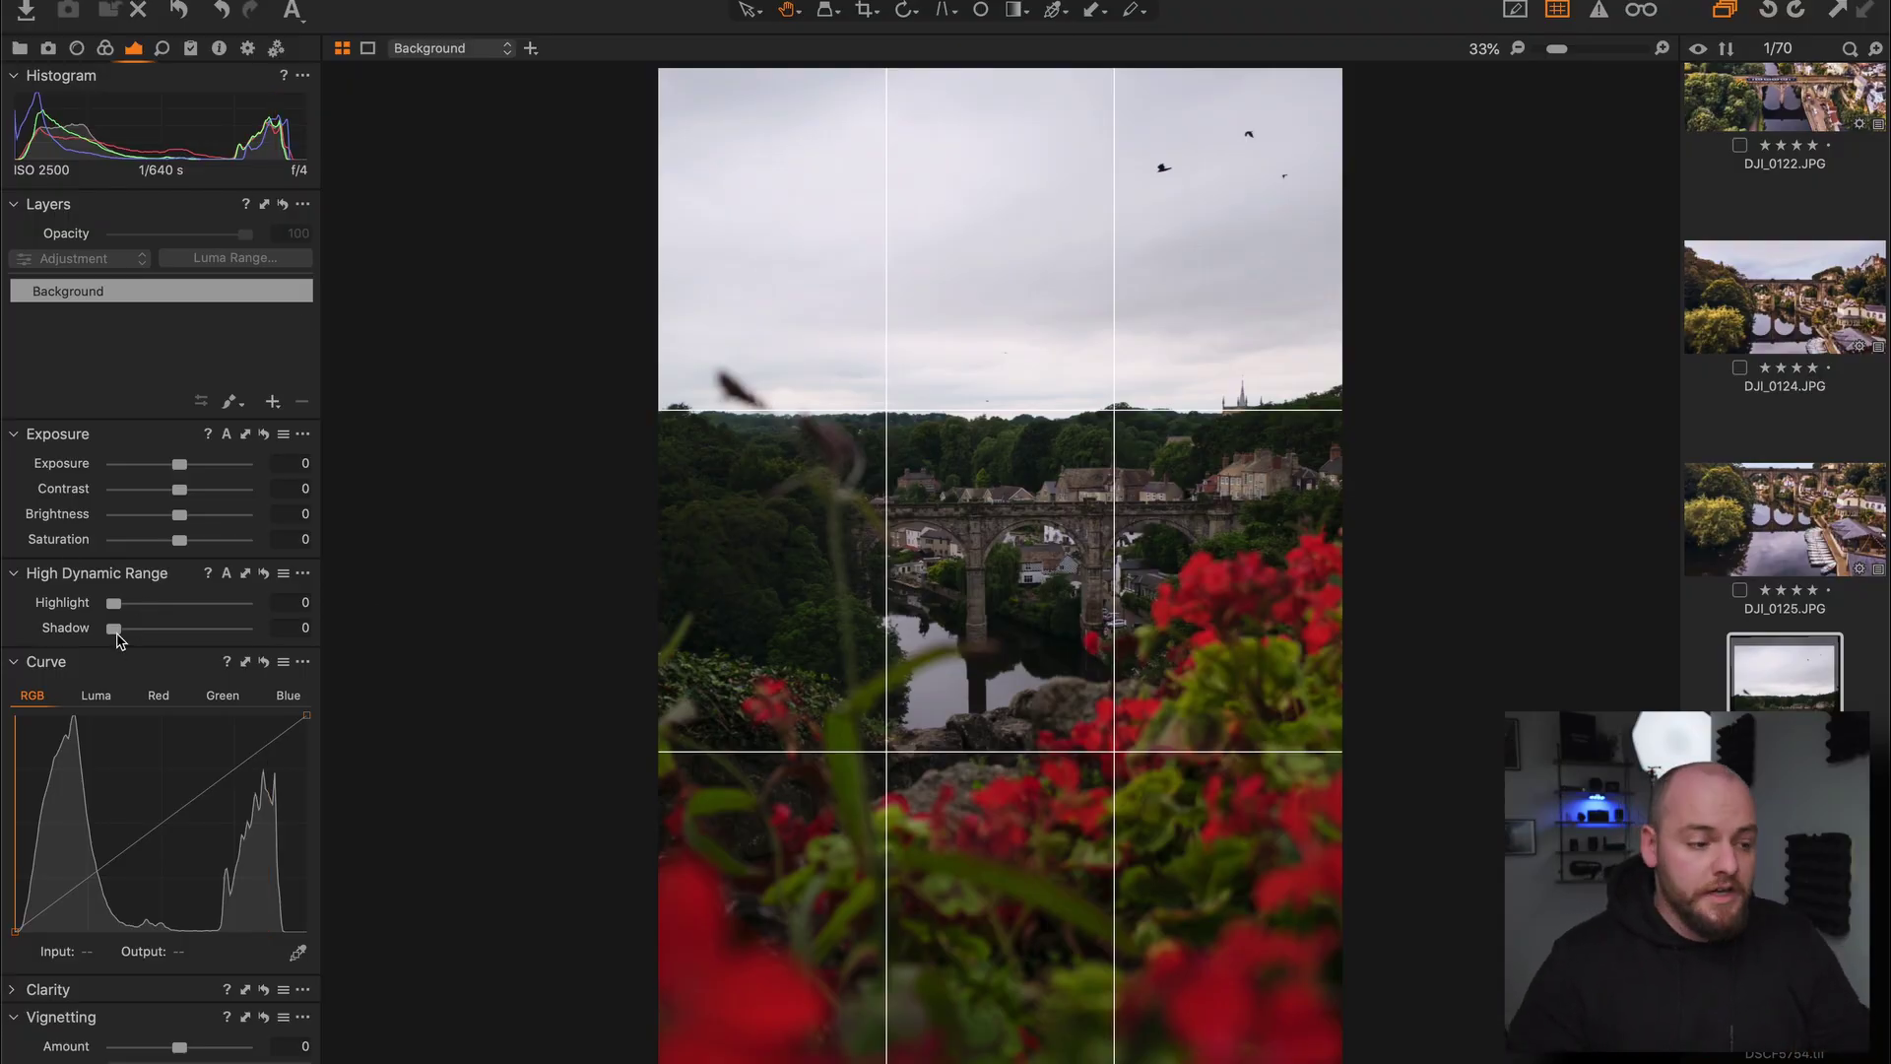
- Set the background's shadow recovery to 16 and highlight recovery to 80
left_click_drag(114, 628, 140, 633)
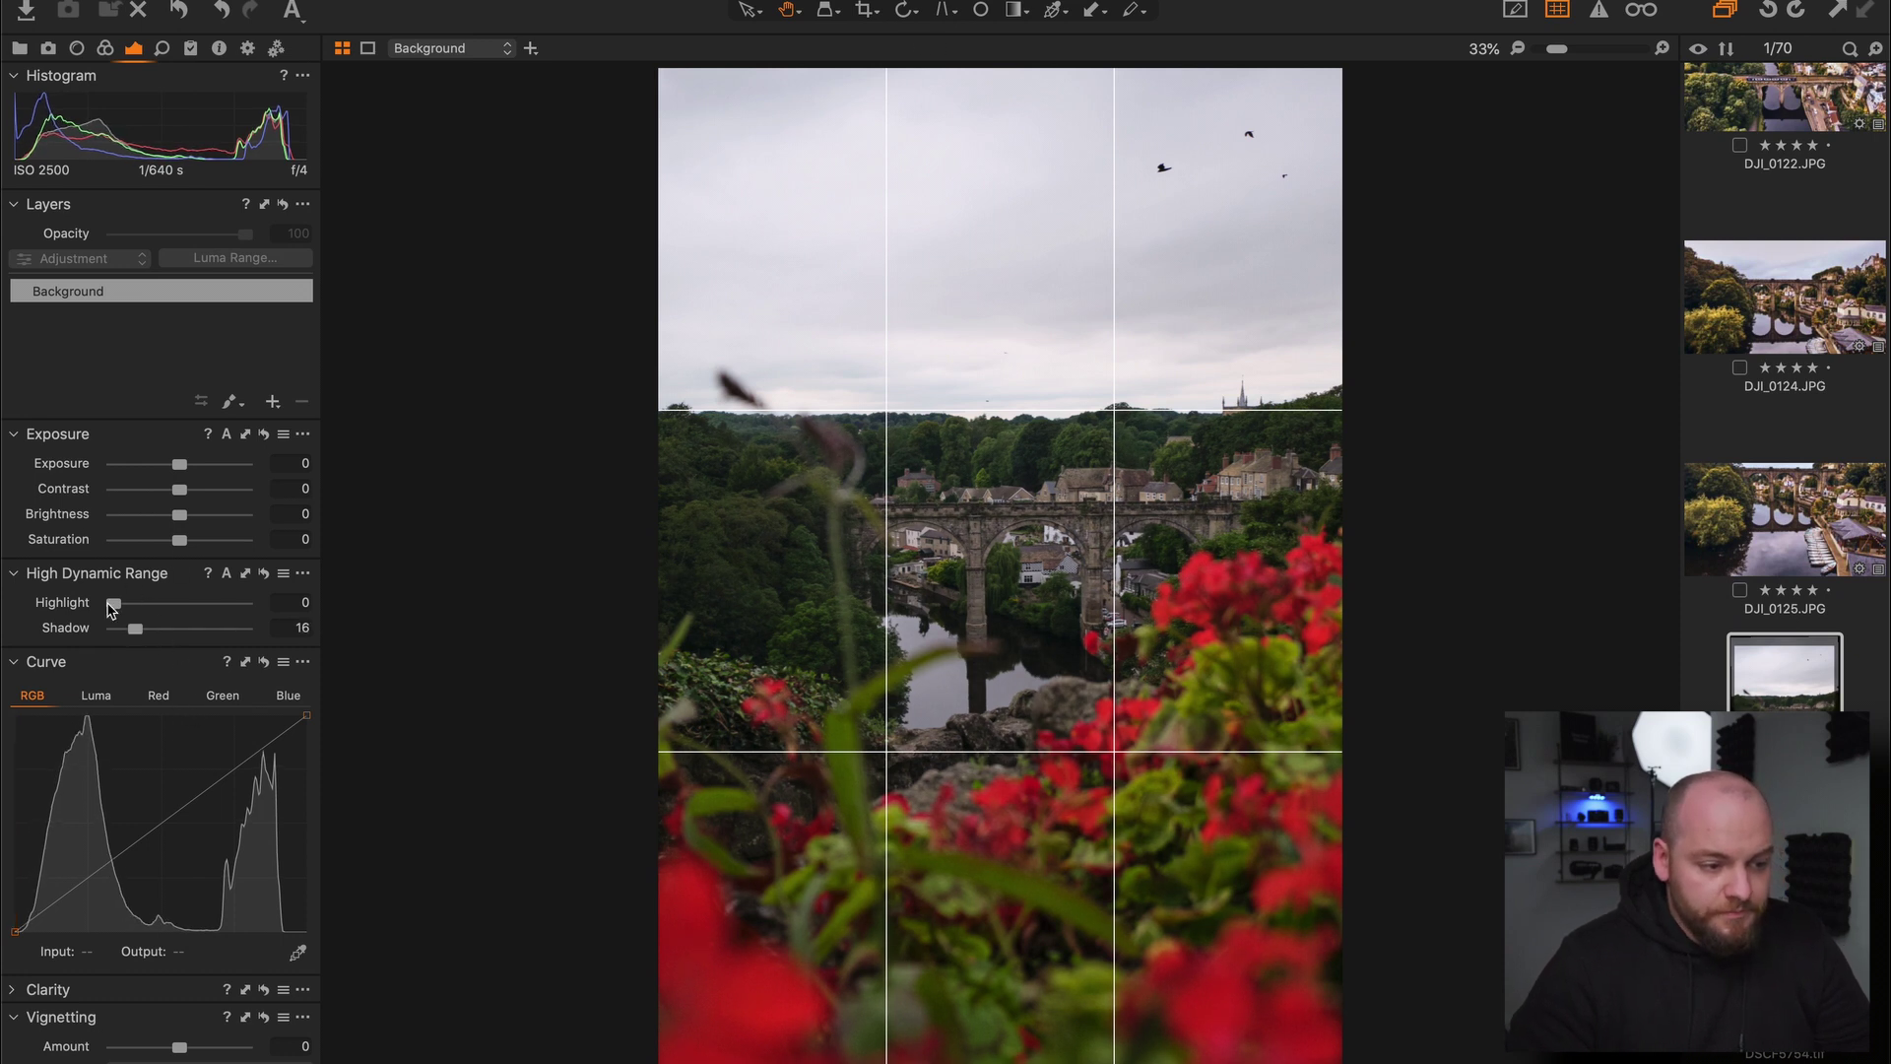
left_click_drag(115, 607, 219, 610)
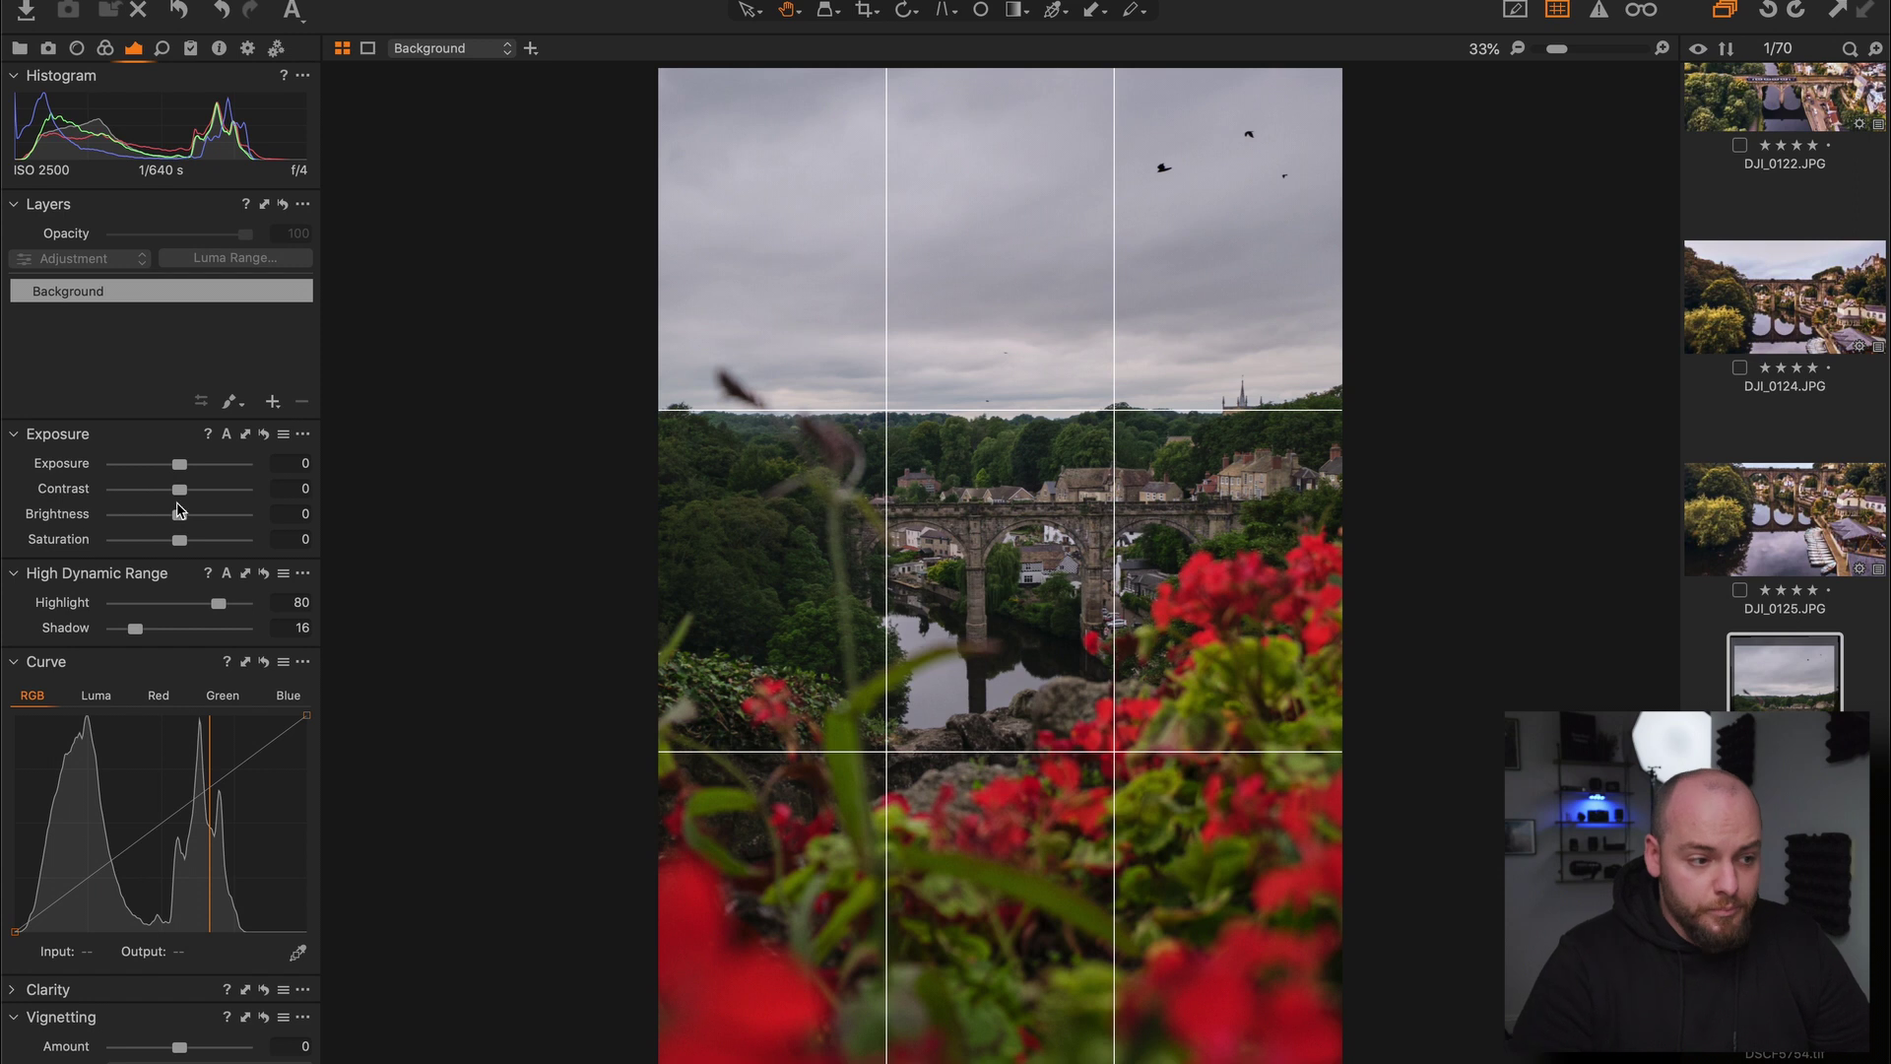
- Set the background's contrast to 10, exposure to 0 and brightness to 4
left_click_drag(179, 492, 188, 495)
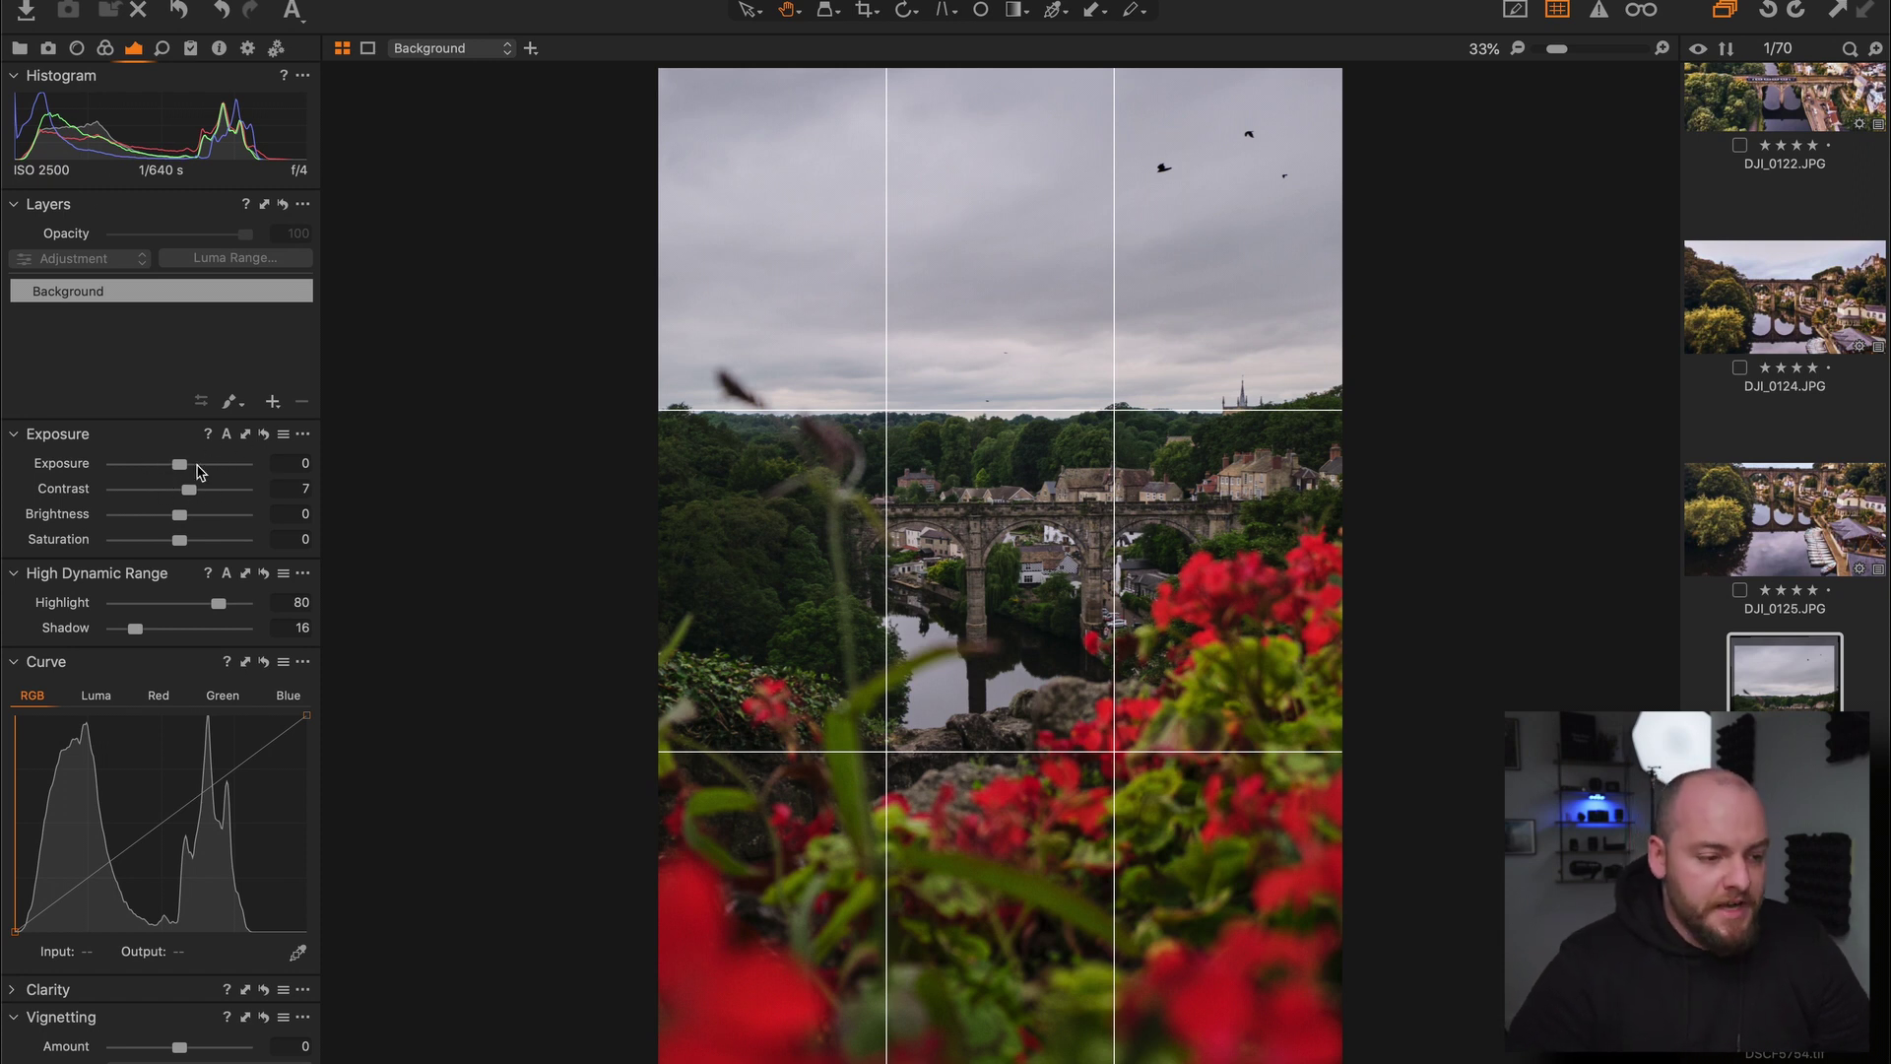
left_click_drag(189, 492, 193, 490)
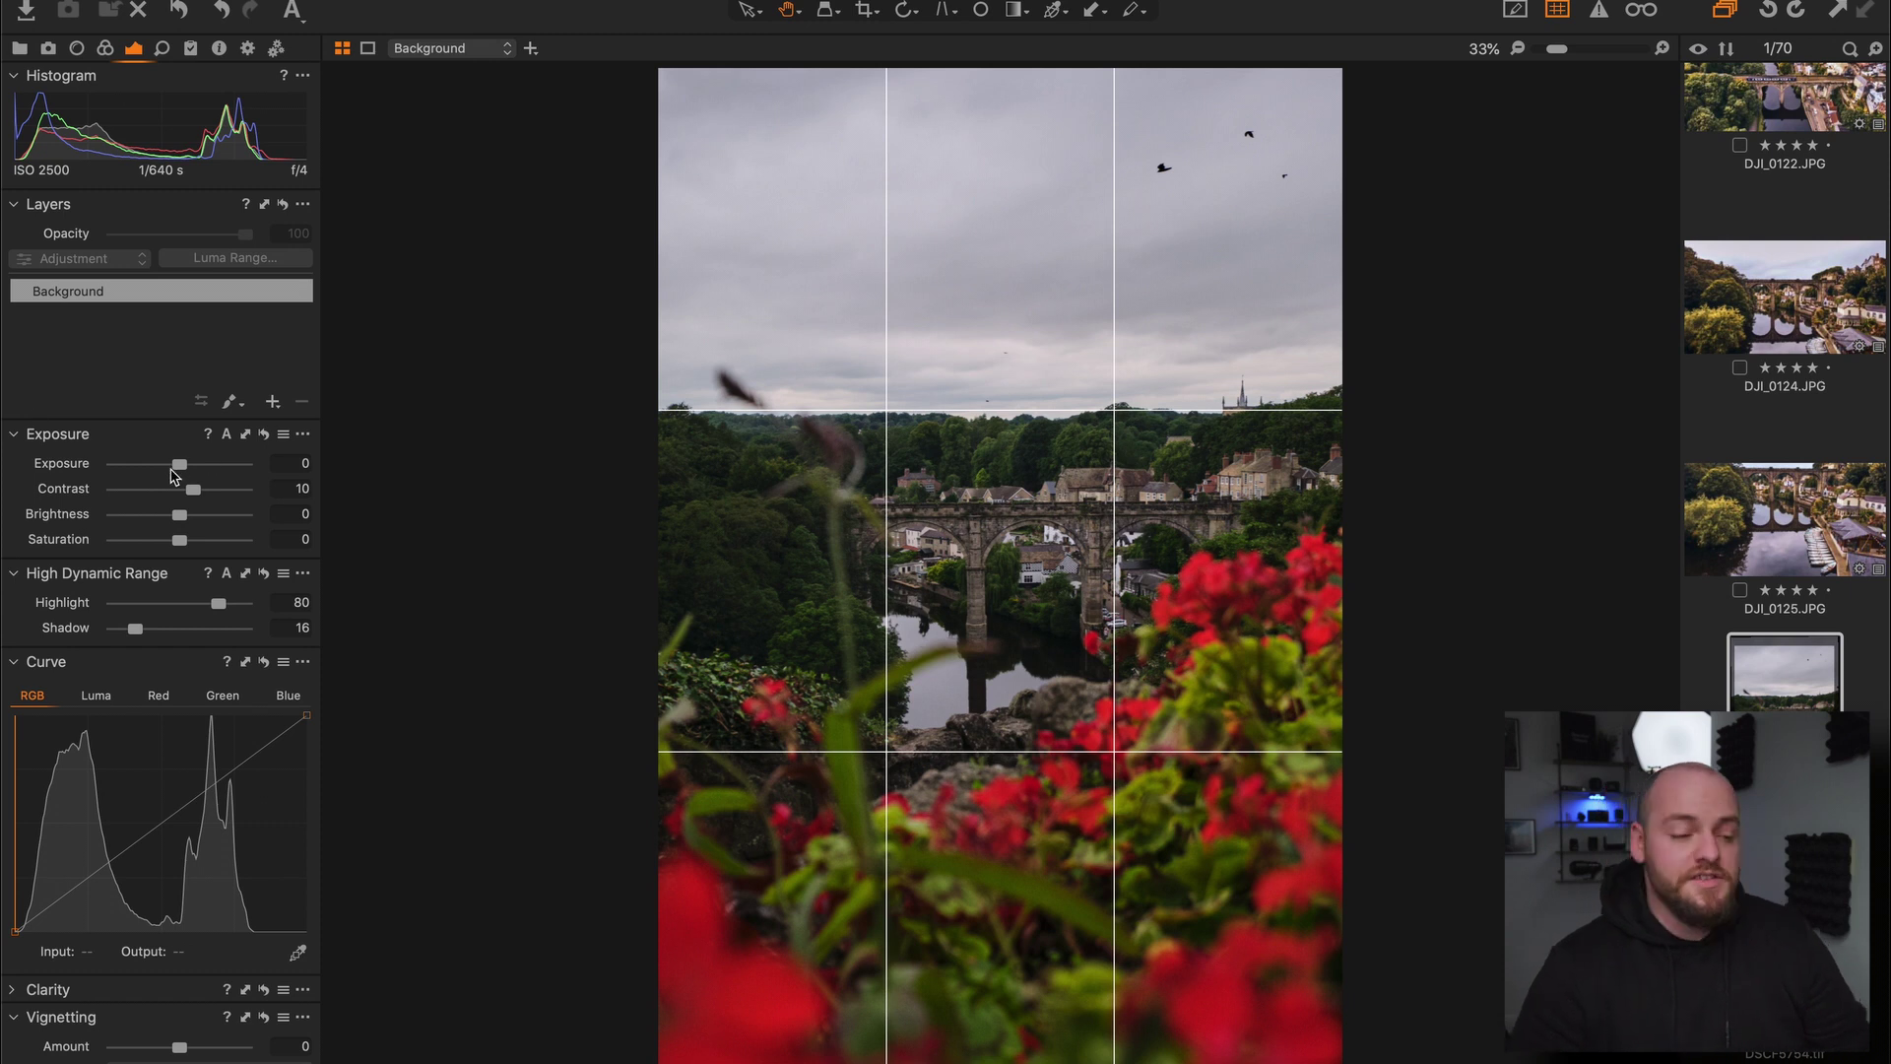
mouse_move(180, 469)
left_mouse_down()
mouse_move(198, 473)
mouse_move(175, 480)
left_mouse_up()
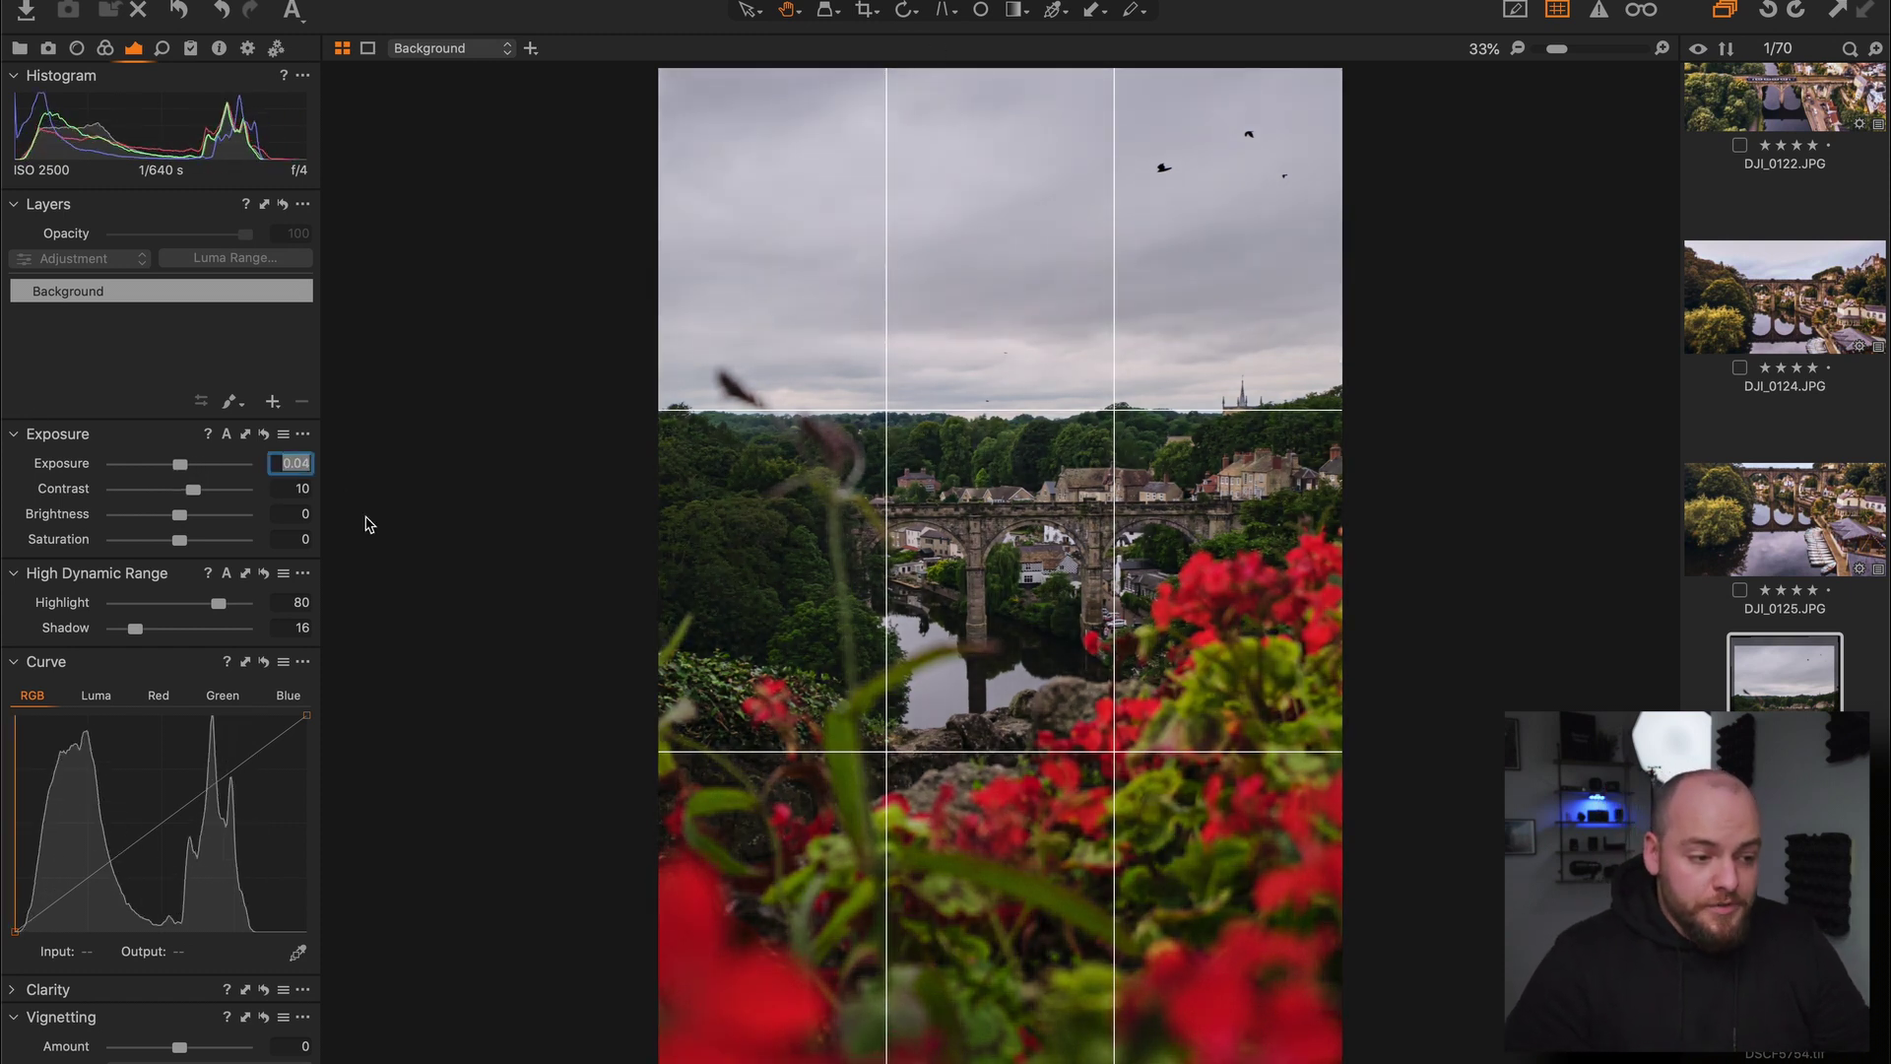
key("Return")
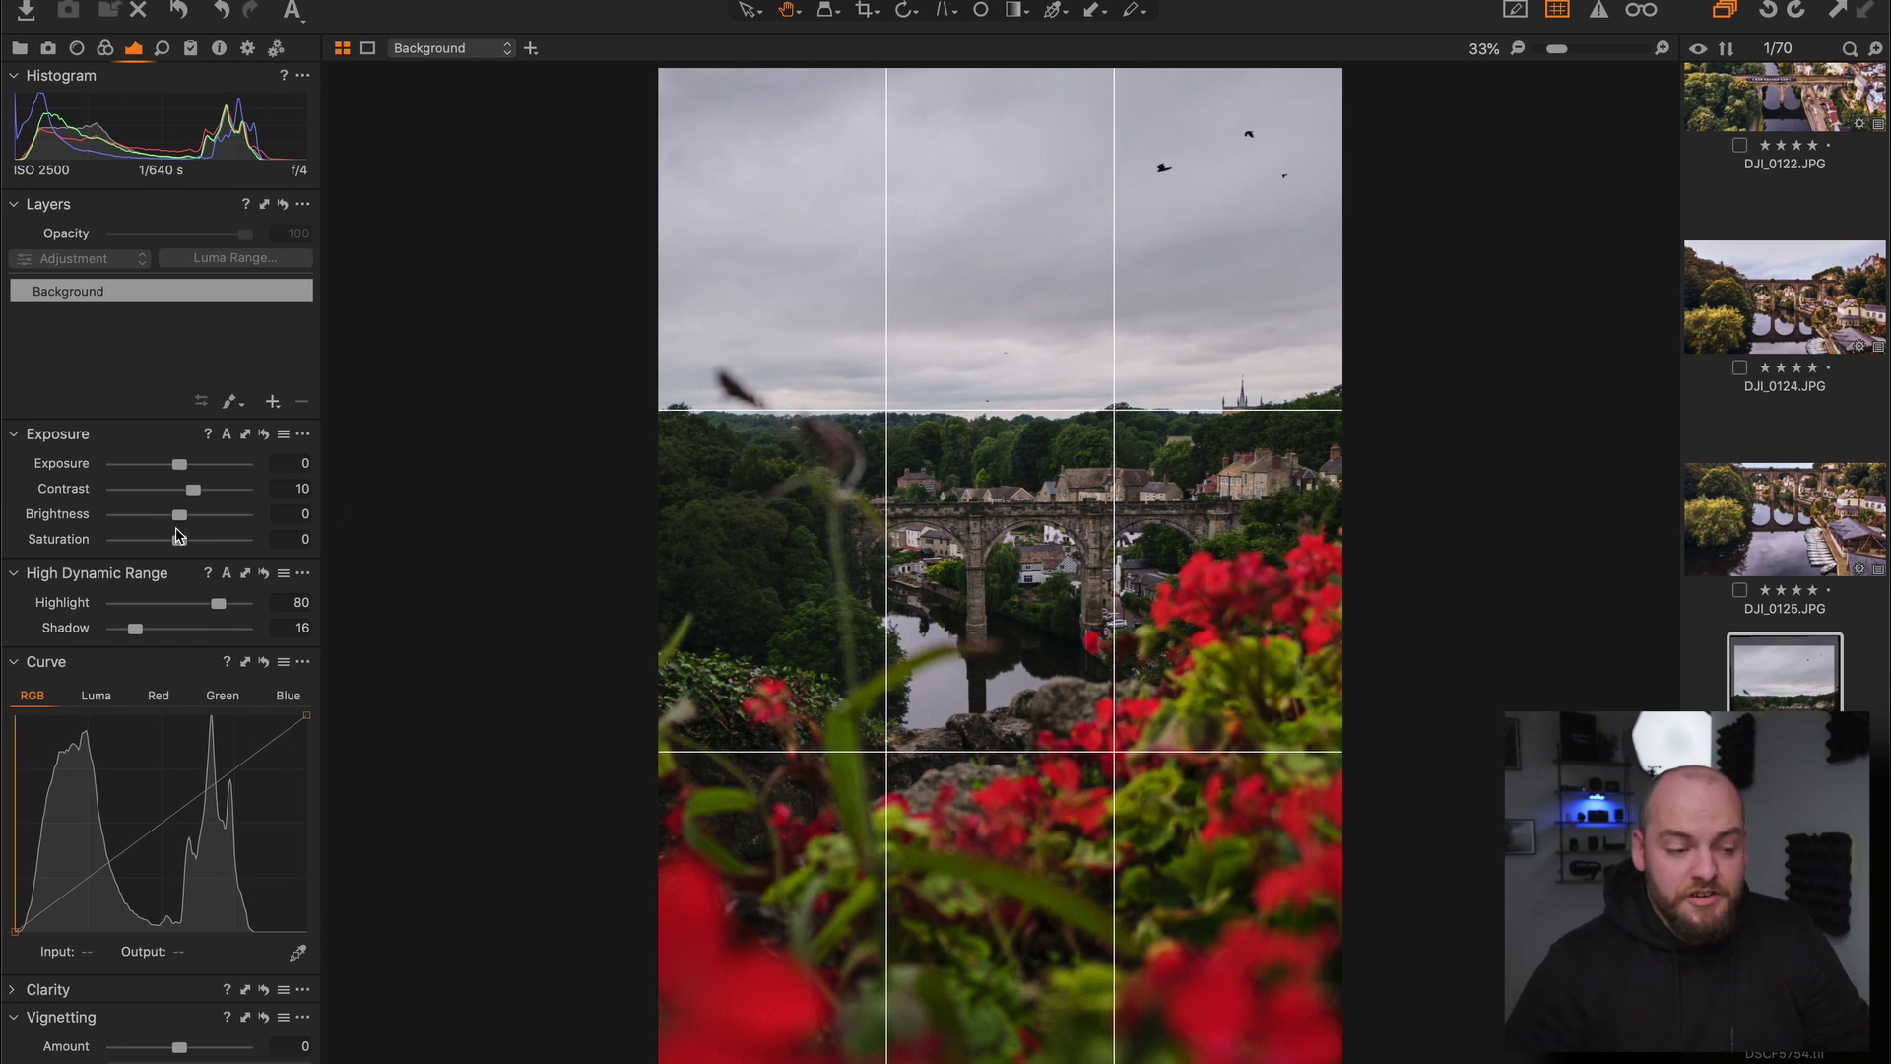
left_click_drag(181, 522, 189, 522)
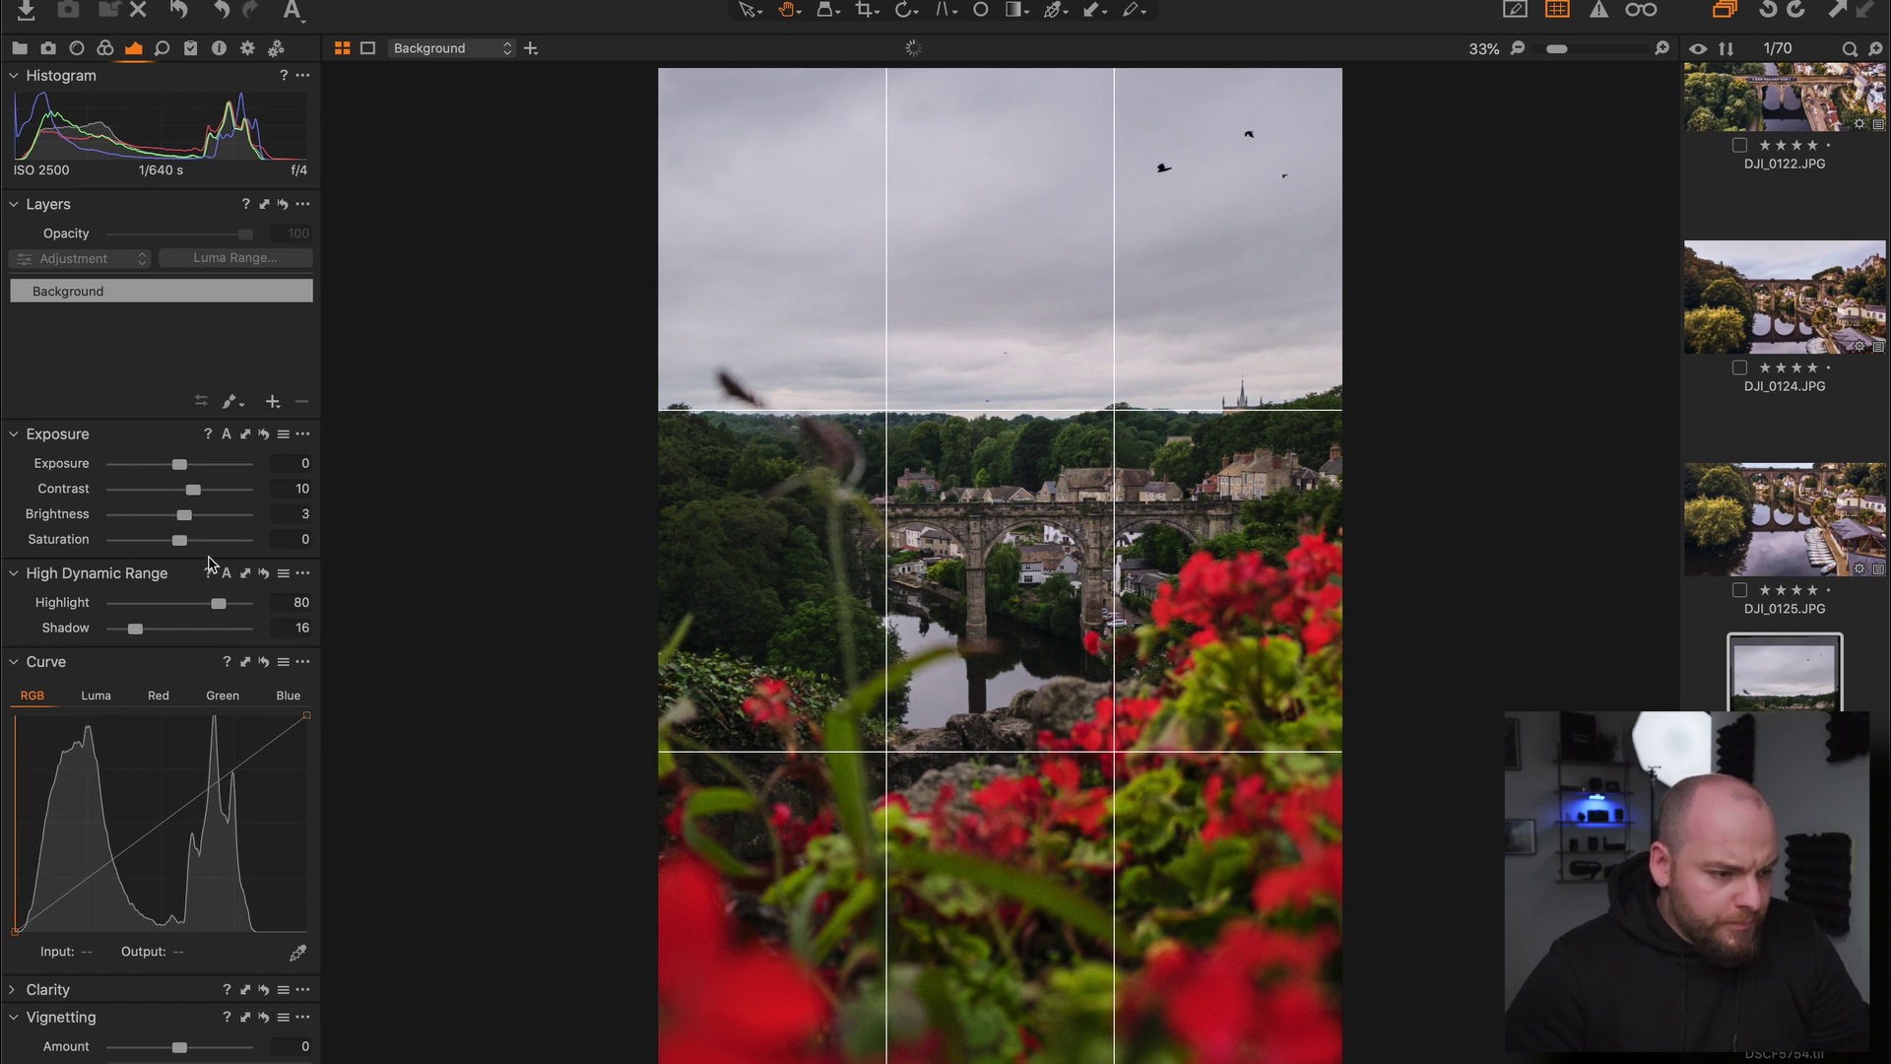
left_click(296, 513)
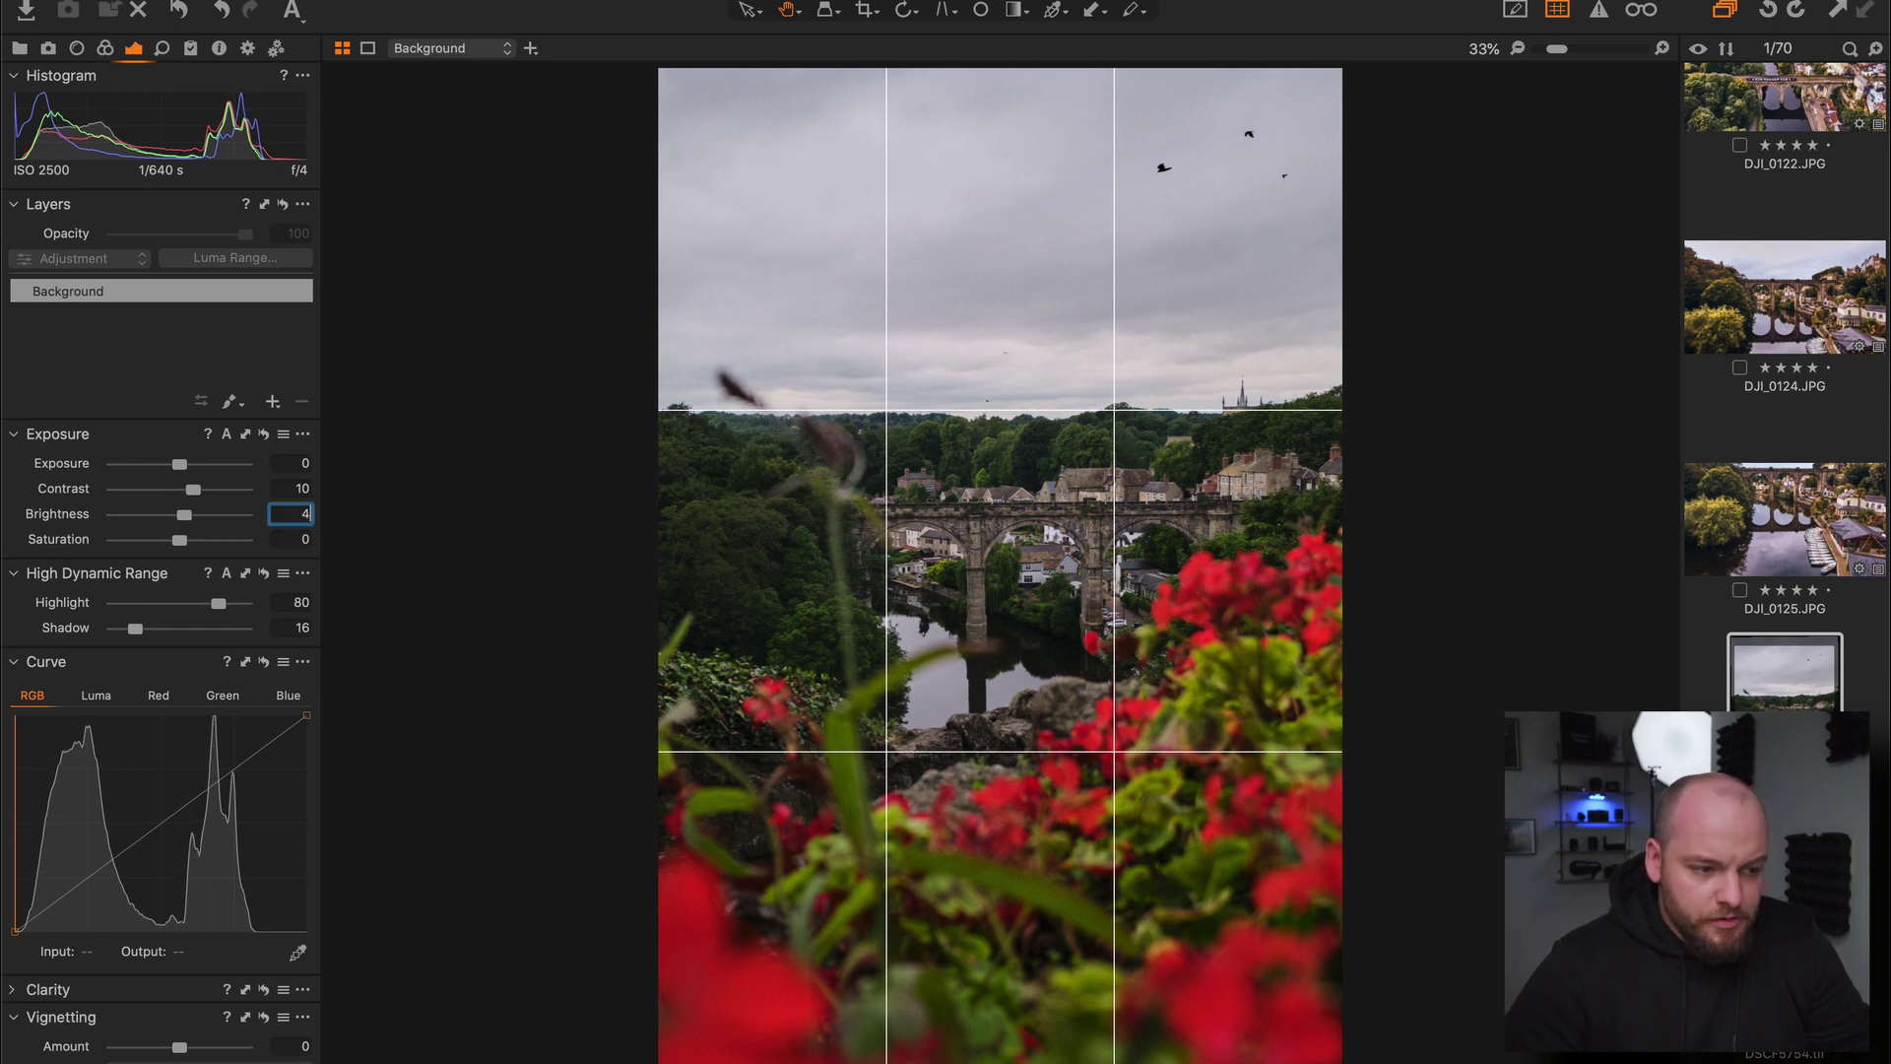
key("Return")
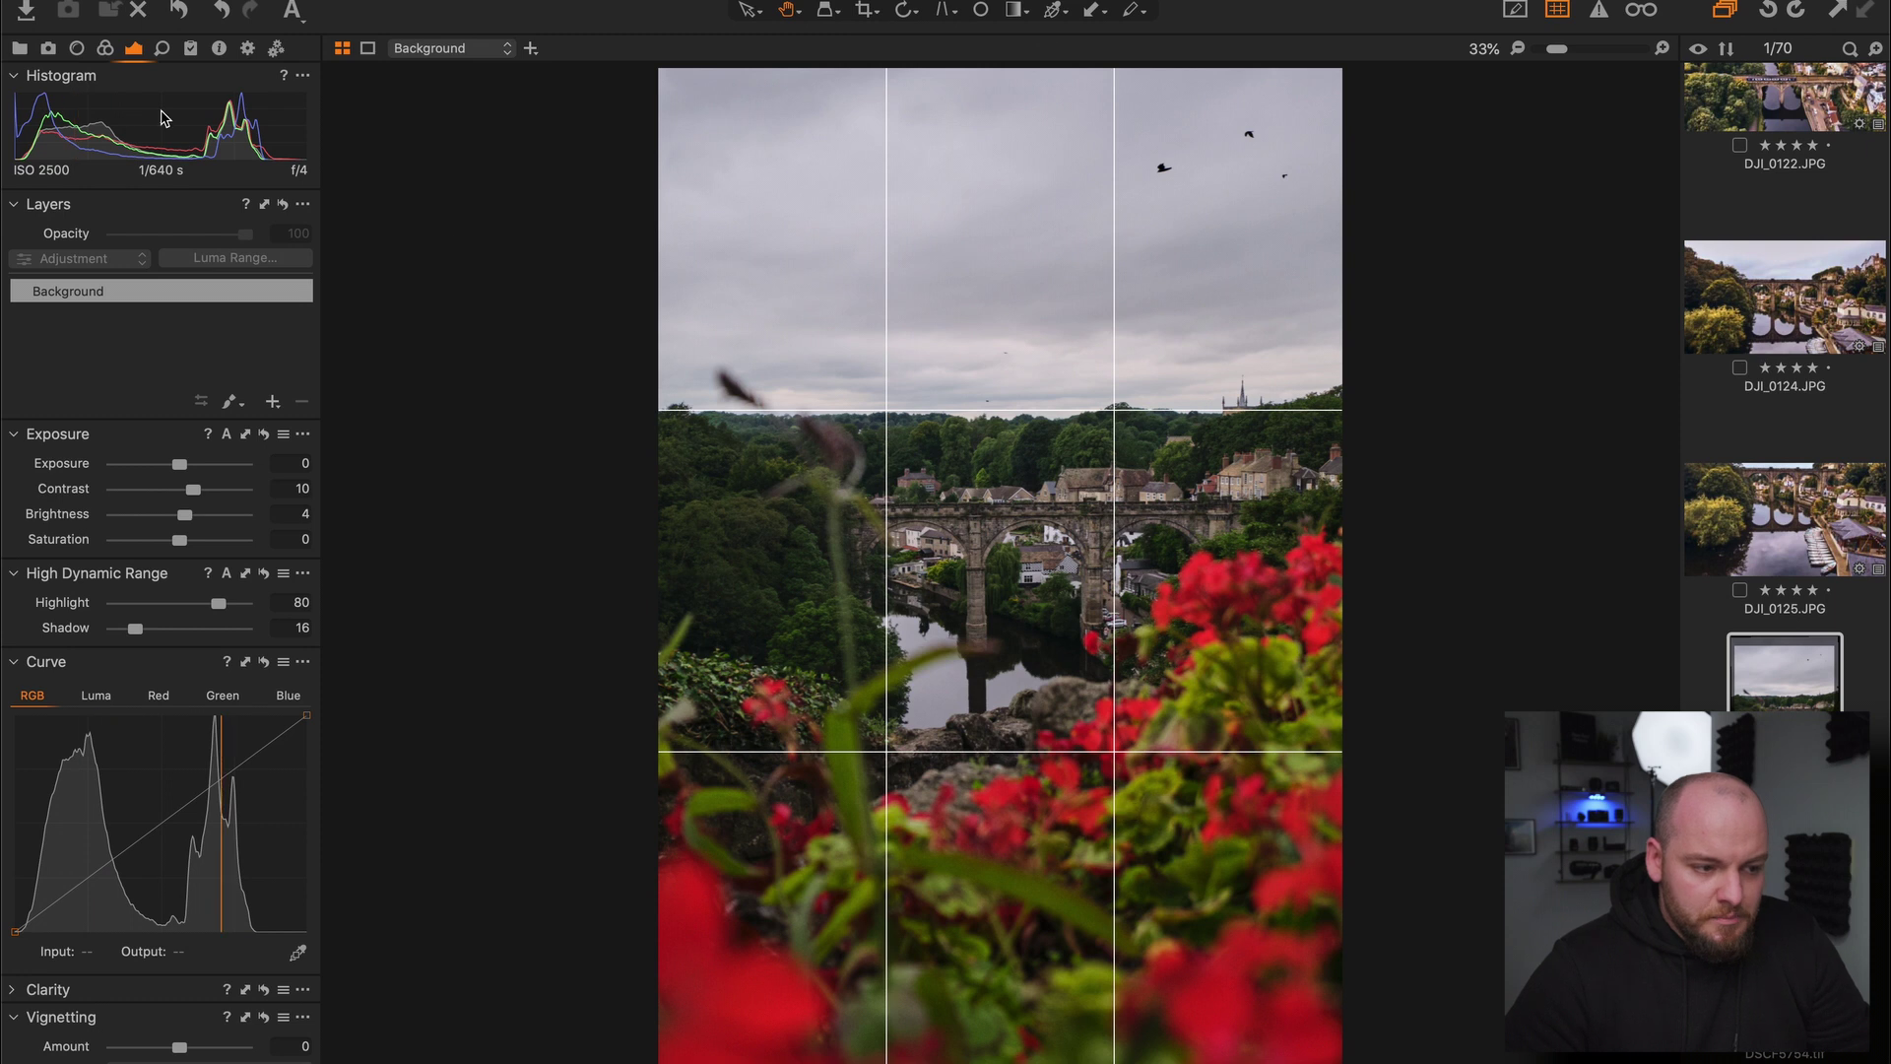
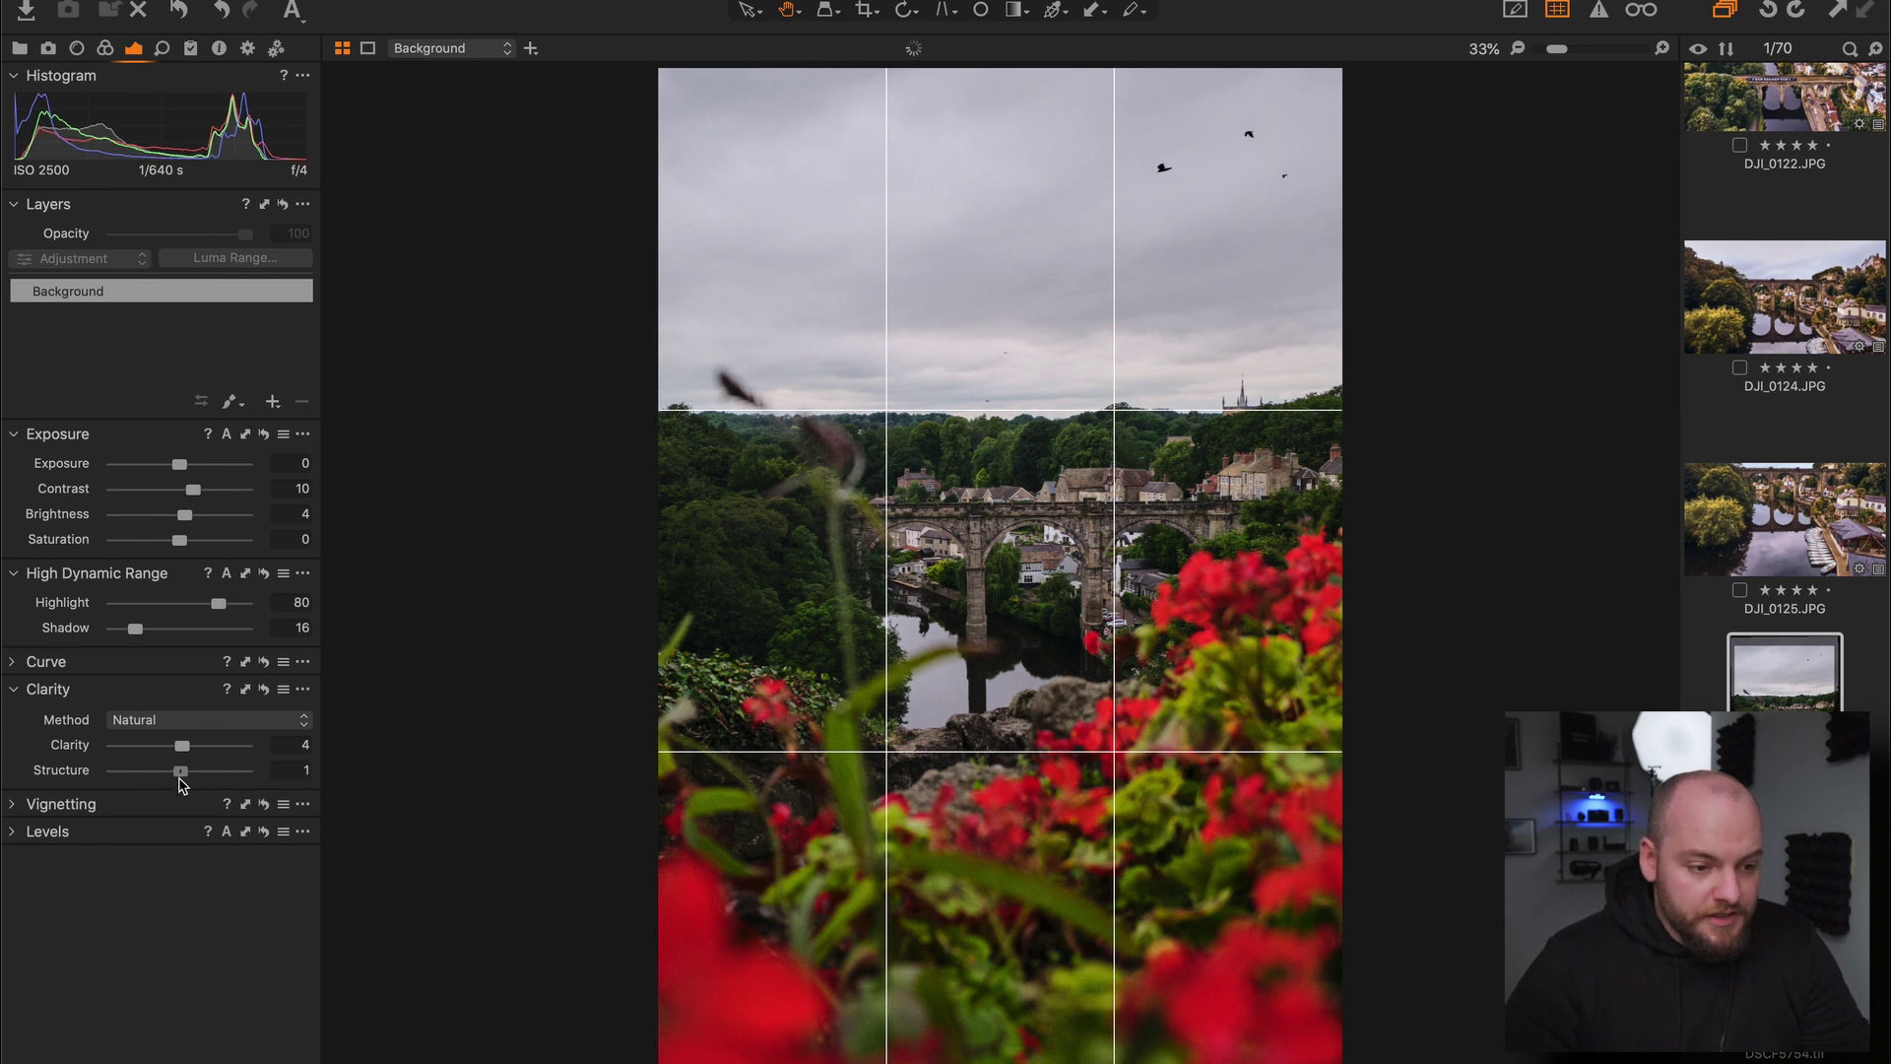
- Set the background's structure to 6 and preview the photo without its adjustments for a before-and-after comparison
key("Return")
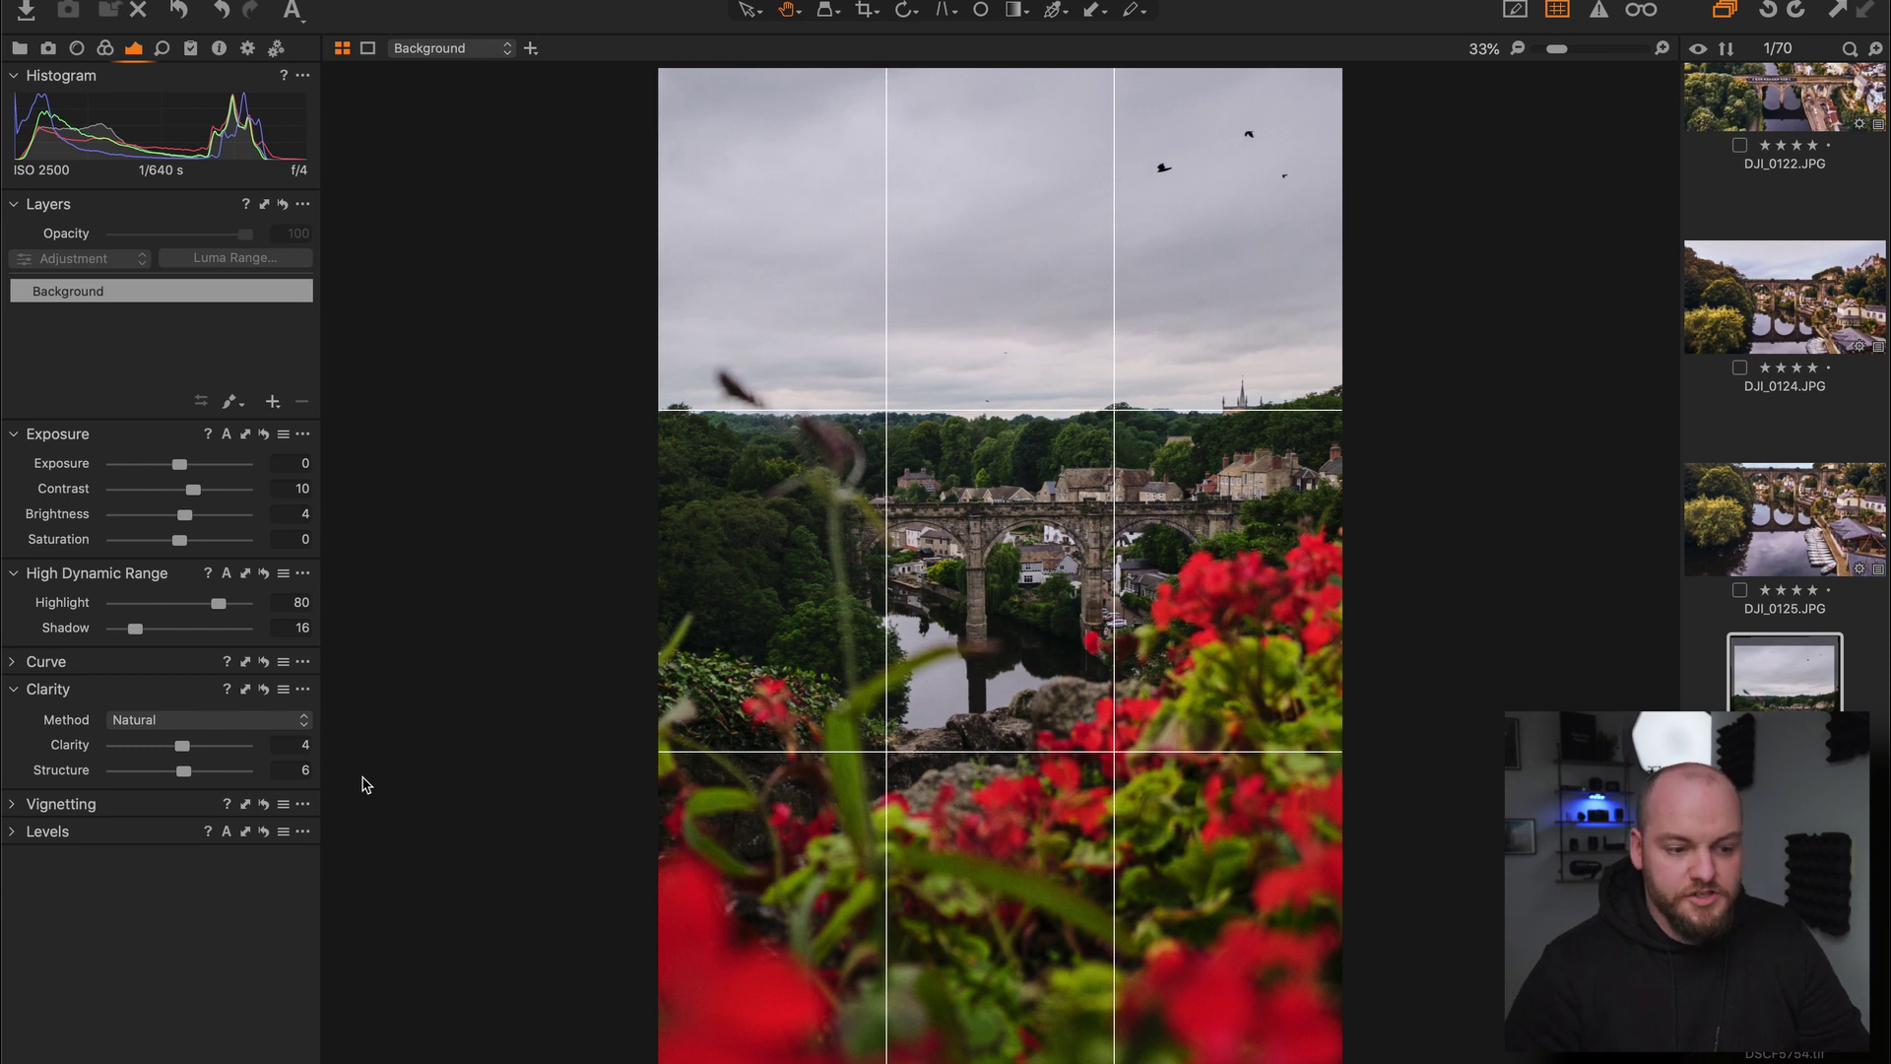
left_click(180, 11)
left_click_drag(180, 14, 192, 49)
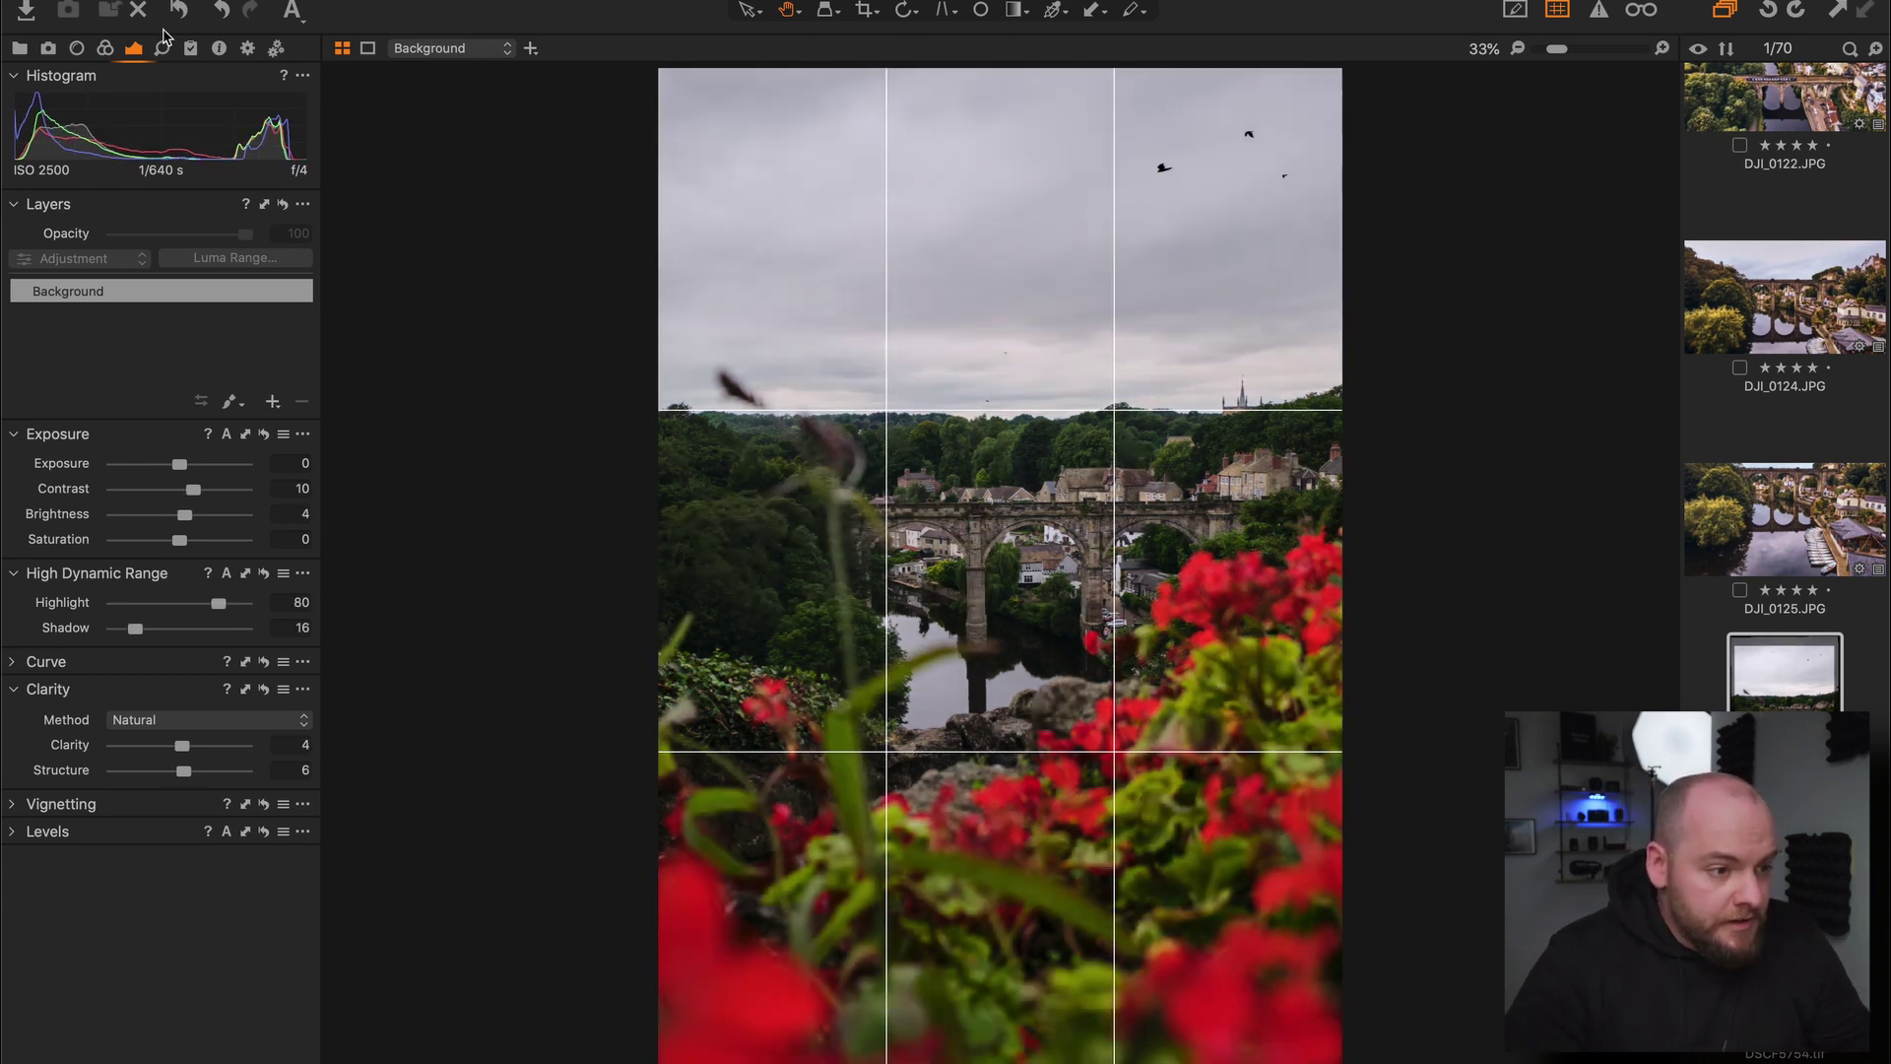
left_click(180, 12)
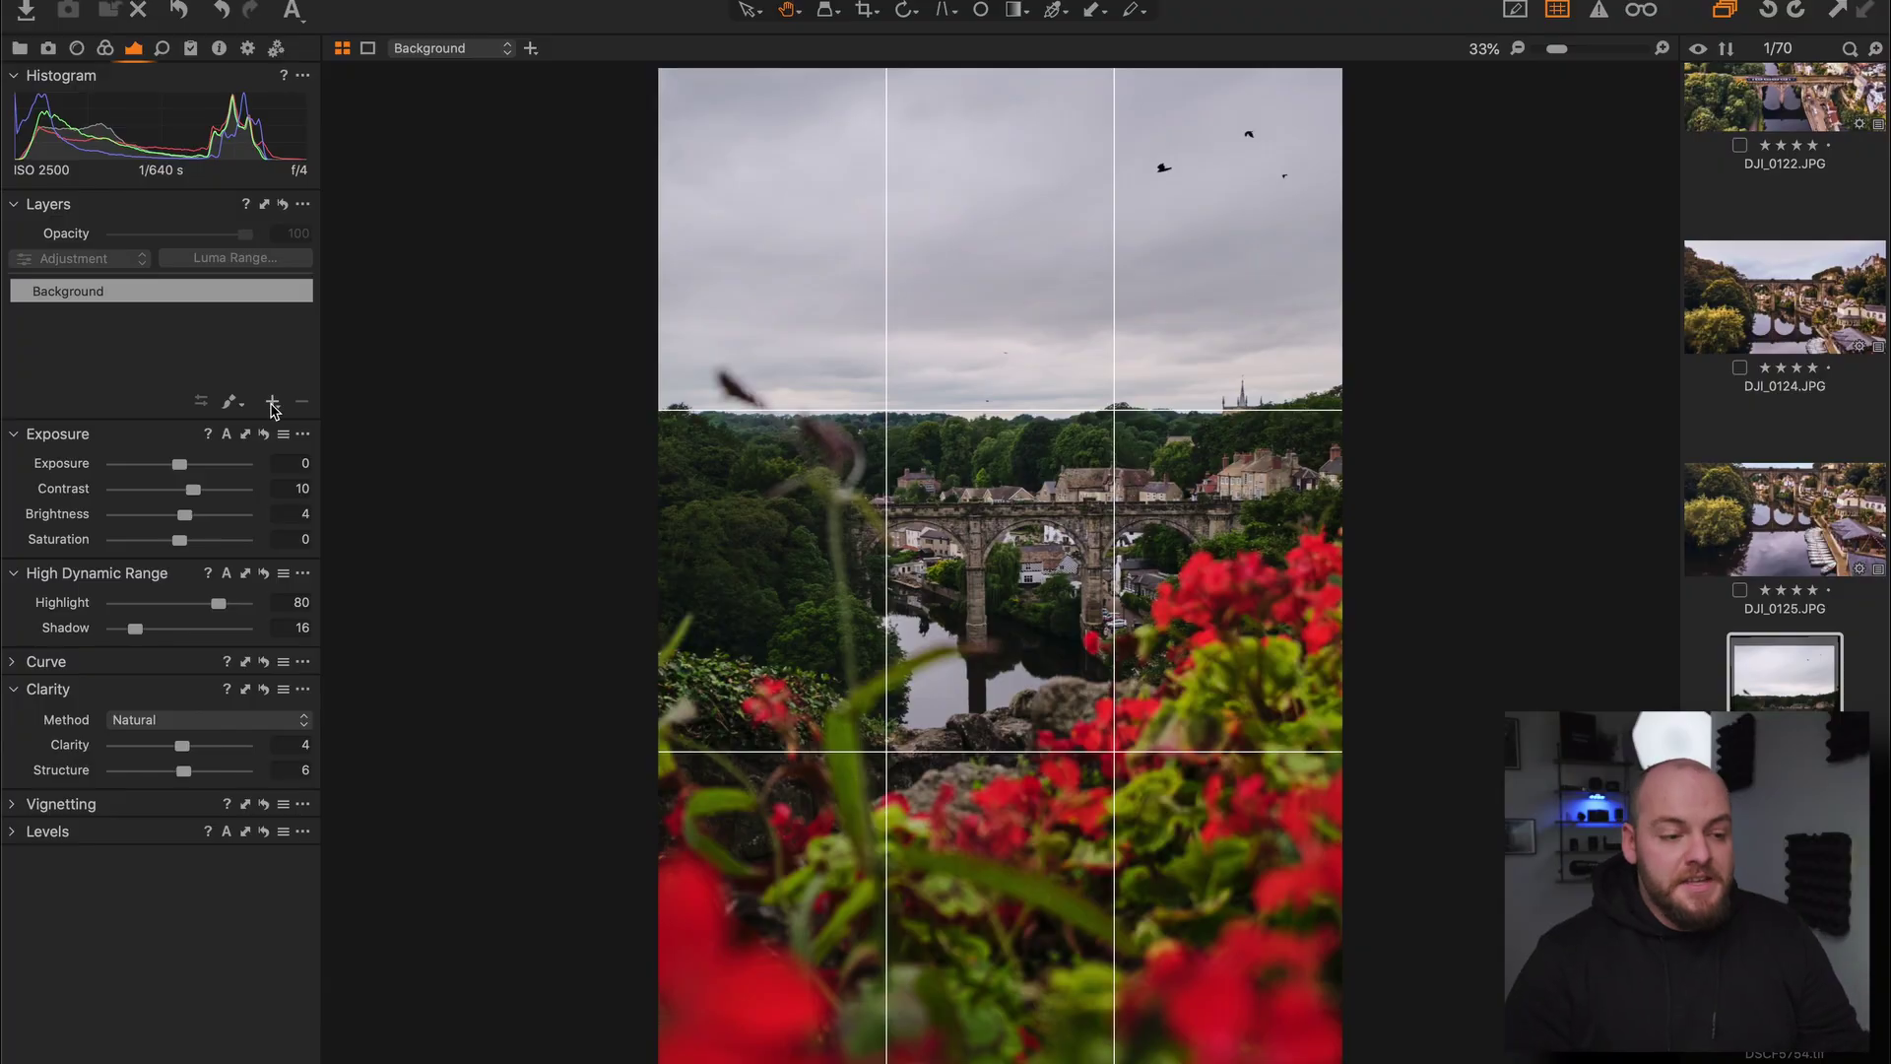
- Add a new adjustment layer and draw a linear gradient mask over the sky, fading out just below the horizon
left_click(273, 400)
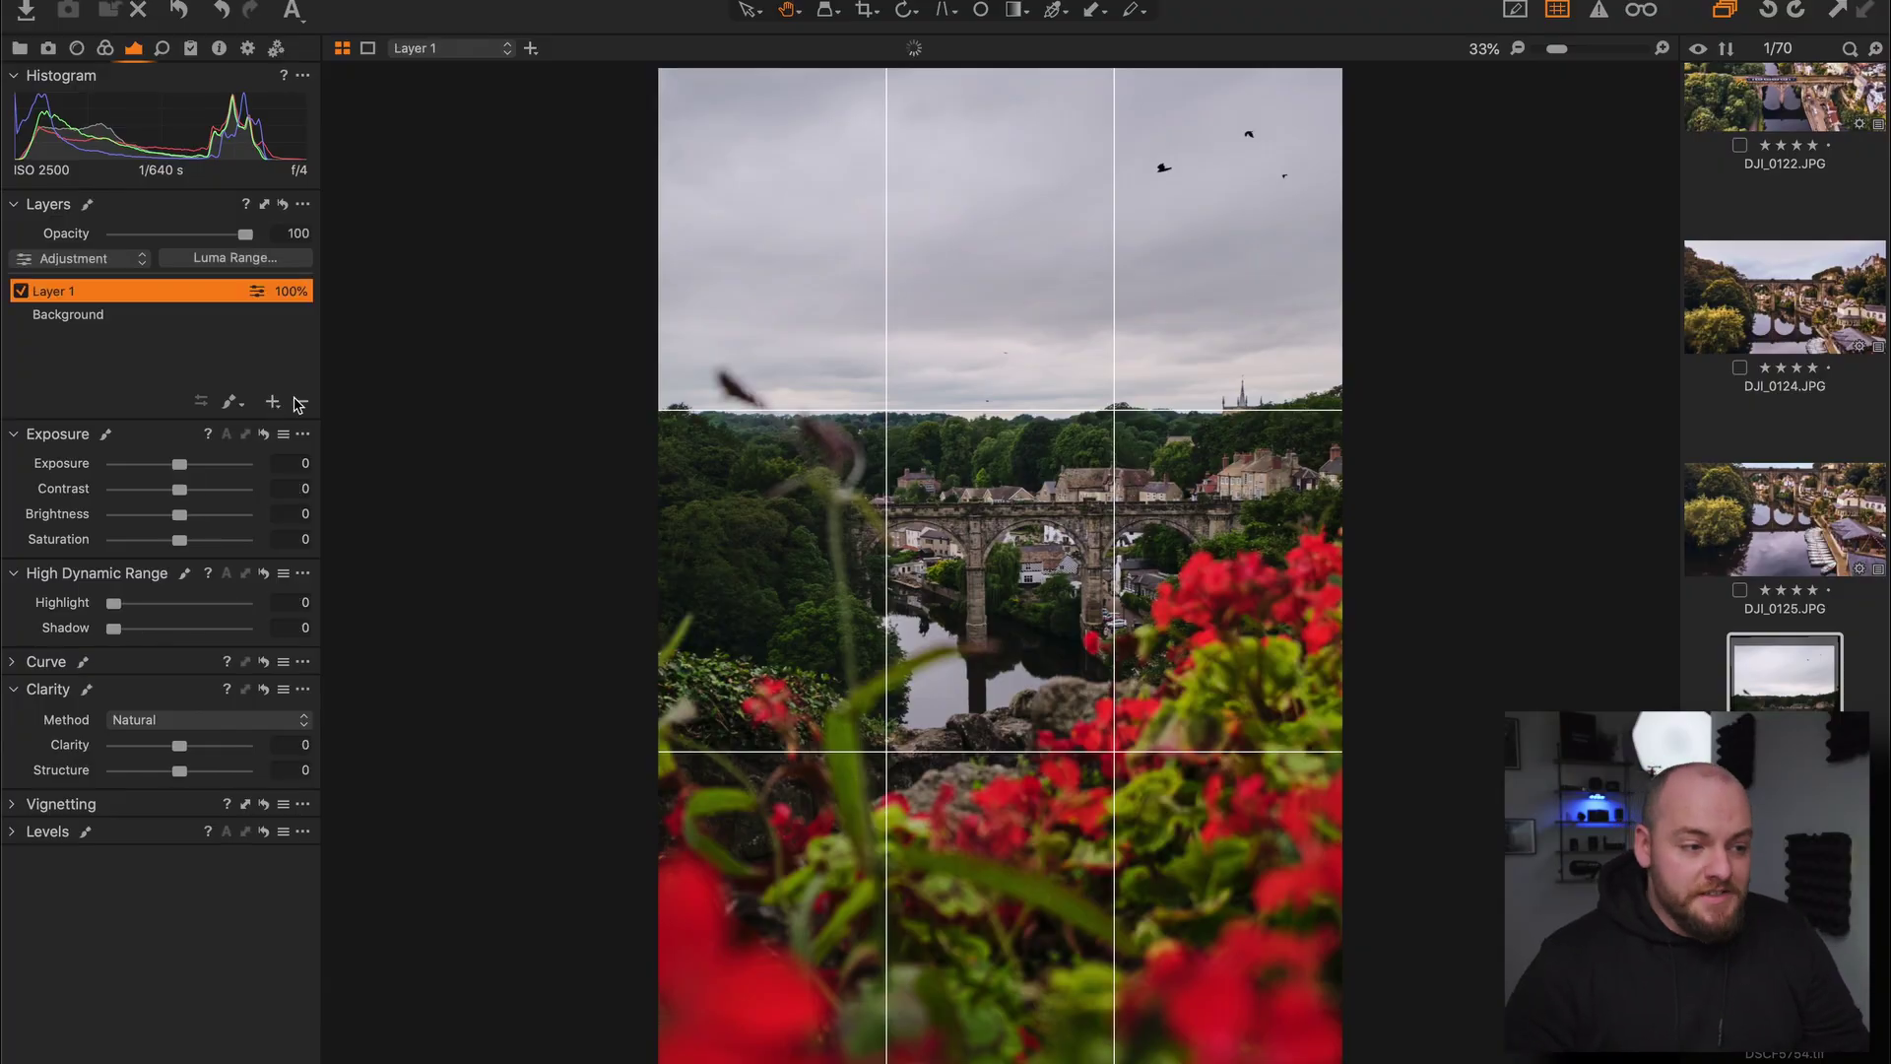
left_click(232, 402)
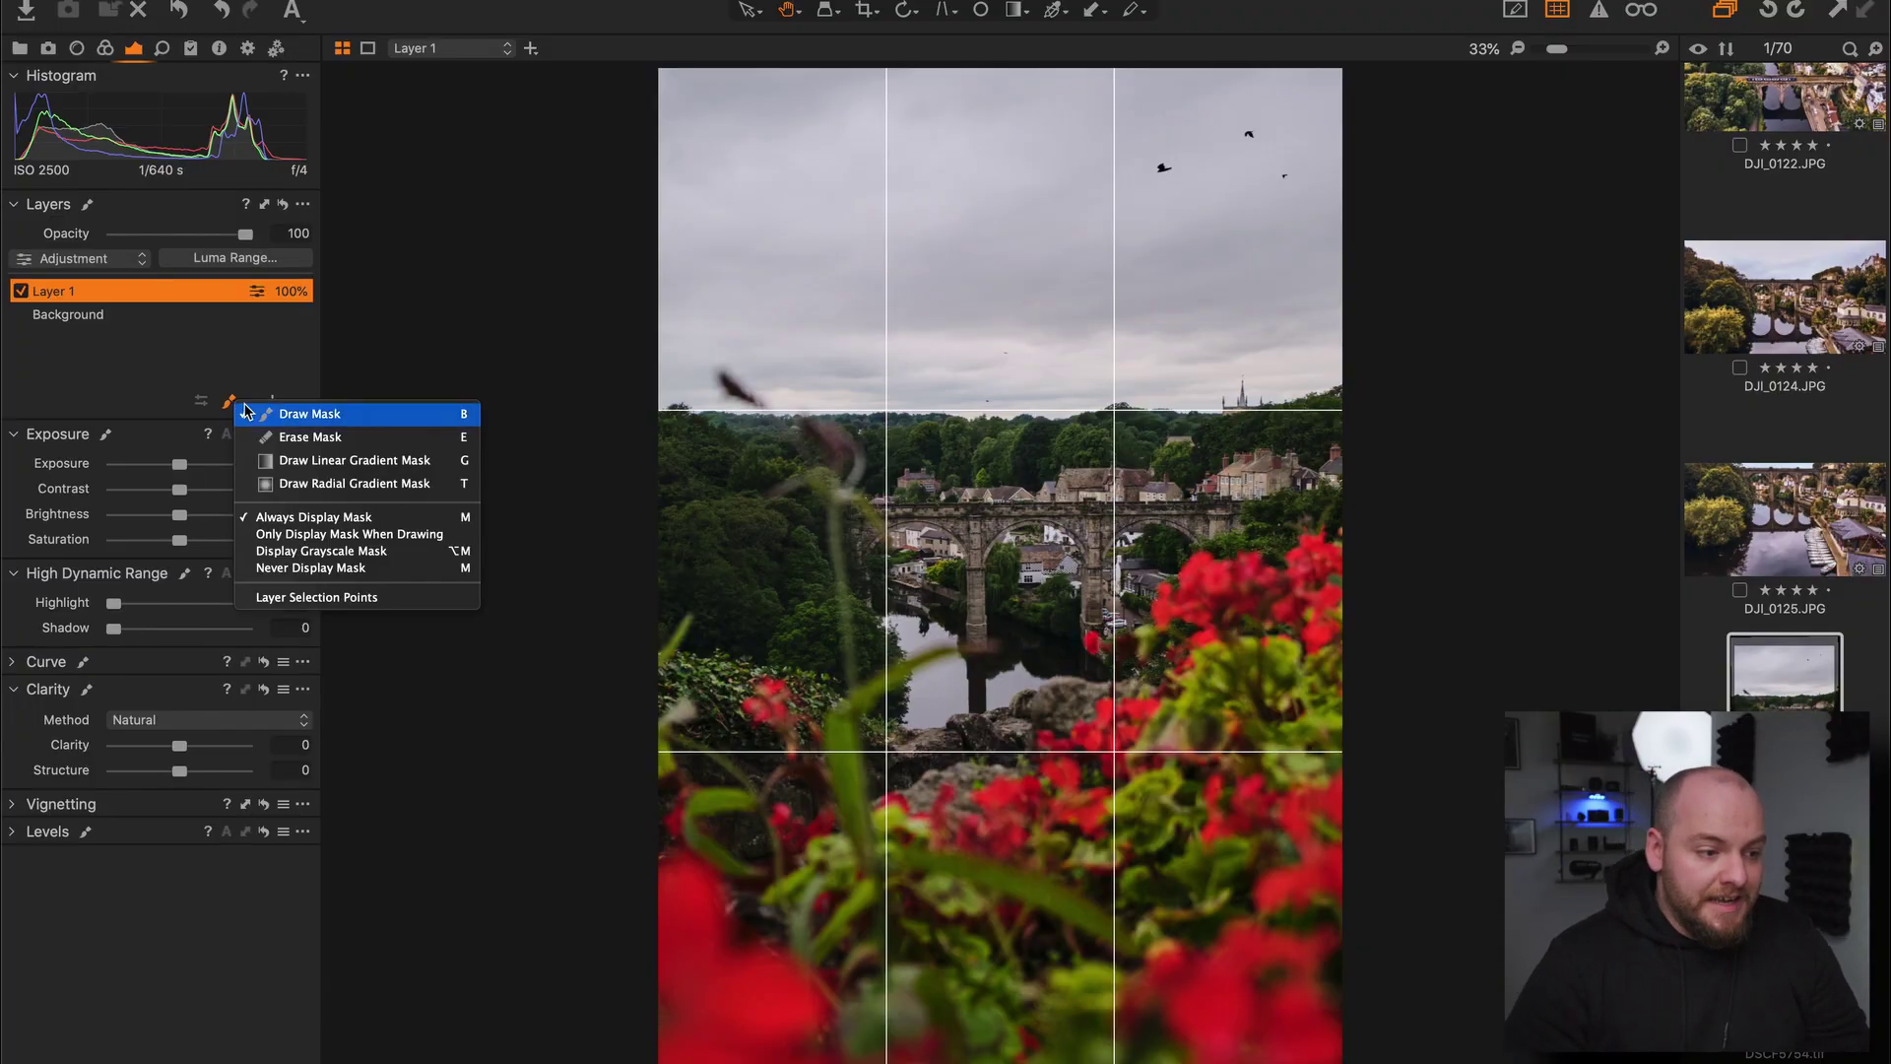
left_click(325, 460)
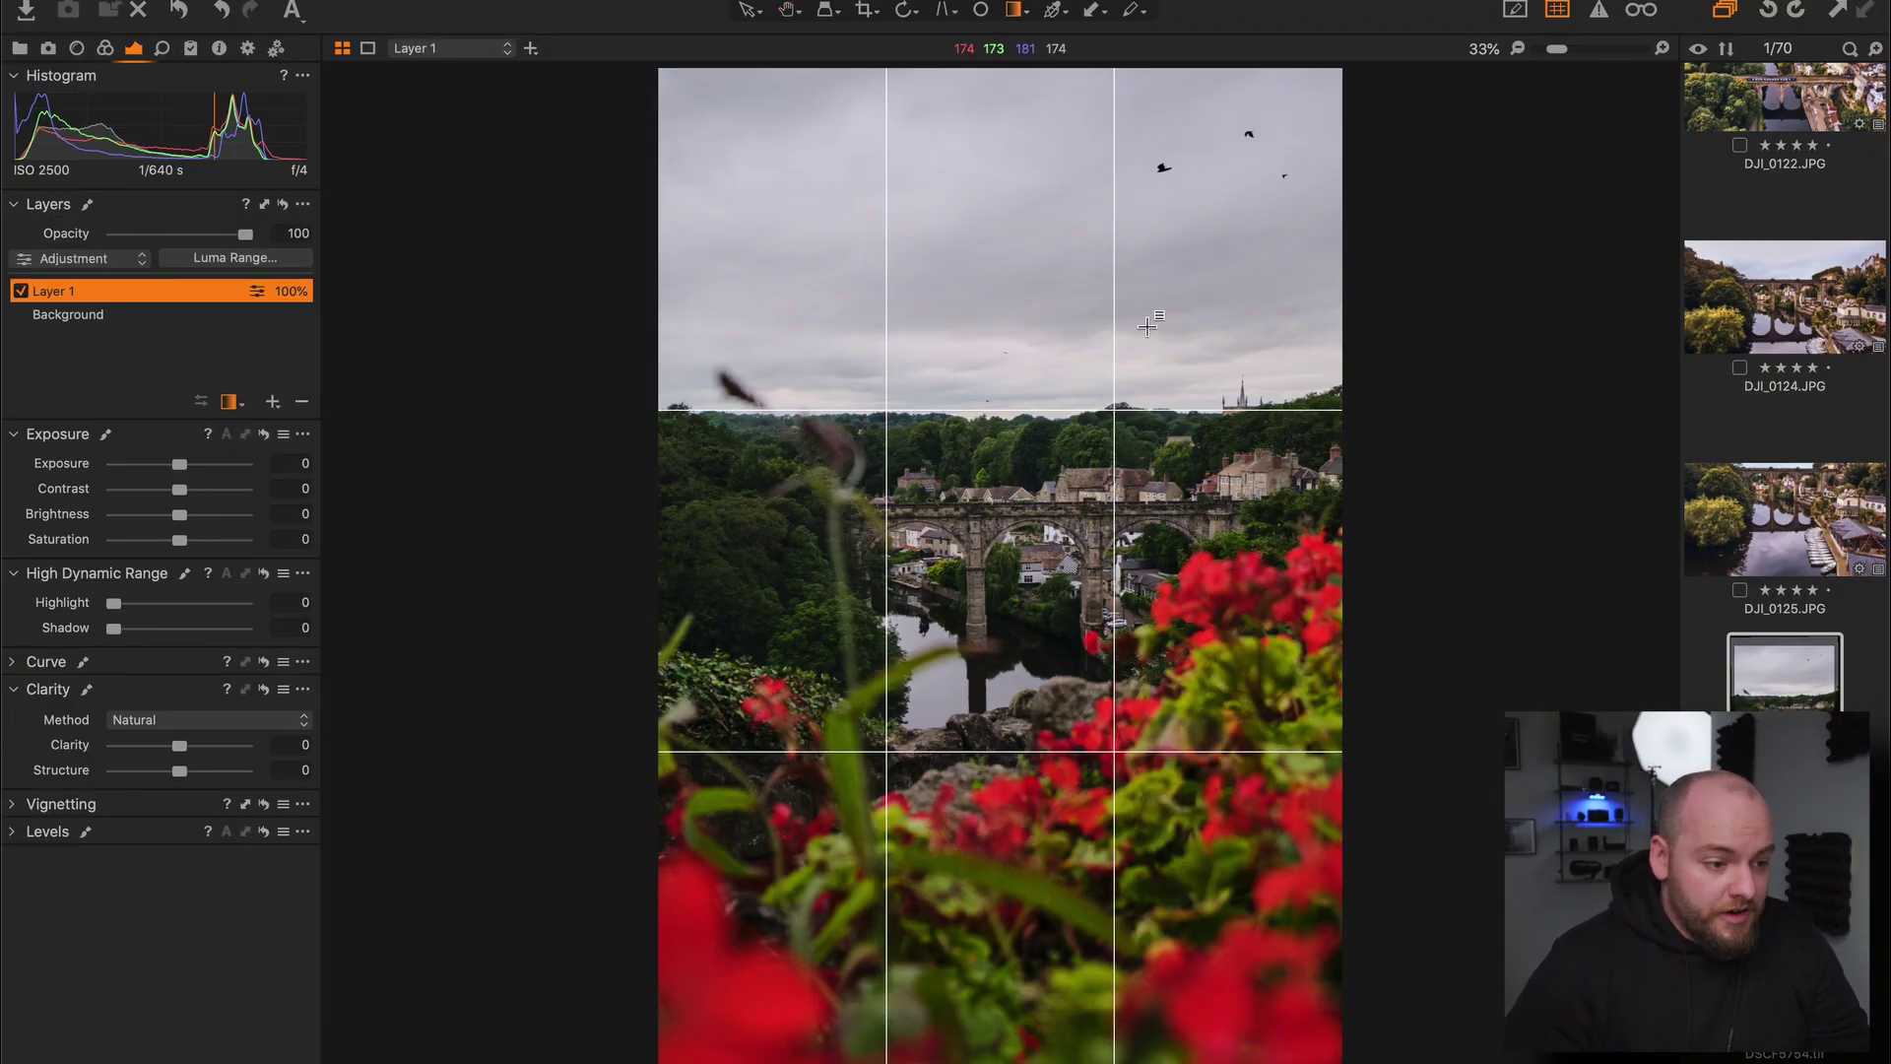
left_click_drag(1005, 81, 1004, 508)
left_click_drag(1039, 374, 1008, 407)
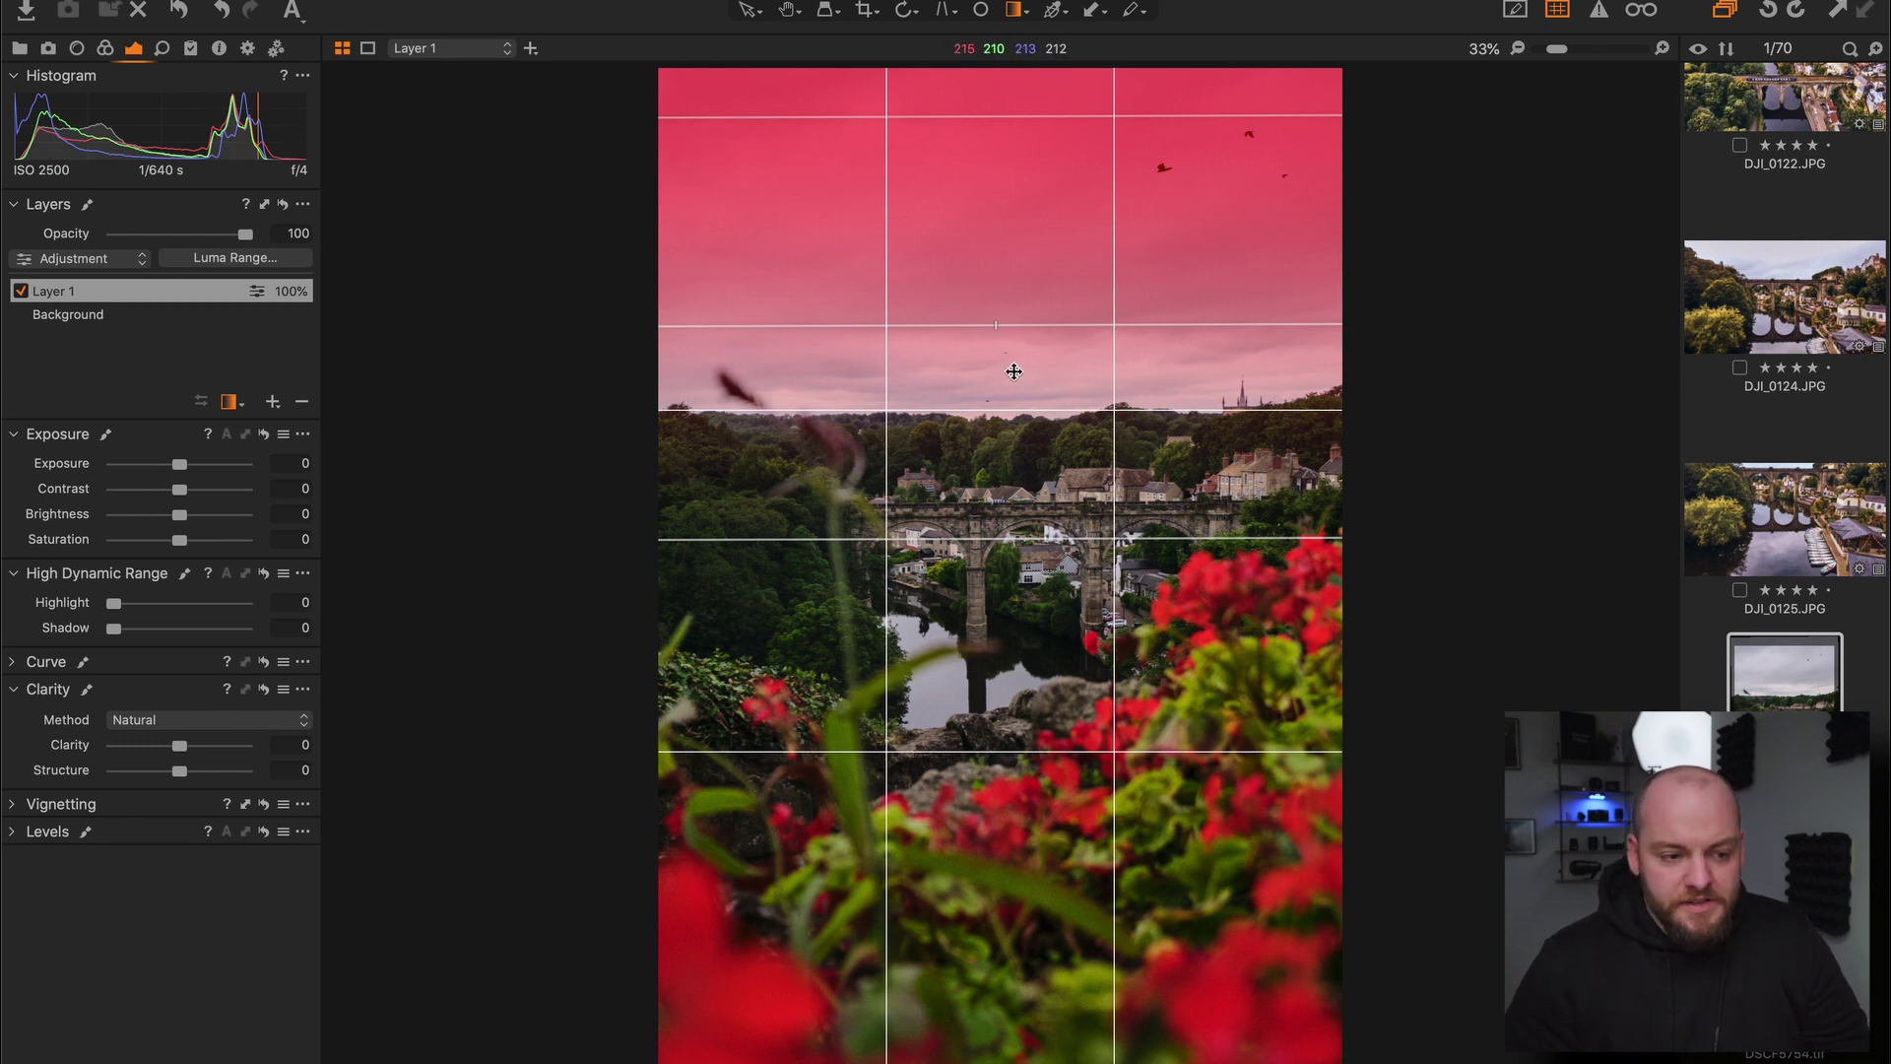
left_click_drag(1033, 385, 1004, 408)
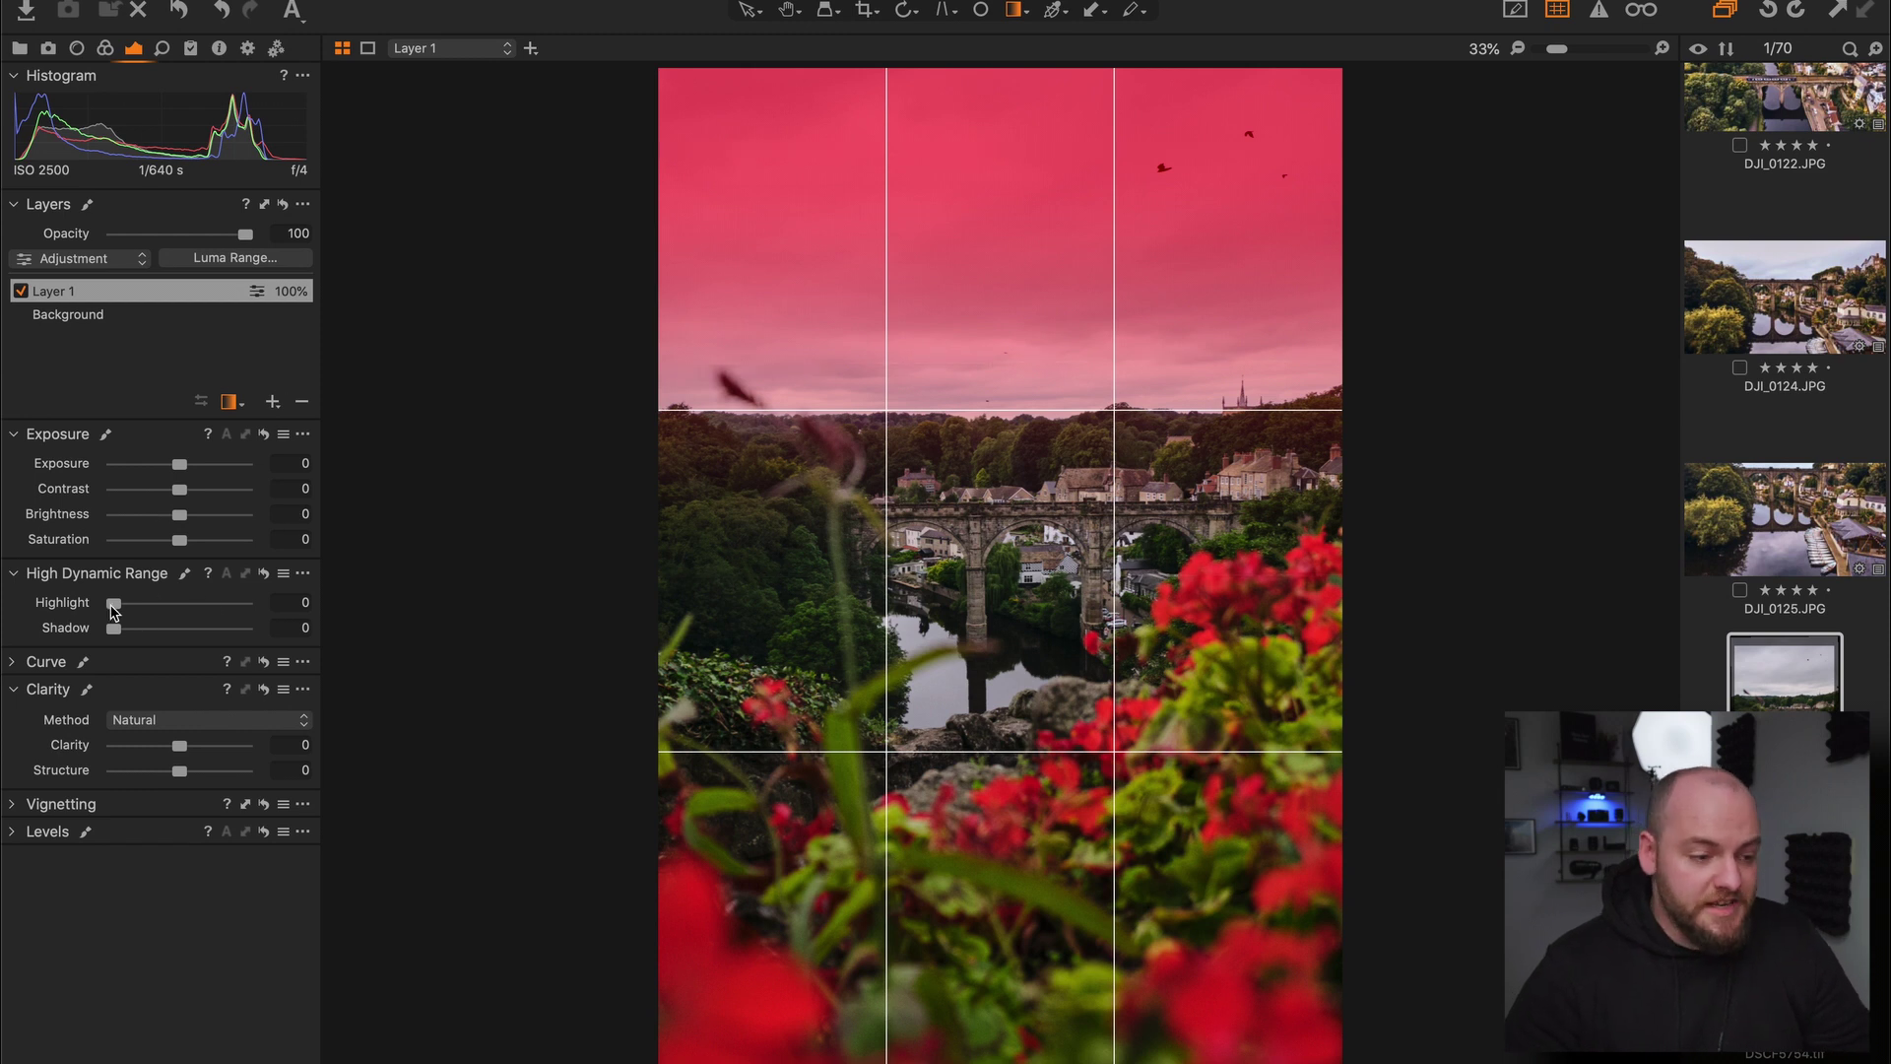
- Set the sky layer's highlight recovery to 100 and check its coverage with the mask overlay
left_click_drag(113, 611, 249, 613)
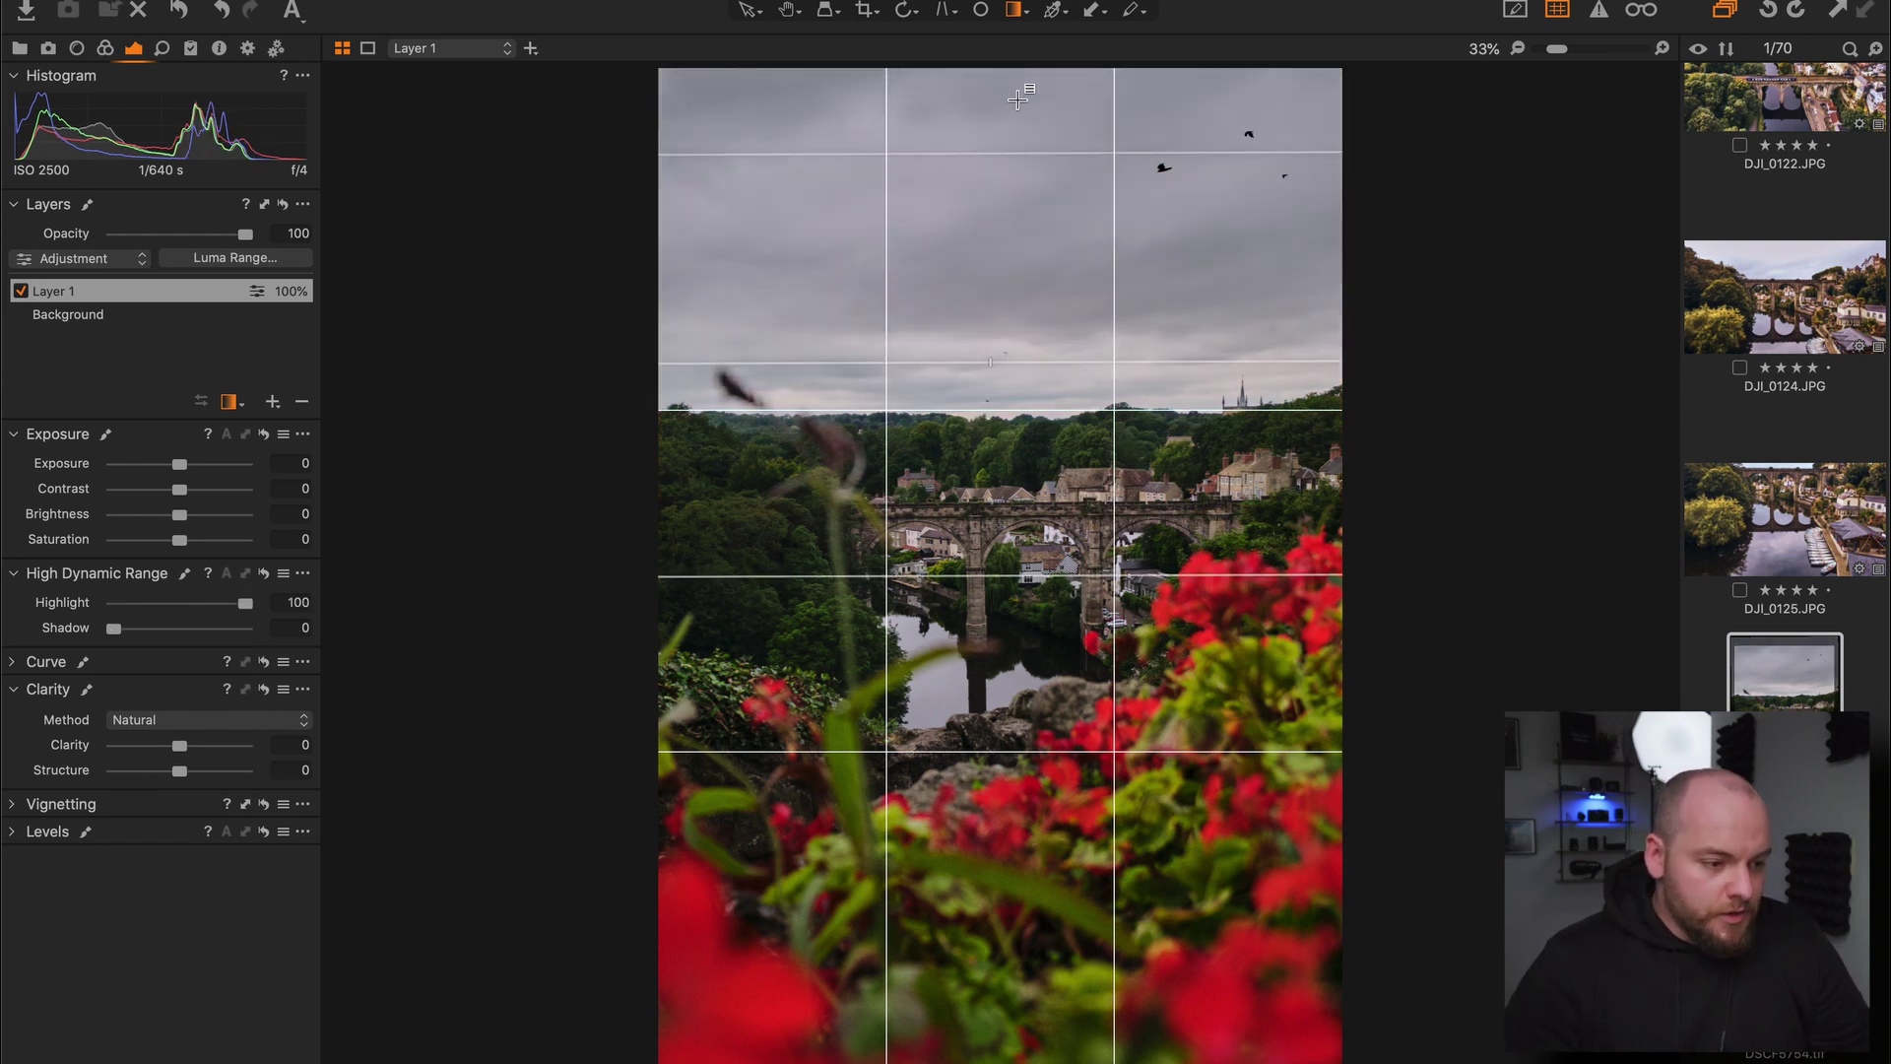
left_click_drag(1066, 81, 1098, 317)
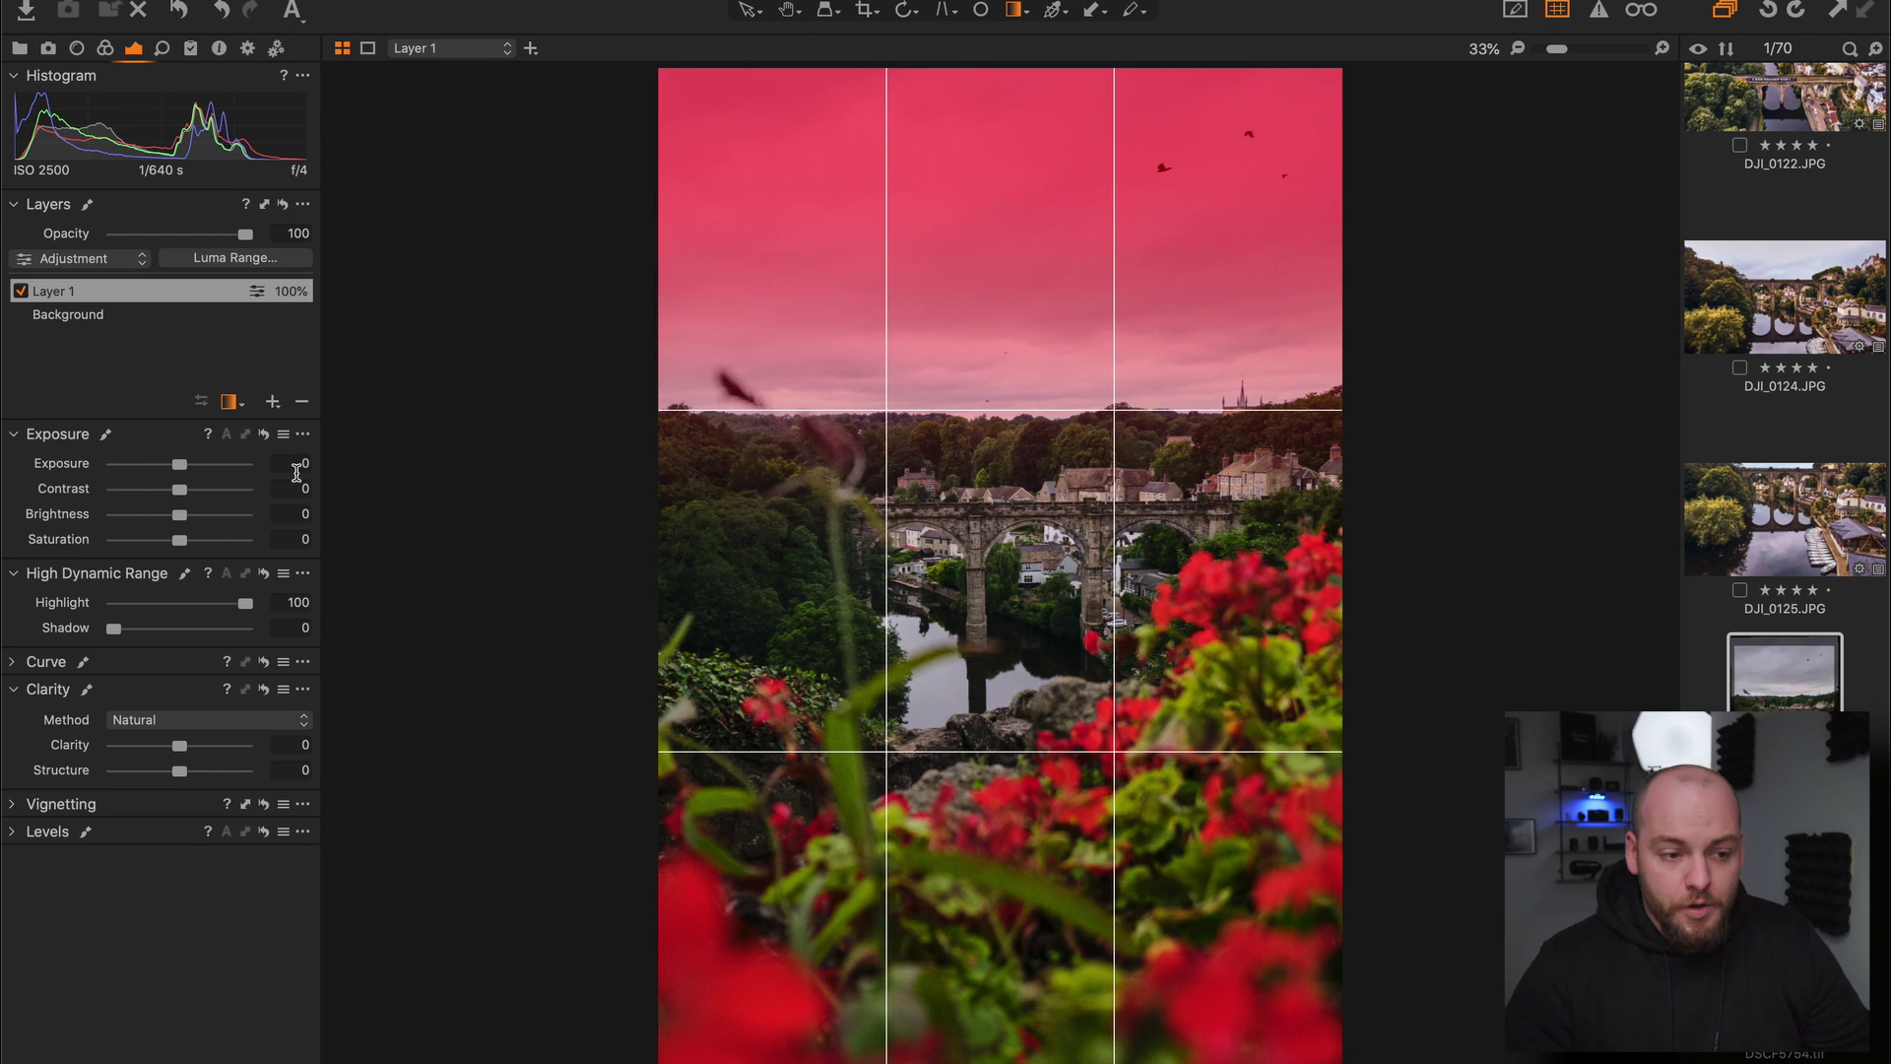
mouse_move(245, 605)
left_mouse_down()
mouse_move(109, 616)
mouse_move(251, 606)
left_mouse_up()
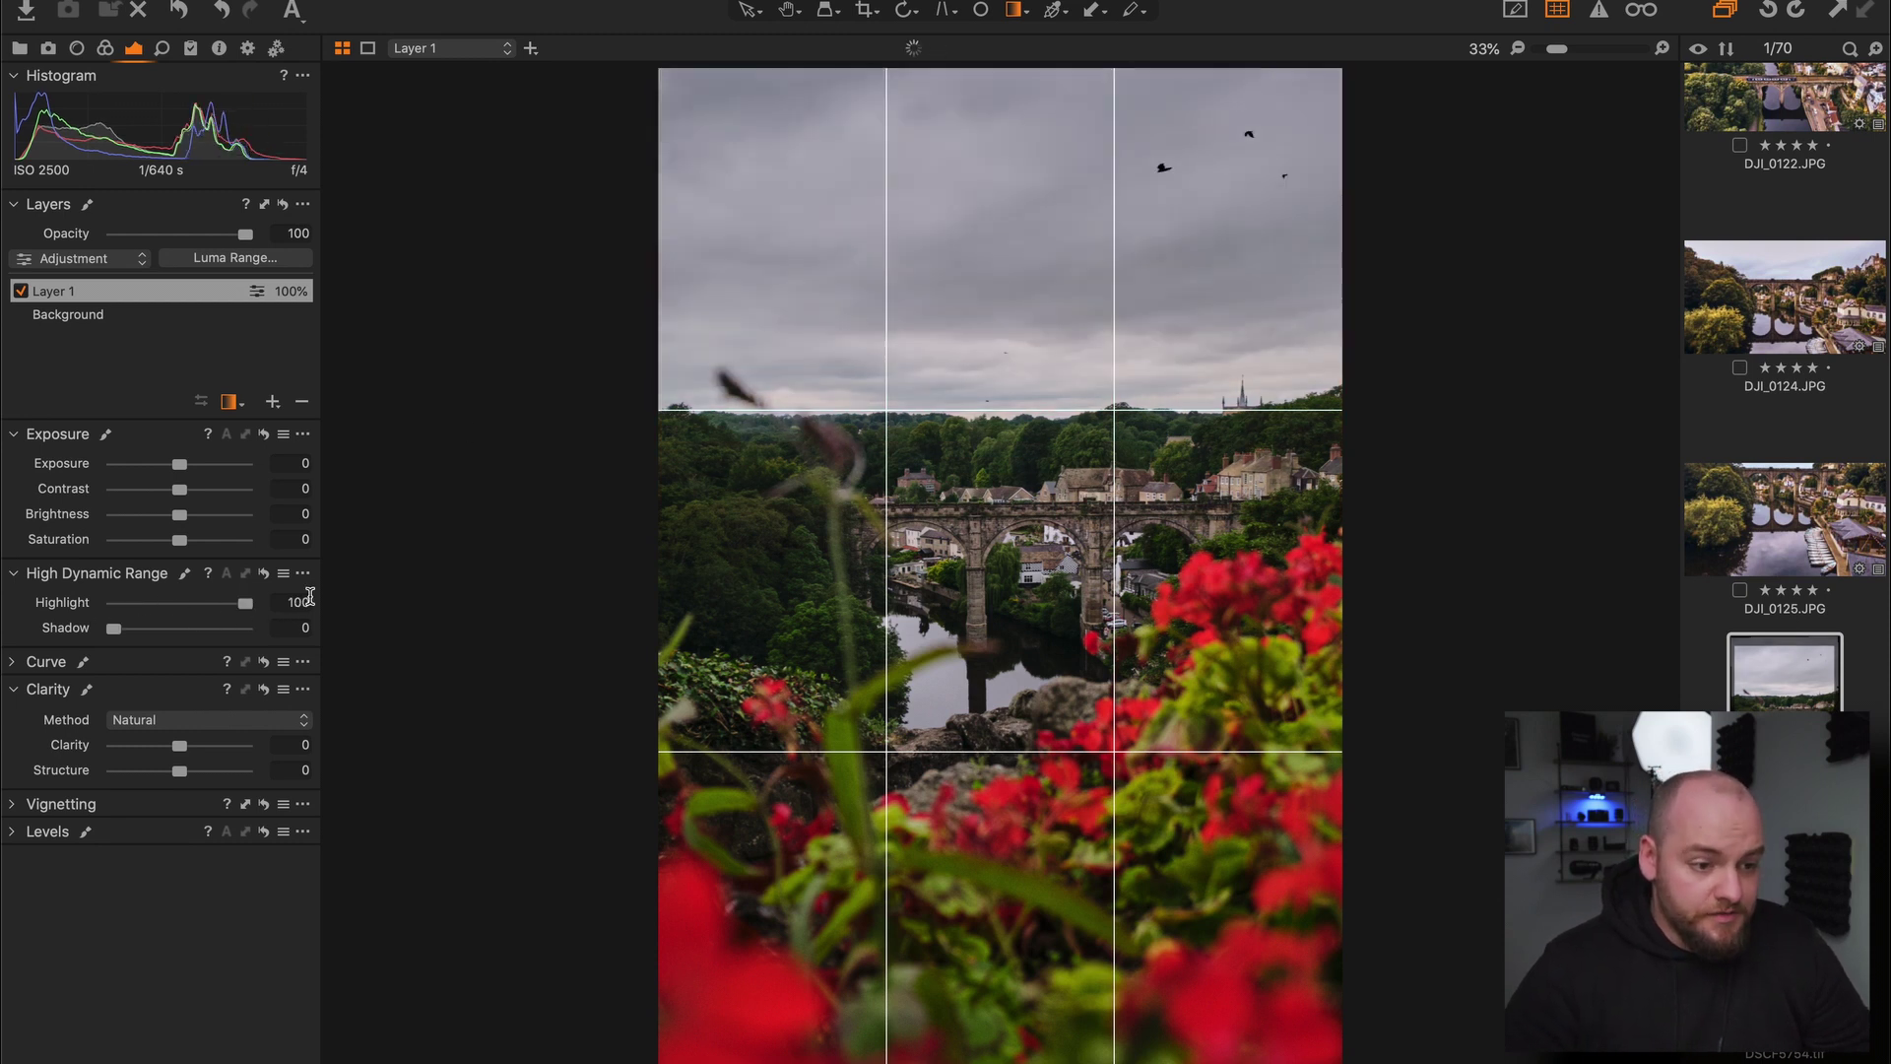
key("m")
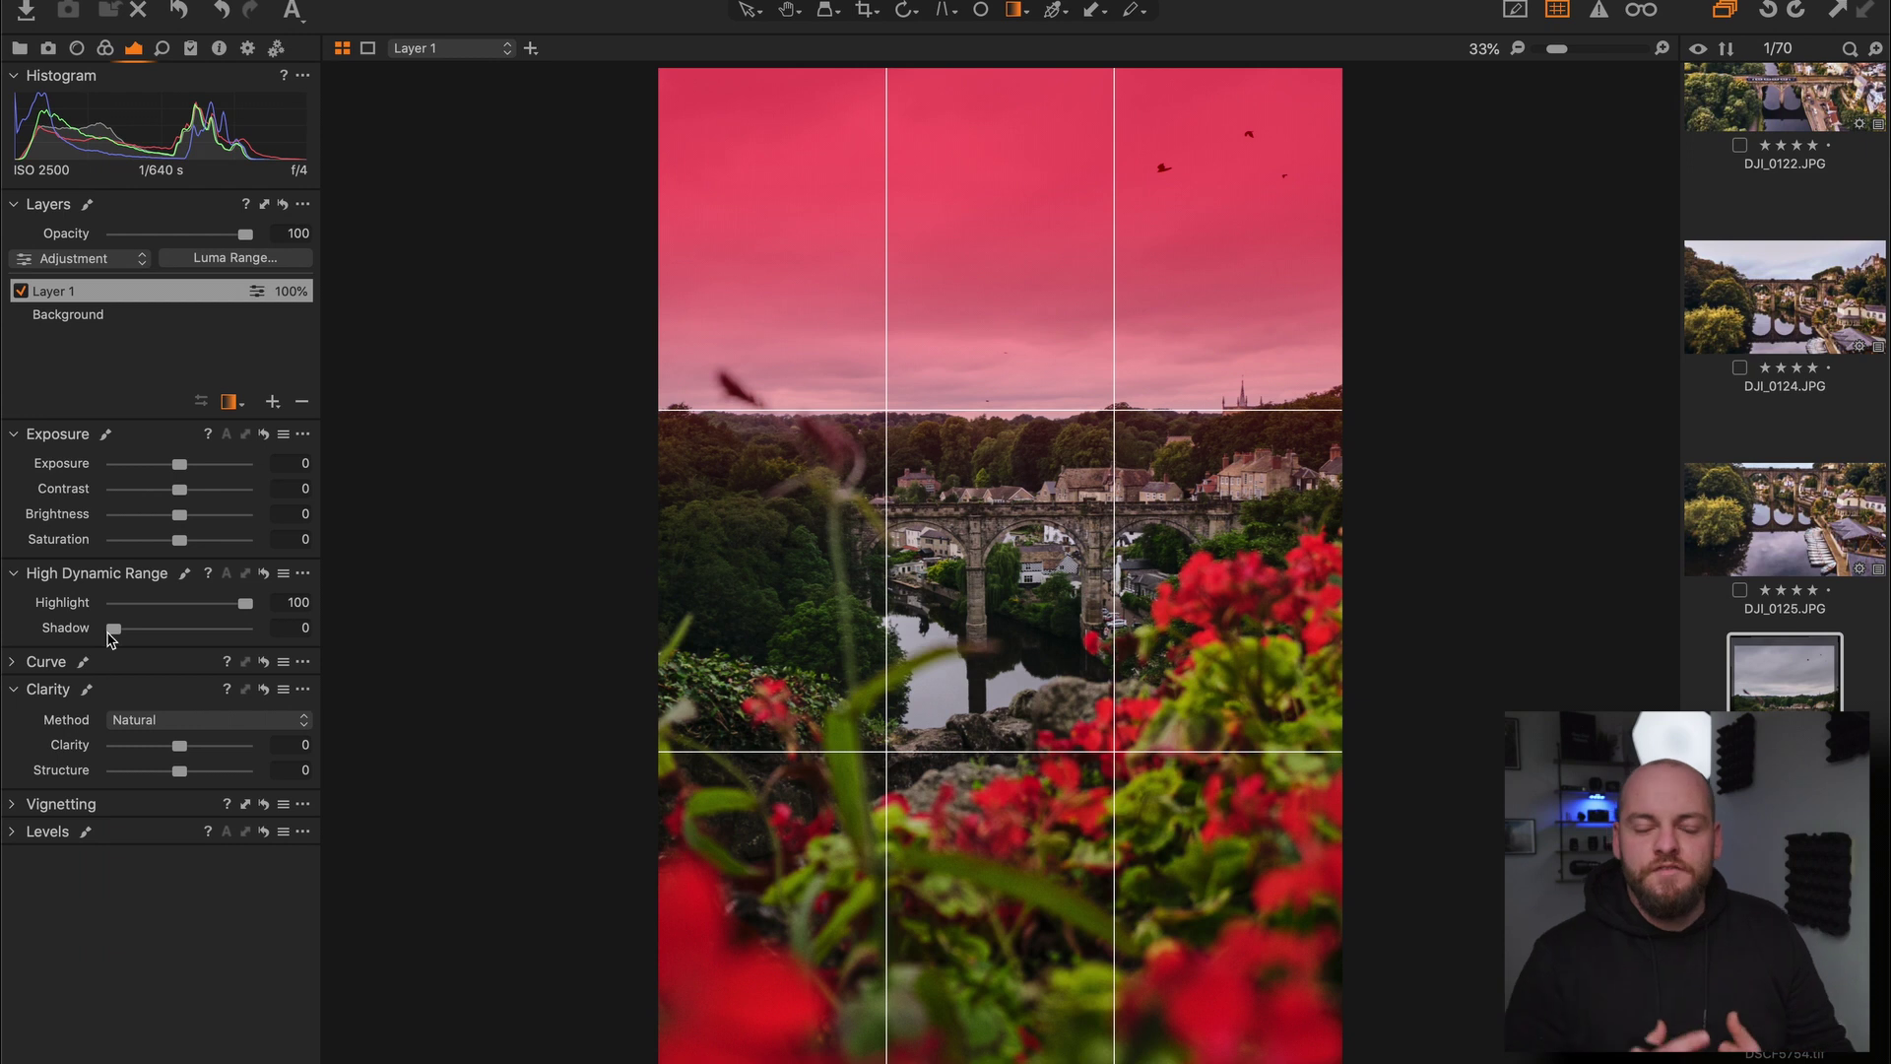
- Set the sky layer's clarity to 100 with the Natural method
left_click_drag(181, 746, 246, 771)
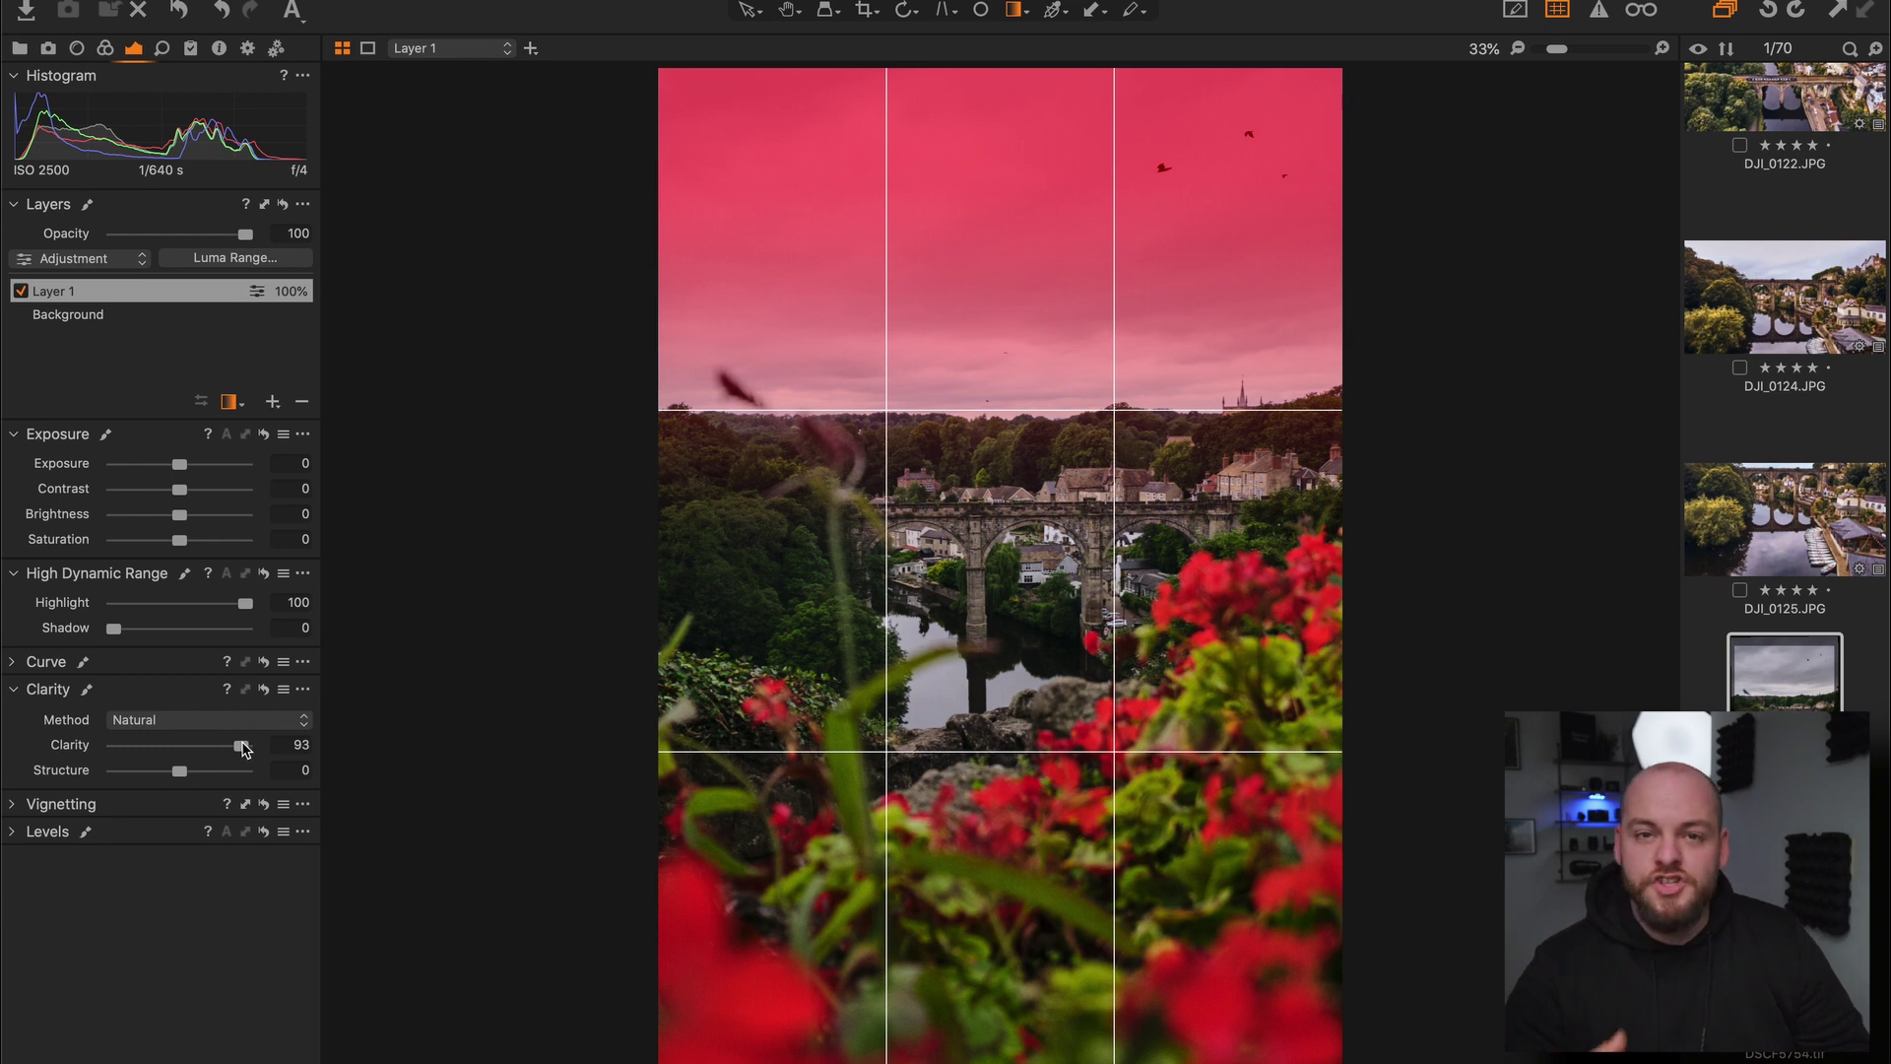
left_click_drag(241, 746, 296, 729)
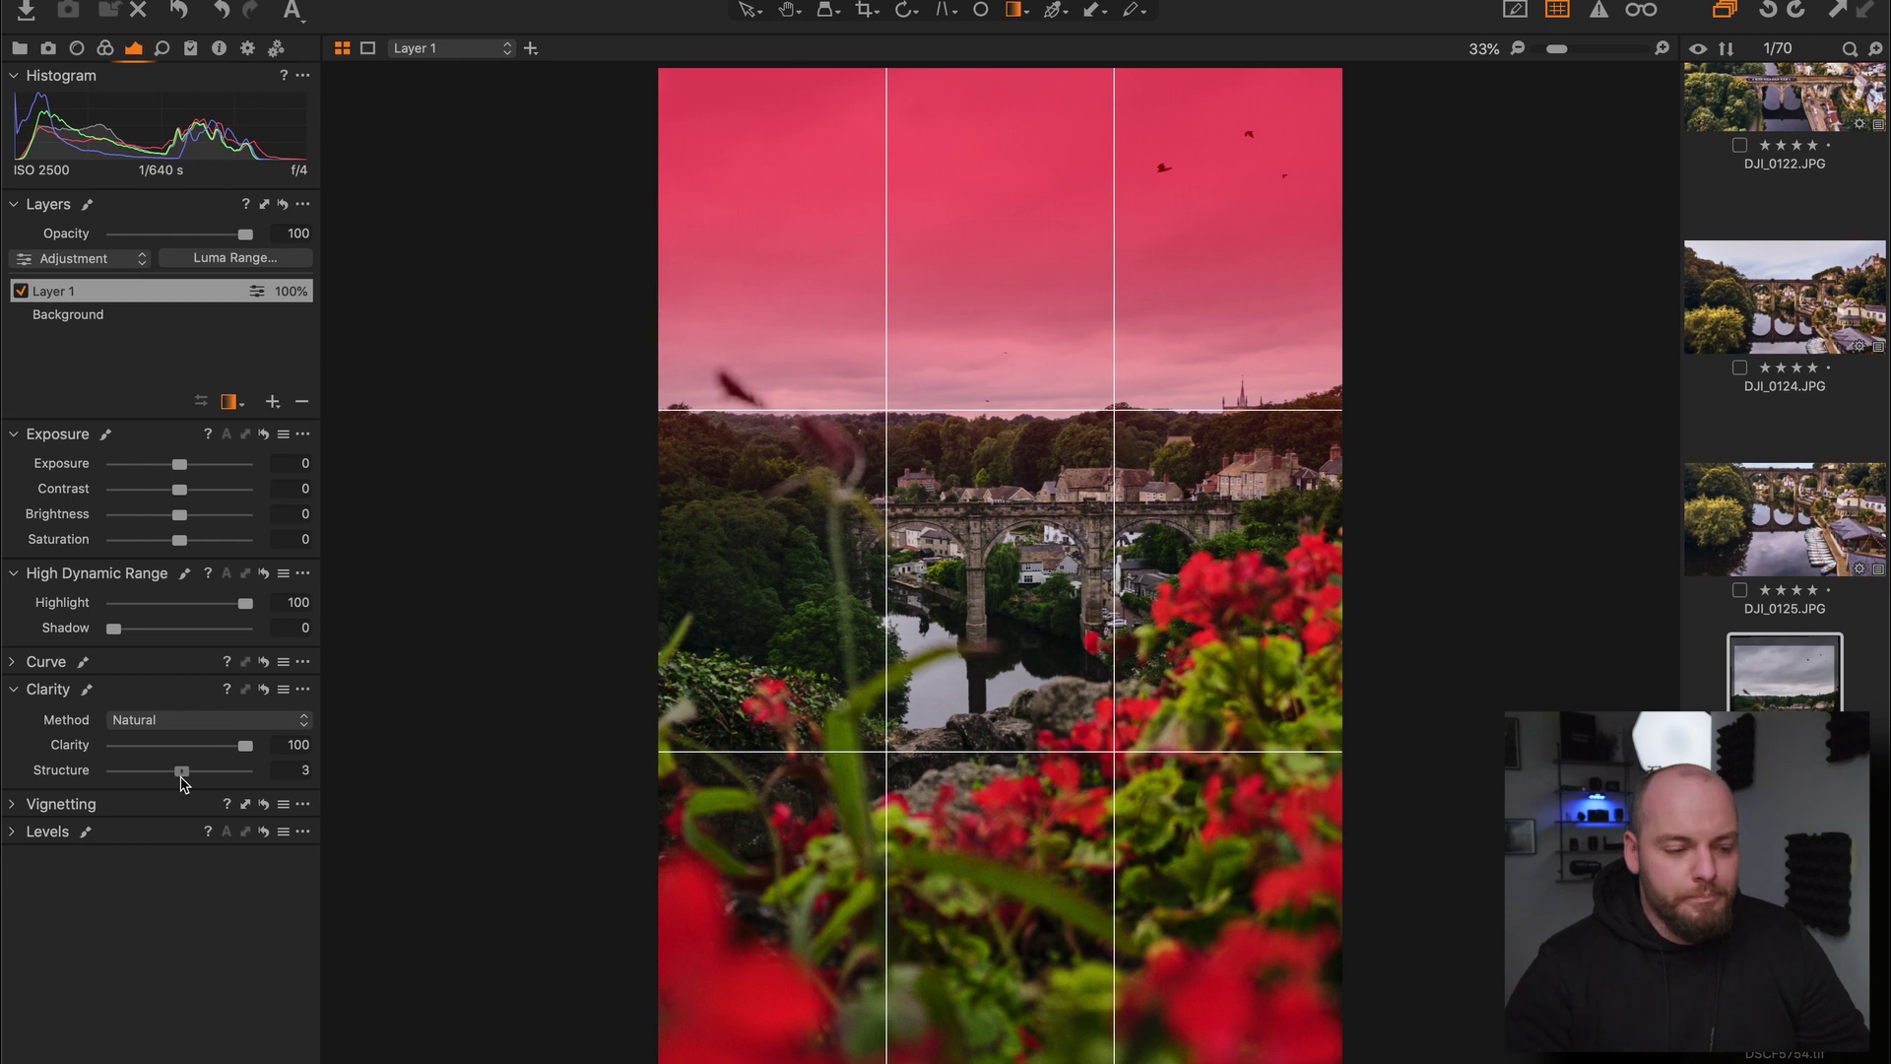
- Set the sky layer's structure to 25
left_click_drag(179, 772, 187, 772)
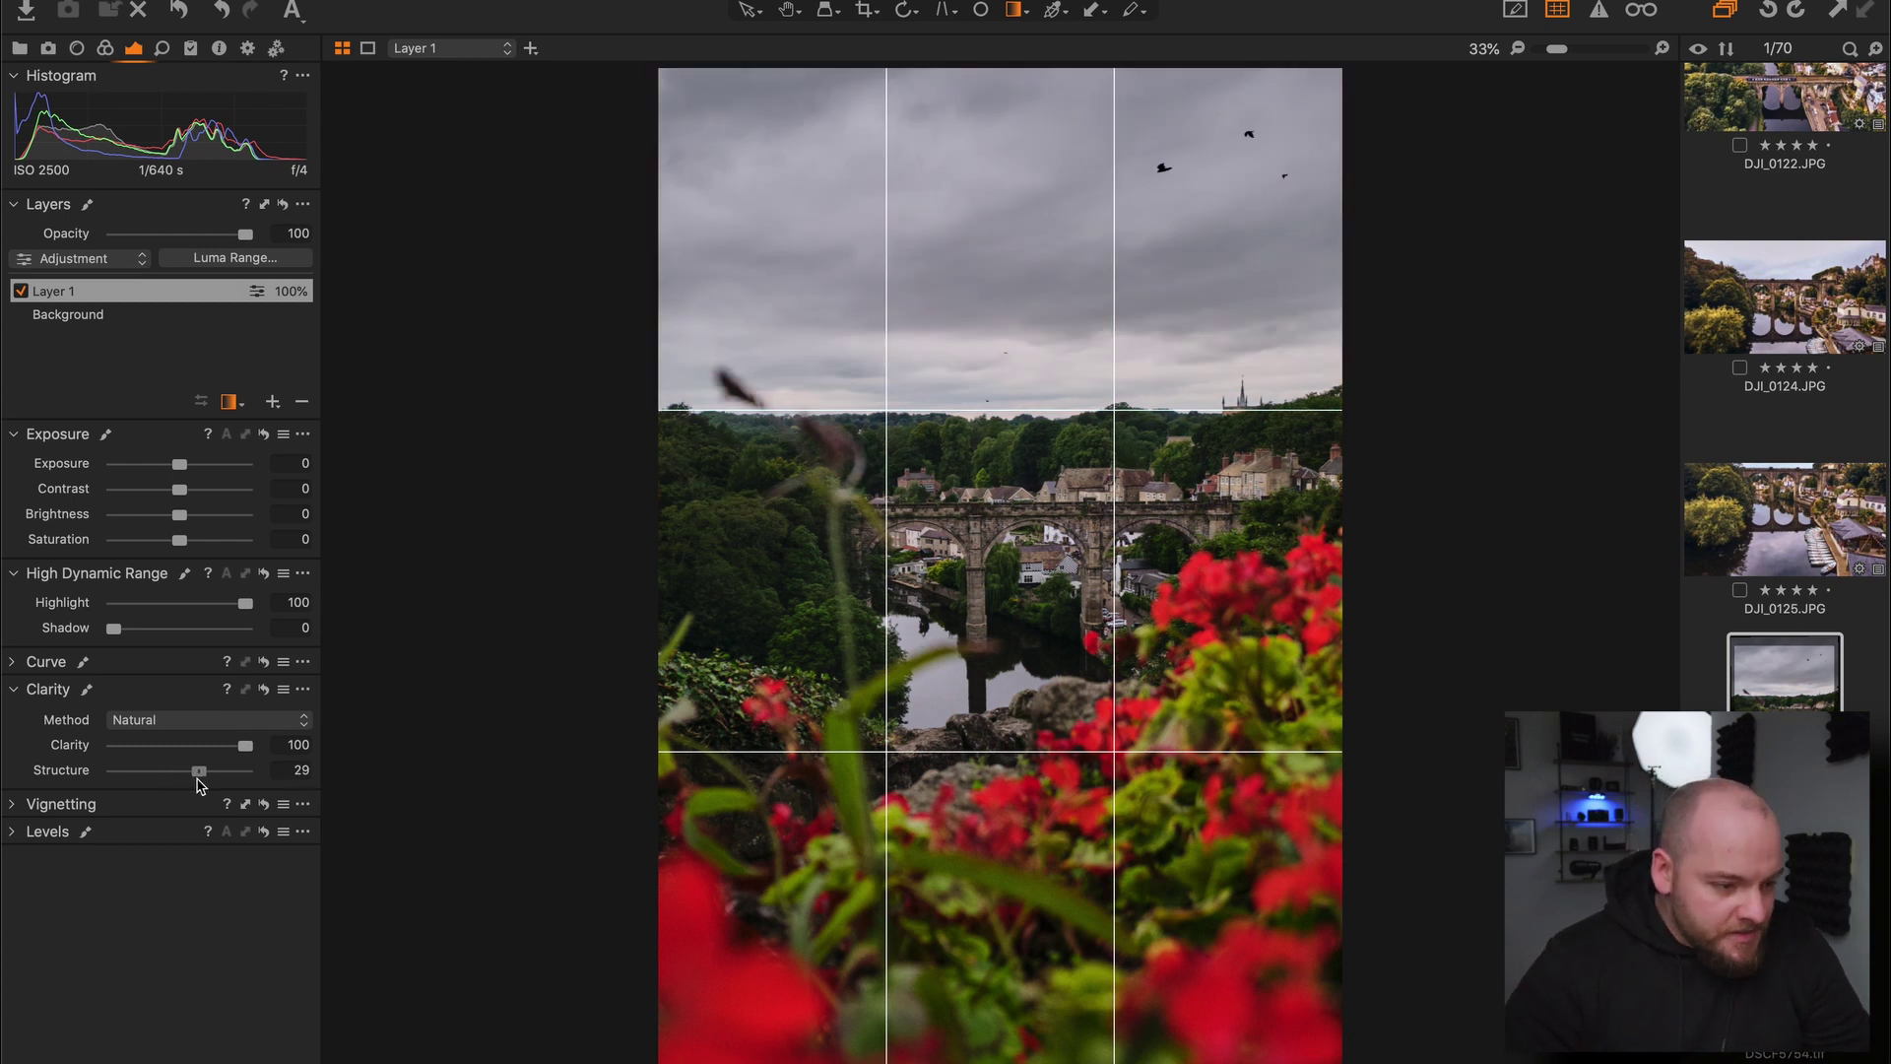
left_click(281, 778)
type("25")
key("Return")
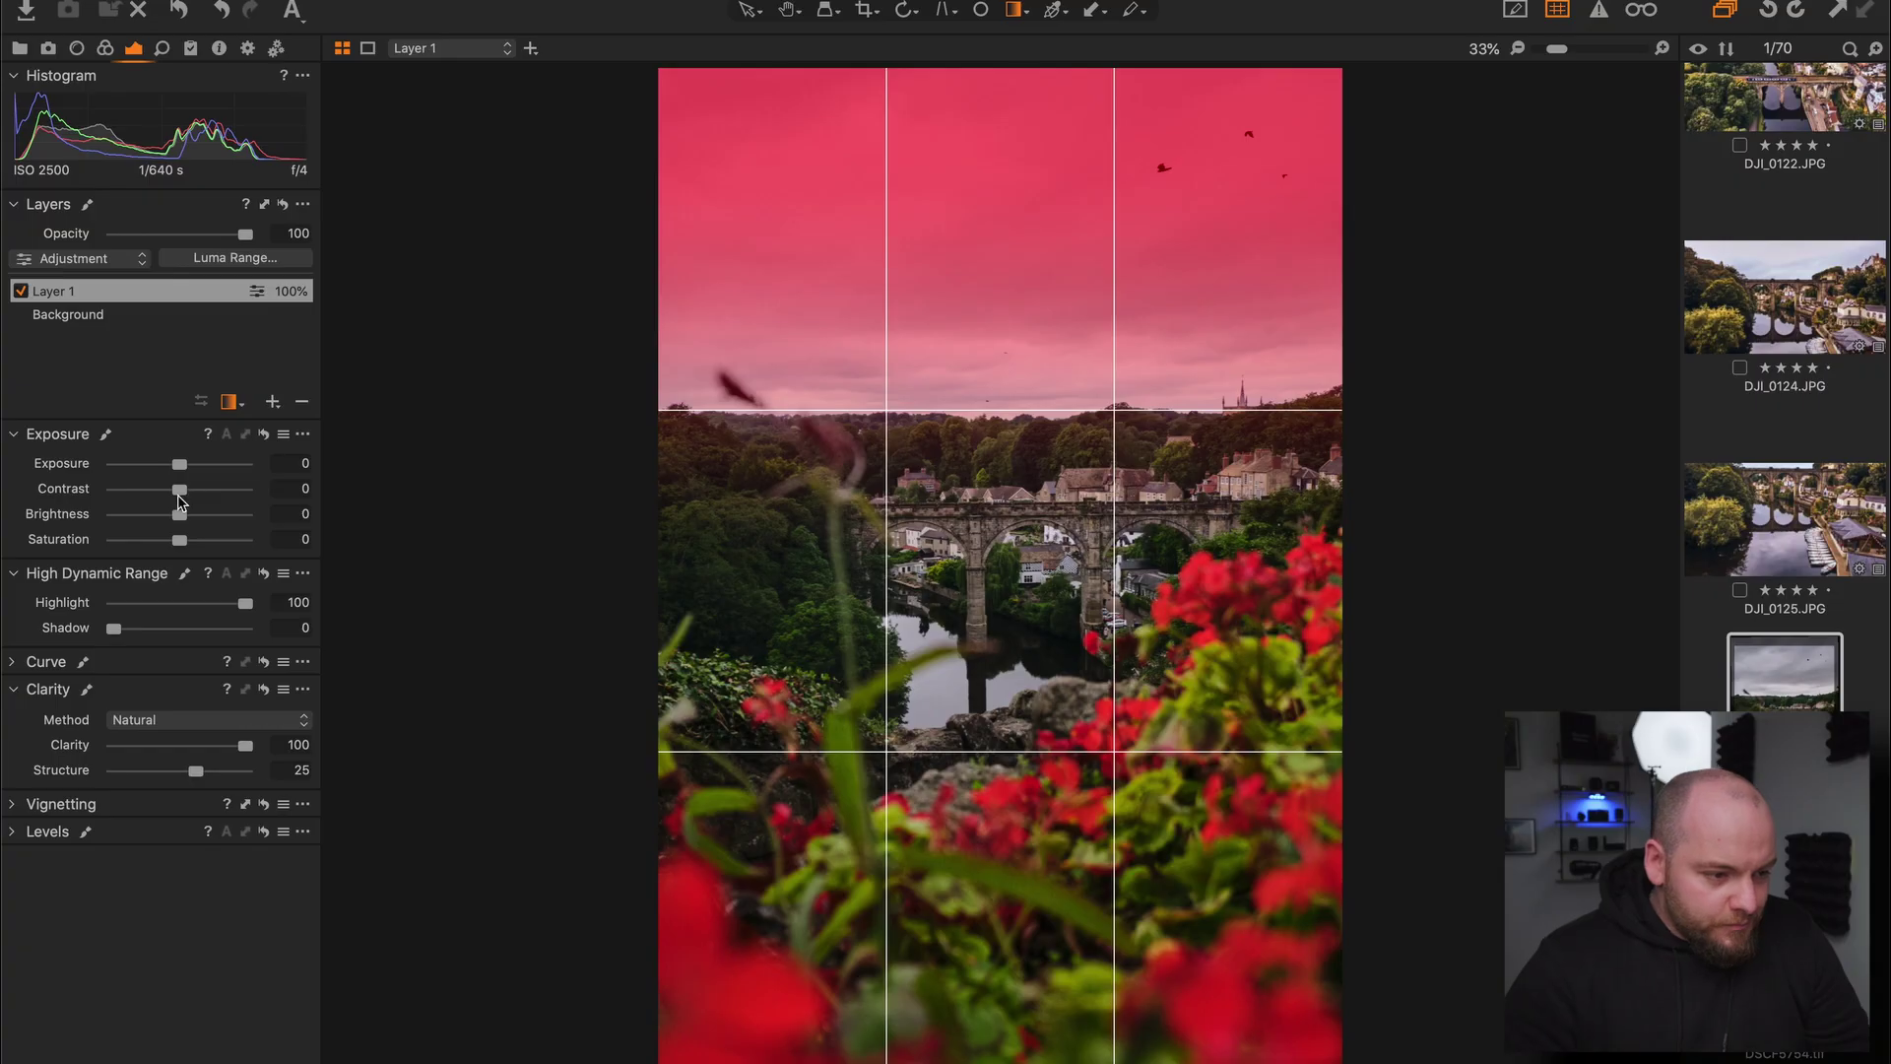
- Set the sky layer's contrast to 21 and its brightness to -18
left_click_drag(180, 489, 200, 500)
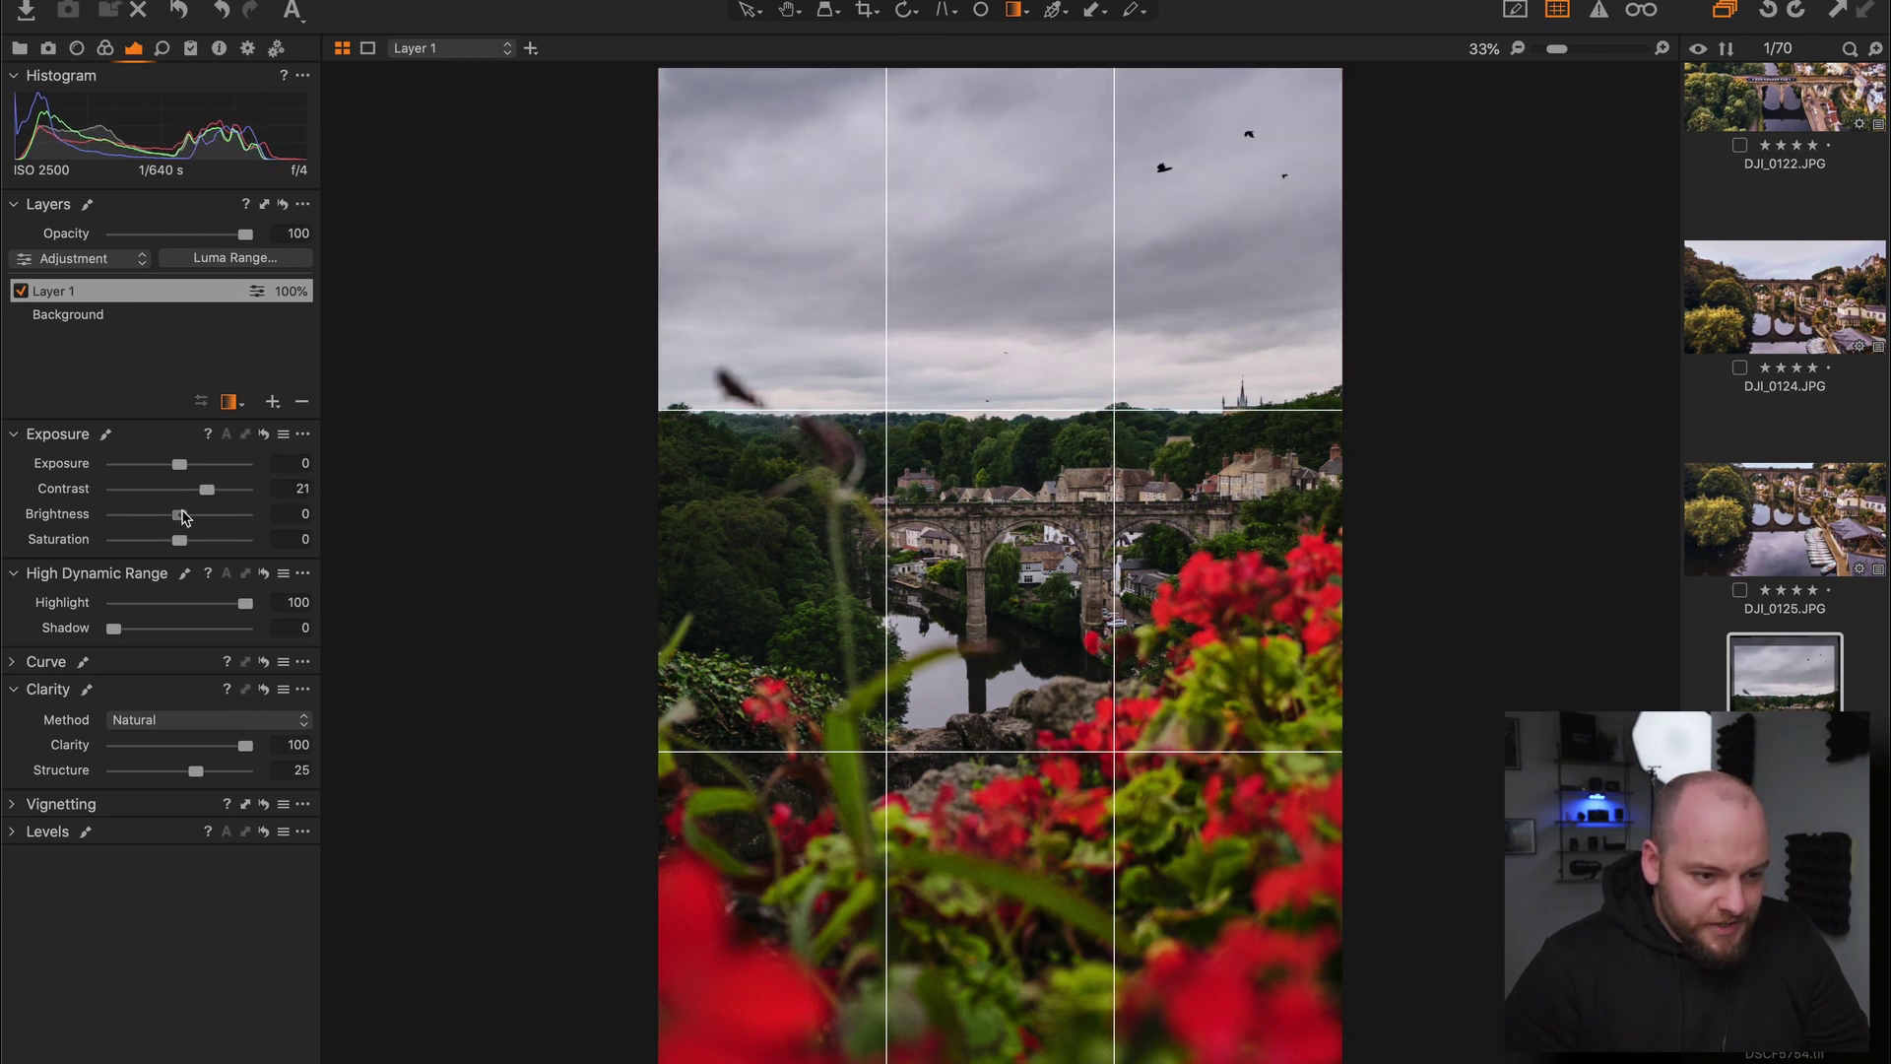
mouse_move(180, 517)
left_mouse_down()
mouse_move(145, 527)
mouse_move(161, 528)
left_mouse_up()
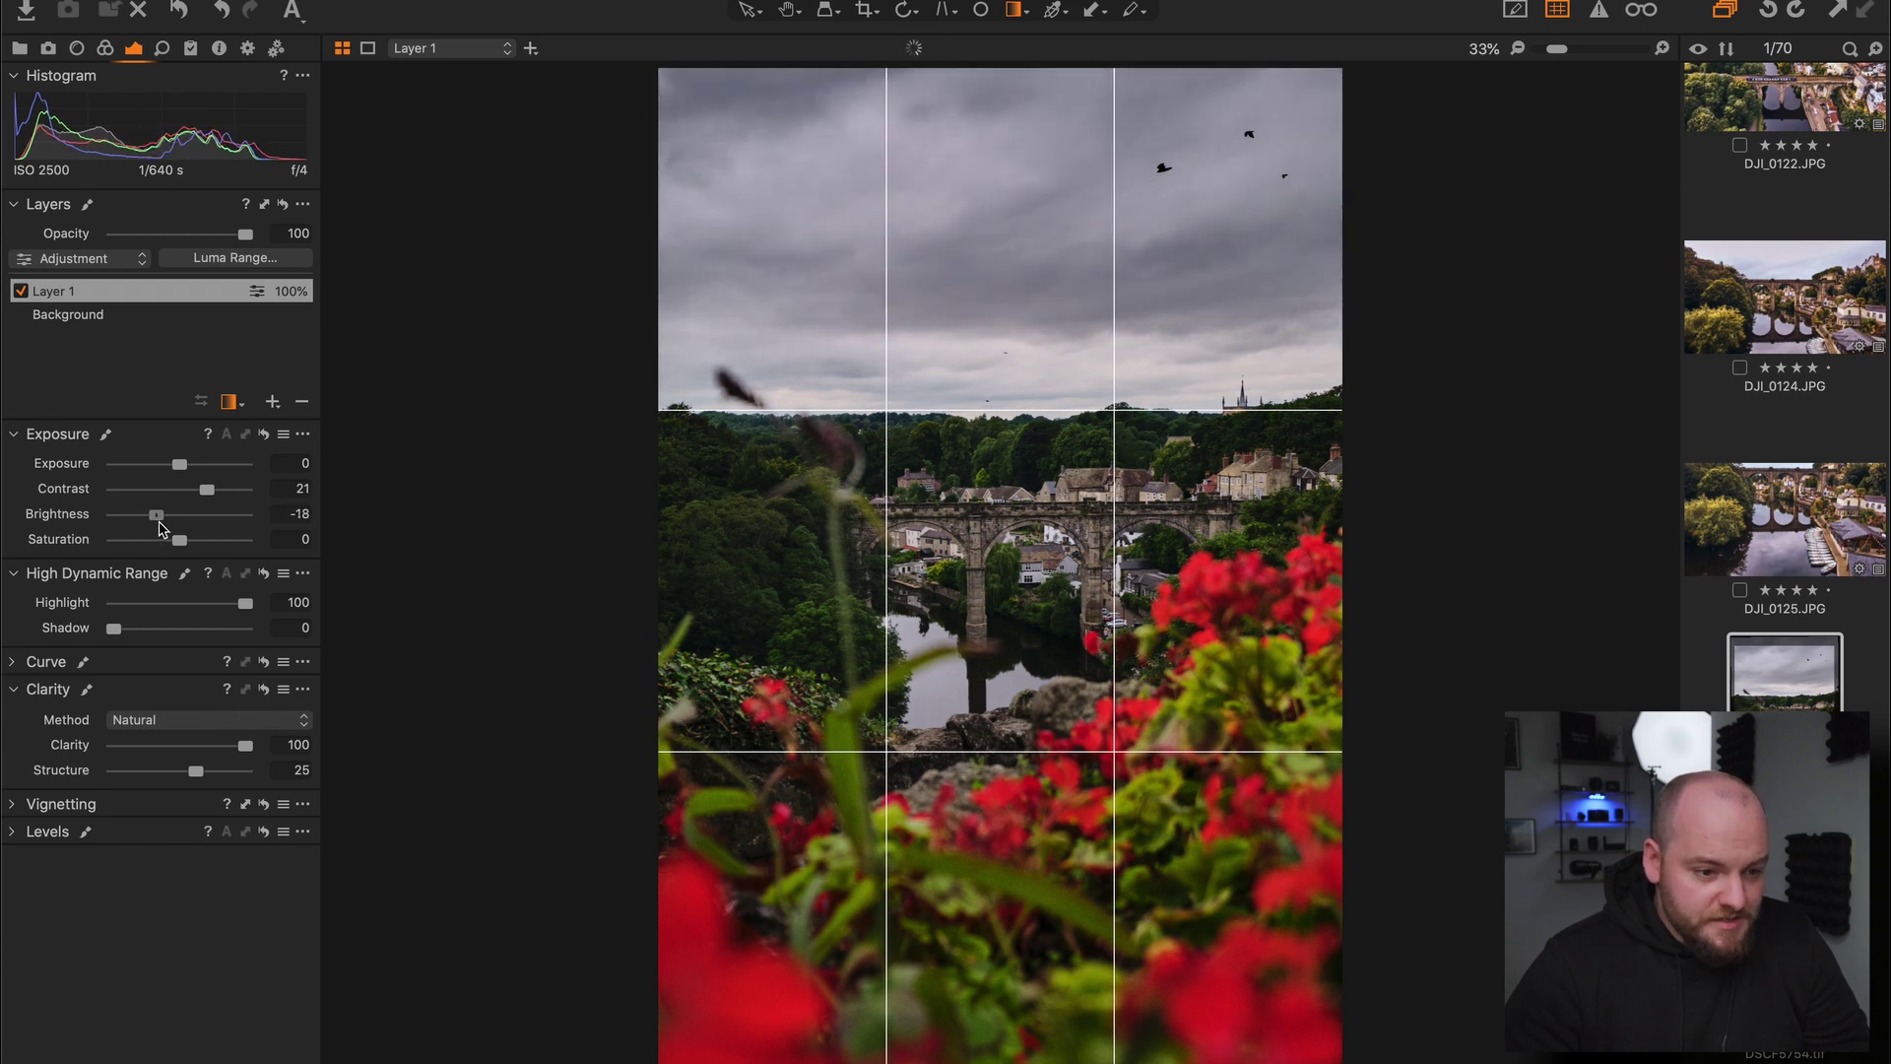
key("m")
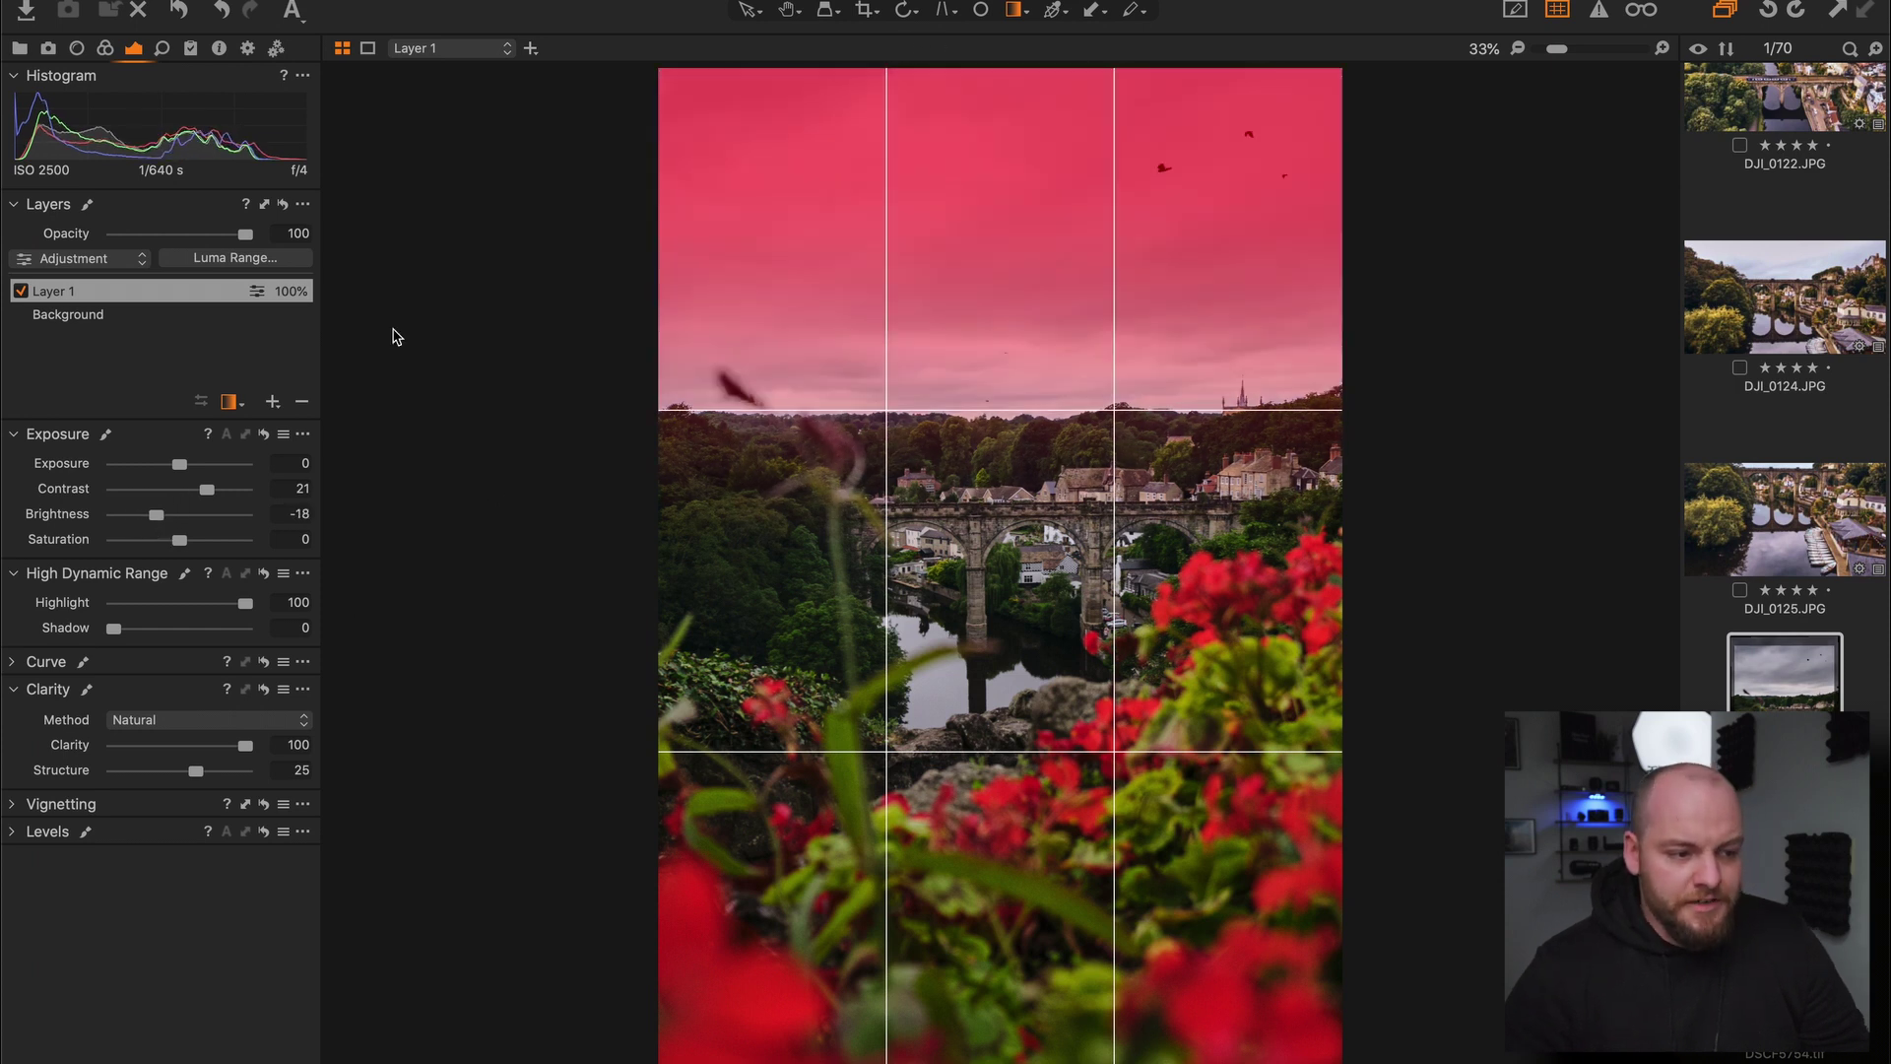
- Select the background and toggle the sky layer off and on to compare the photo with and without its adjustments
left_click(55, 313)
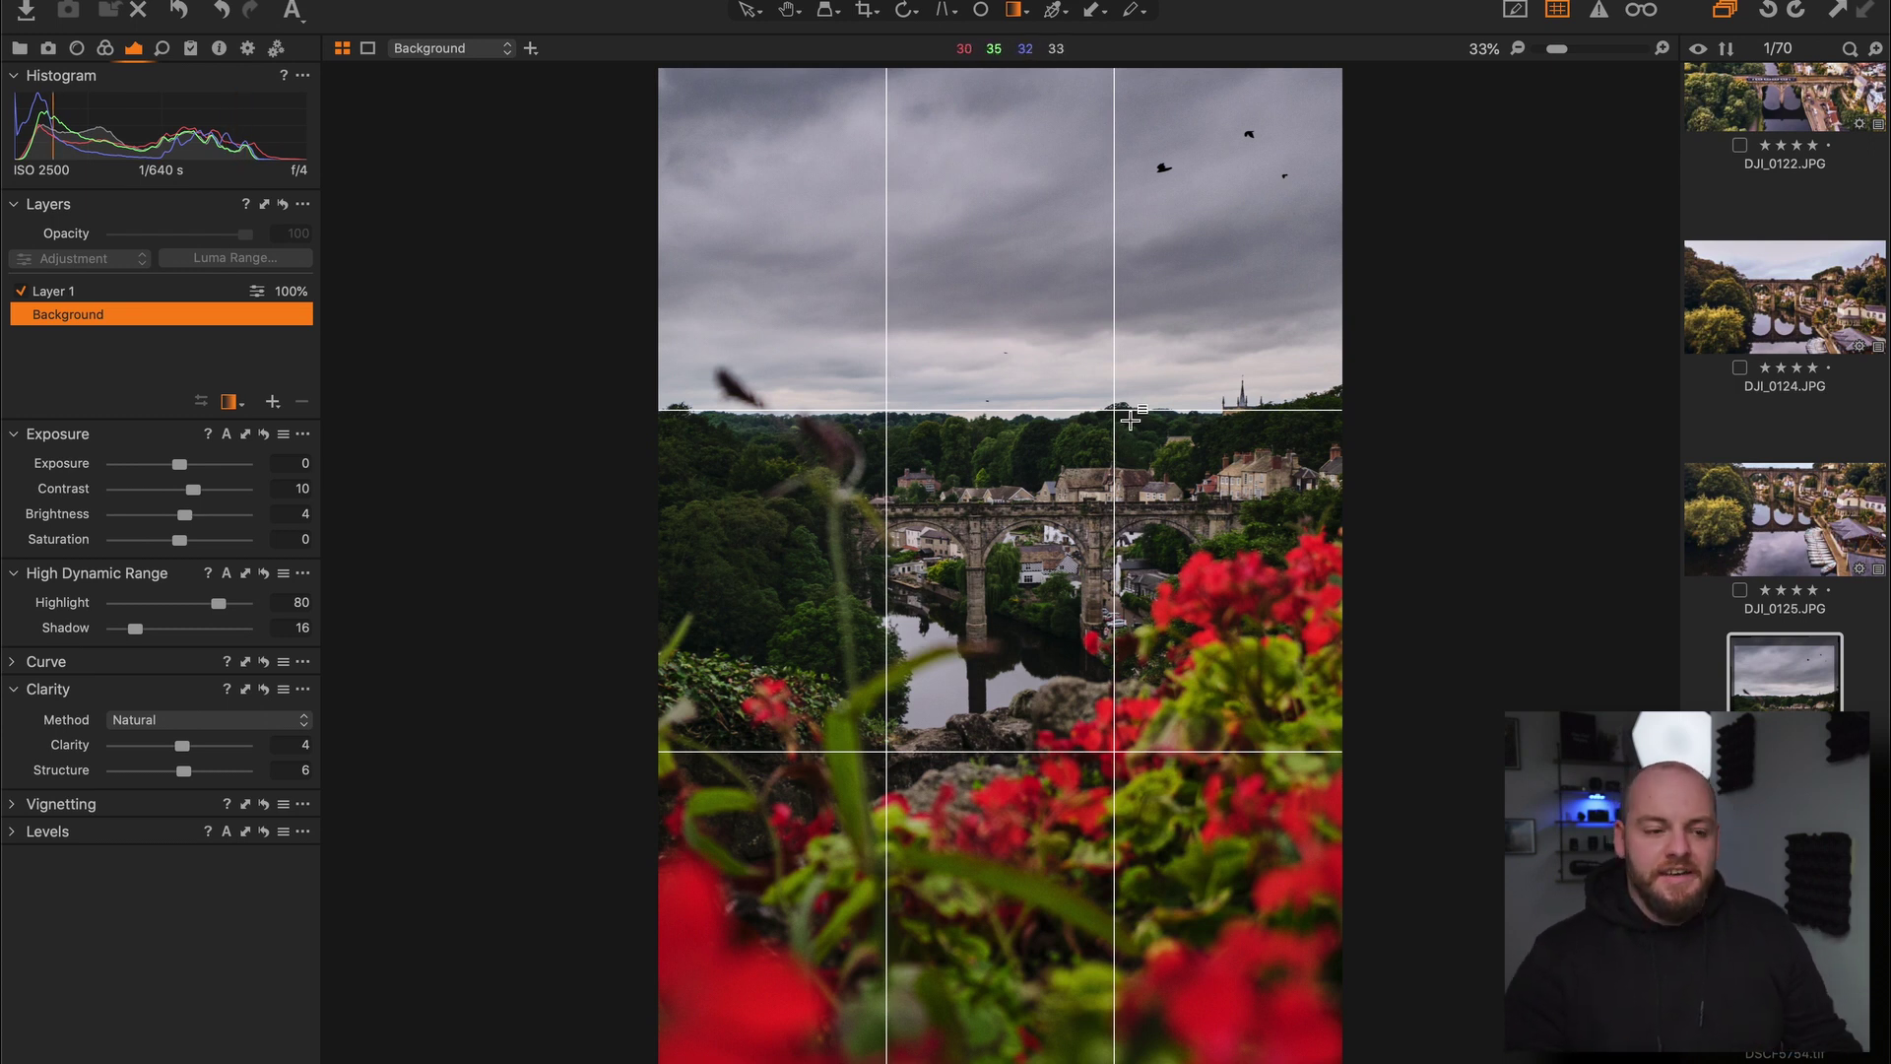
left_click(21, 294)
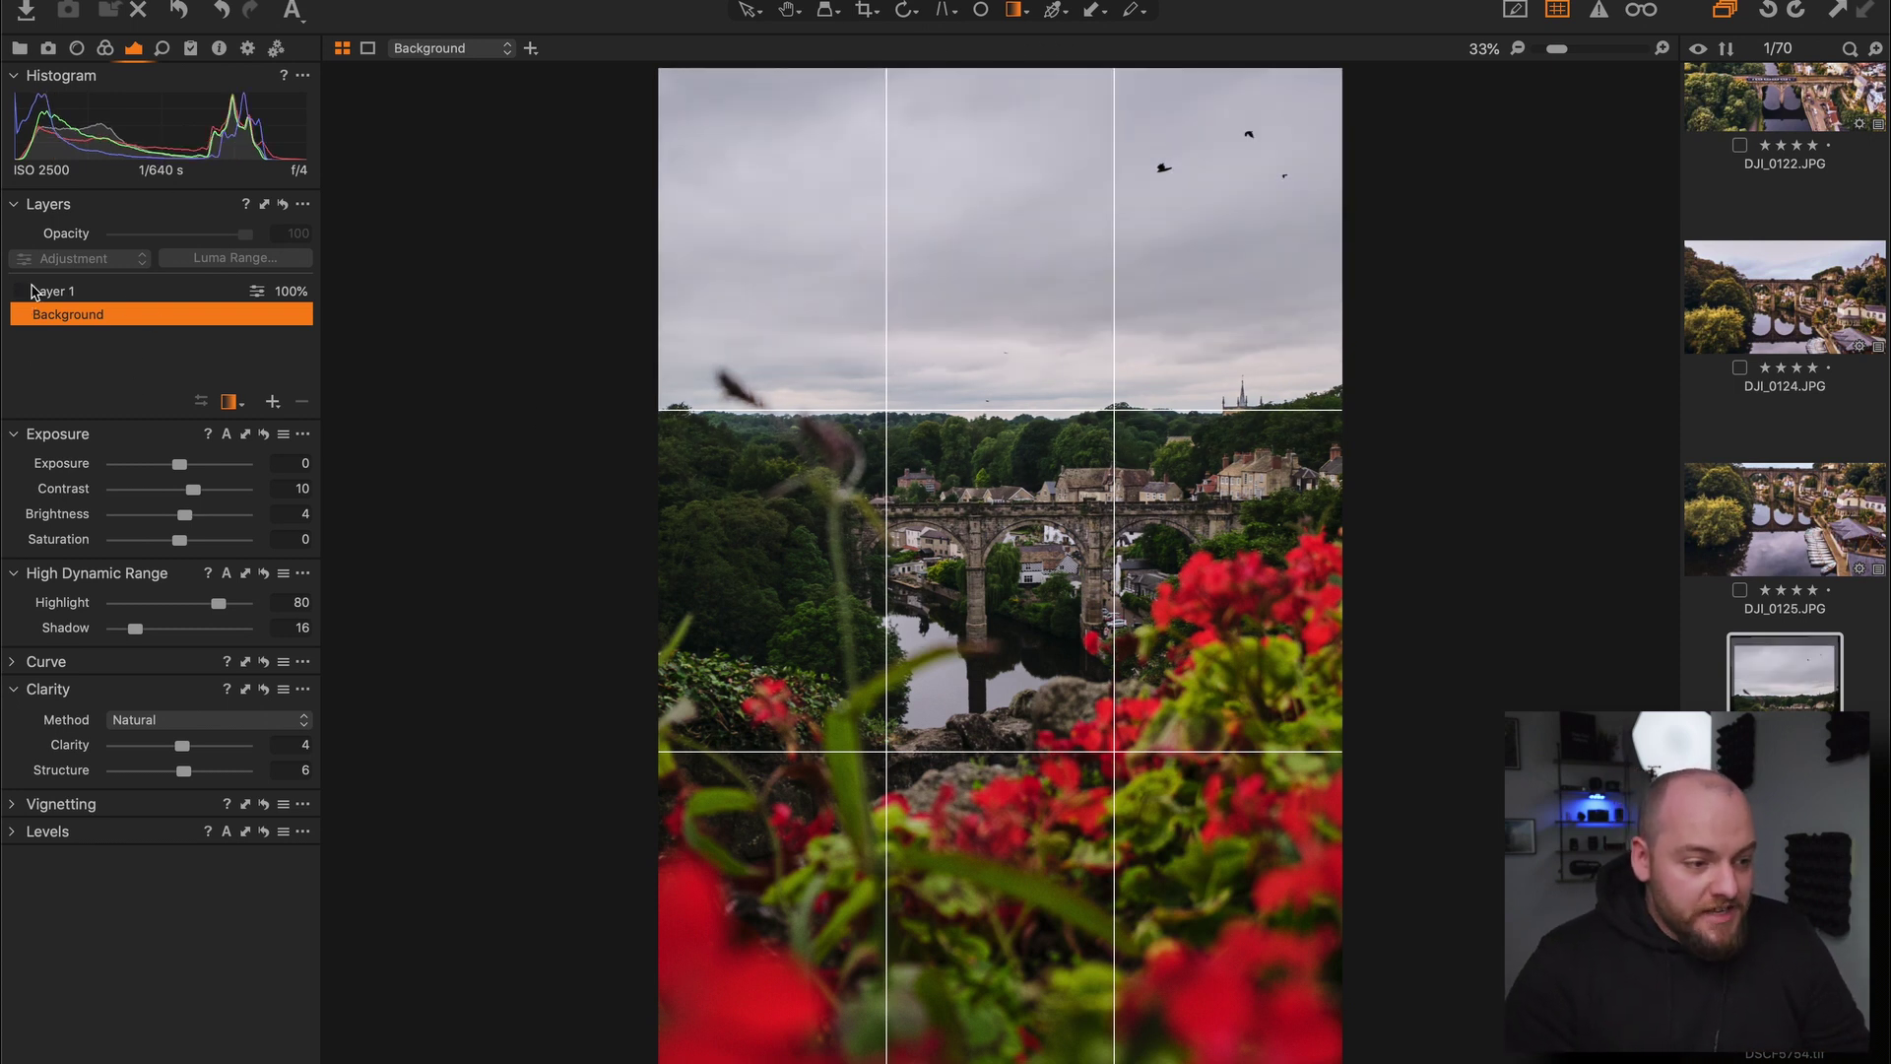
left_click(22, 293)
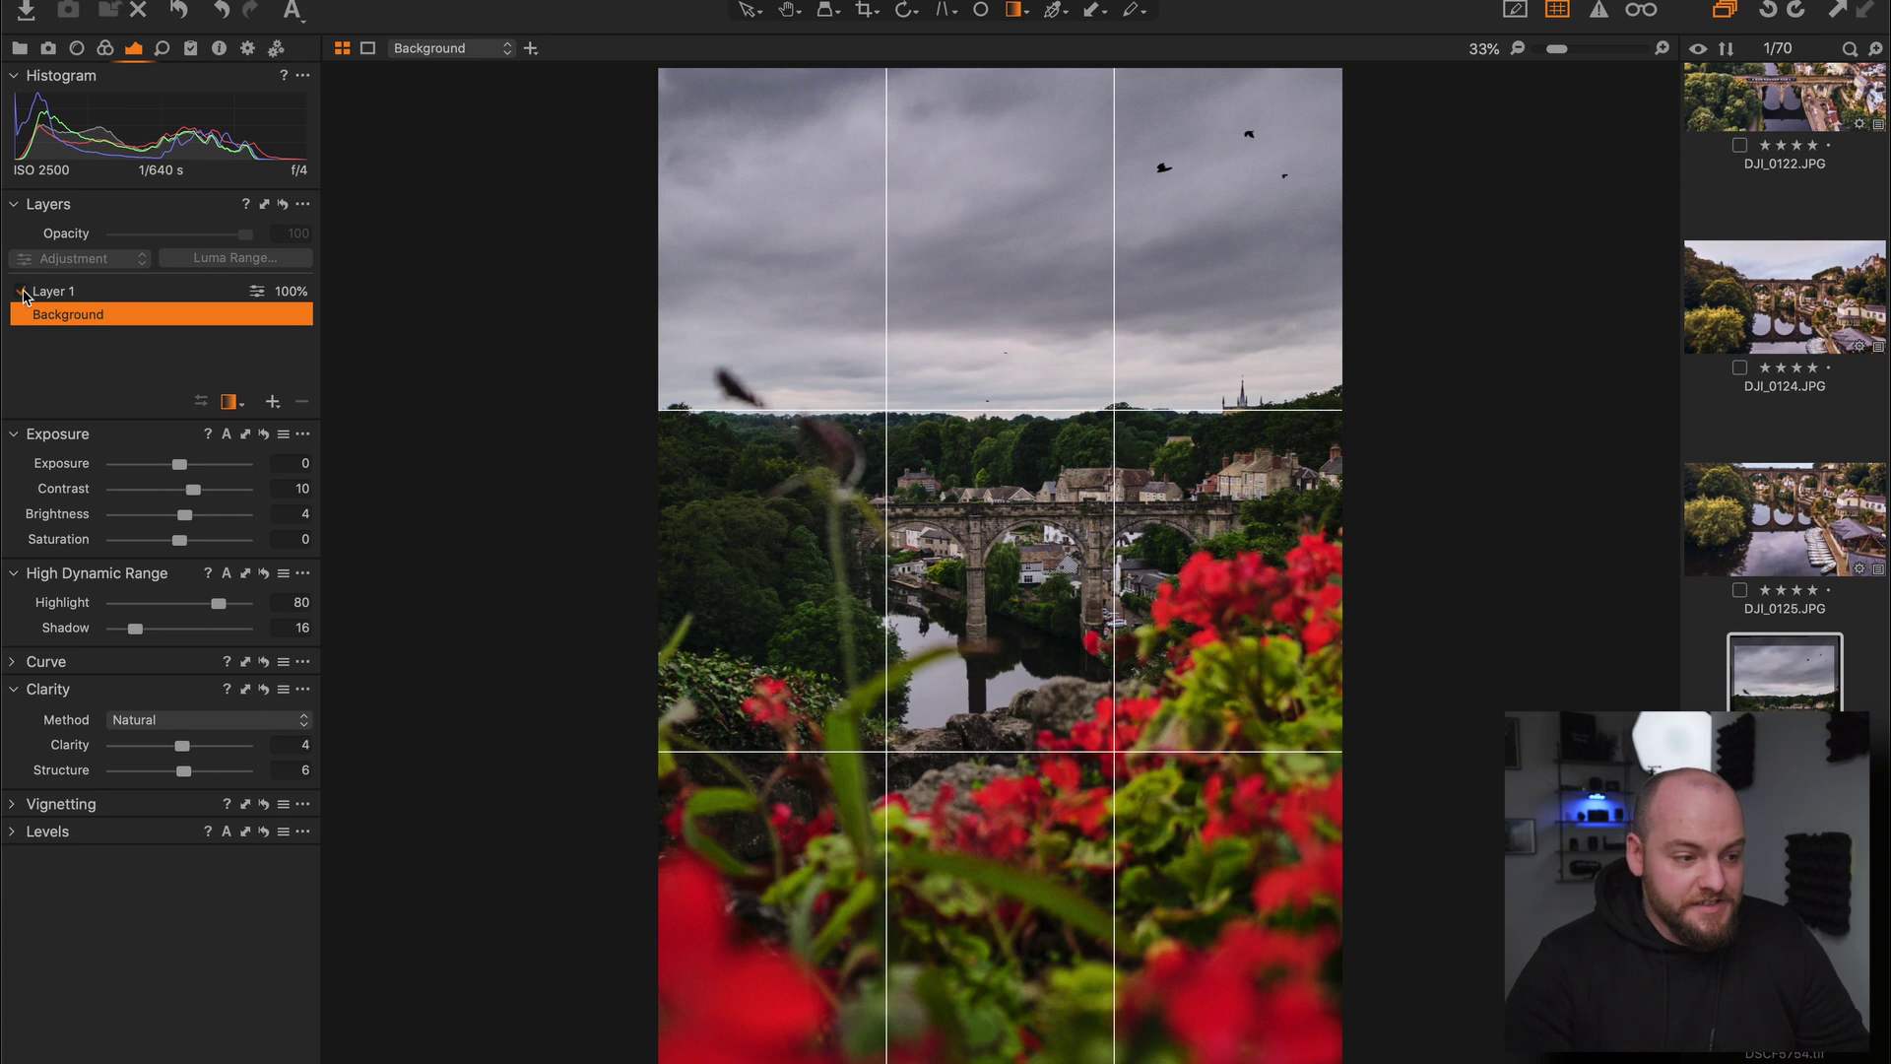
left_click(22, 294)
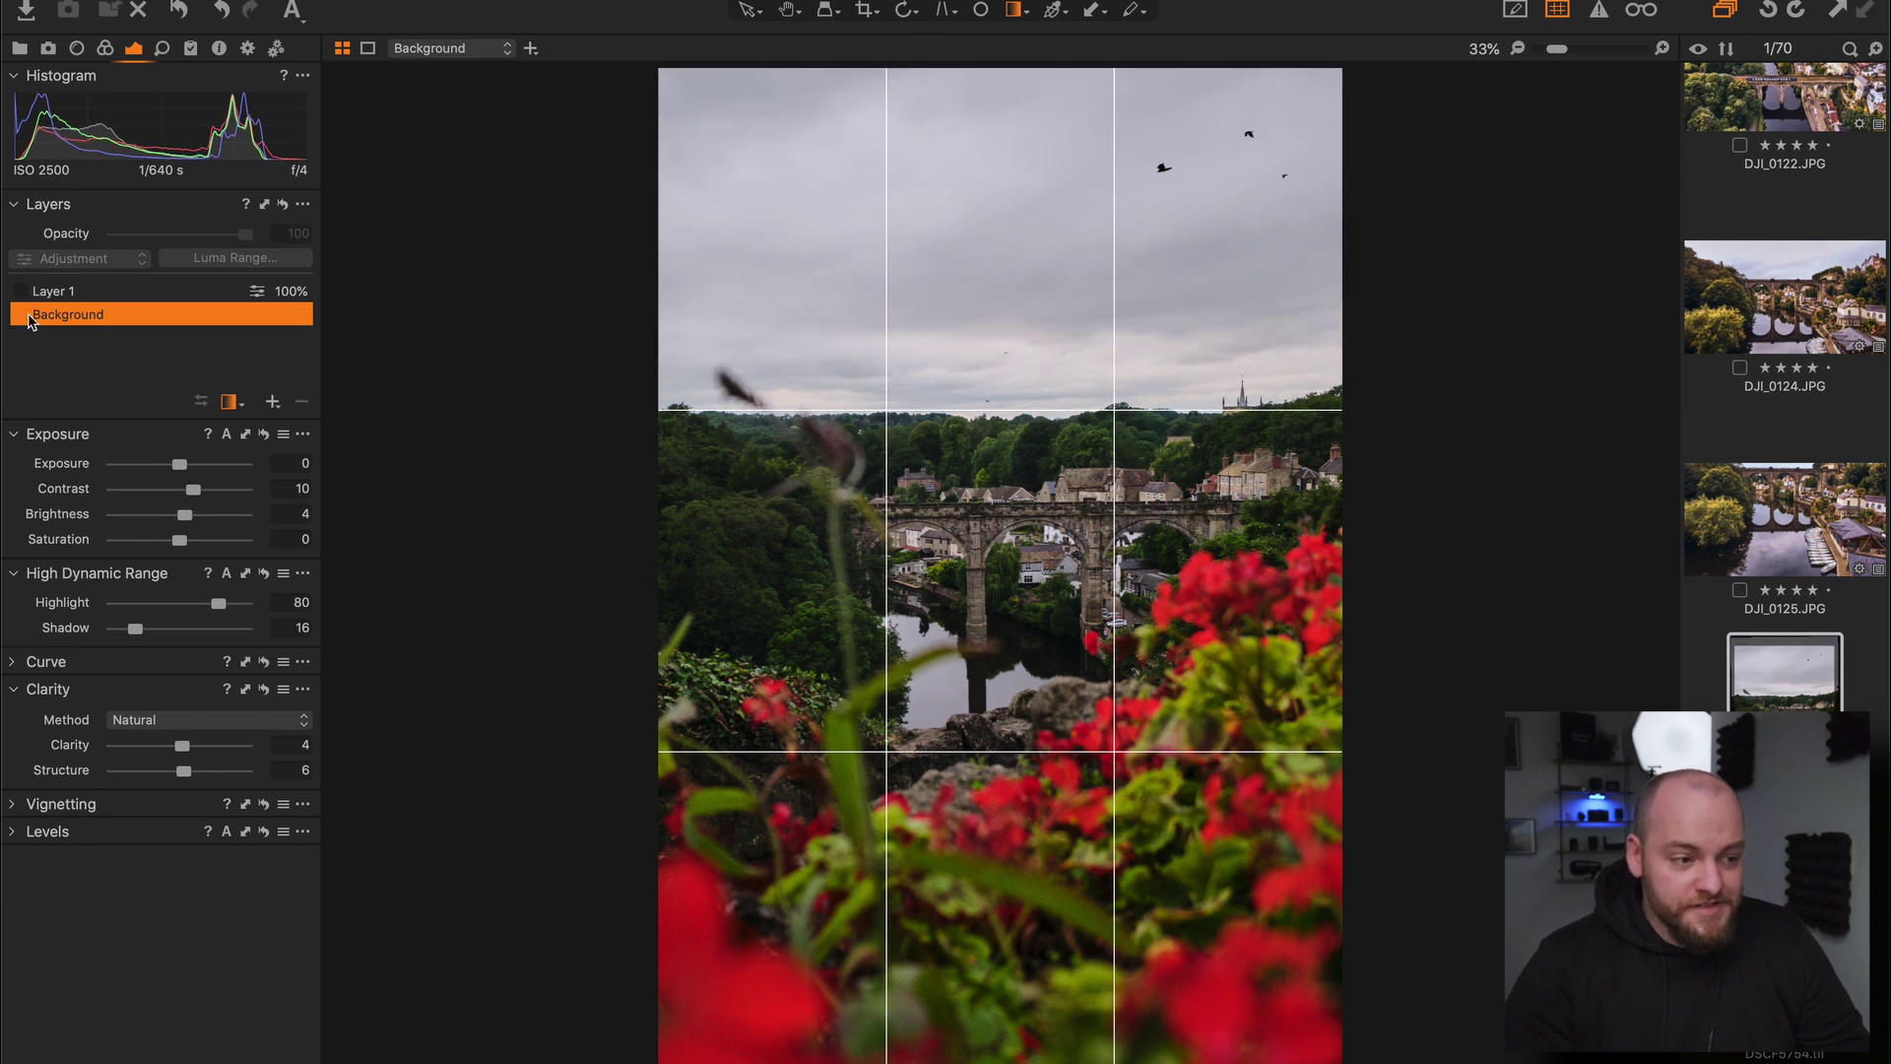
left_click(22, 293)
- Rename the gradient-masked sky adjustment layer as Sky
left_click(81, 292)
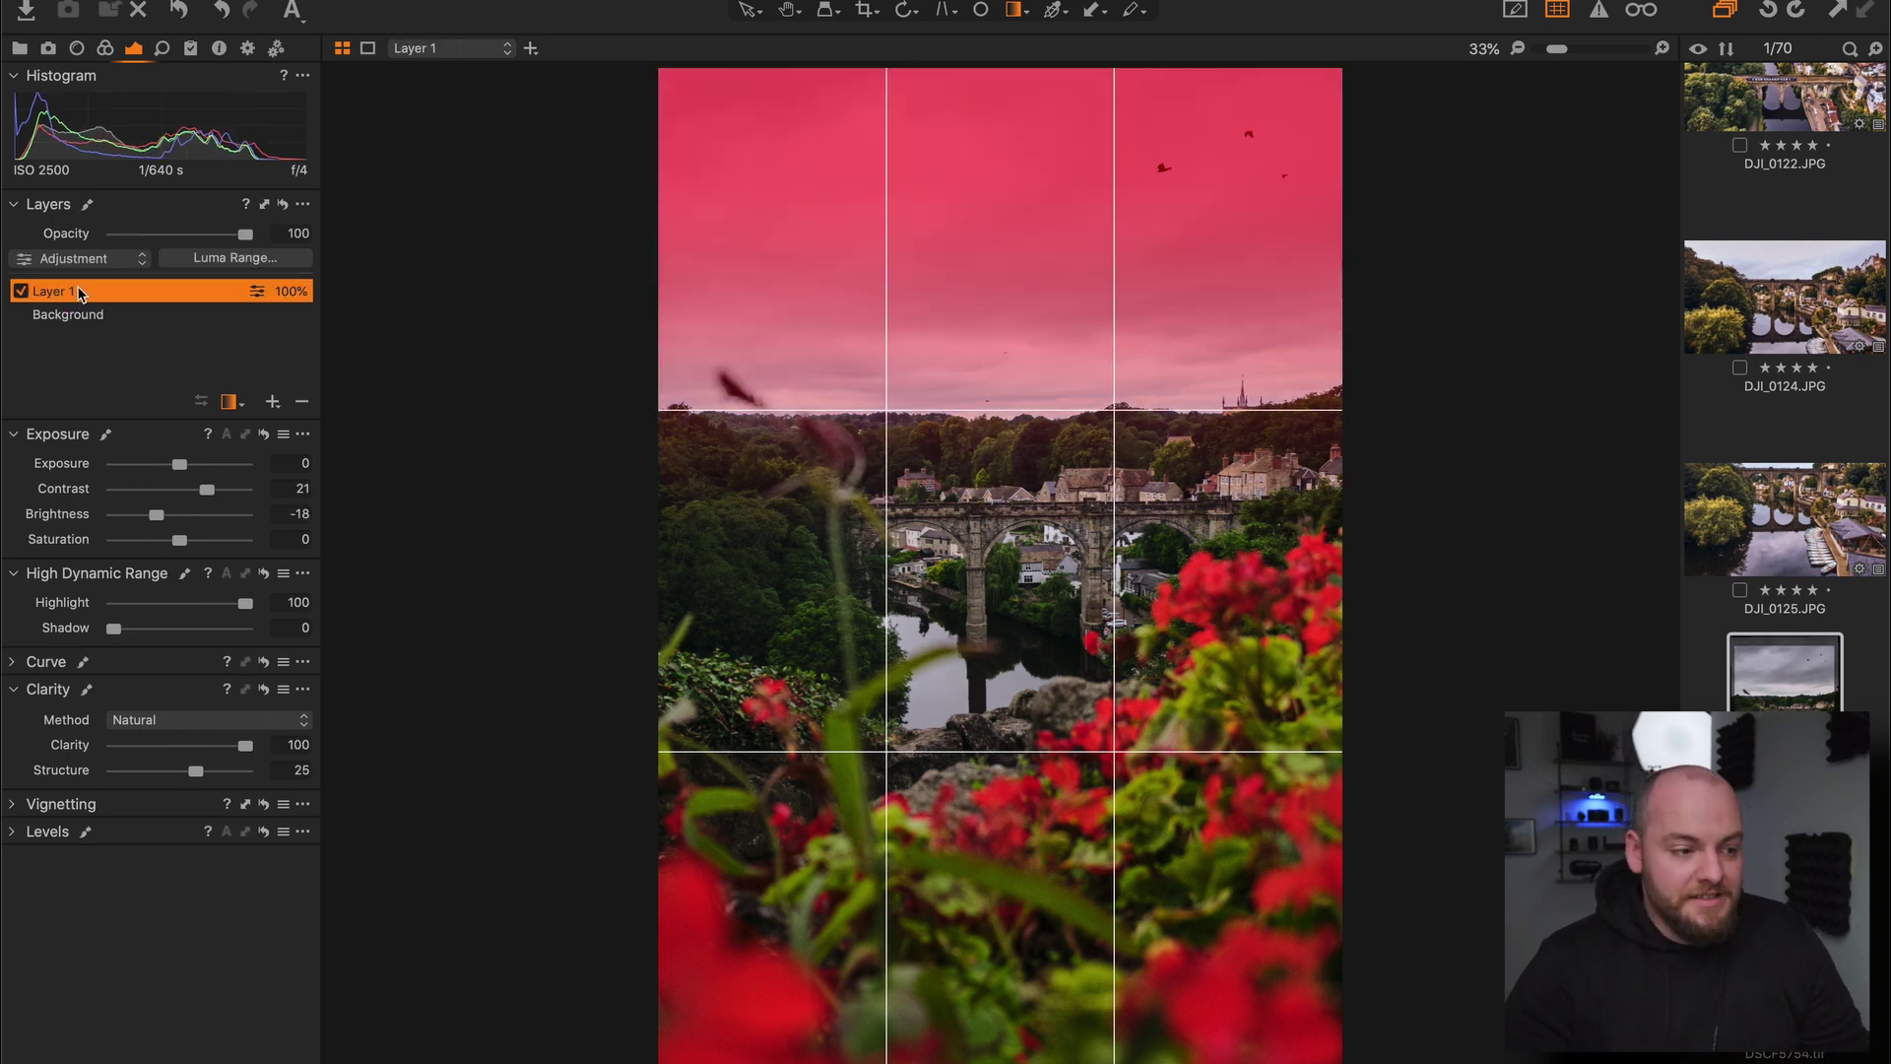
double_click(73, 290)
key("BackSpace")
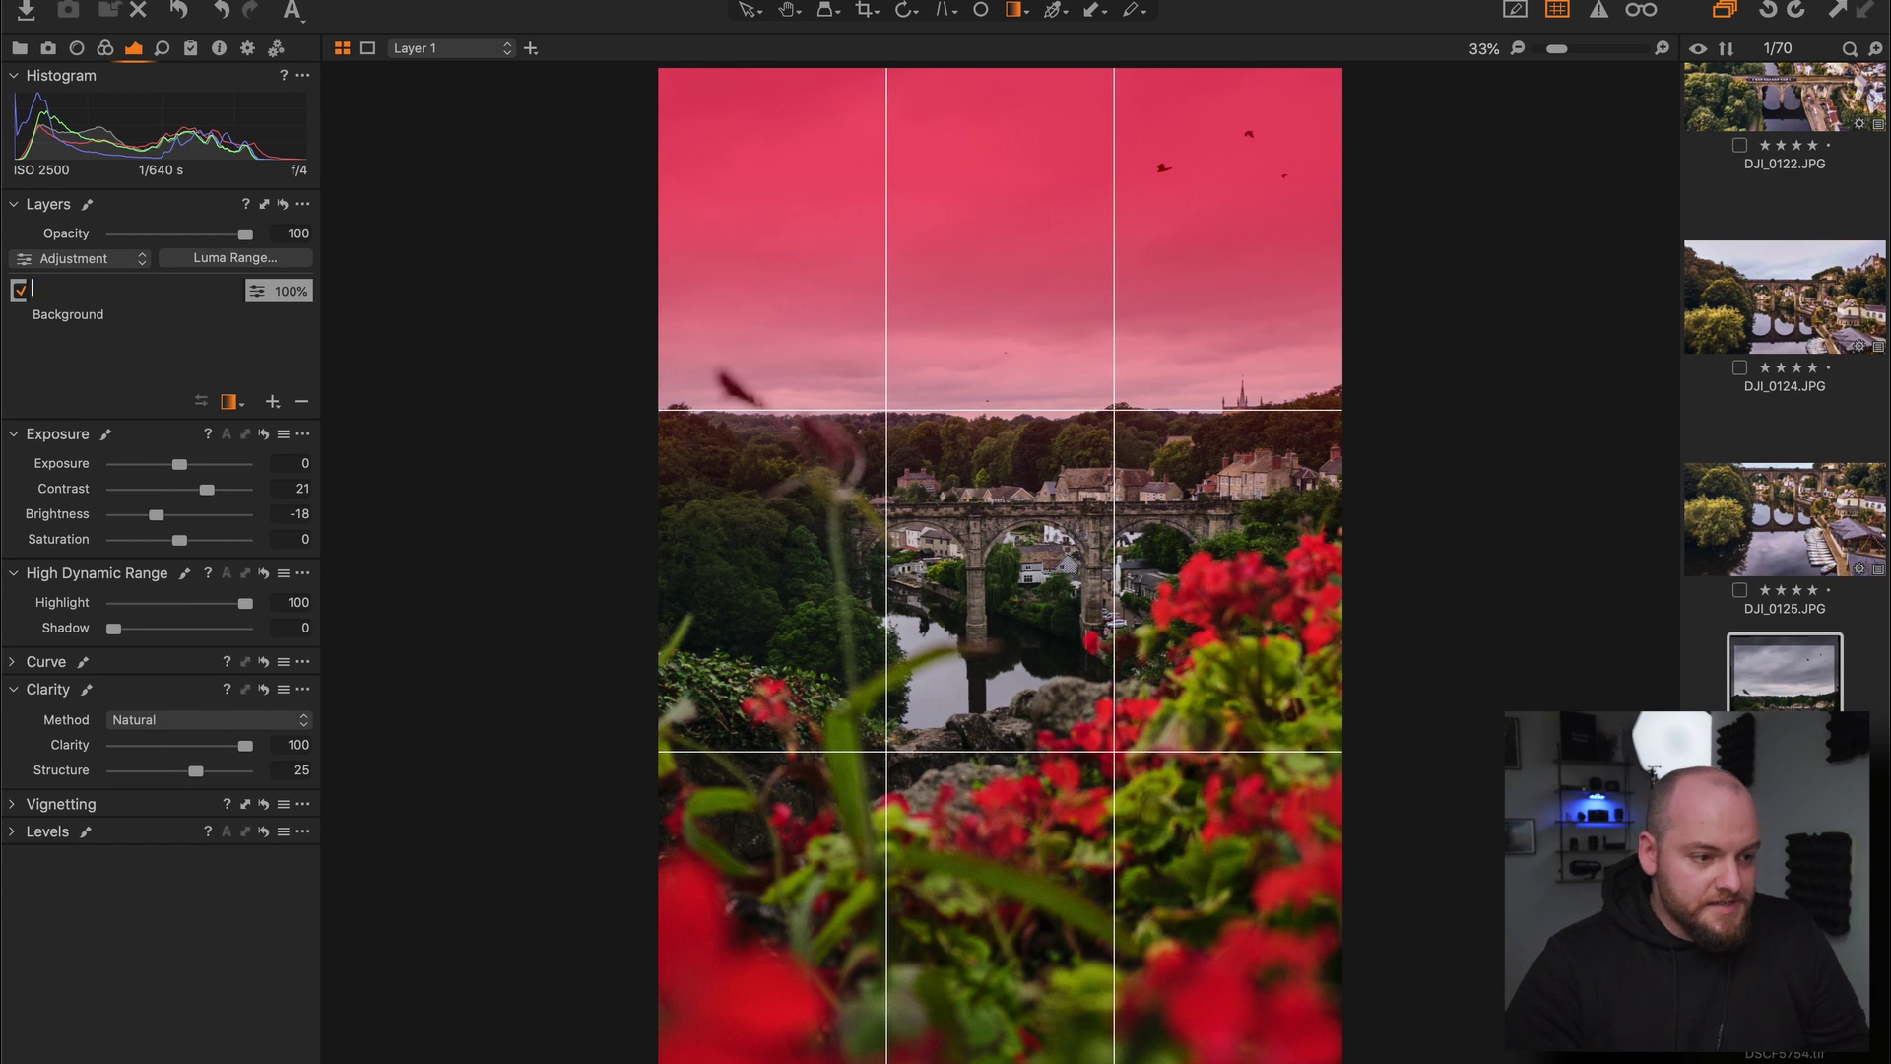
type("Sky")
key("Return")
- Preview the photo without its adjustments for comparison and set the background's vignetting amount to -0.3
left_click(66, 315)
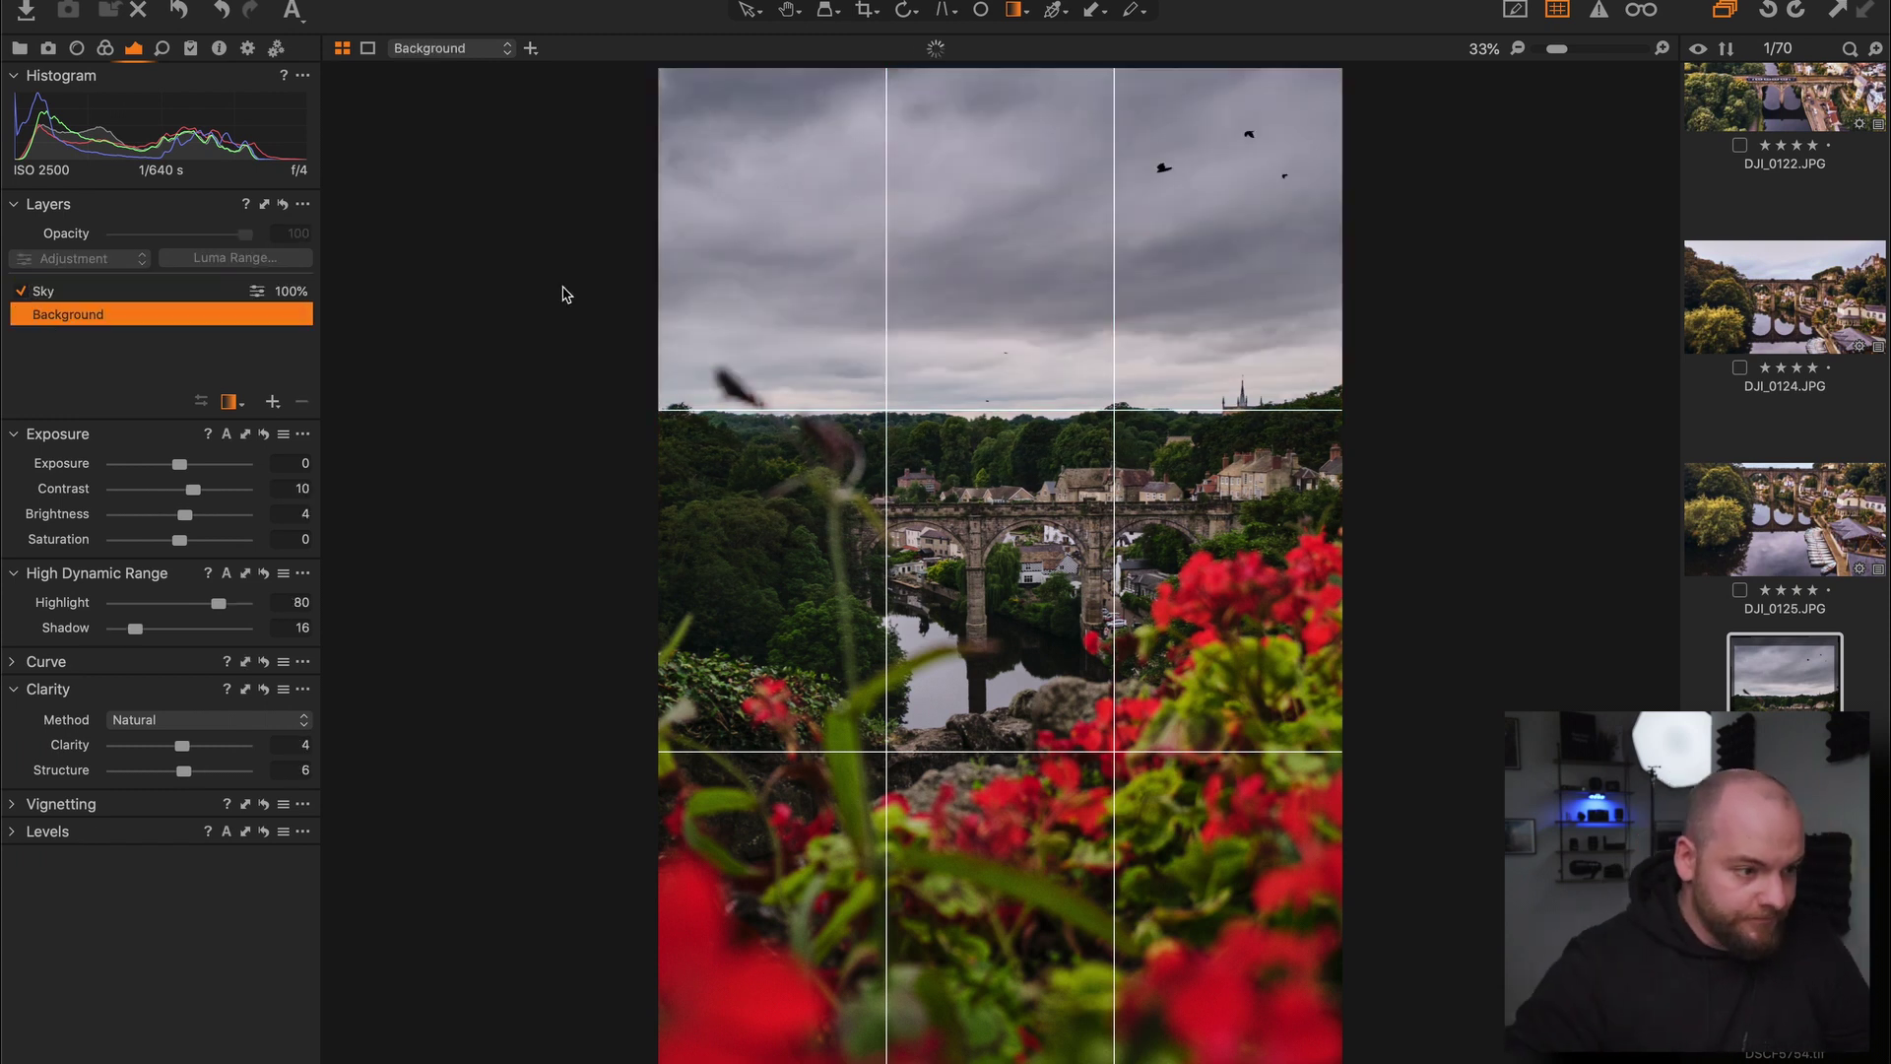
left_click(180, 12)
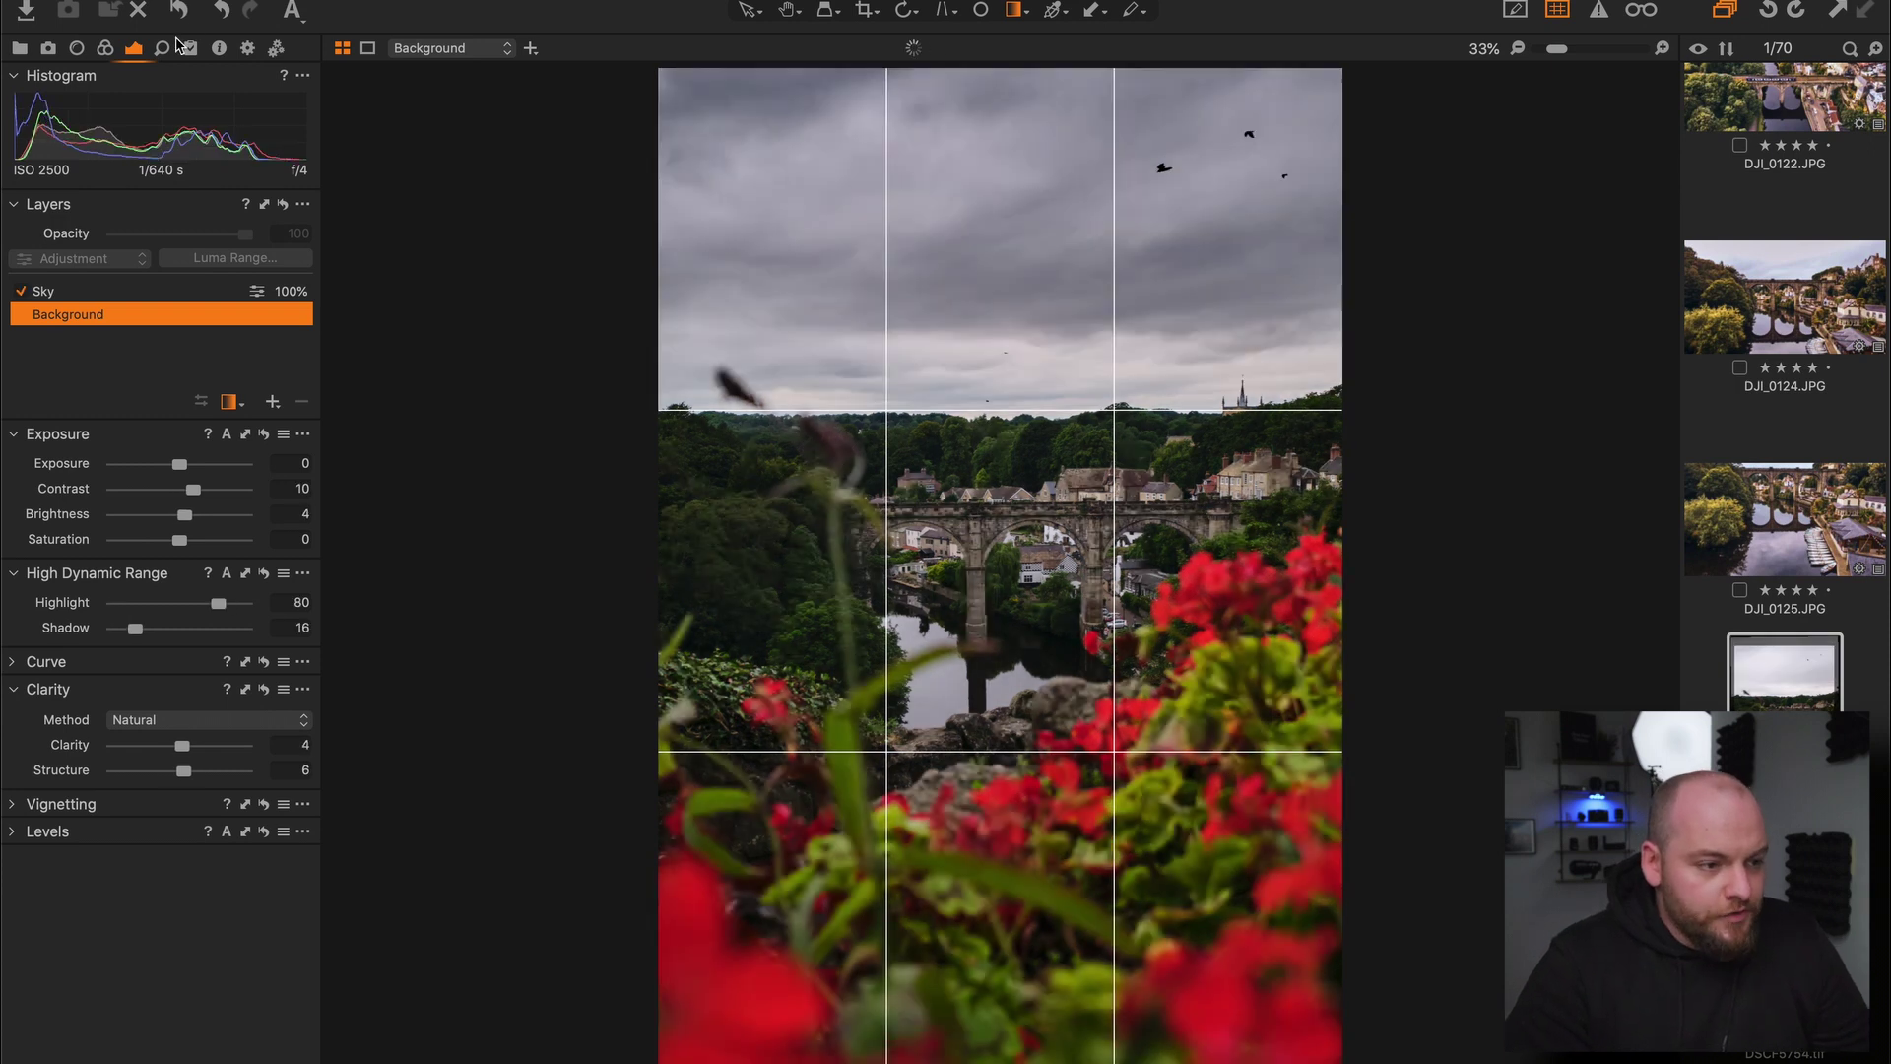
left_click(173, 13)
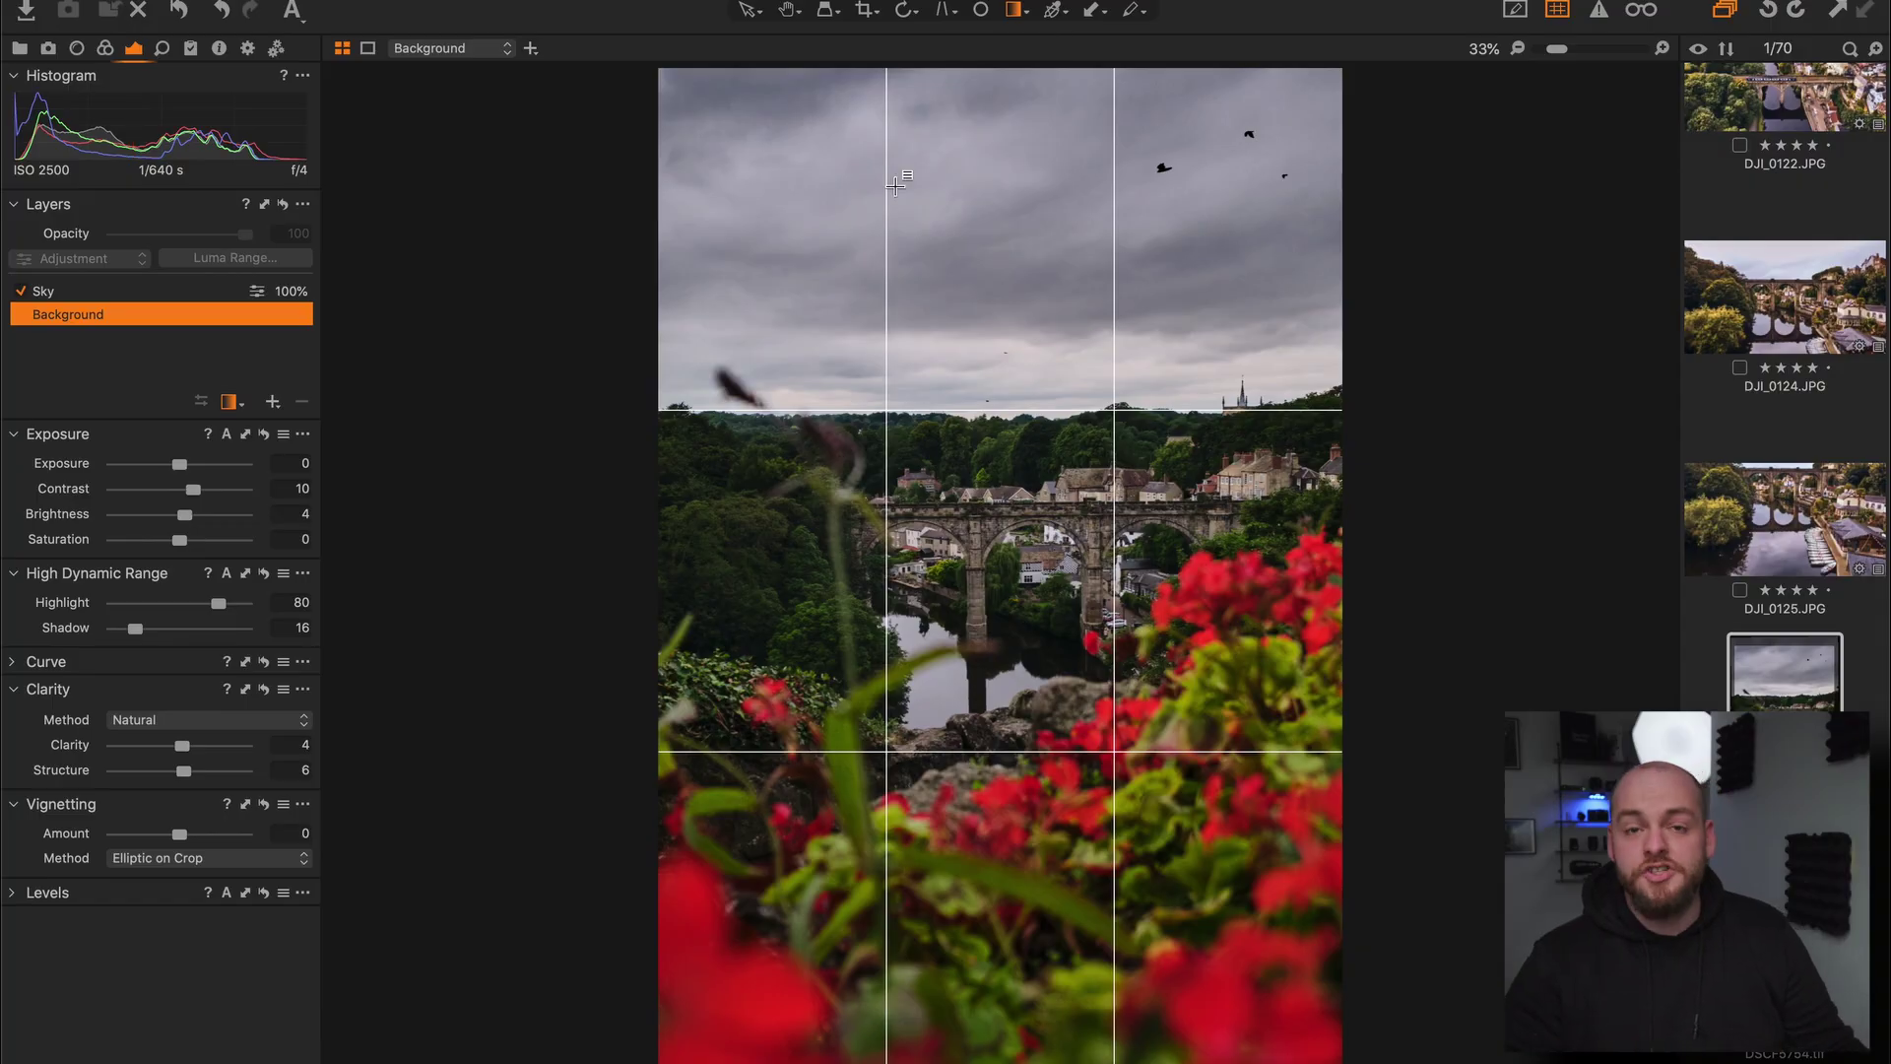
left_click_drag(177, 836, 174, 835)
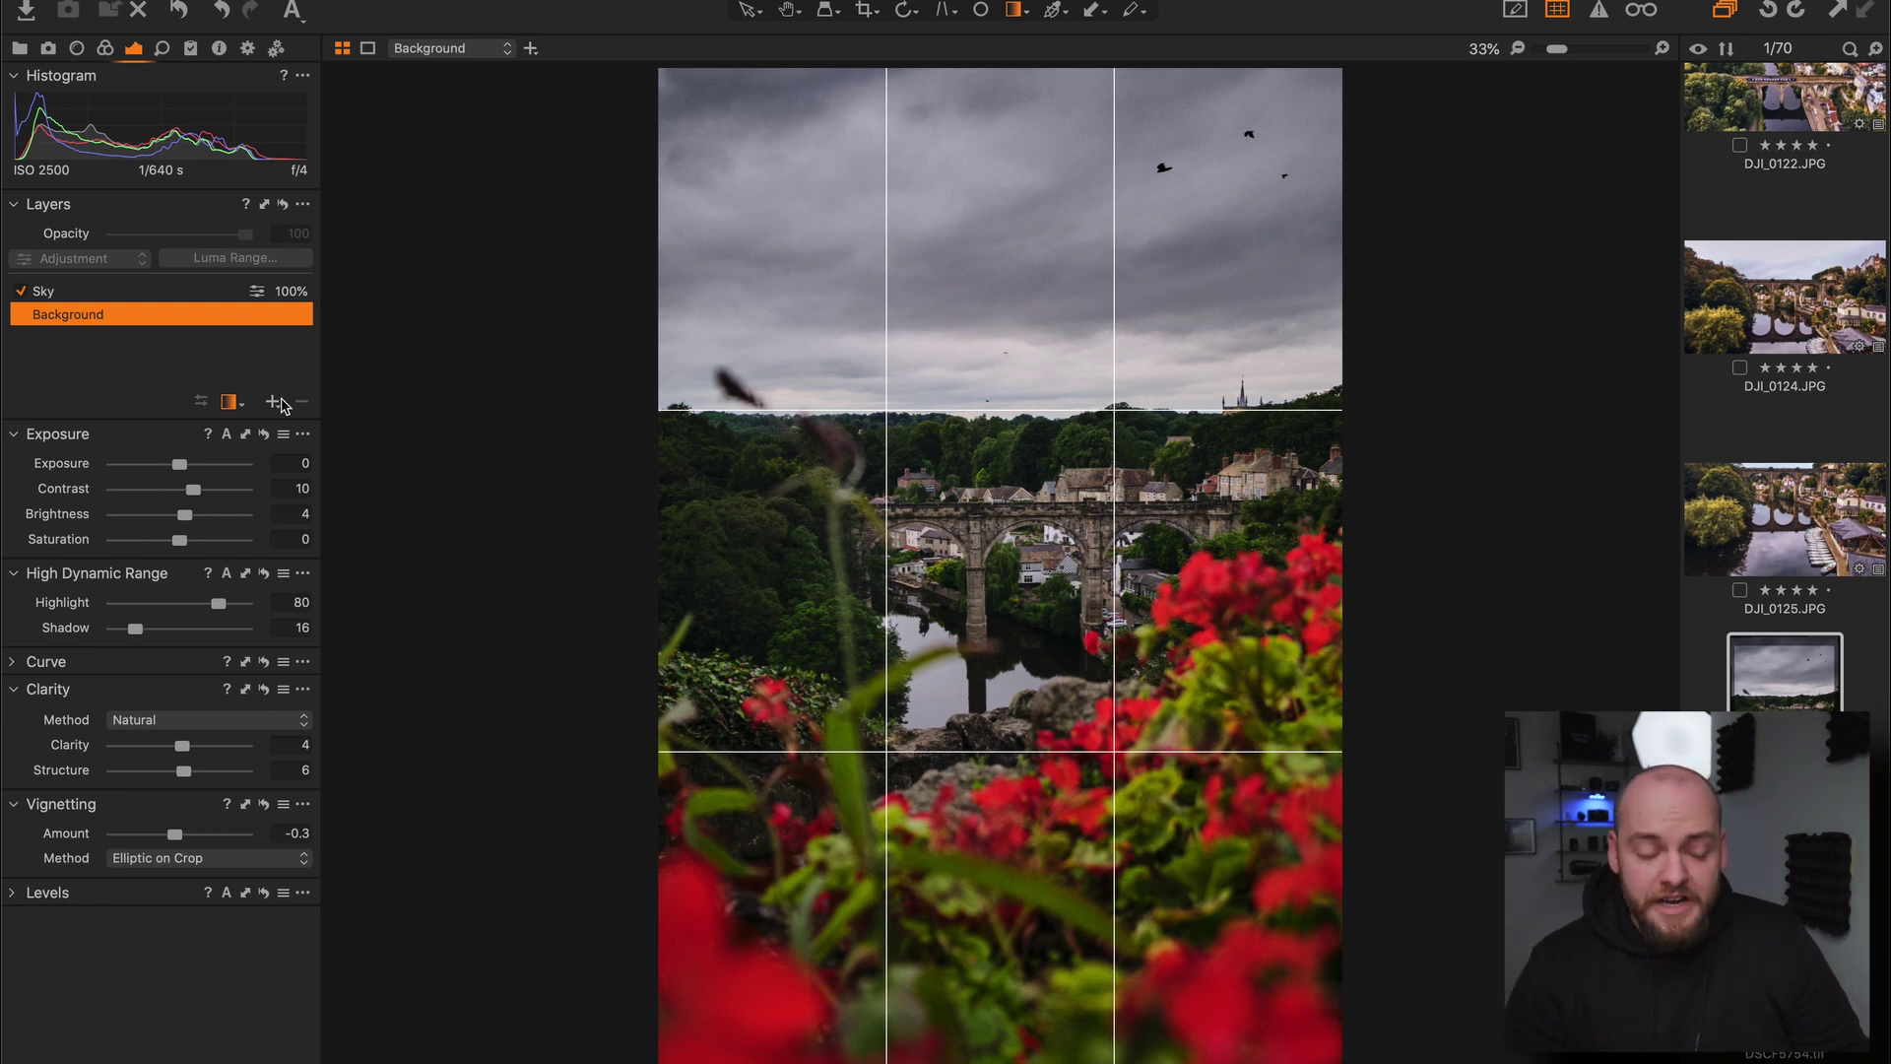
- Add a new adjustment layer above the Sky layer and name it Flowers
left_click(273, 404)
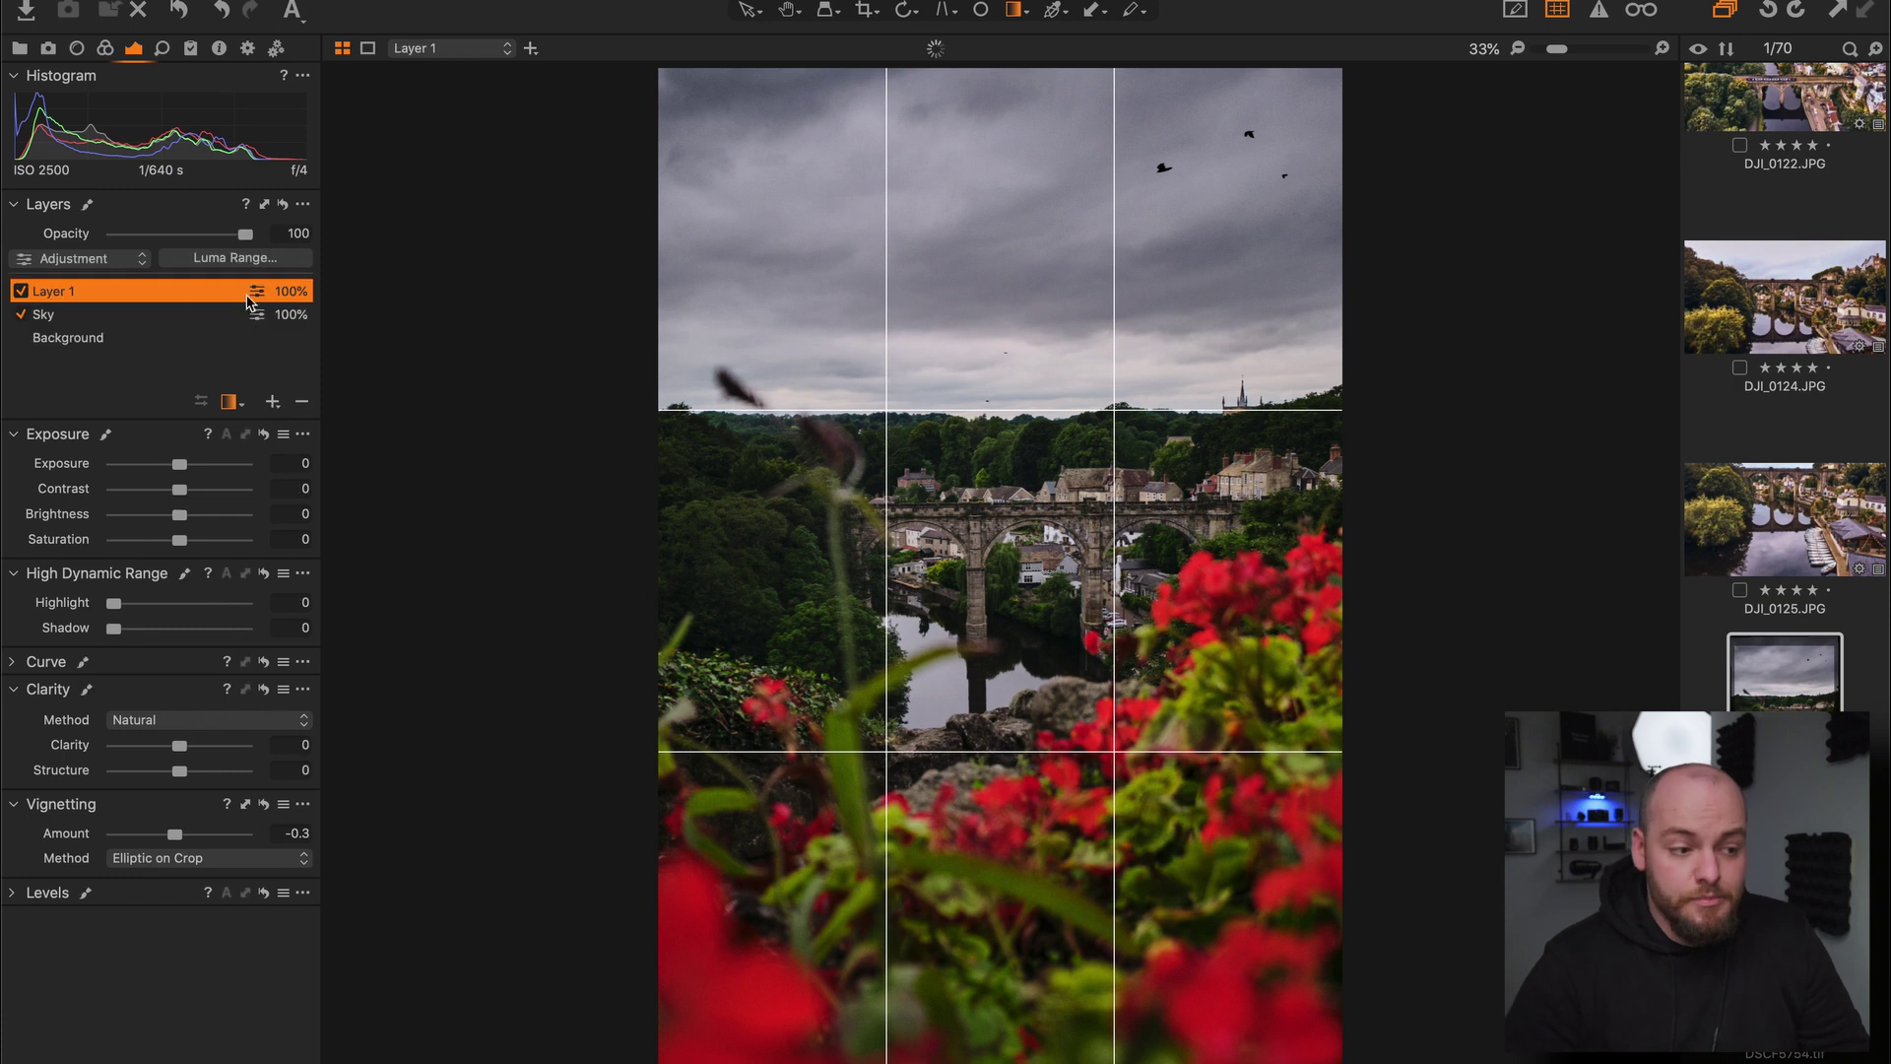
double_click(88, 290)
key("BackSpace")
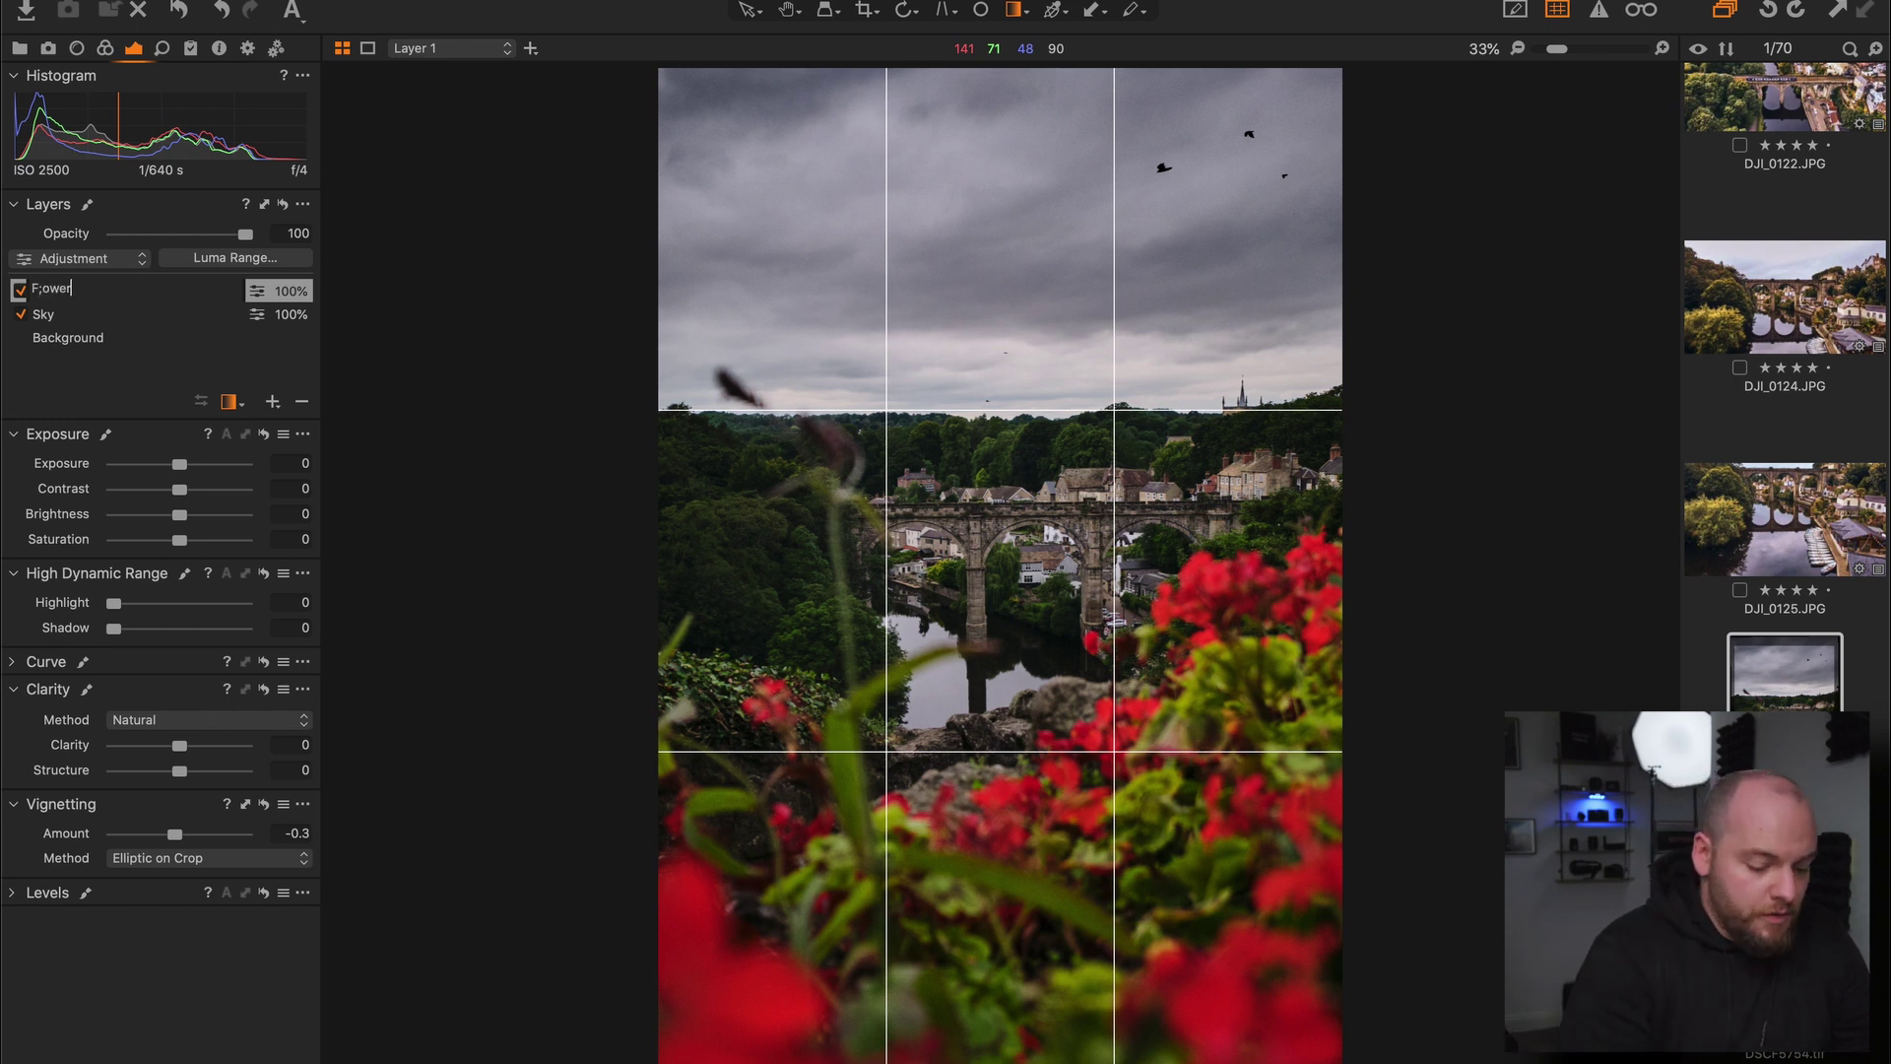
type("F;owers")
key("Return")
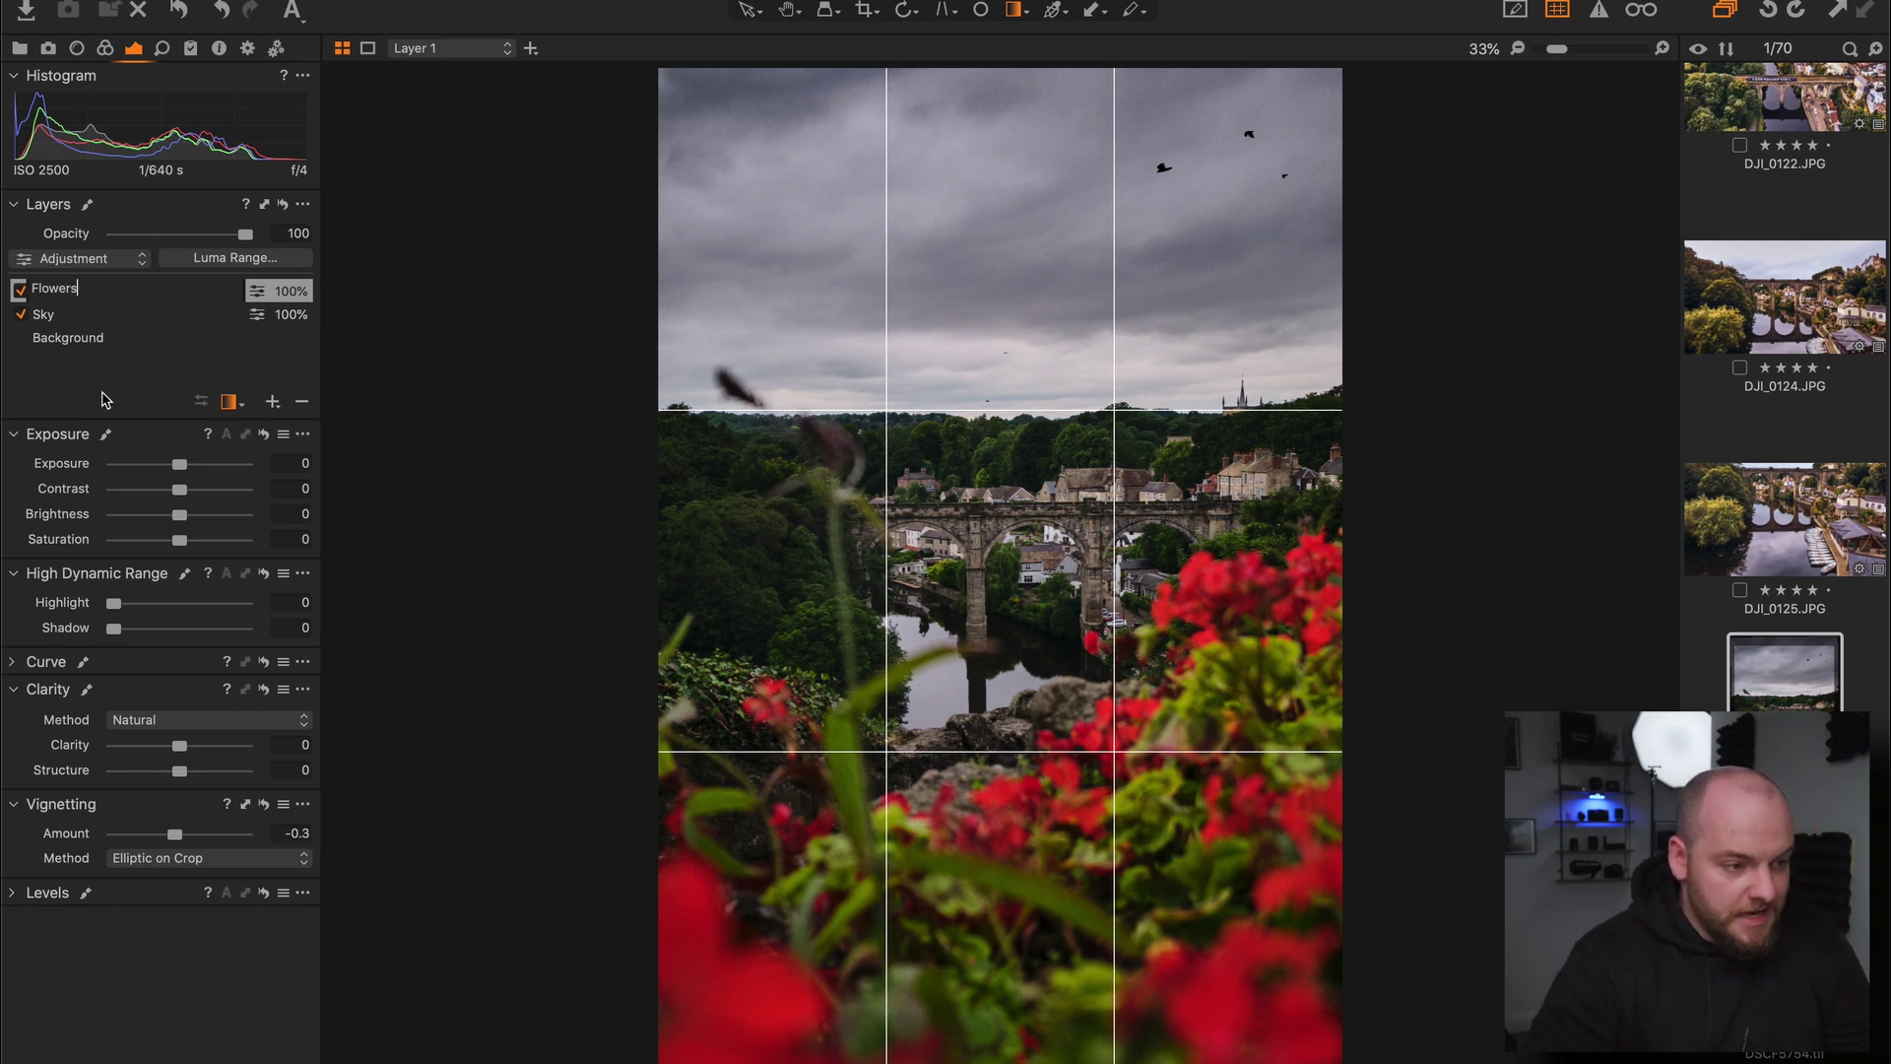
- Draw a linear gradient mask over the foreground flowers on the Flowers layer, tilted to follow their slope and fading out towards the viaduct
left_click(55, 290)
left_click_drag(1021, 647, 1024, 742)
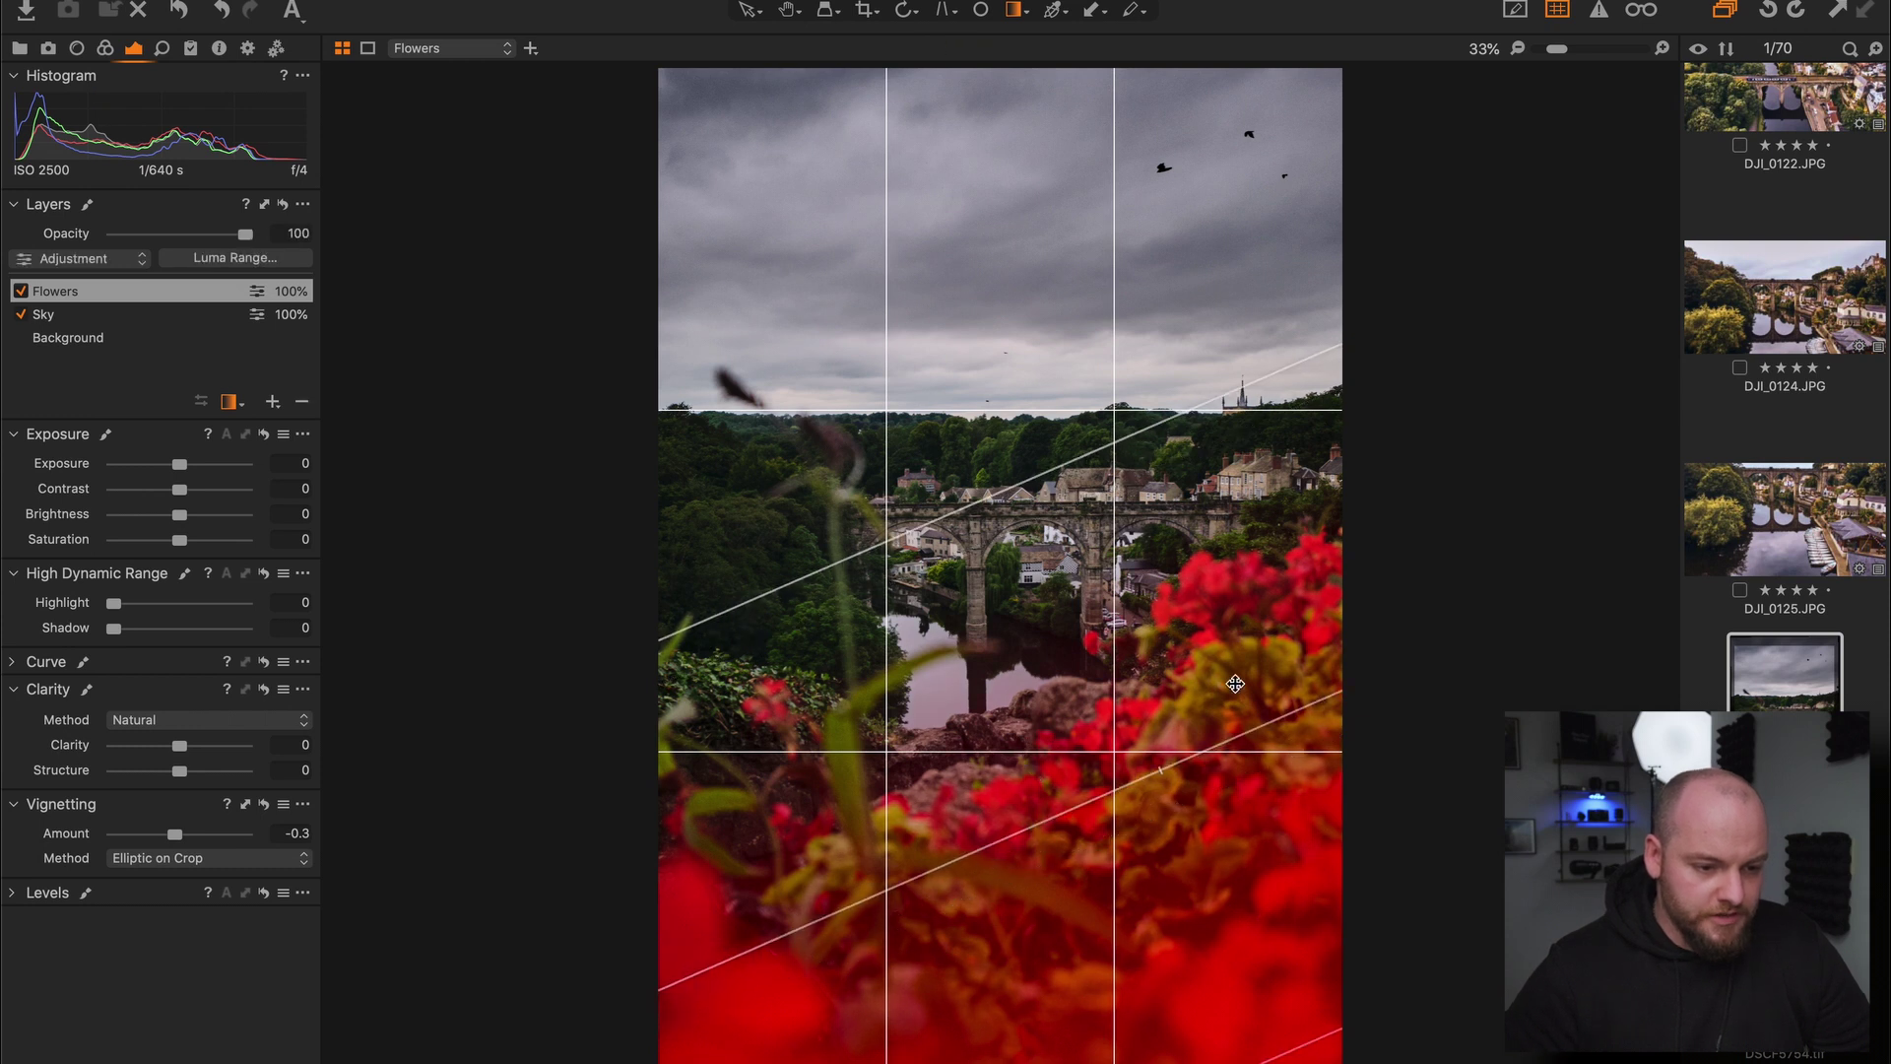
left_click_drag(1299, 708, 1302, 712)
- Set the Flowers layer's contrast to 11, brightness to -8 and clarity to 5, and compare the background with its unadjusted state
left_click_drag(180, 489, 194, 499)
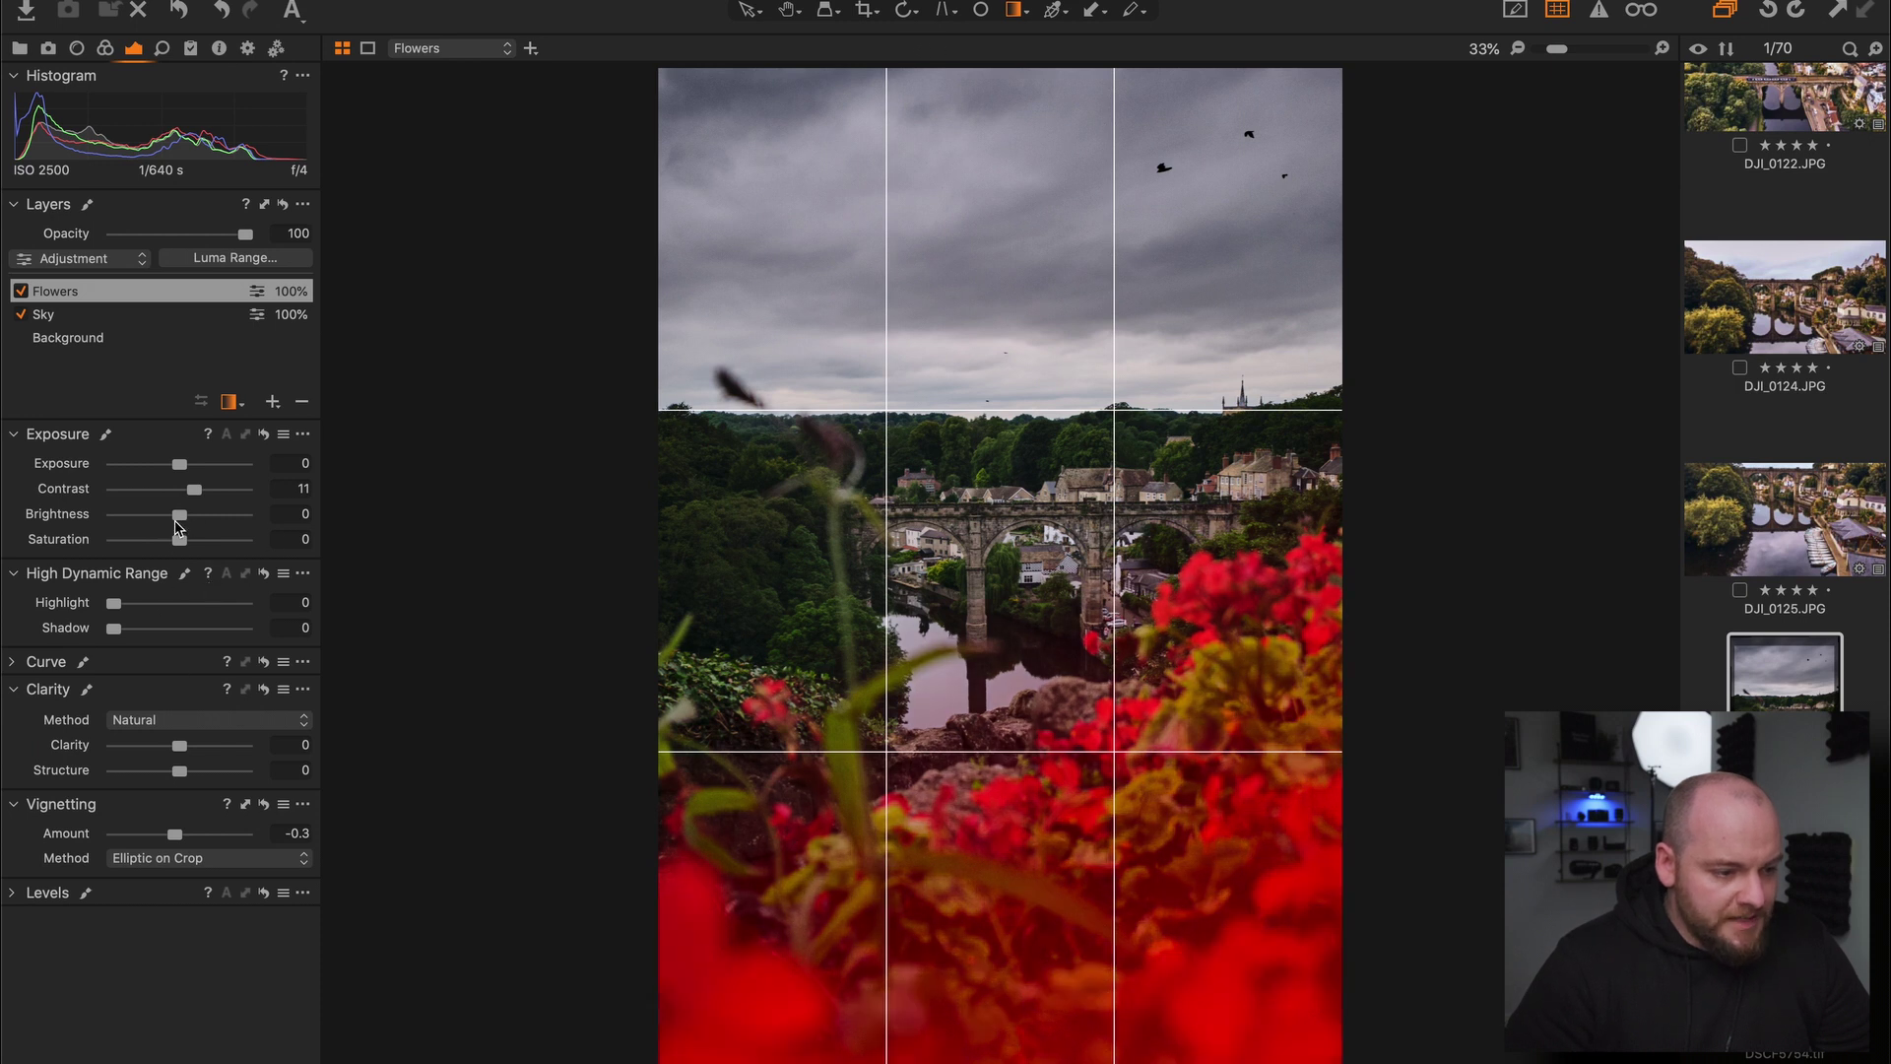
left_click_drag(178, 515, 169, 518)
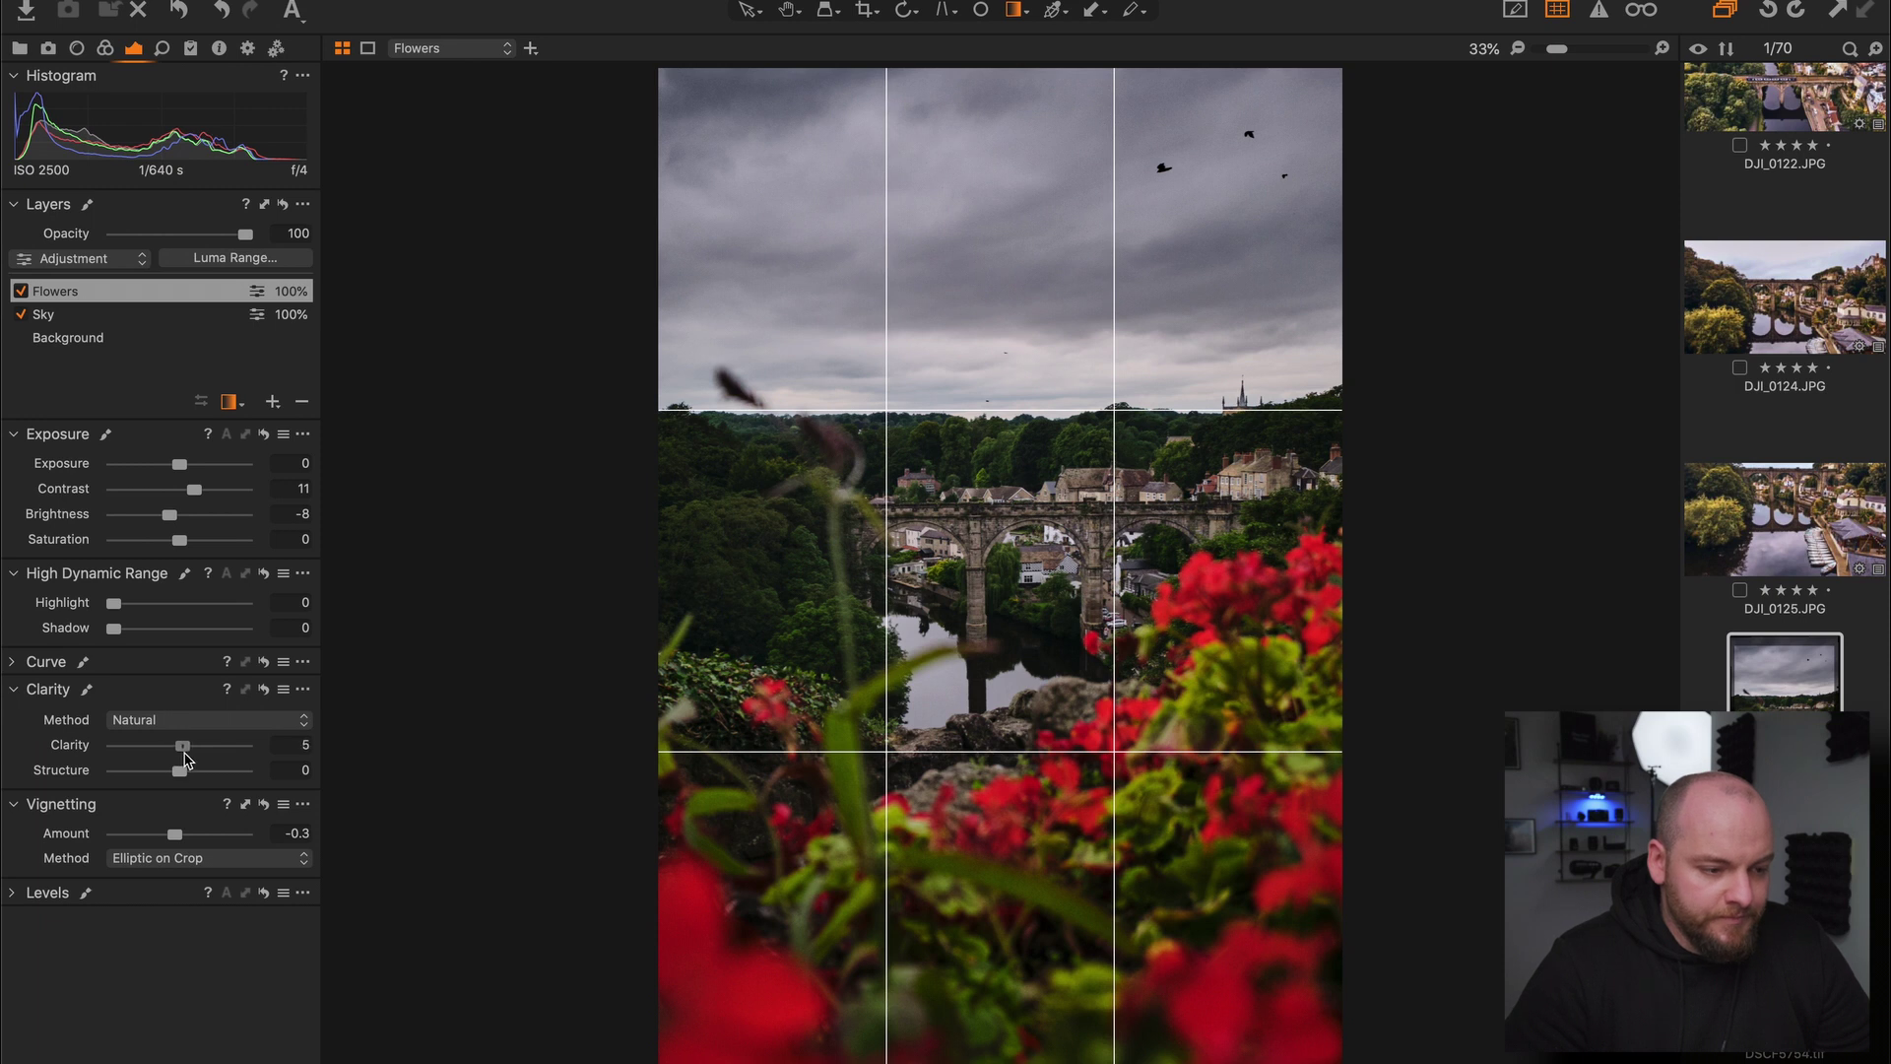
mouse_move(1000, 508)
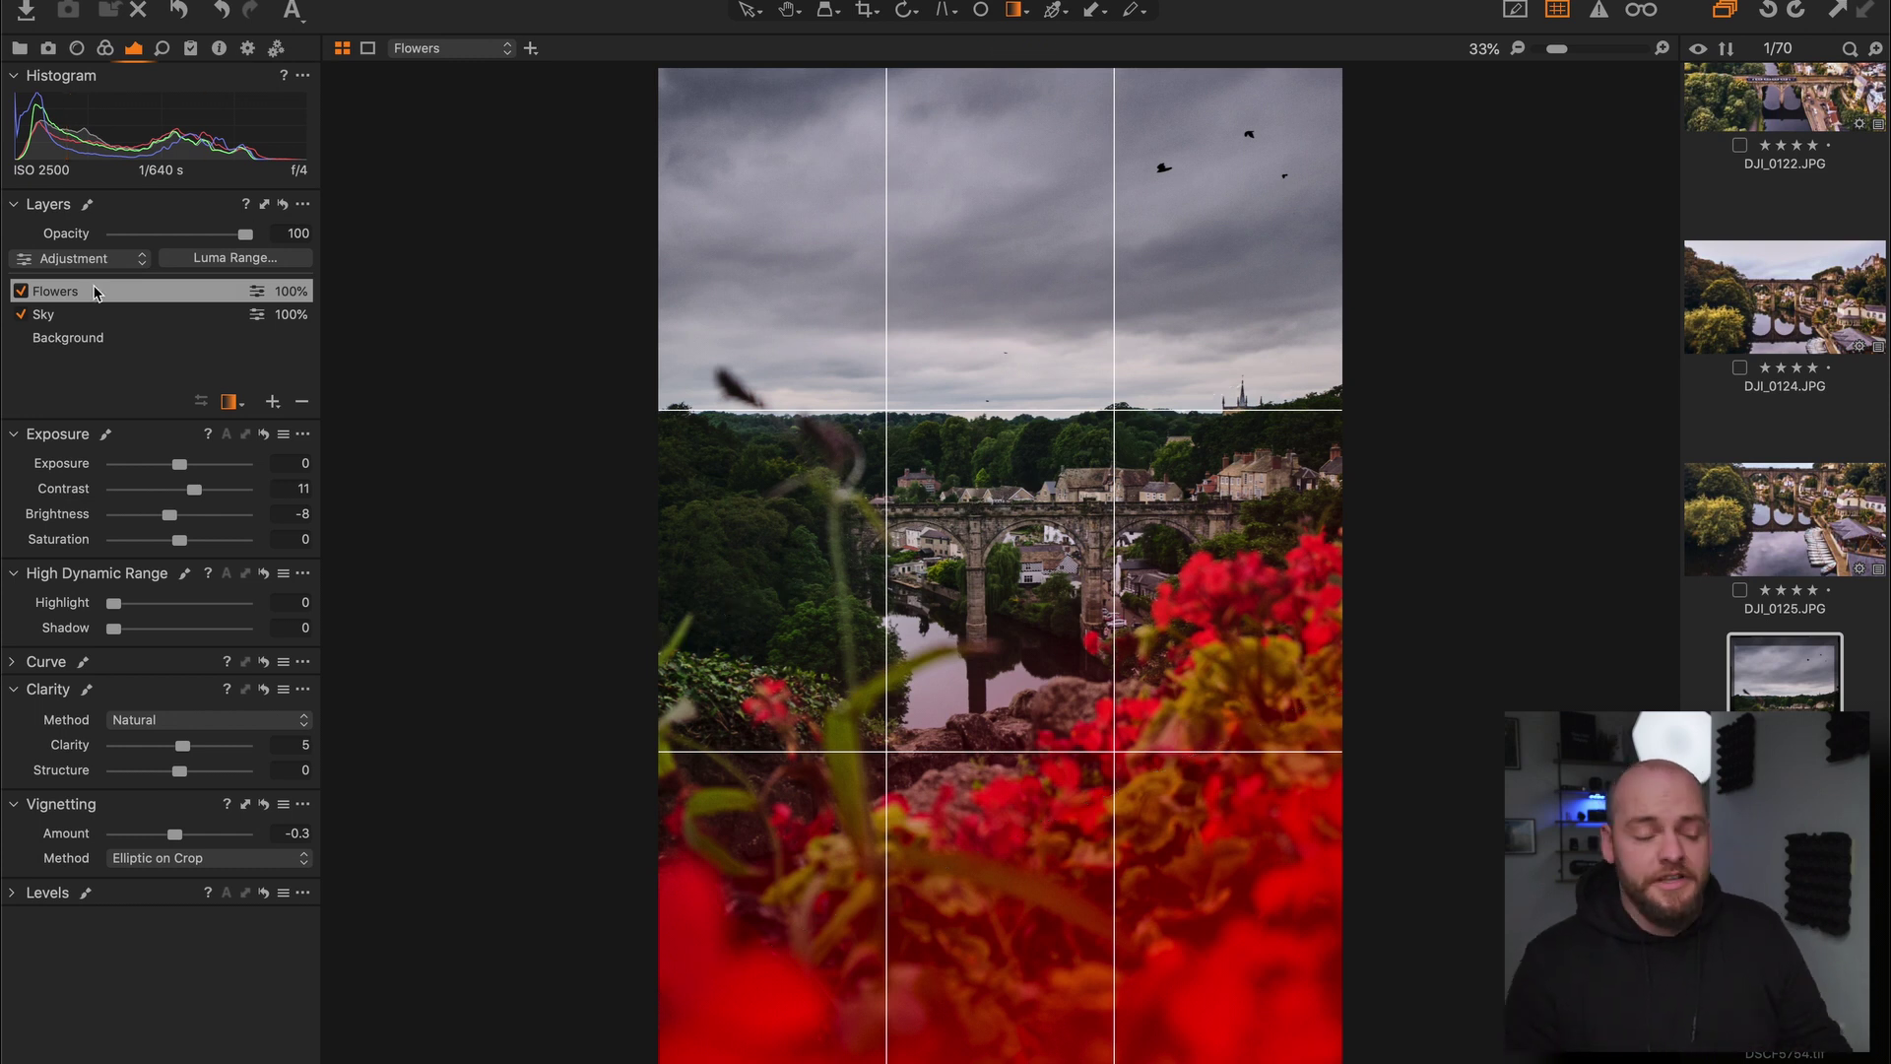
left_click(65, 338)
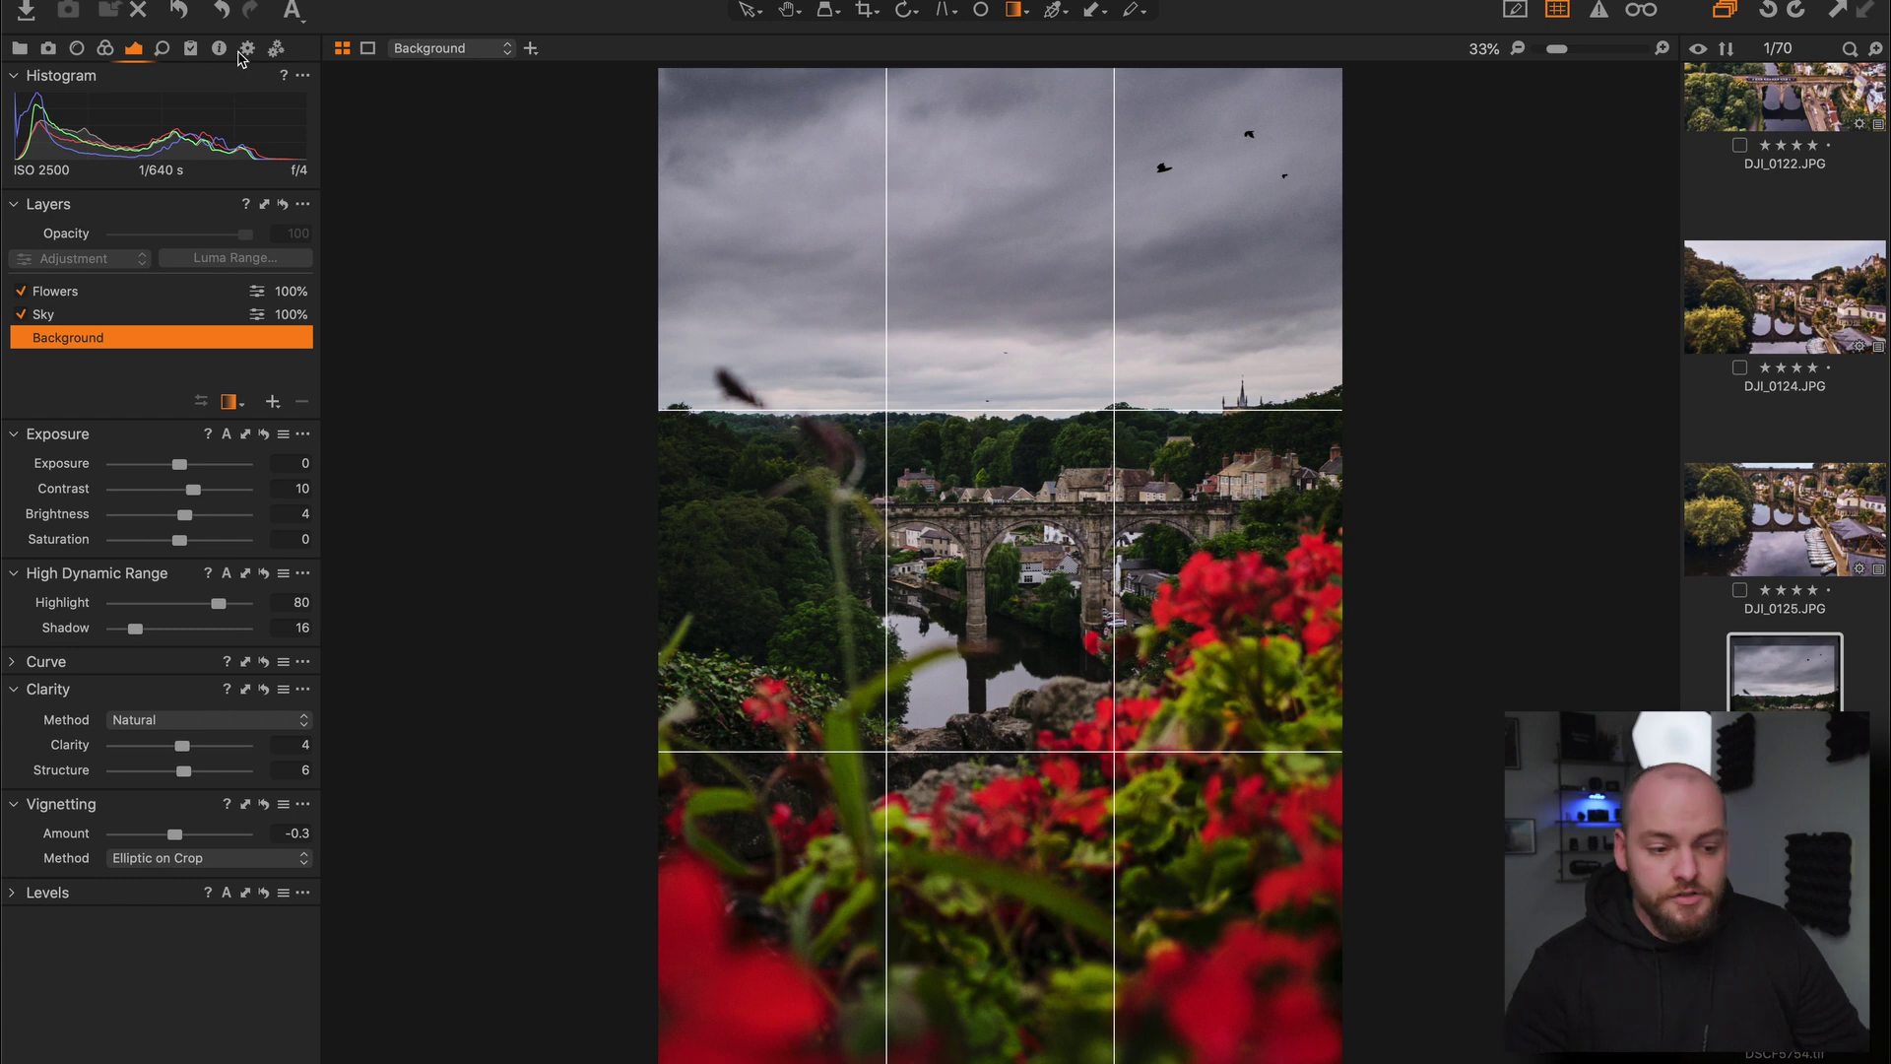
left_click_drag(176, 10, 178, 22)
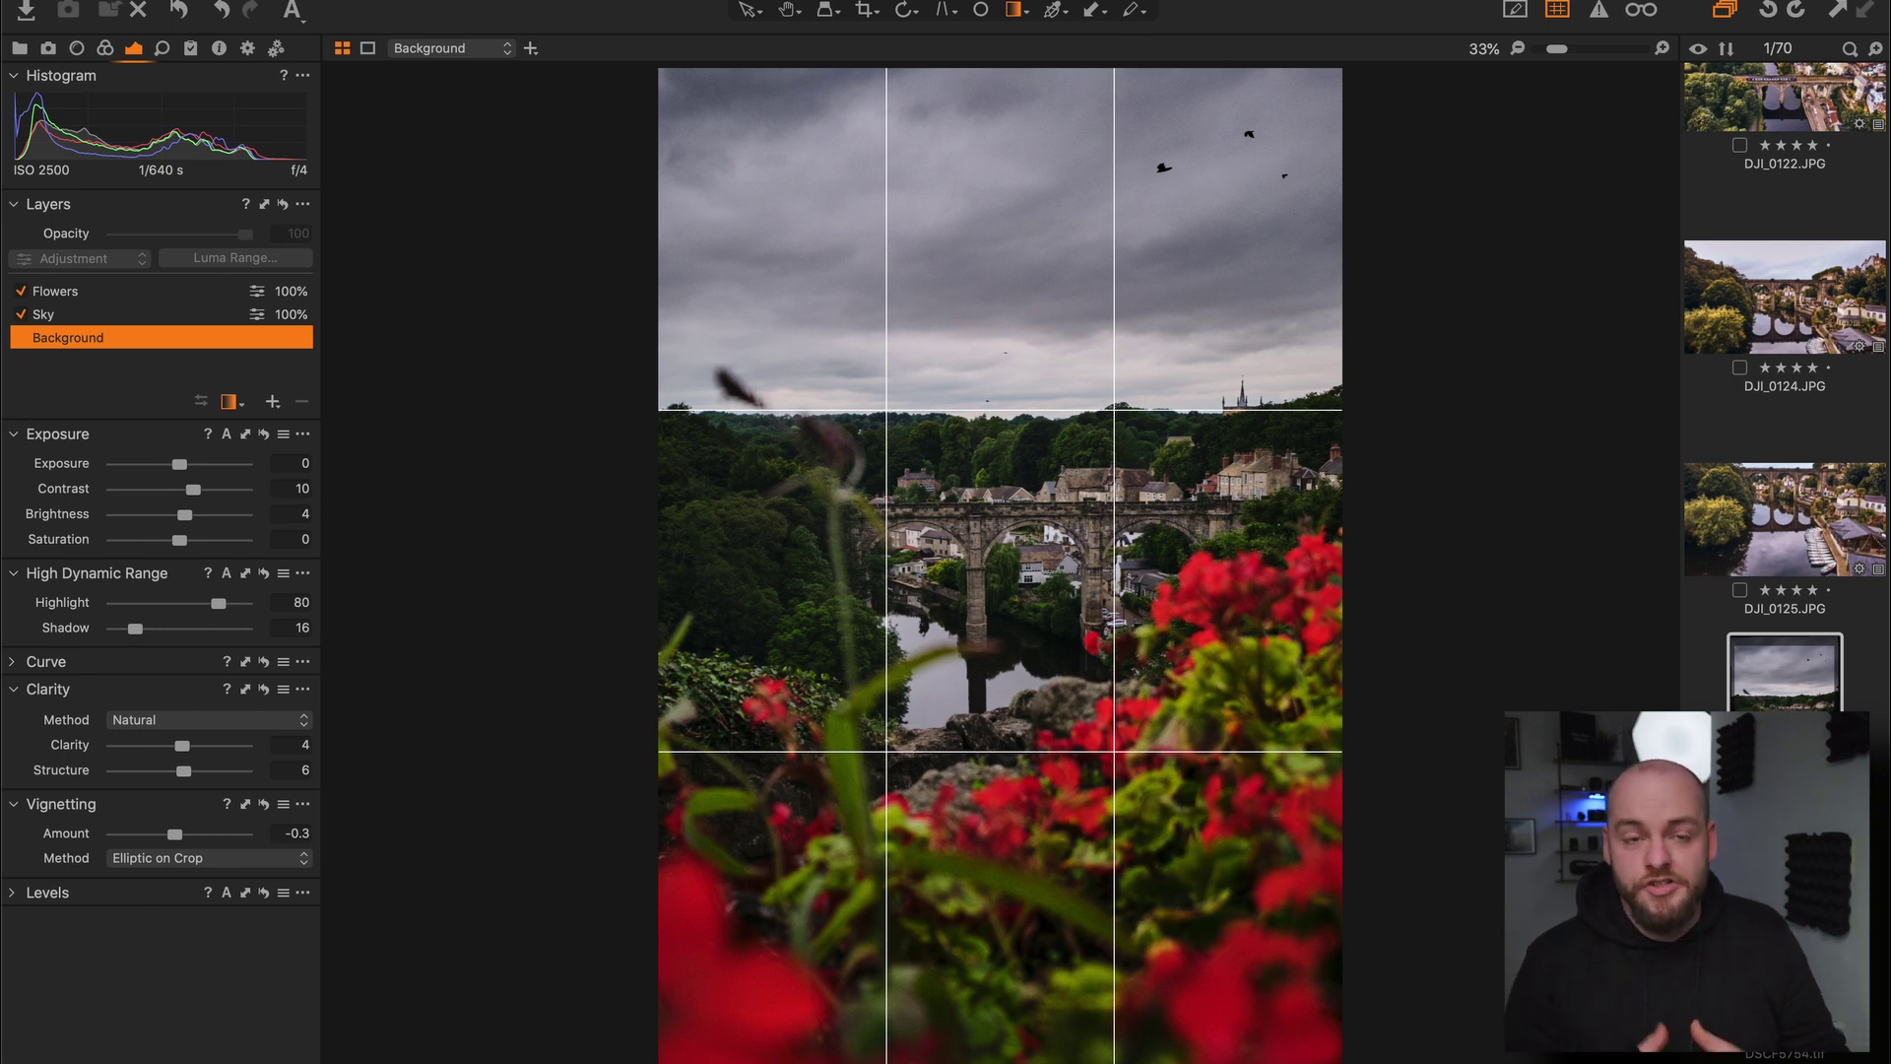
- Set the hue of the yellow range to -3.8 in the basic Color Editor
left_click(105, 48)
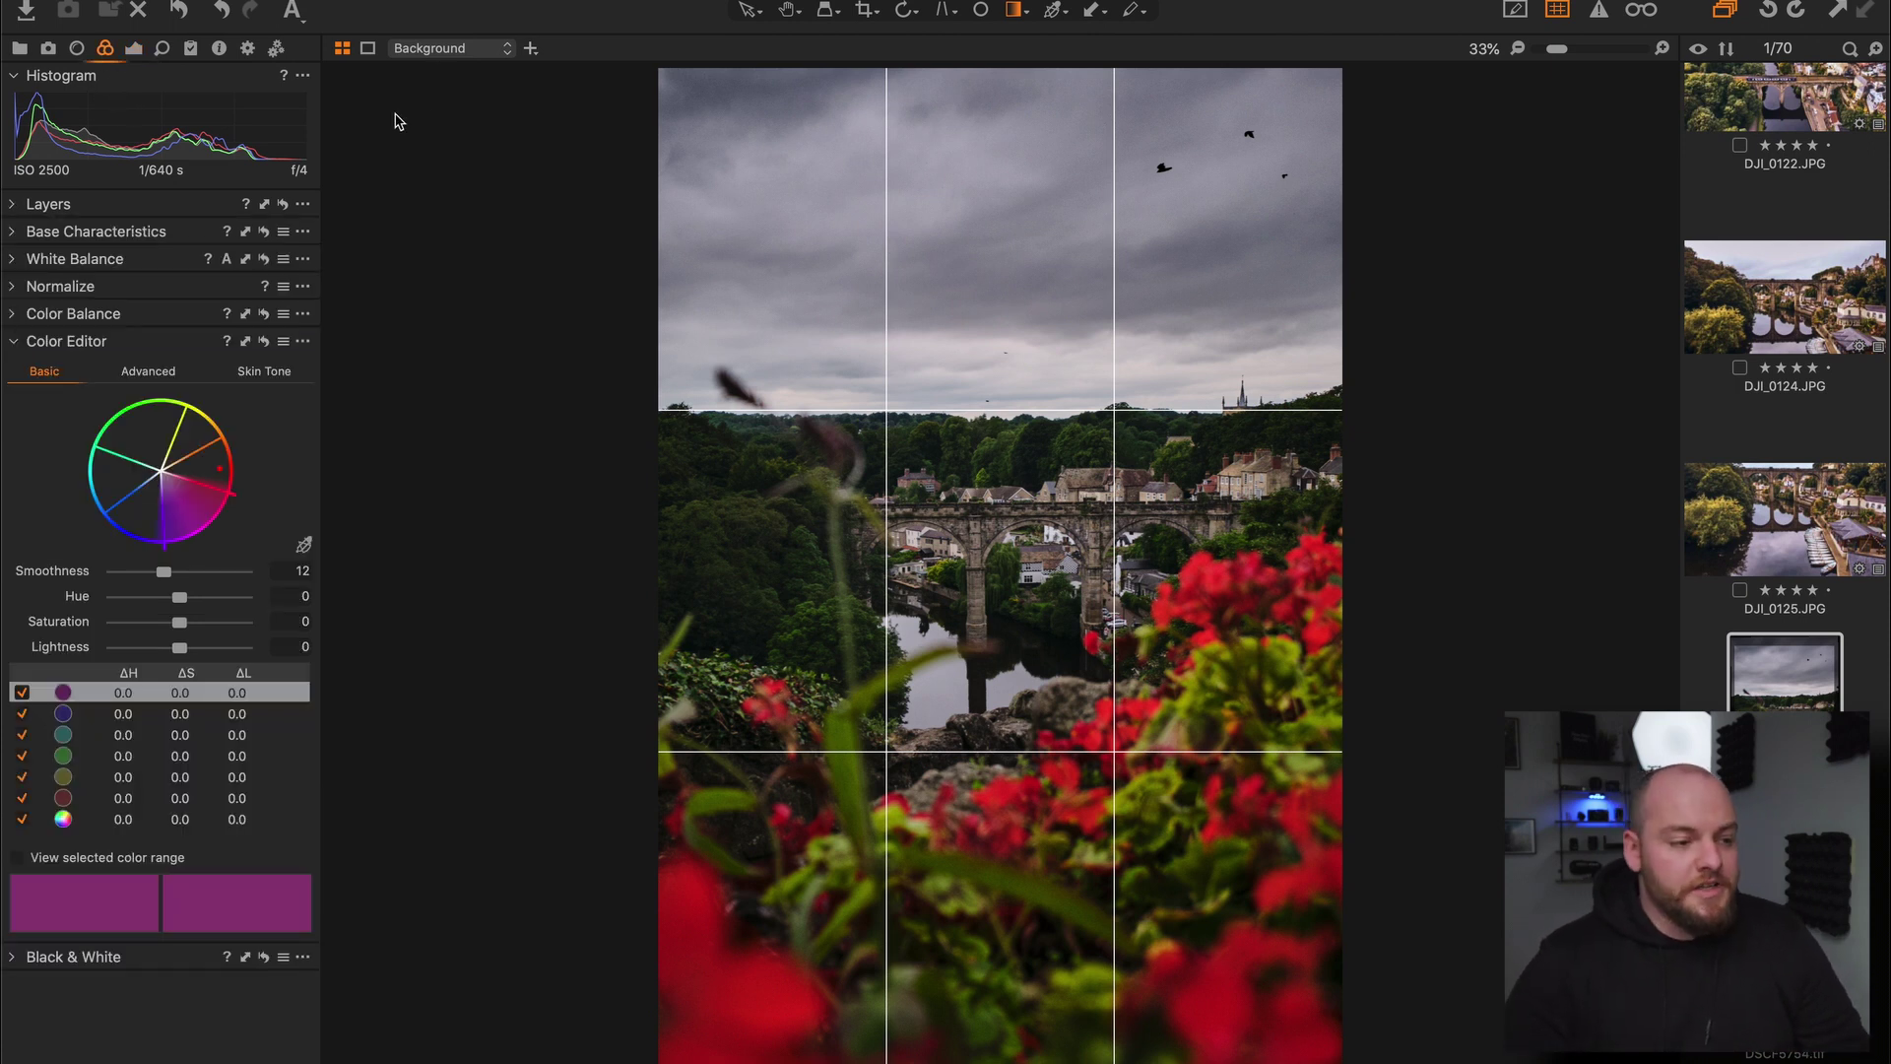
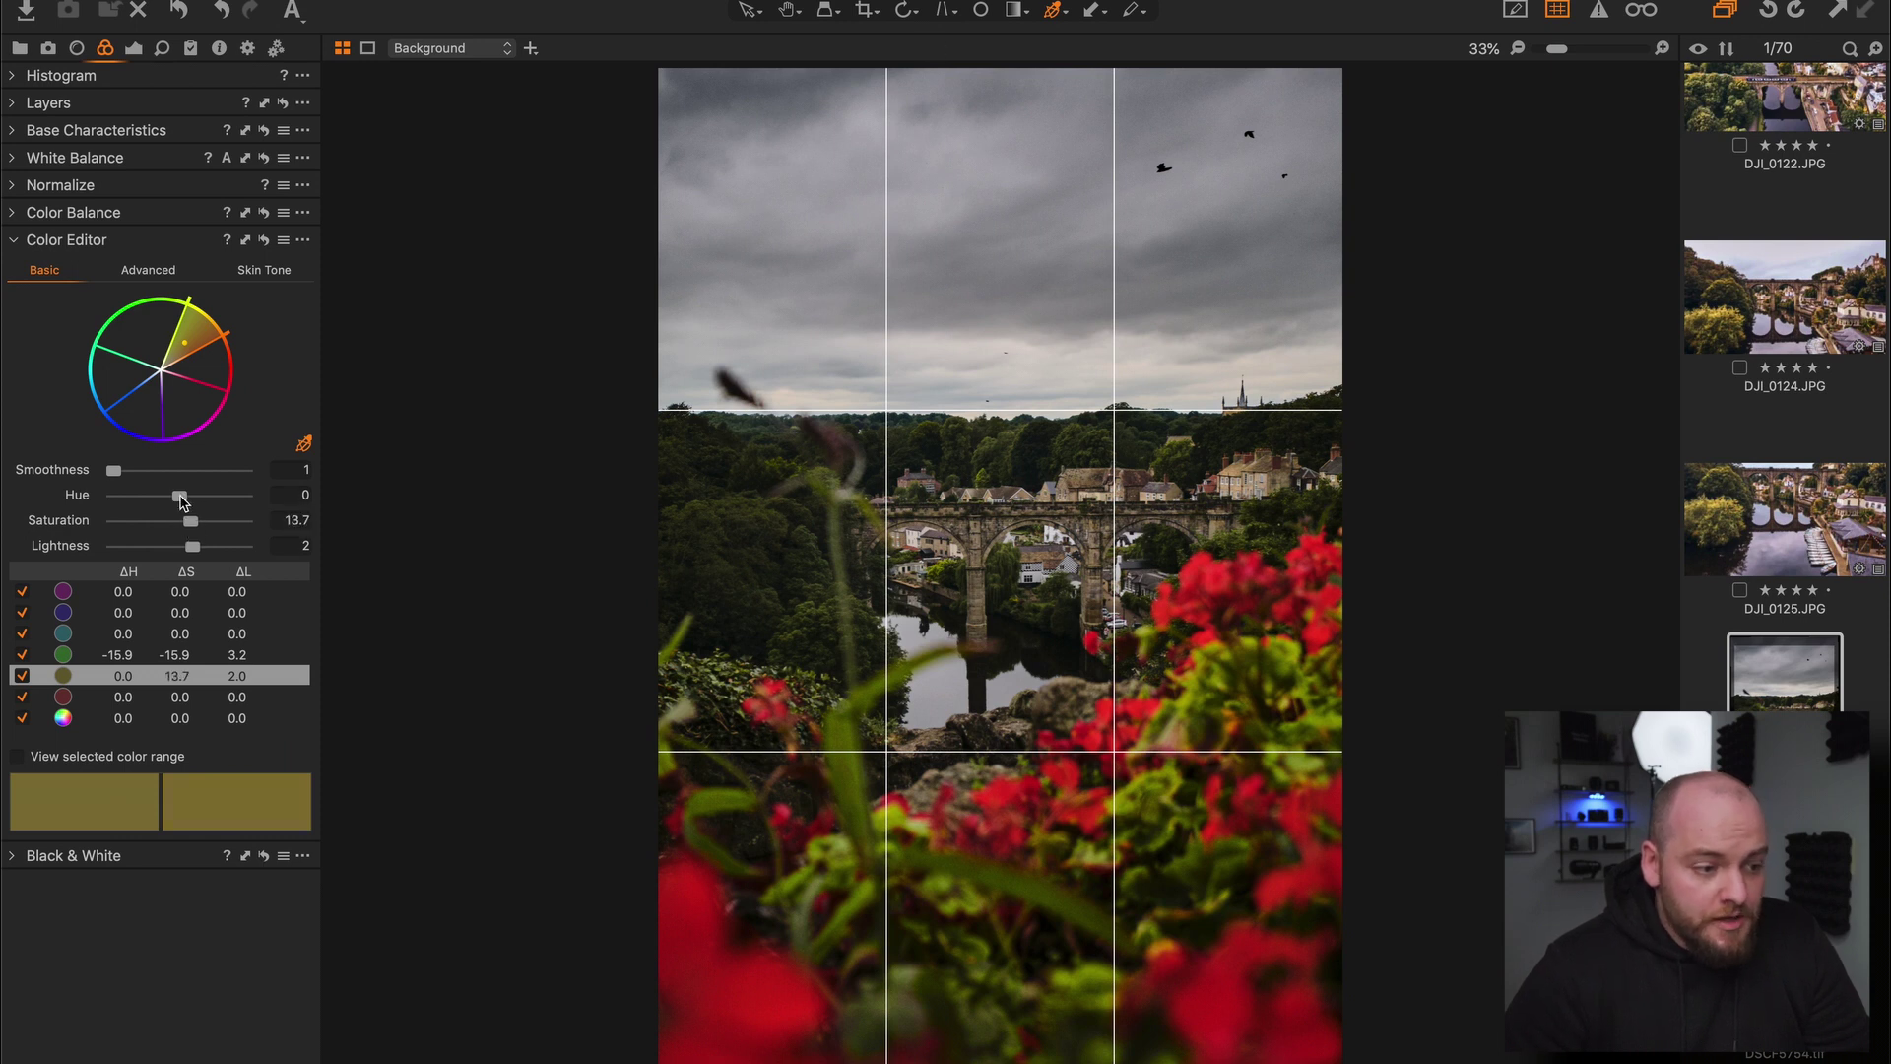
mouse_move(181, 497)
left_mouse_down()
mouse_move(95, 513)
mouse_move(168, 516)
left_mouse_up()
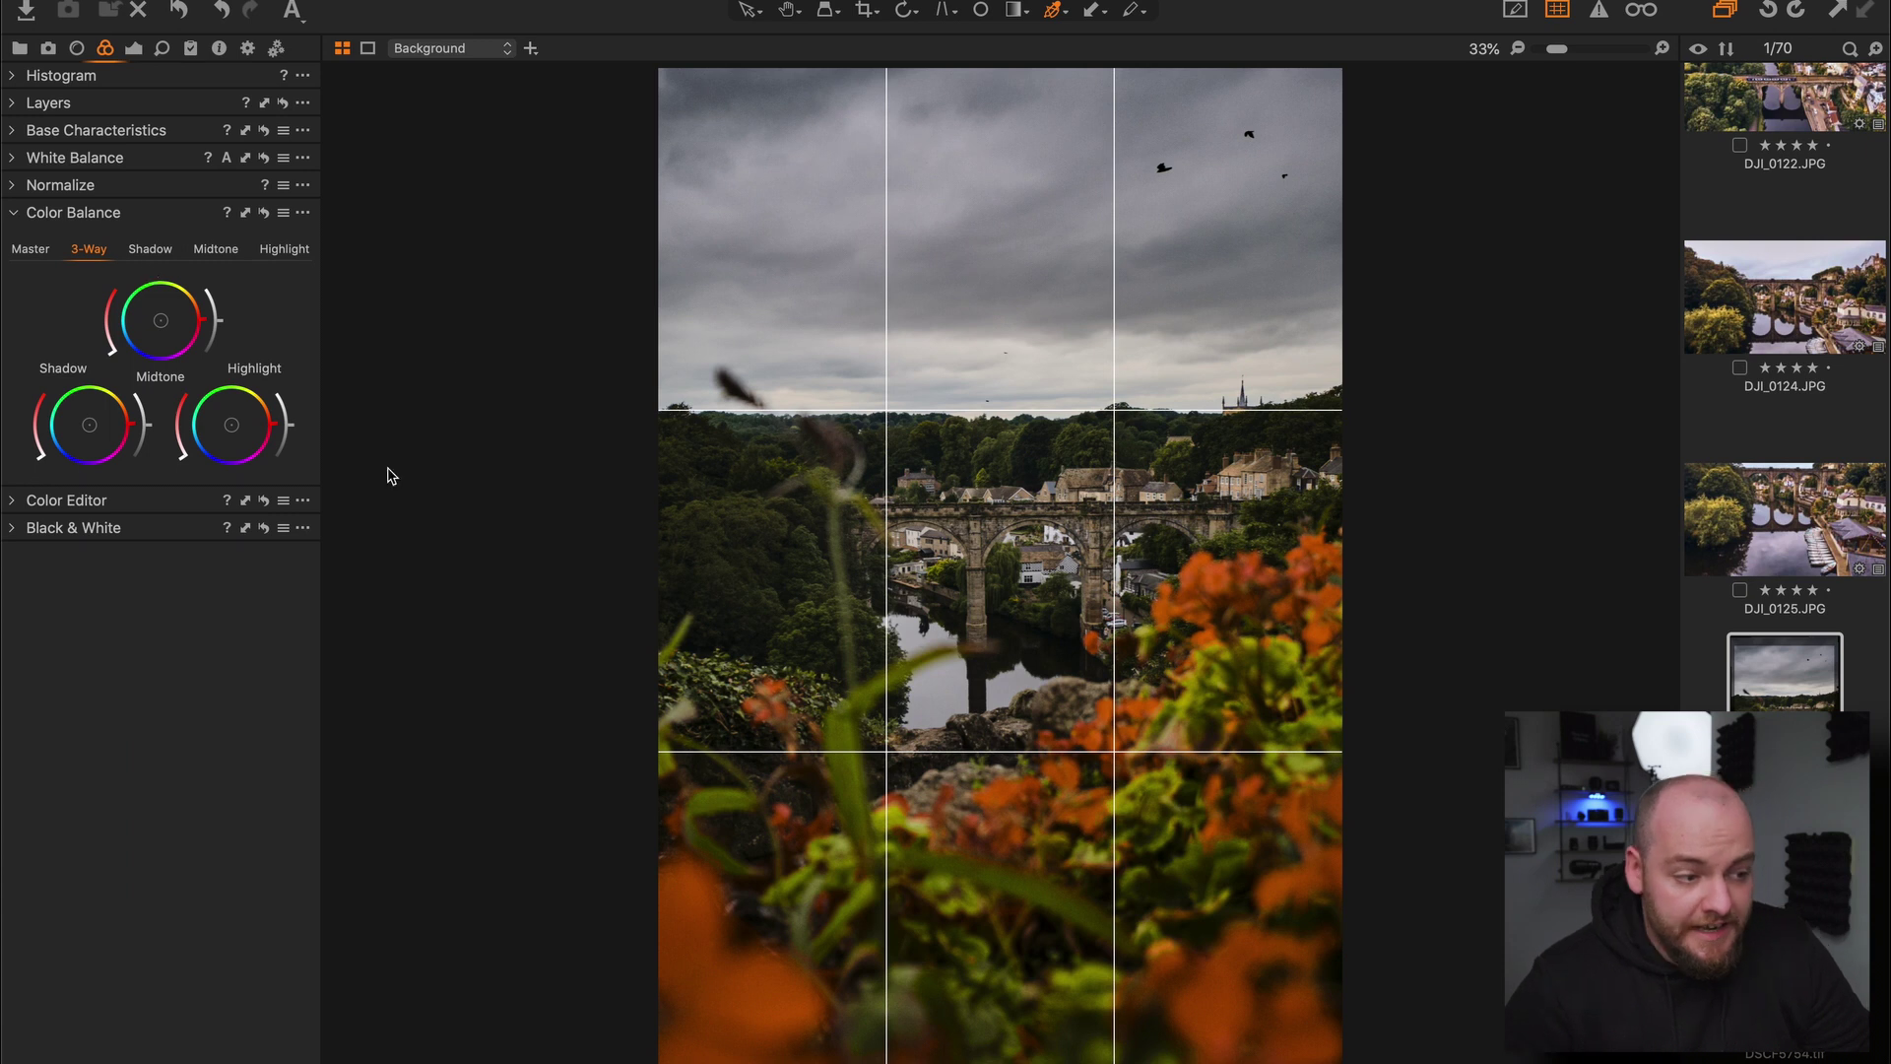
- Tint the shadows slightly yellow-orange with the 3-Way Color Balance and fine-tune their lightness
left_click(12, 503)
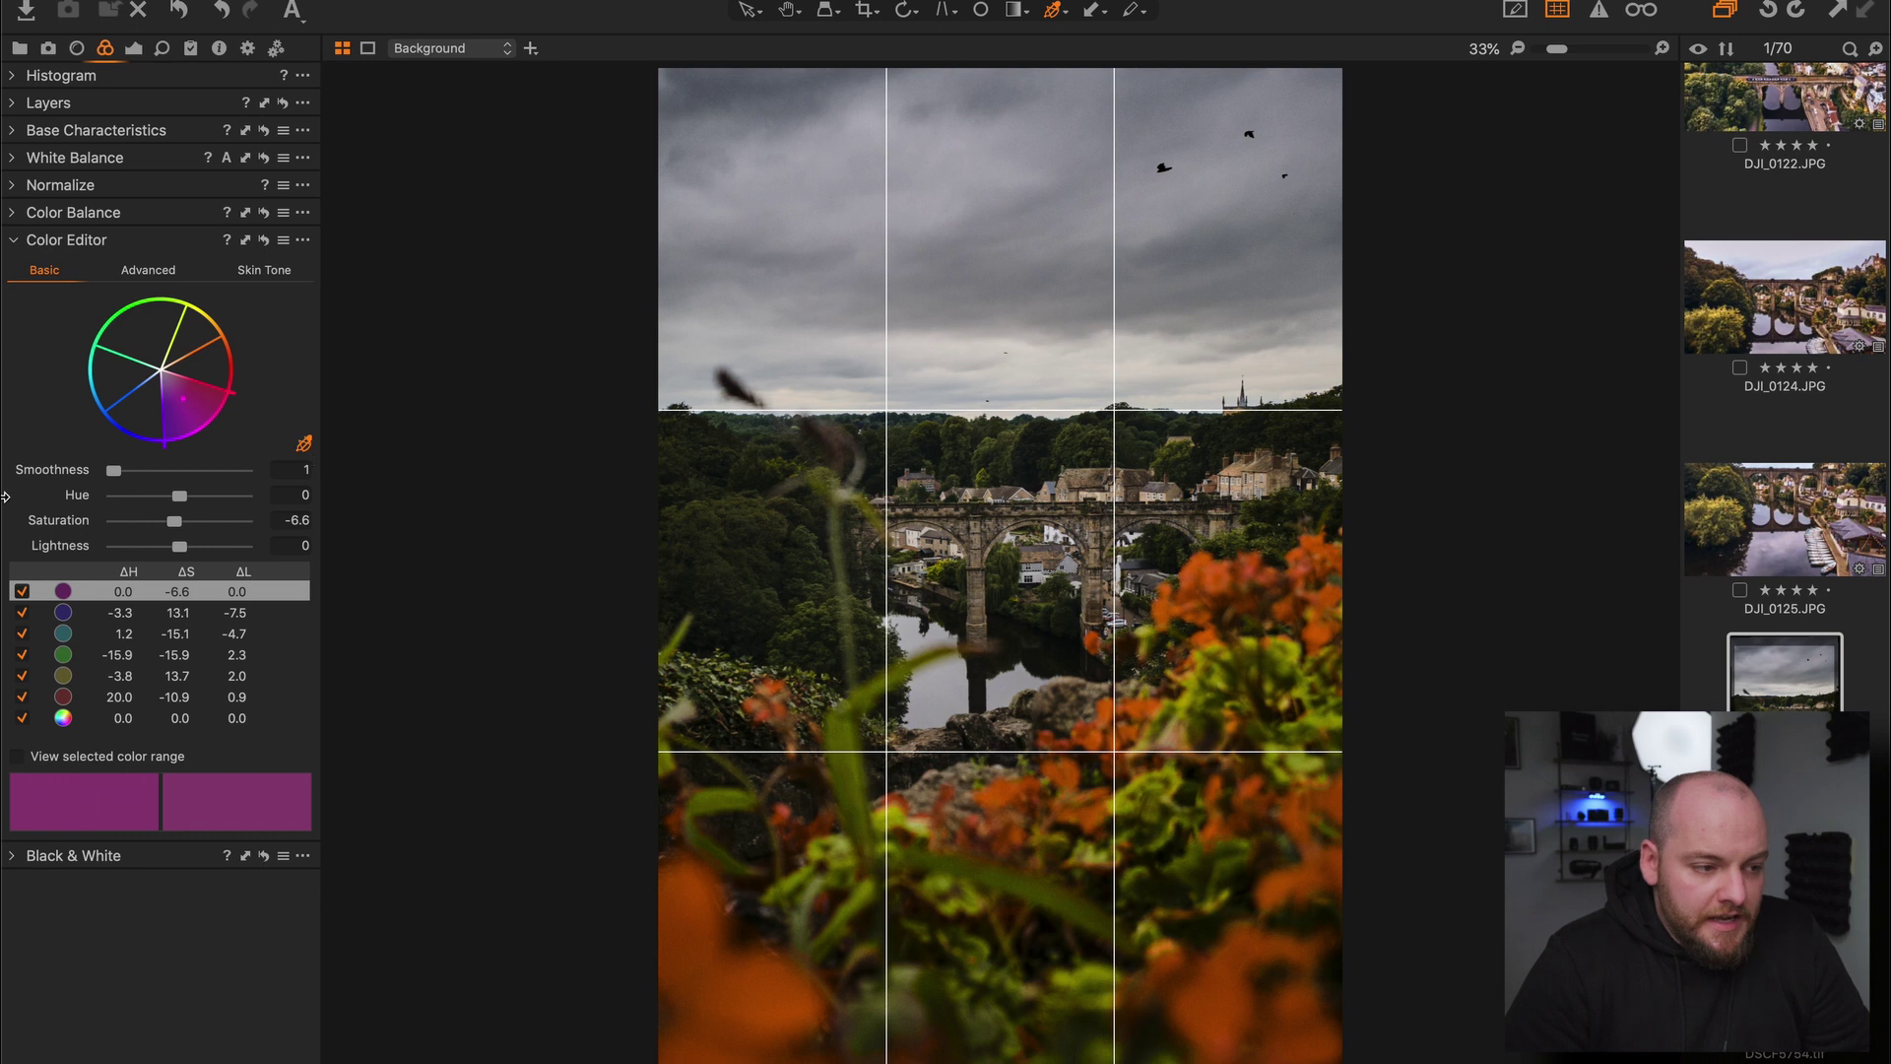
left_click(24, 215)
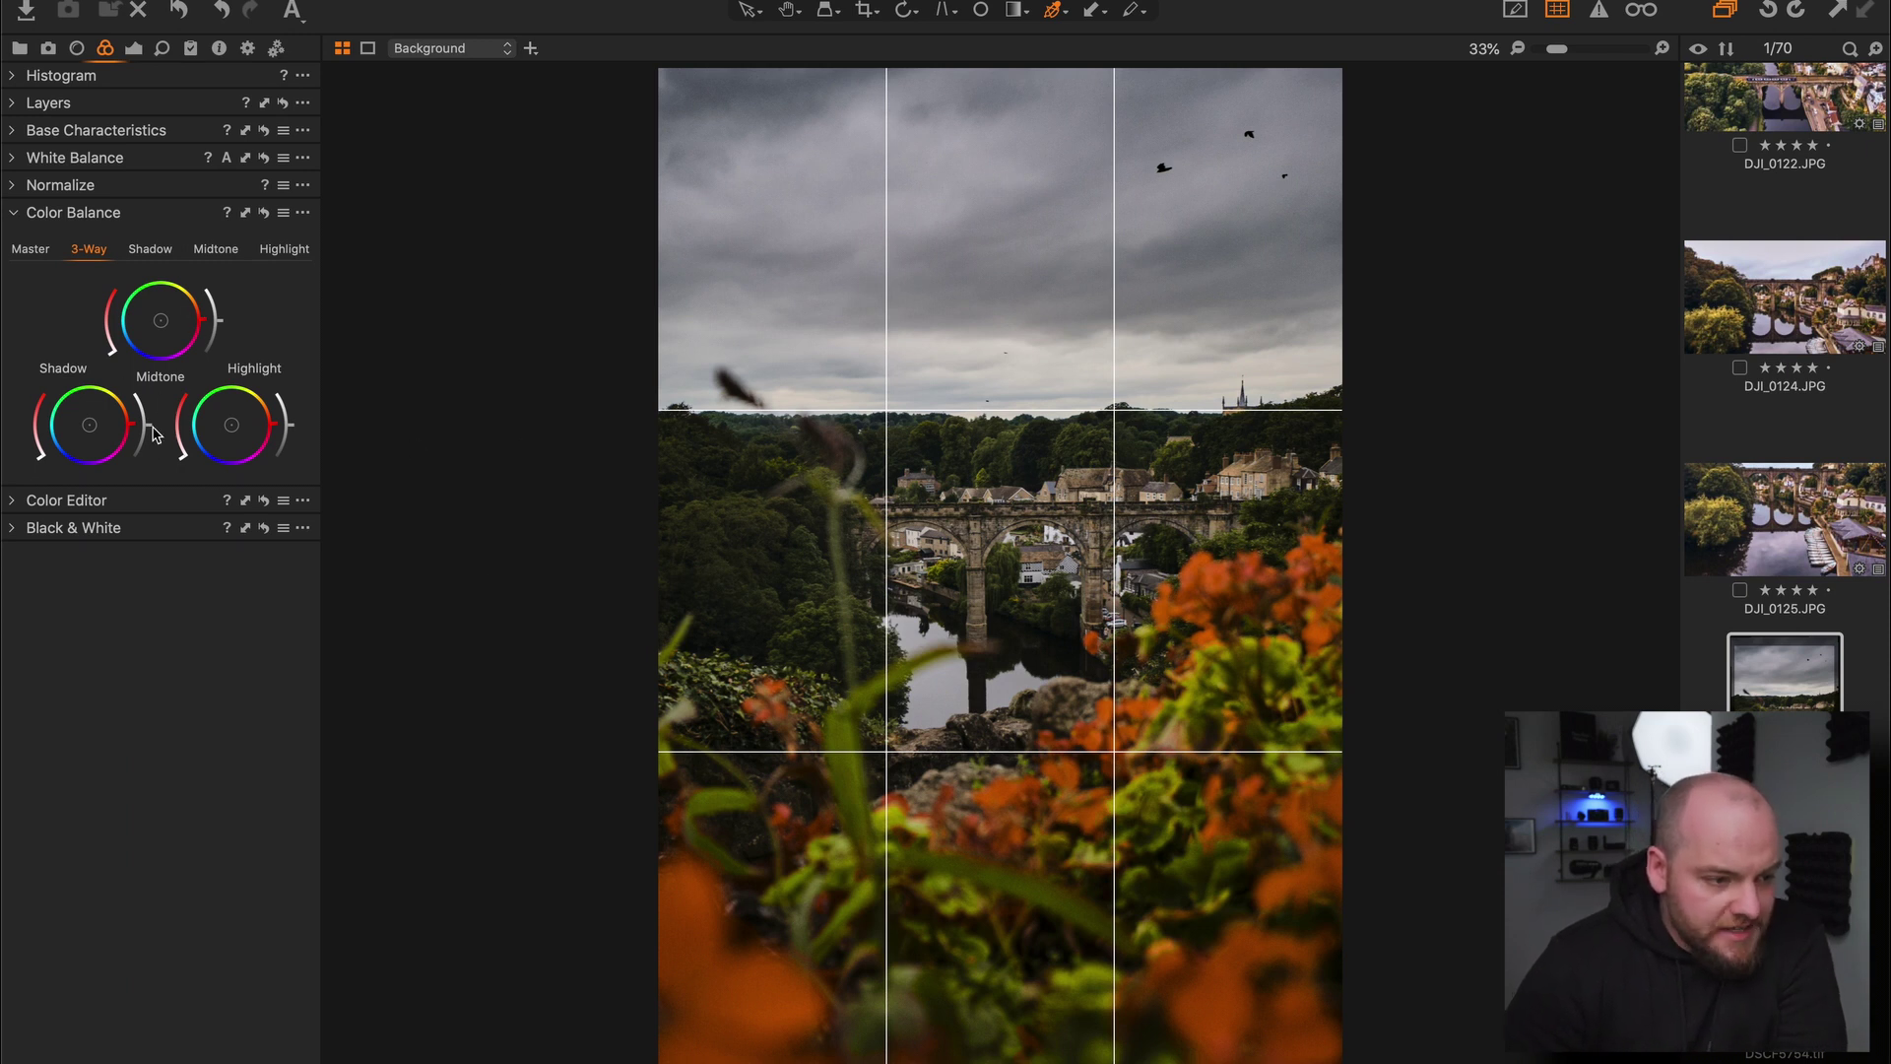
left_click_drag(131, 423, 130, 403)
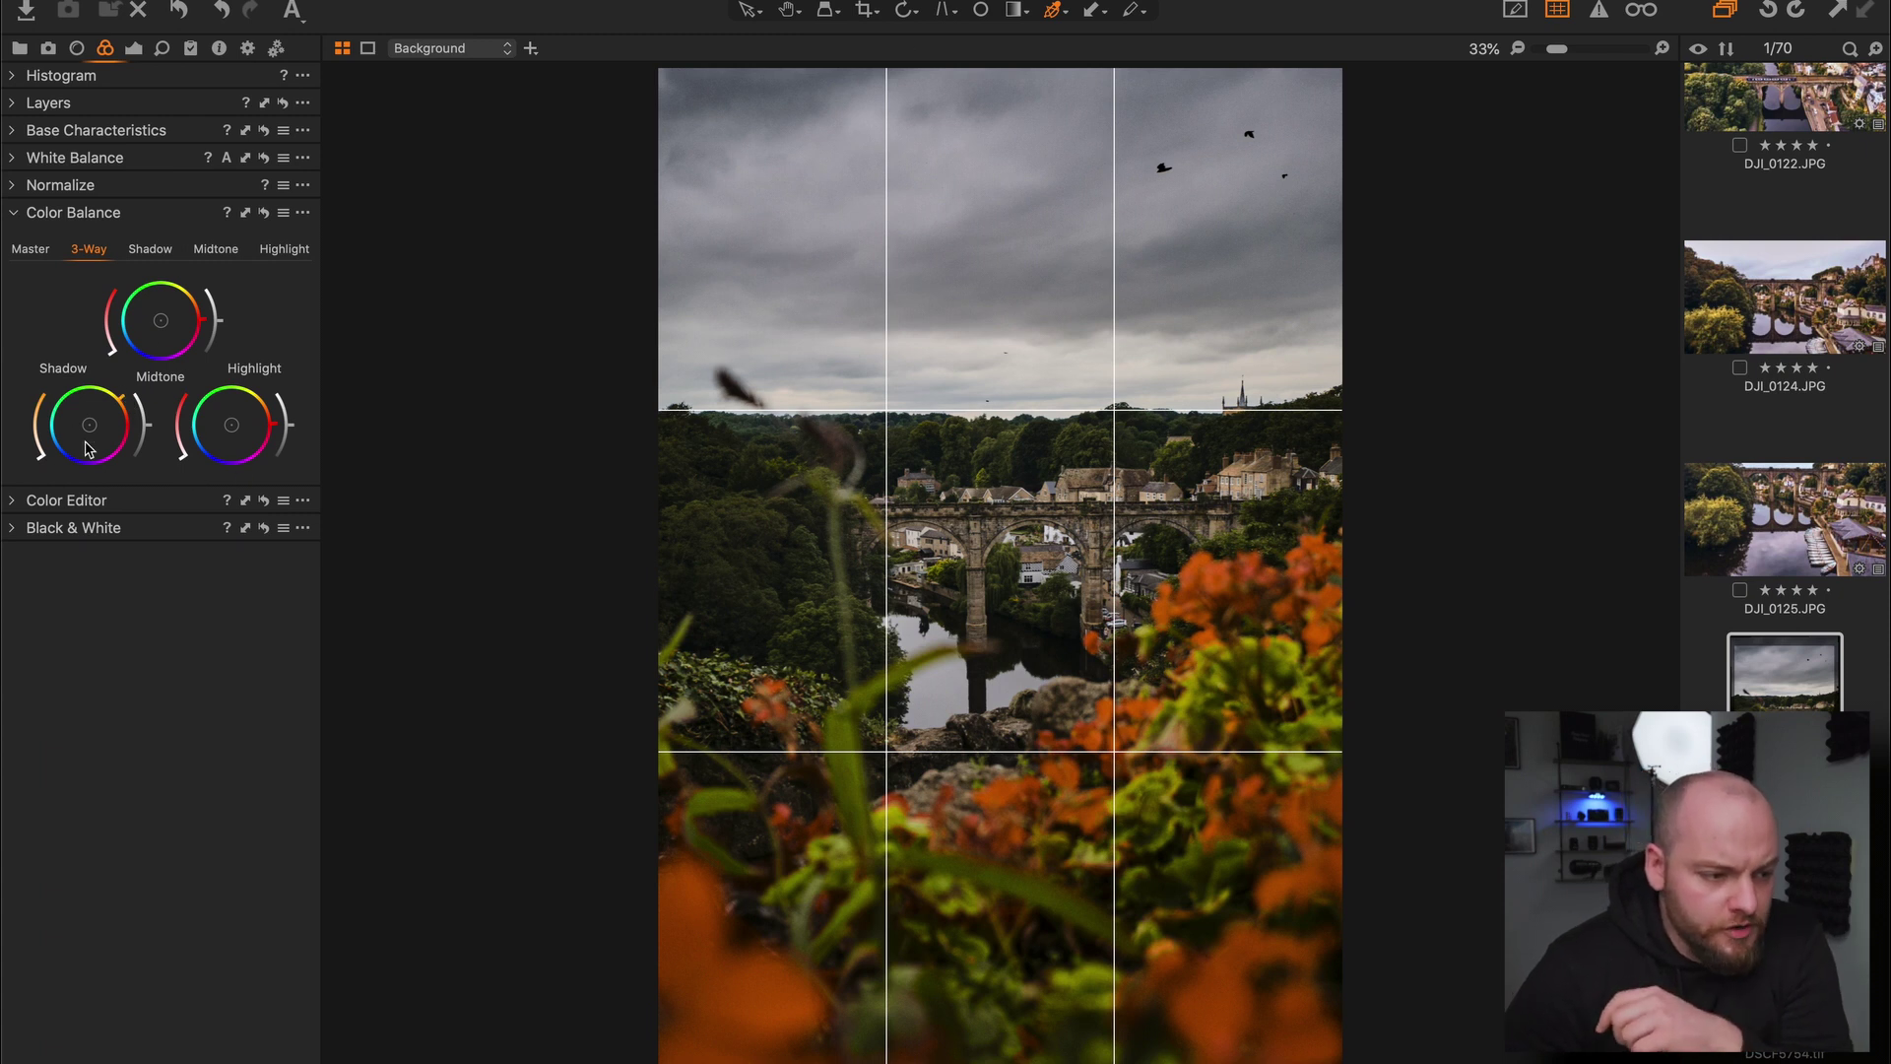
left_click_drag(40, 455, 37, 456)
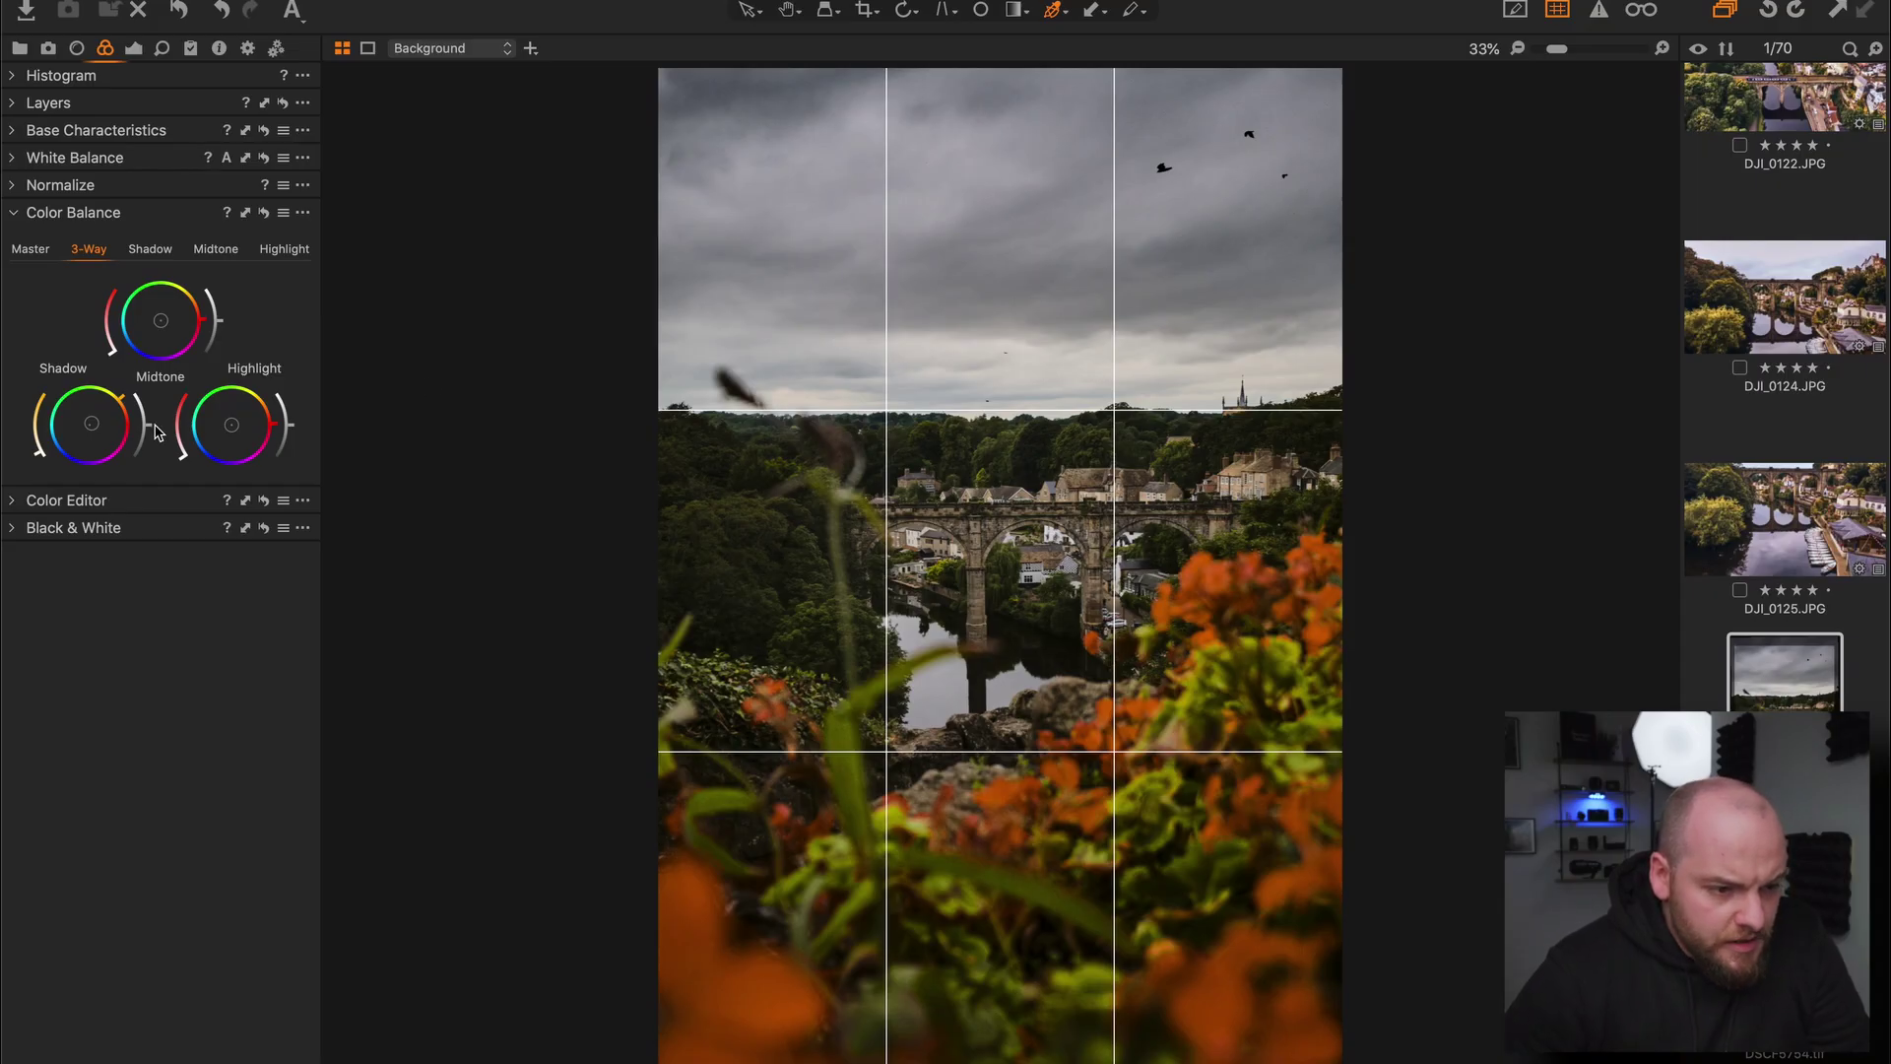
left_click_drag(151, 433, 153, 431)
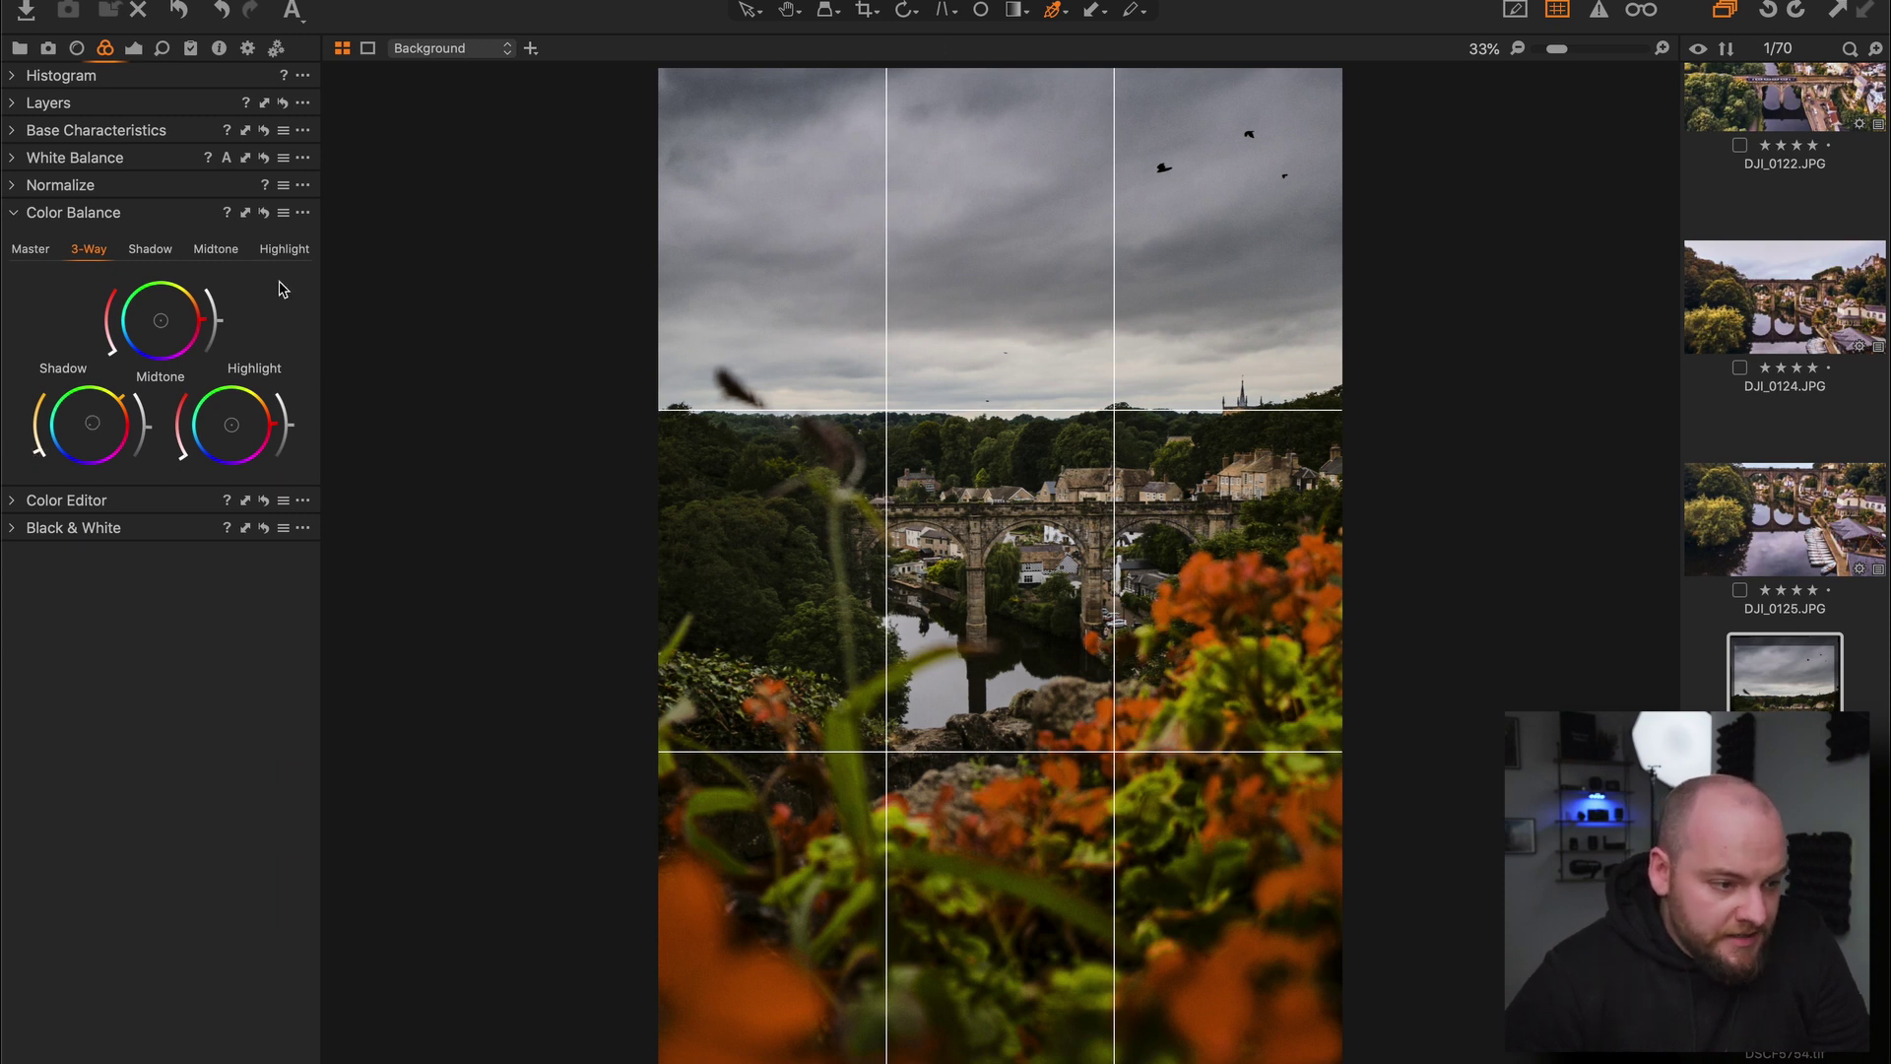
- Tint the highlights a subtle cyan-blue and the midtones slightly green with the 3-Way Color Balance
left_click(276, 423)
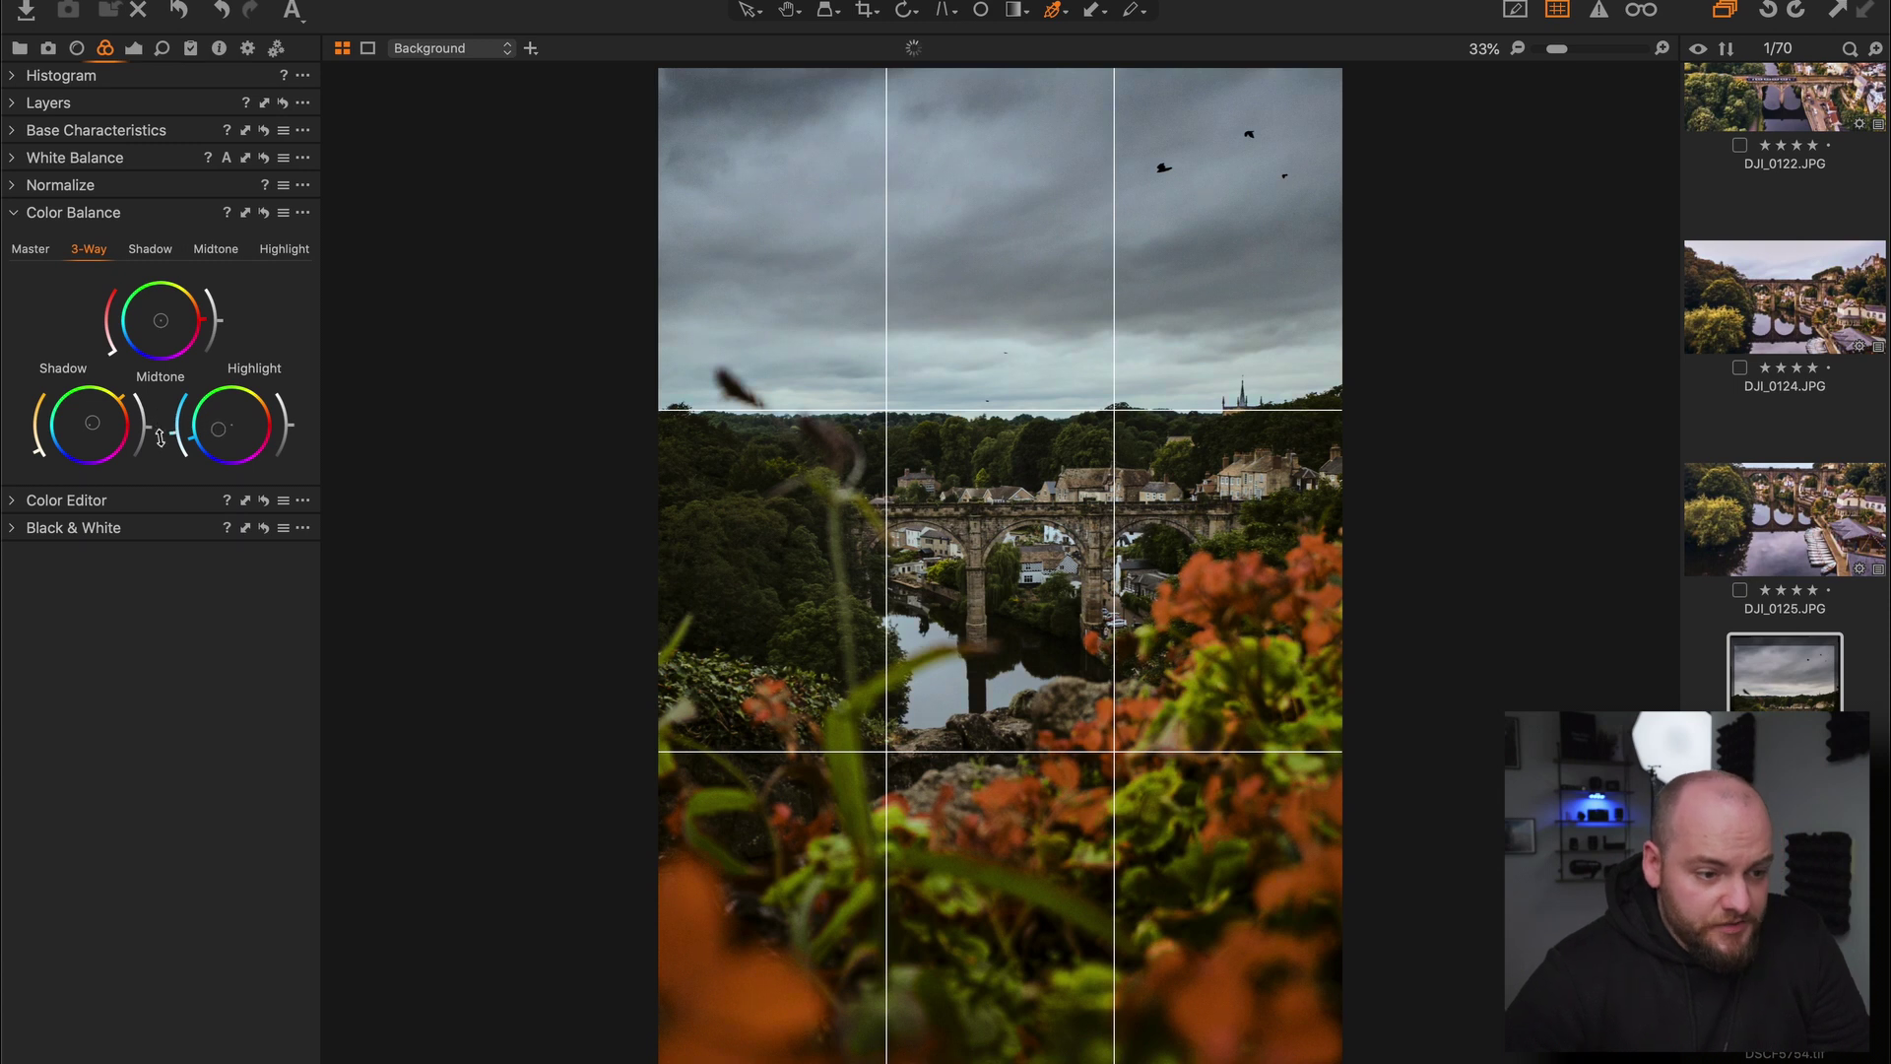
mouse_move(165, 427)
left_mouse_down()
mouse_move(170, 447)
mouse_move(169, 399)
mouse_move(173, 446)
left_mouse_up()
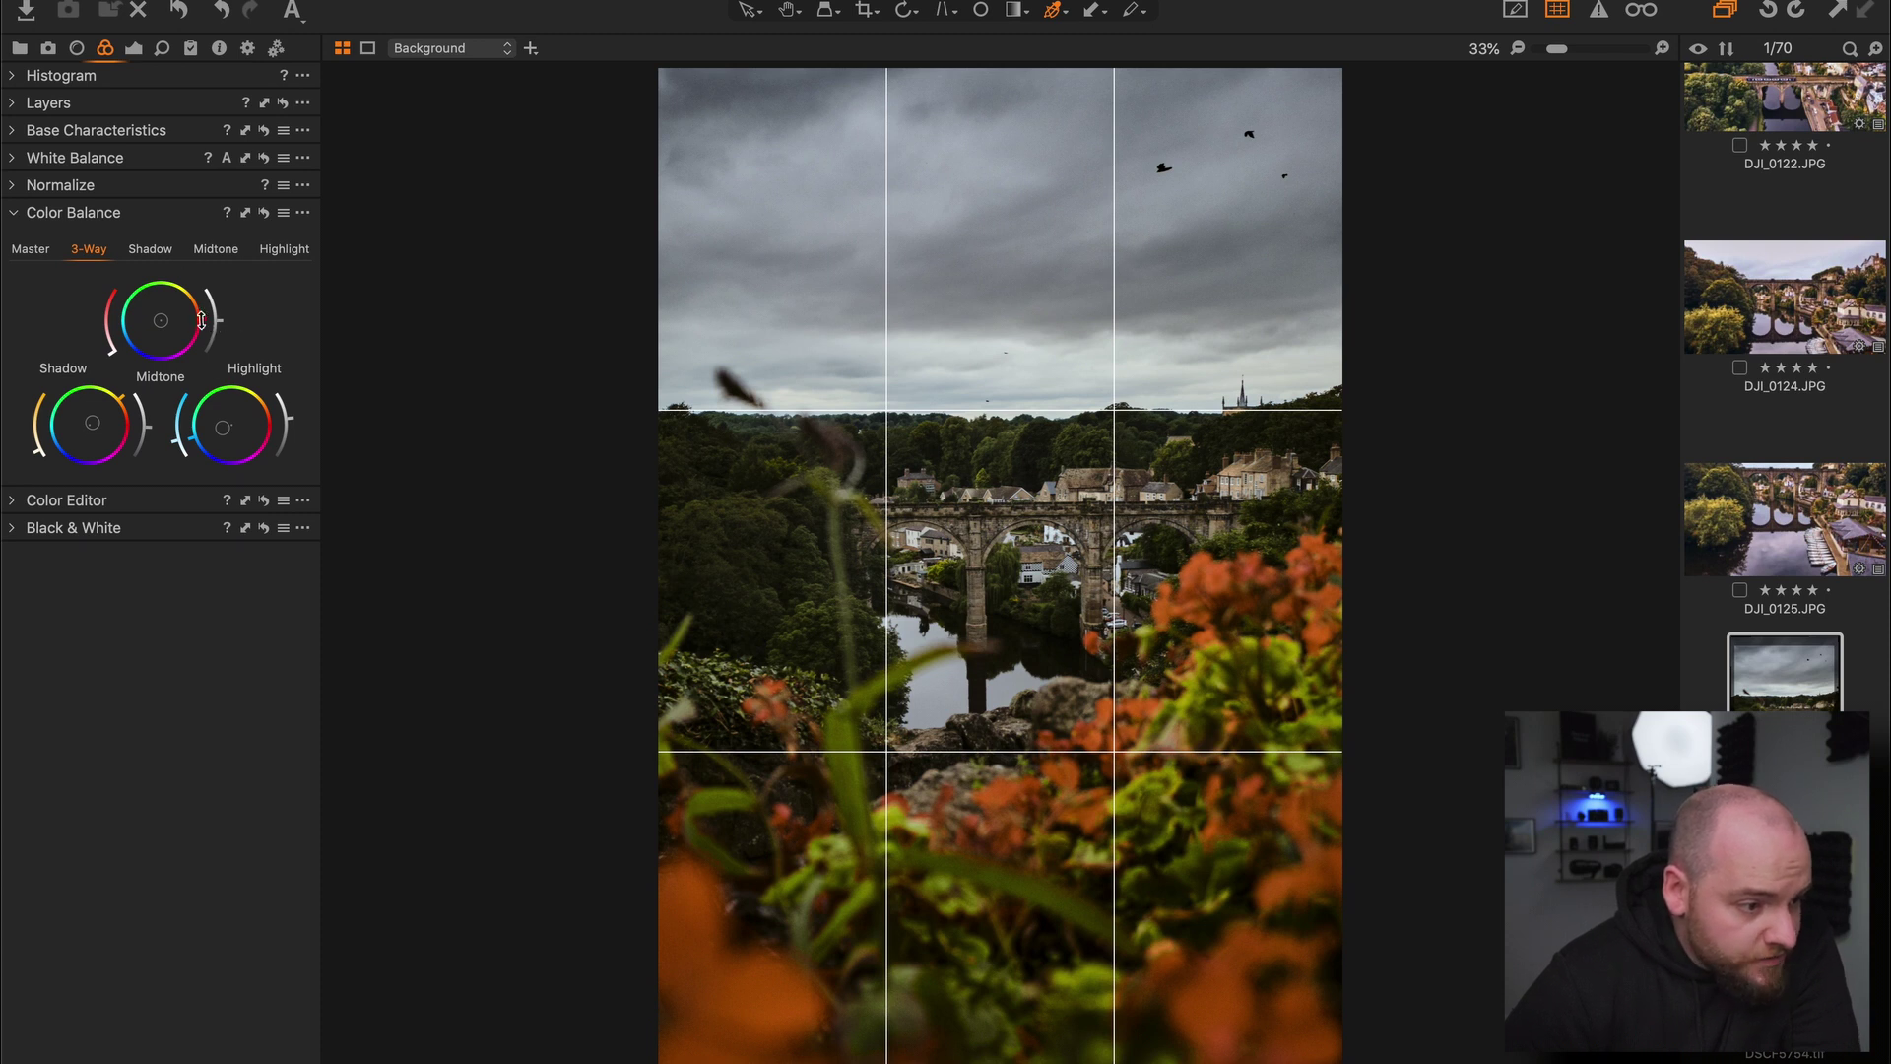
left_click_drag(200, 320, 169, 297)
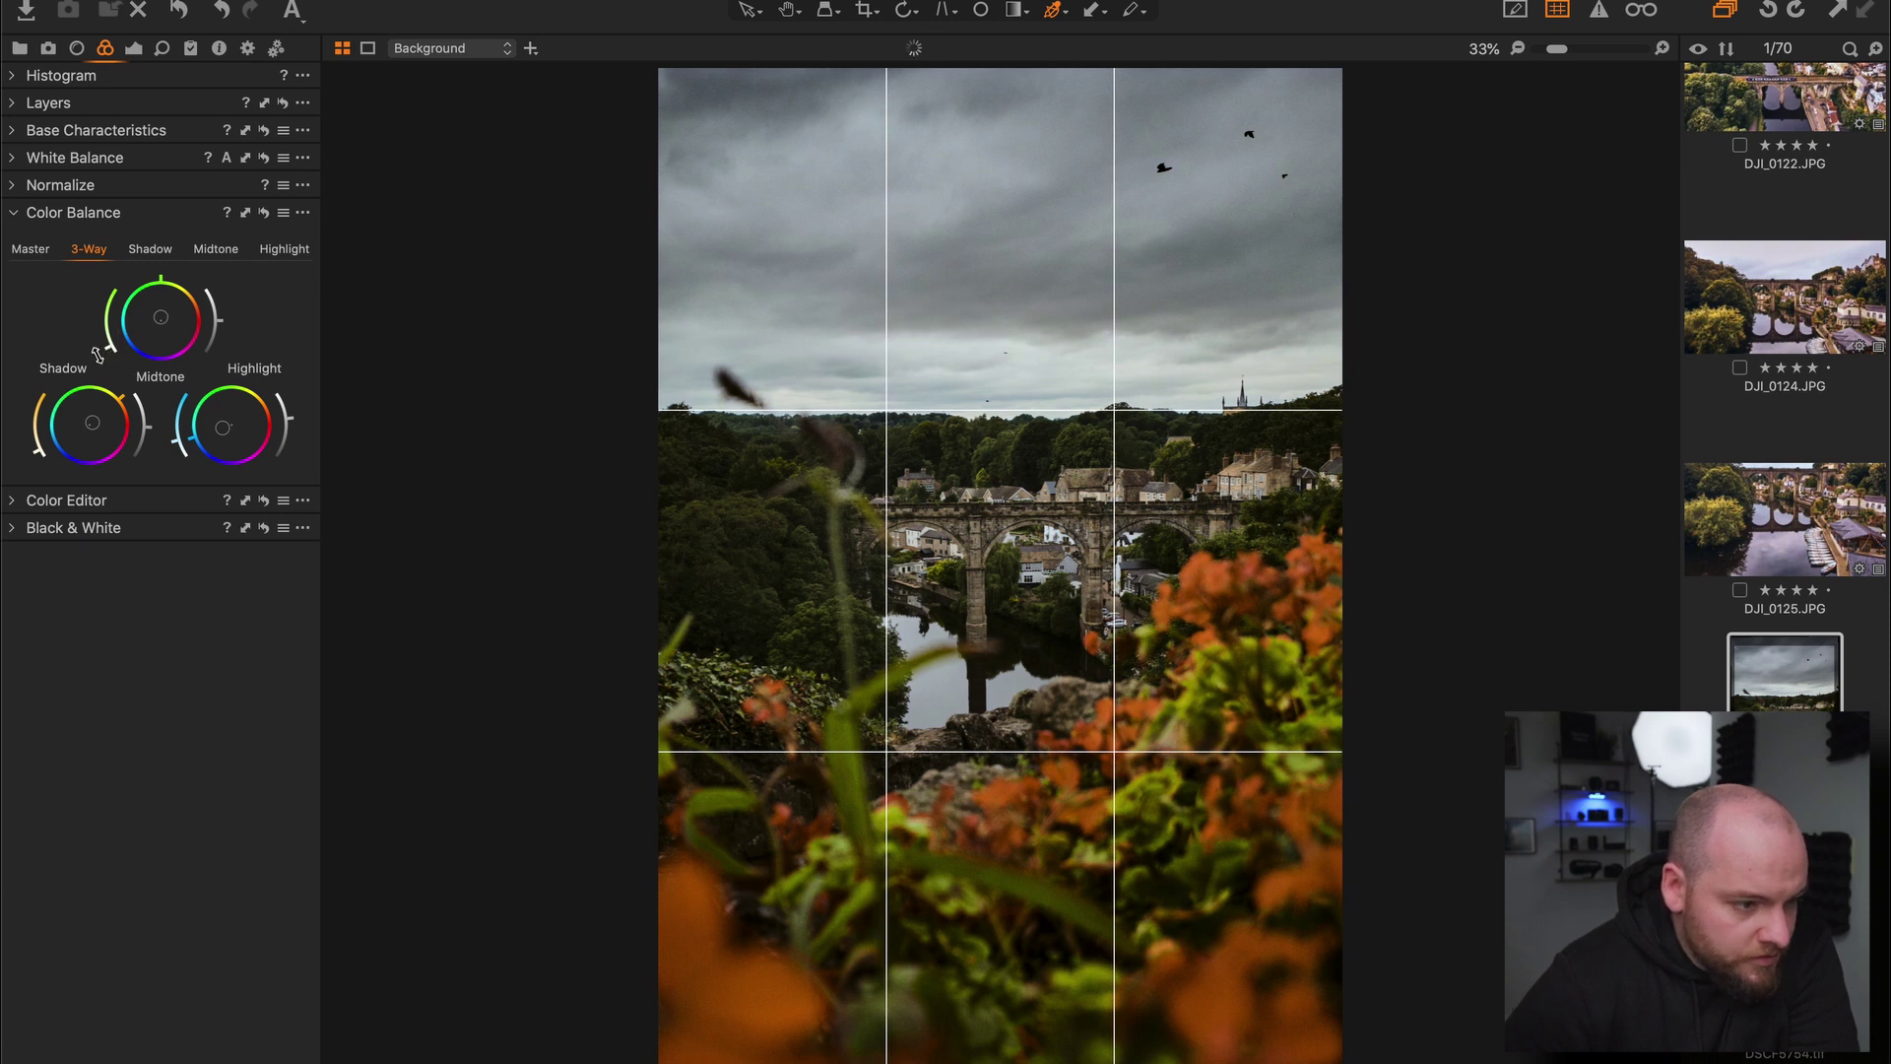
- Tint the midtones slightly red with the 3-Way Color Balance
left_click_drag(99, 355, 204, 326)
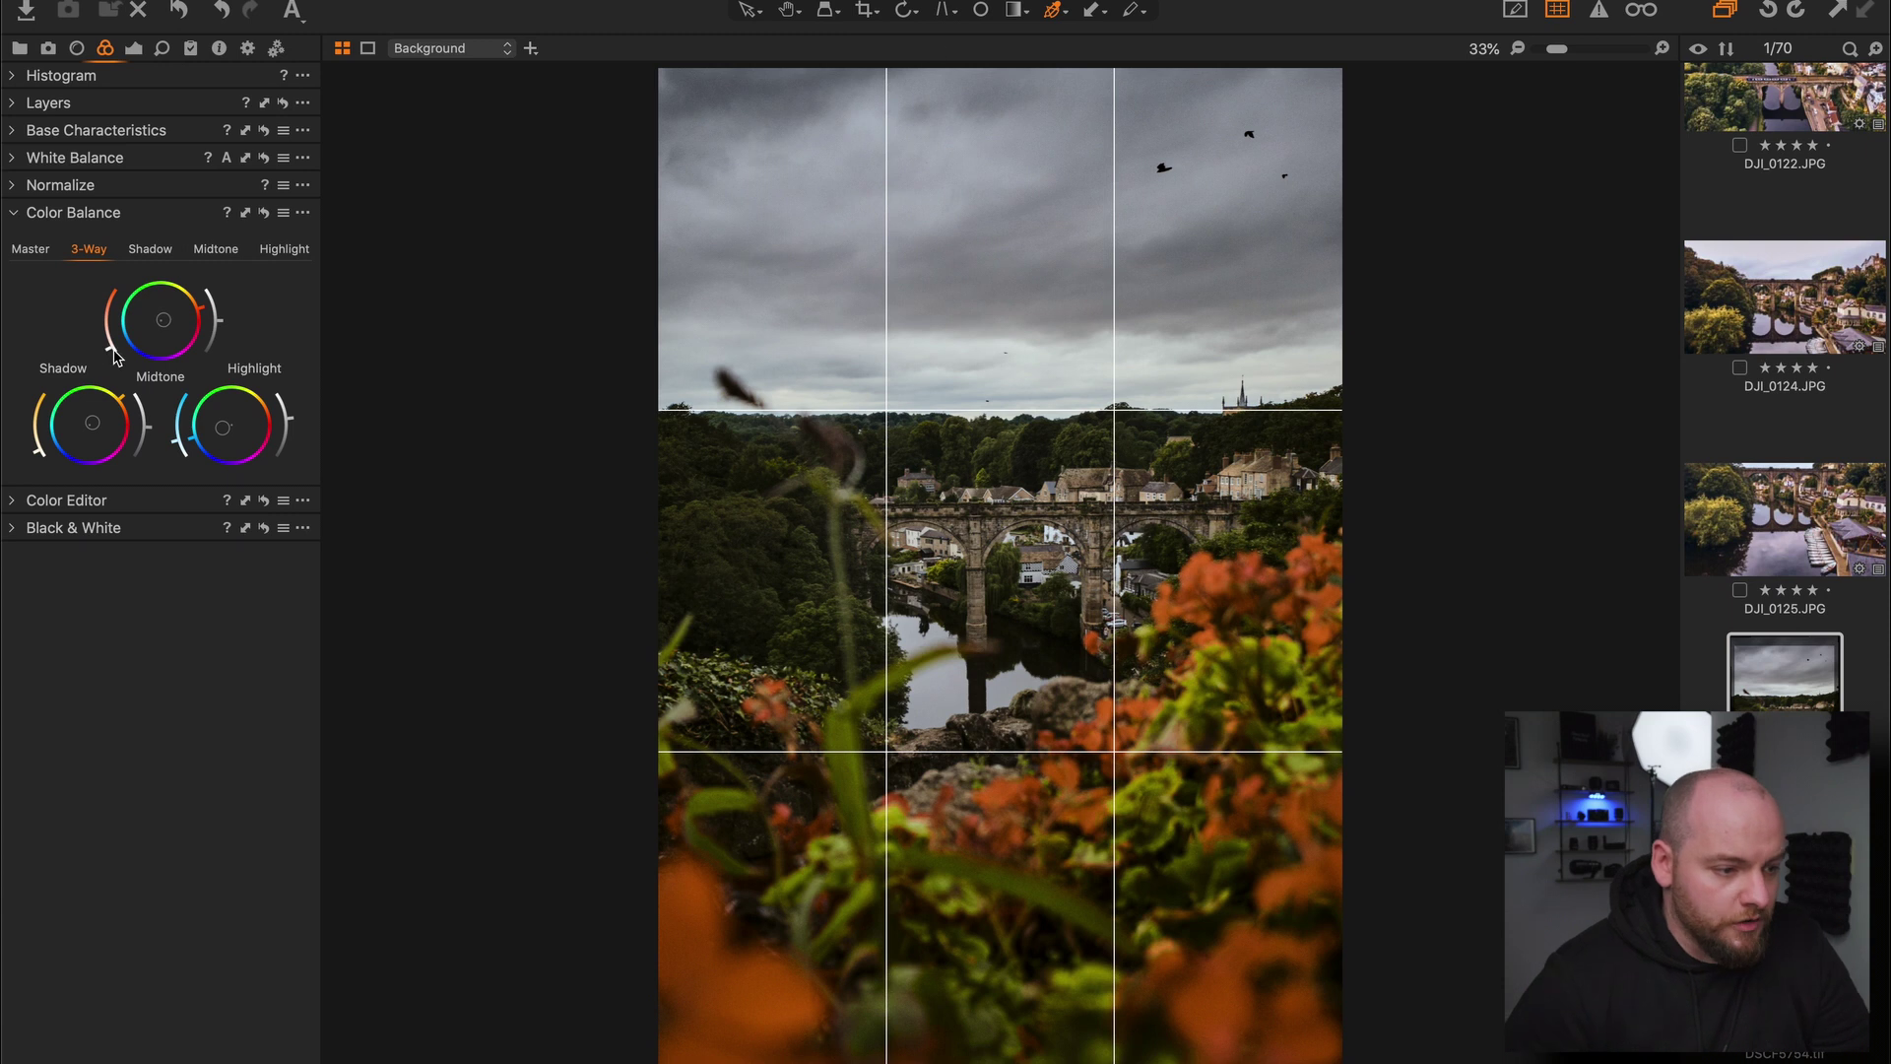
- Try the black and white conversion on the photo and switch it off again
left_click(13, 533)
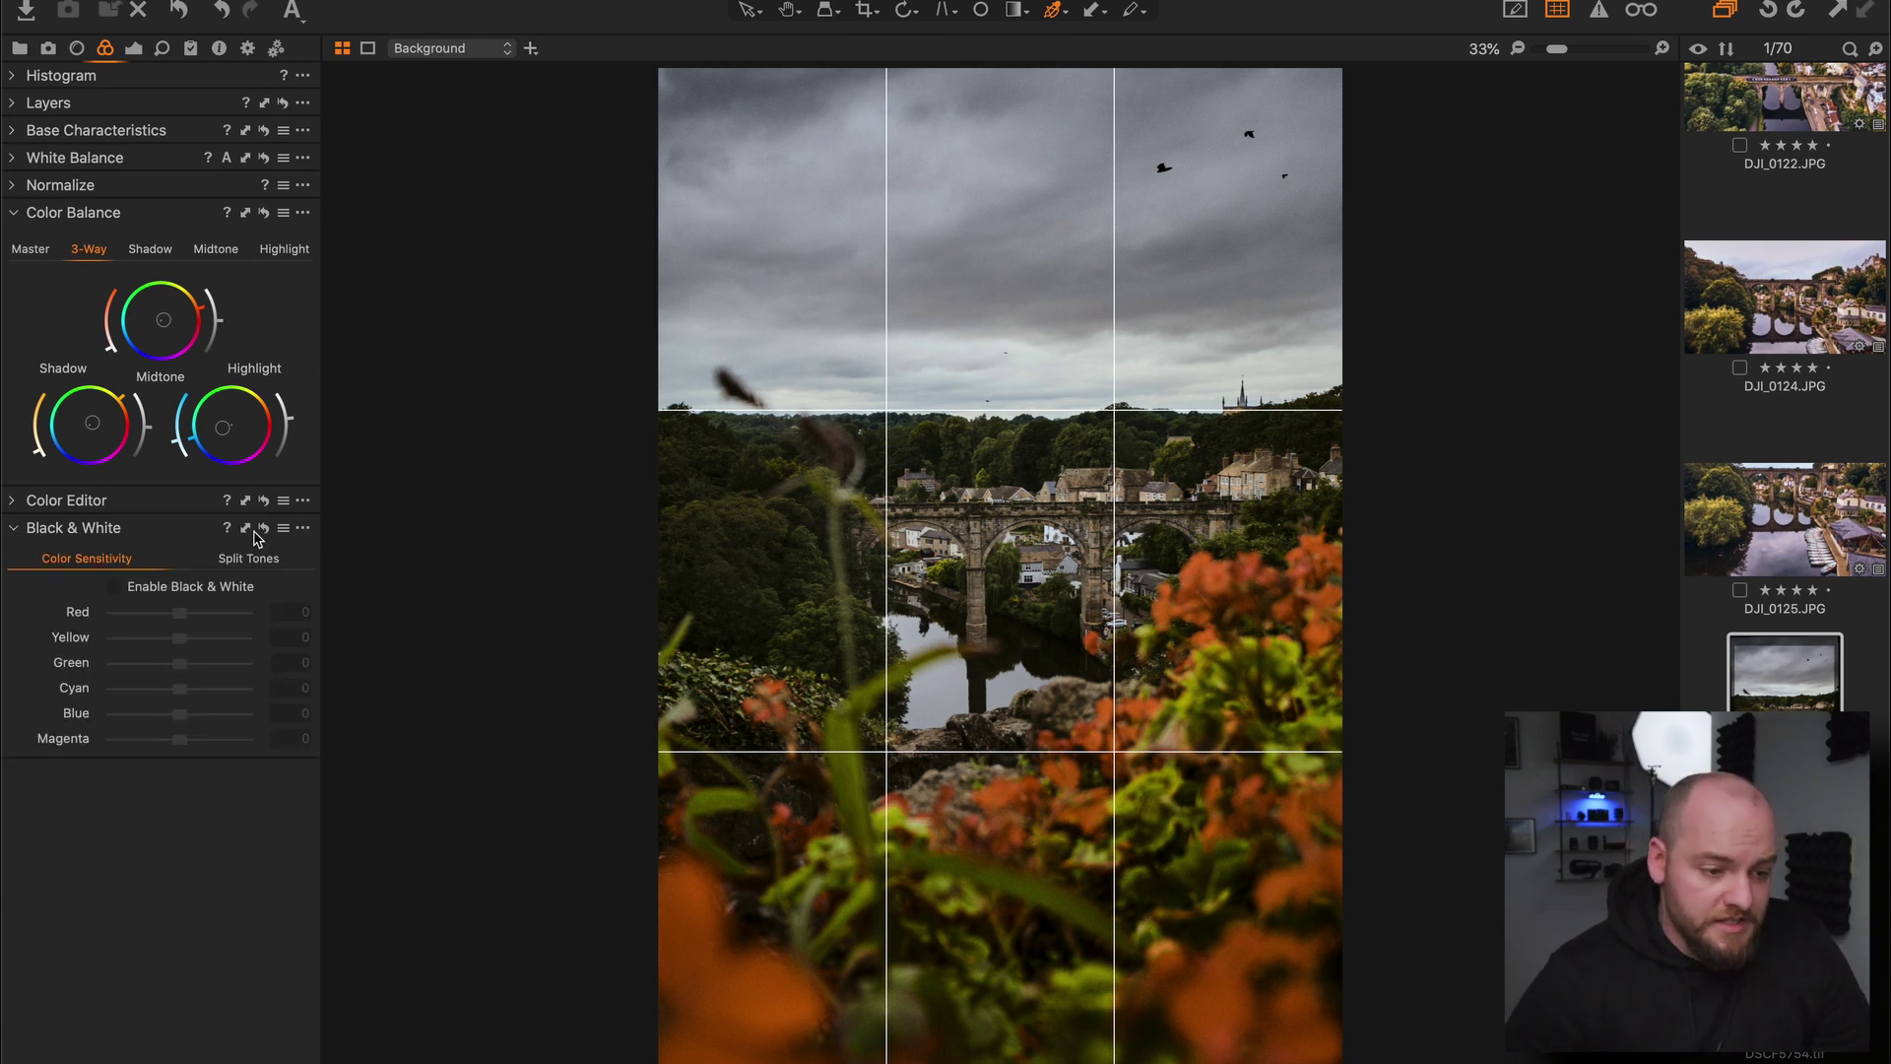
left_click(115, 587)
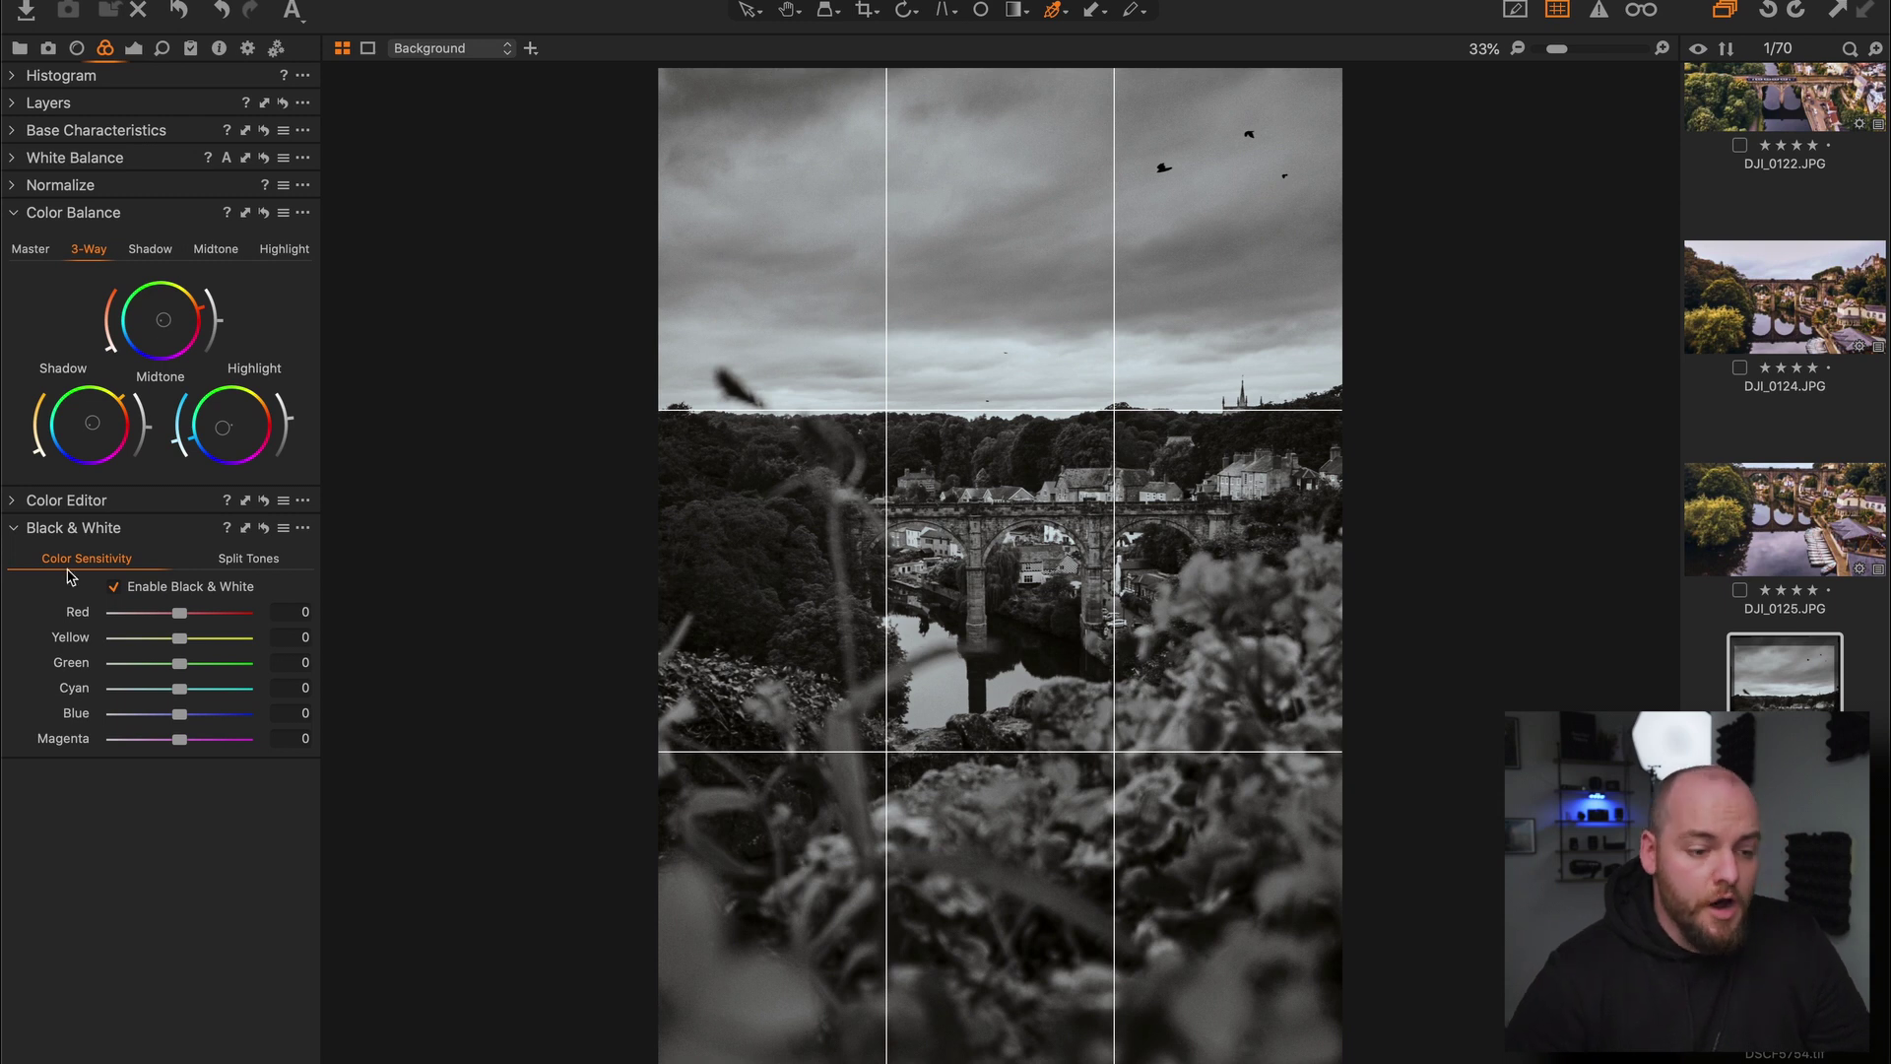
left_click(114, 587)
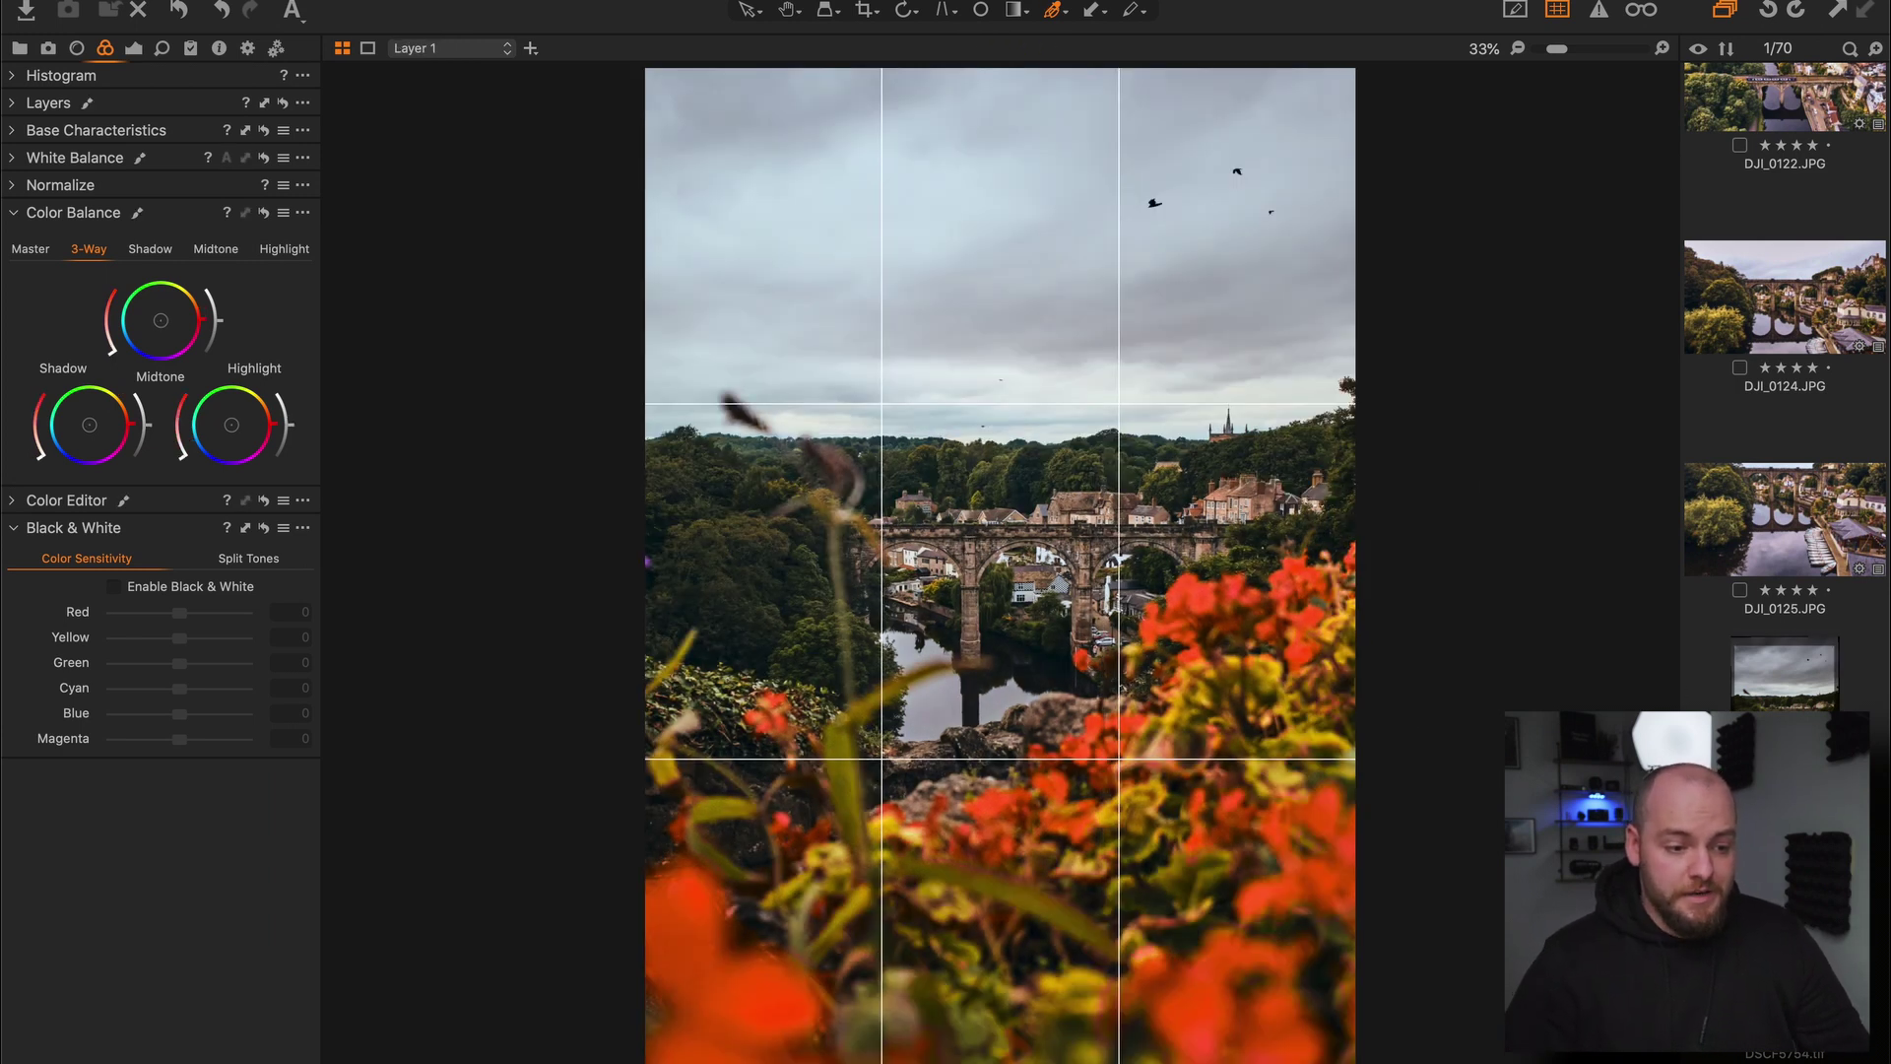
- Compare the edited RAW photo side by side with the TIFF version, and return to the RAW alone
left_click(1785, 673, "super")
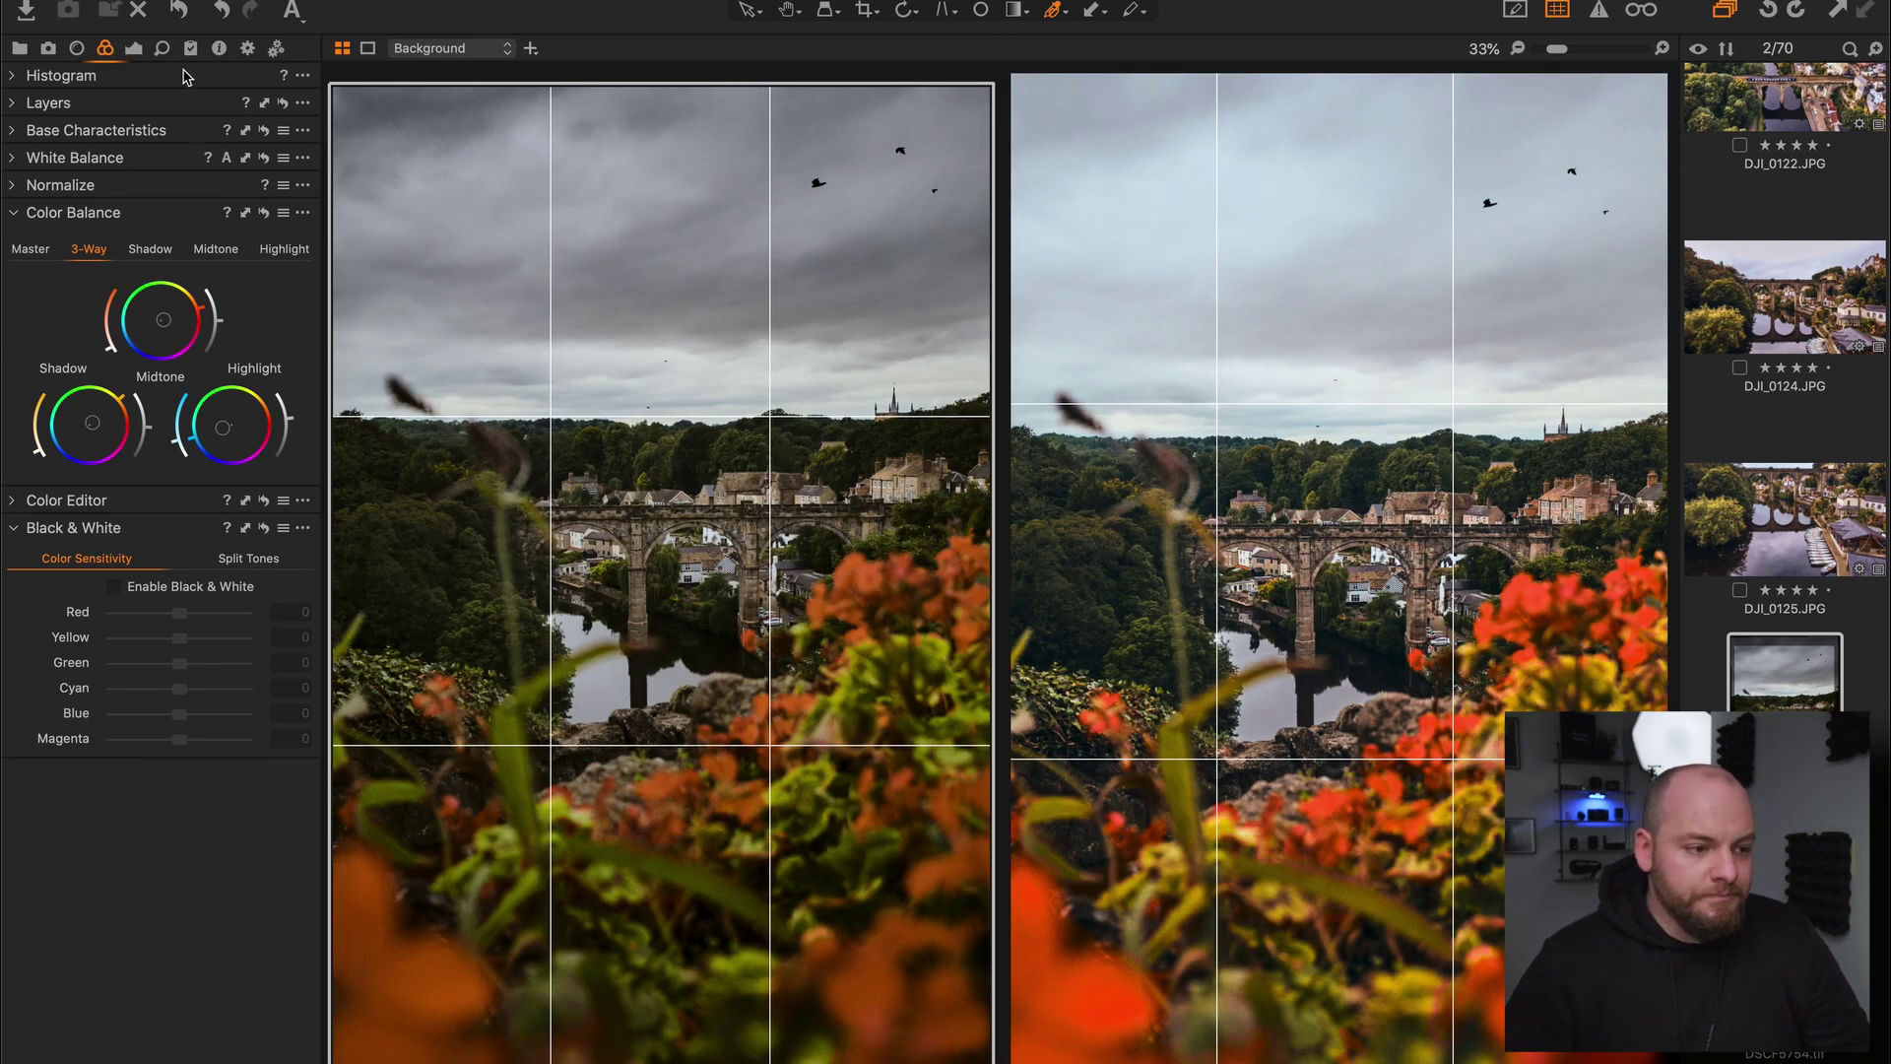
key("super+d")
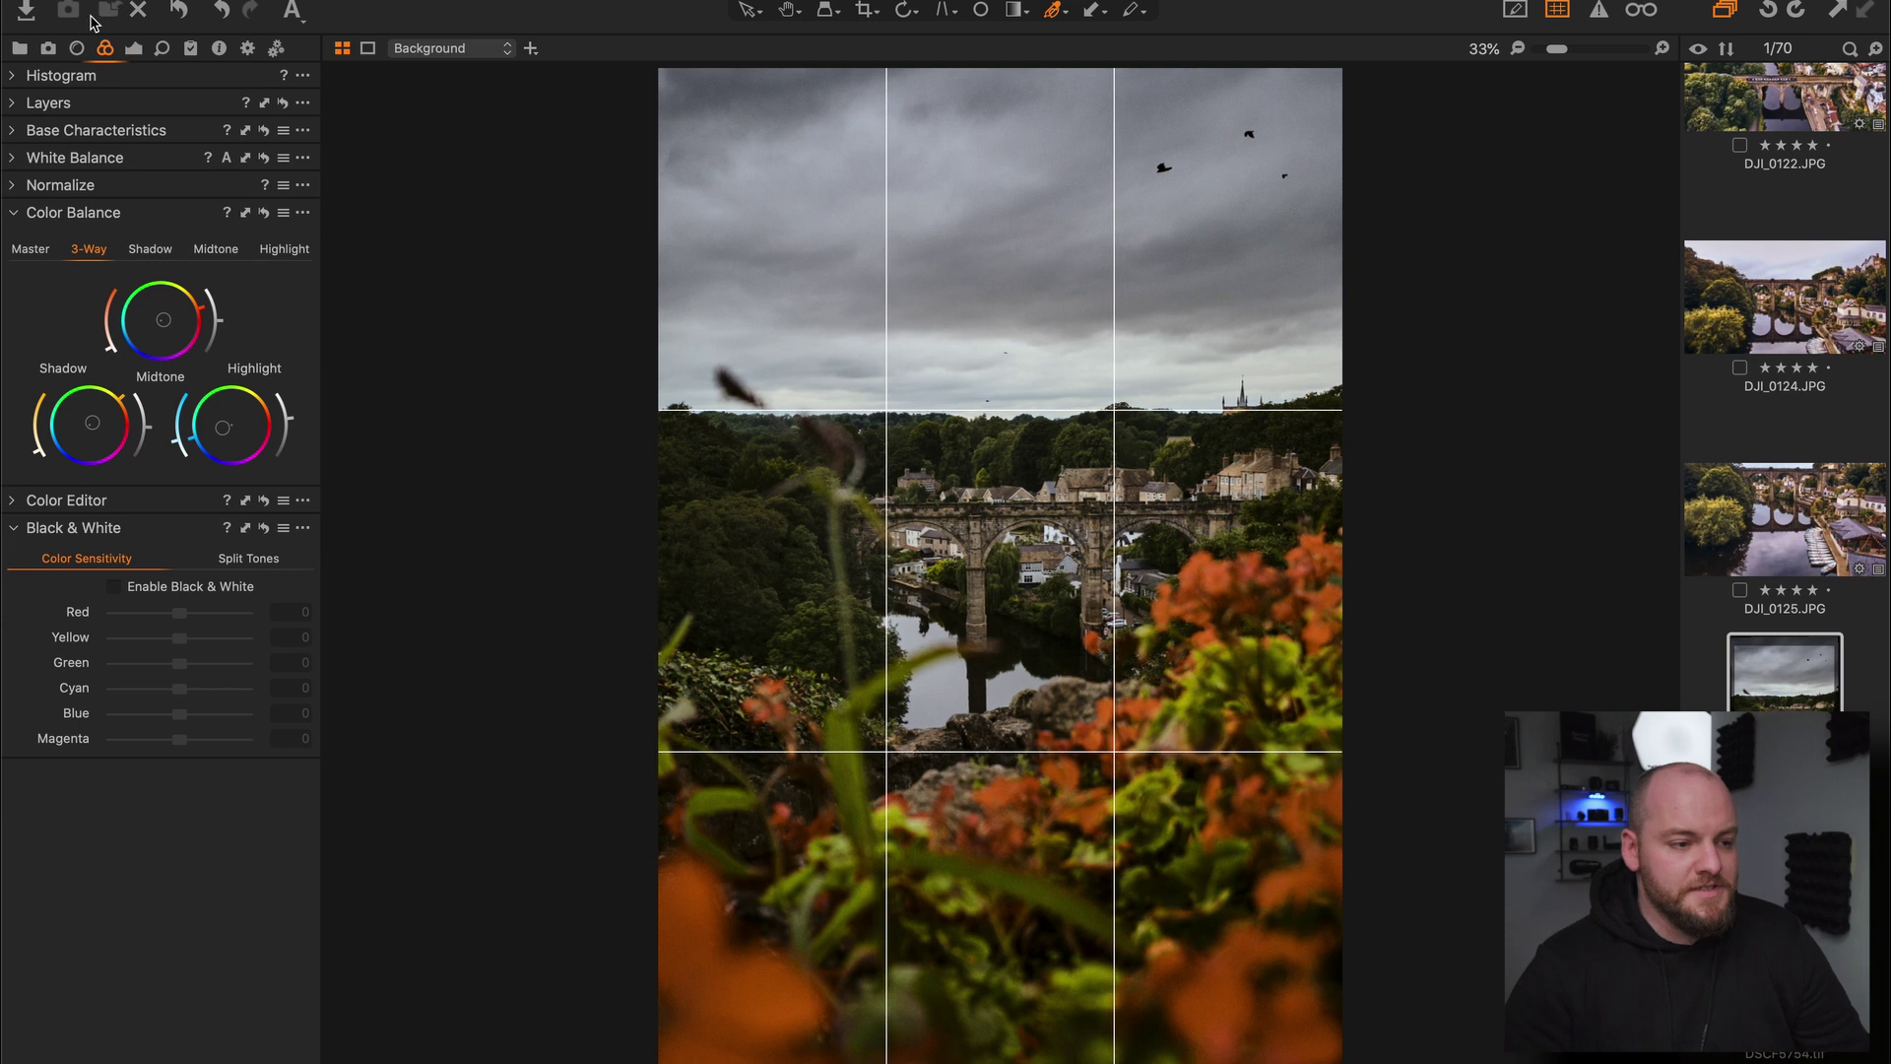
- Set the Background layer's contrast and brightness to 12, and check the Sky layer's settings
left_click(134, 49)
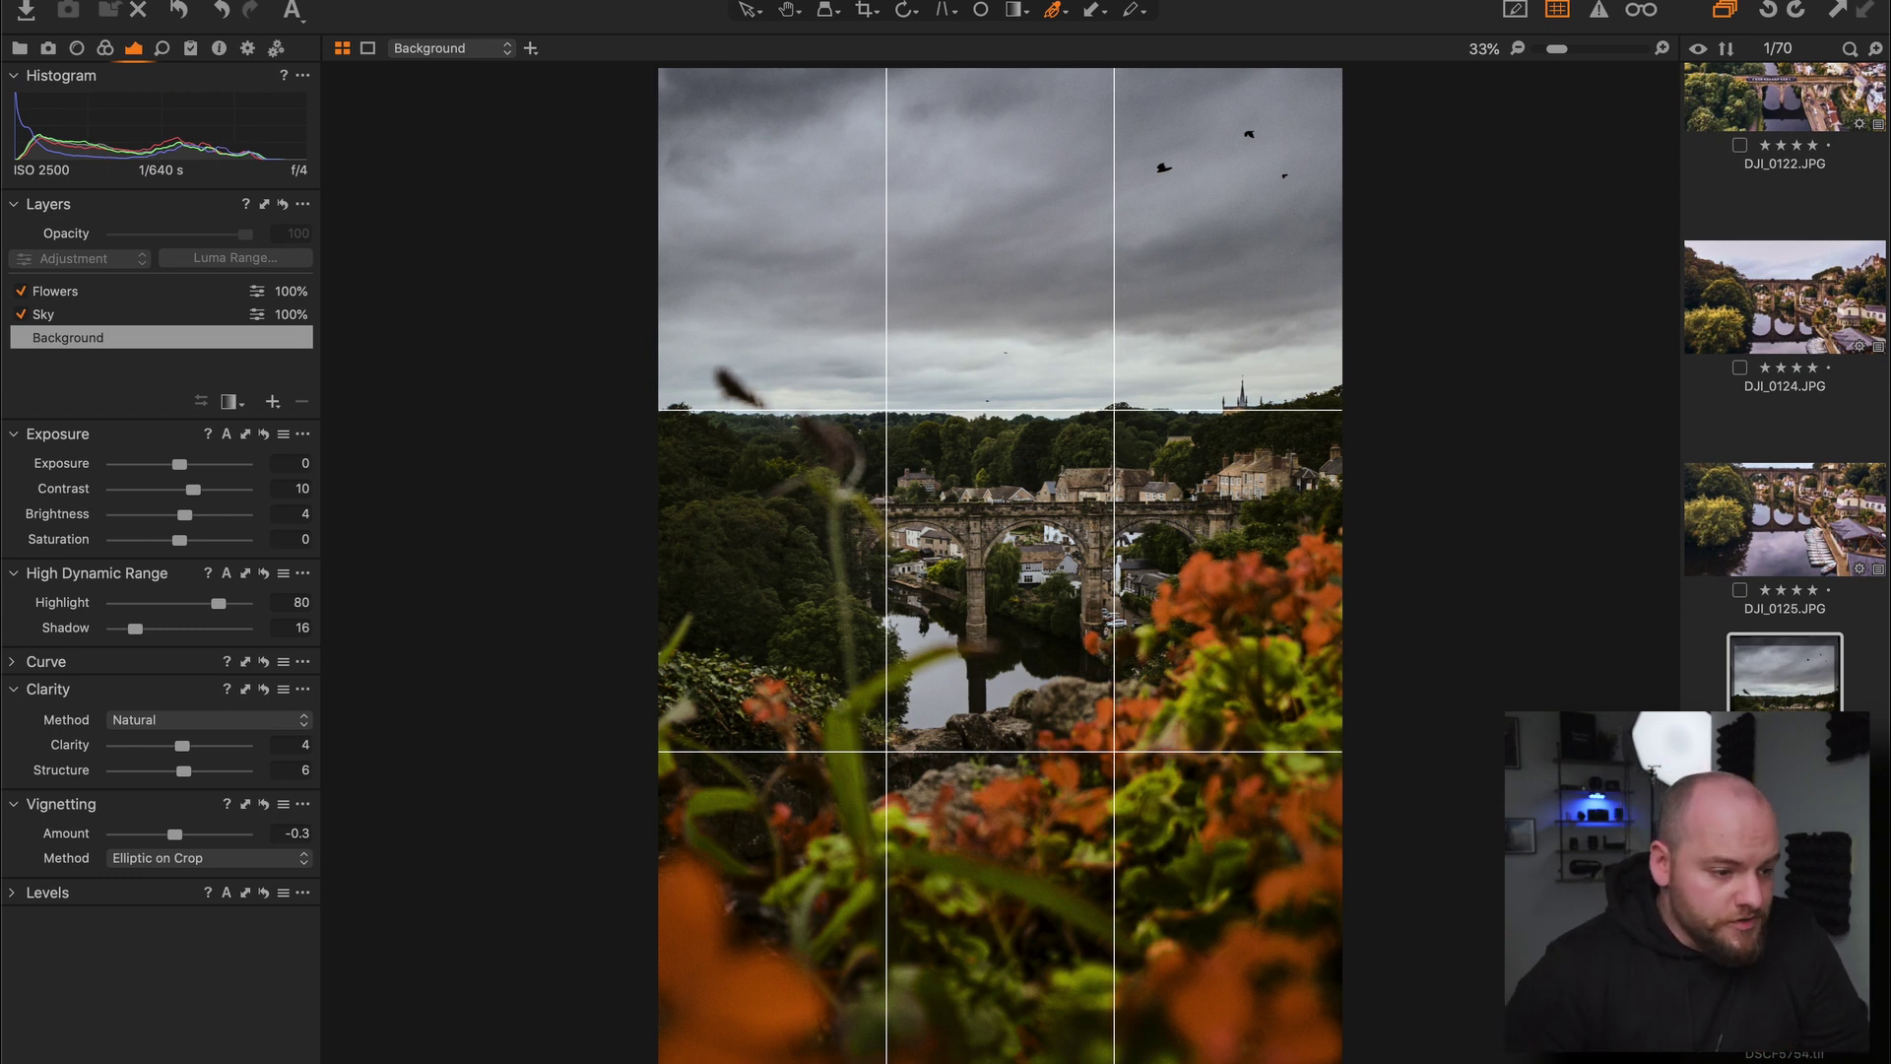
left_click_drag(184, 515, 197, 522)
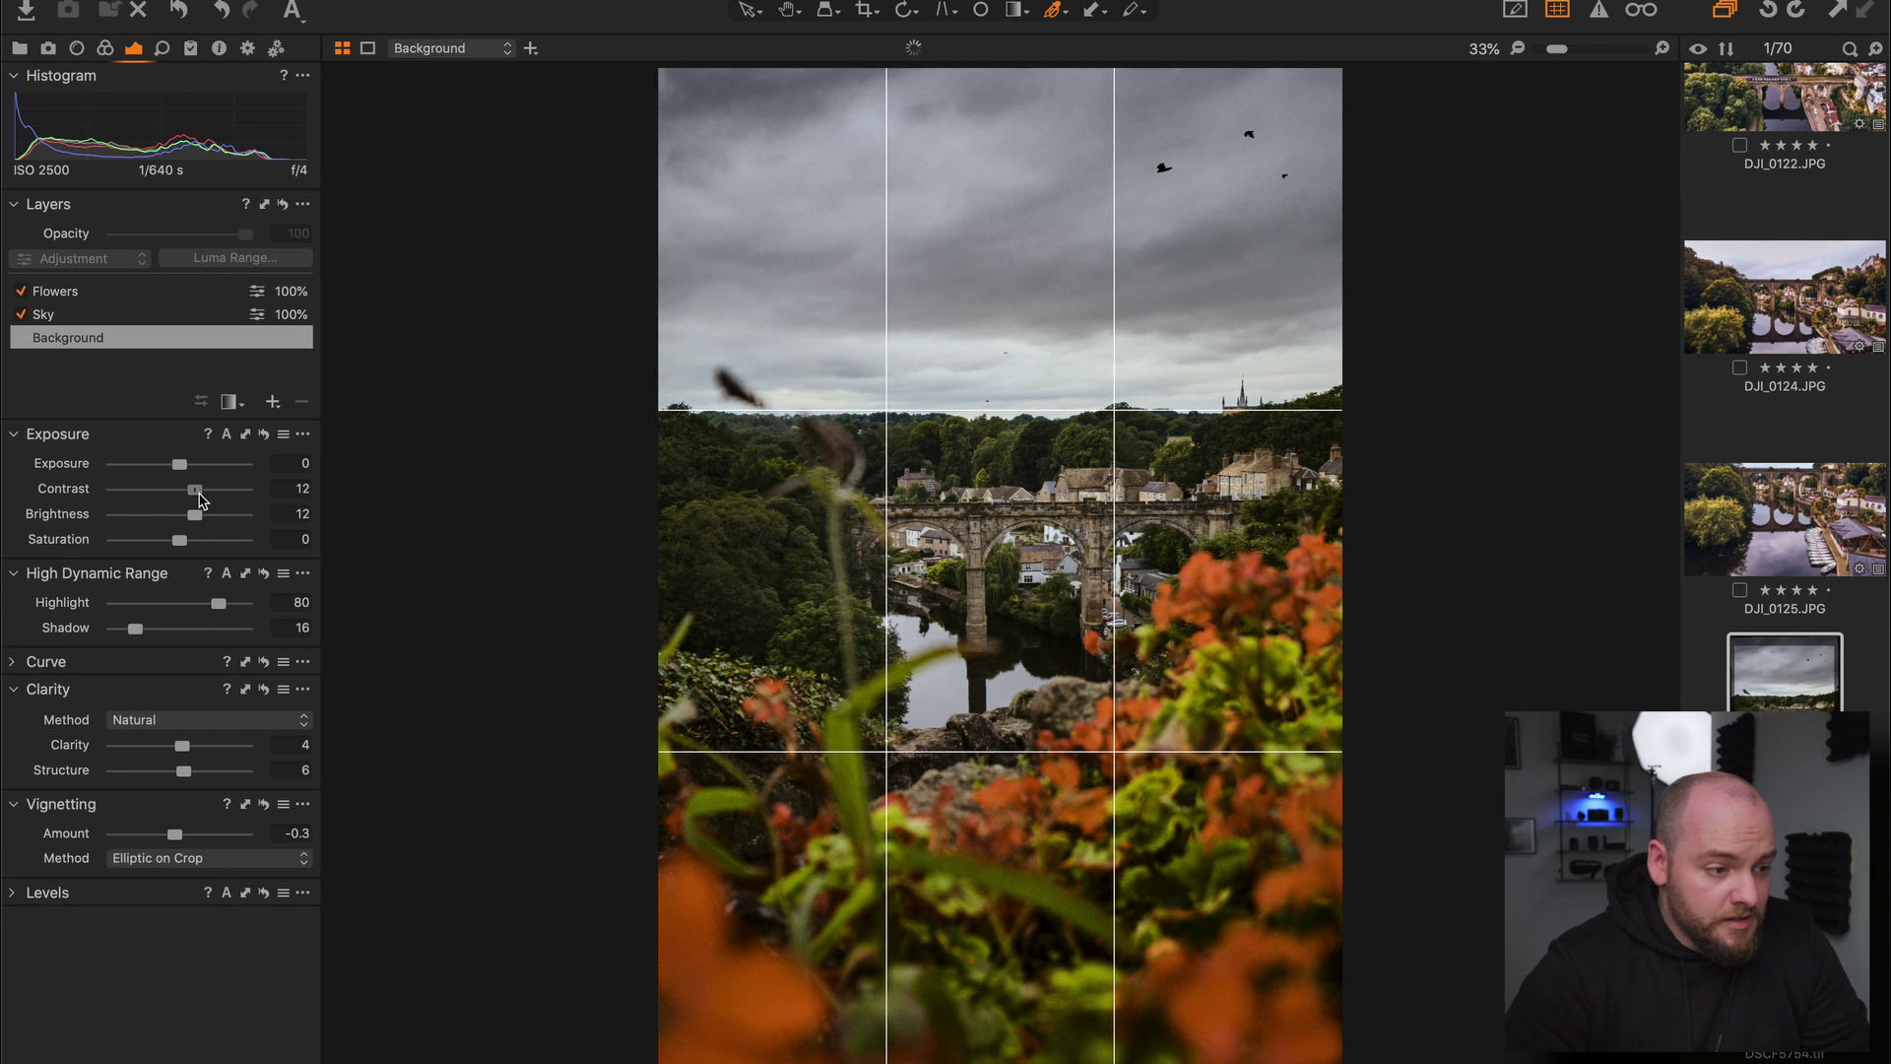
left_click(43, 313)
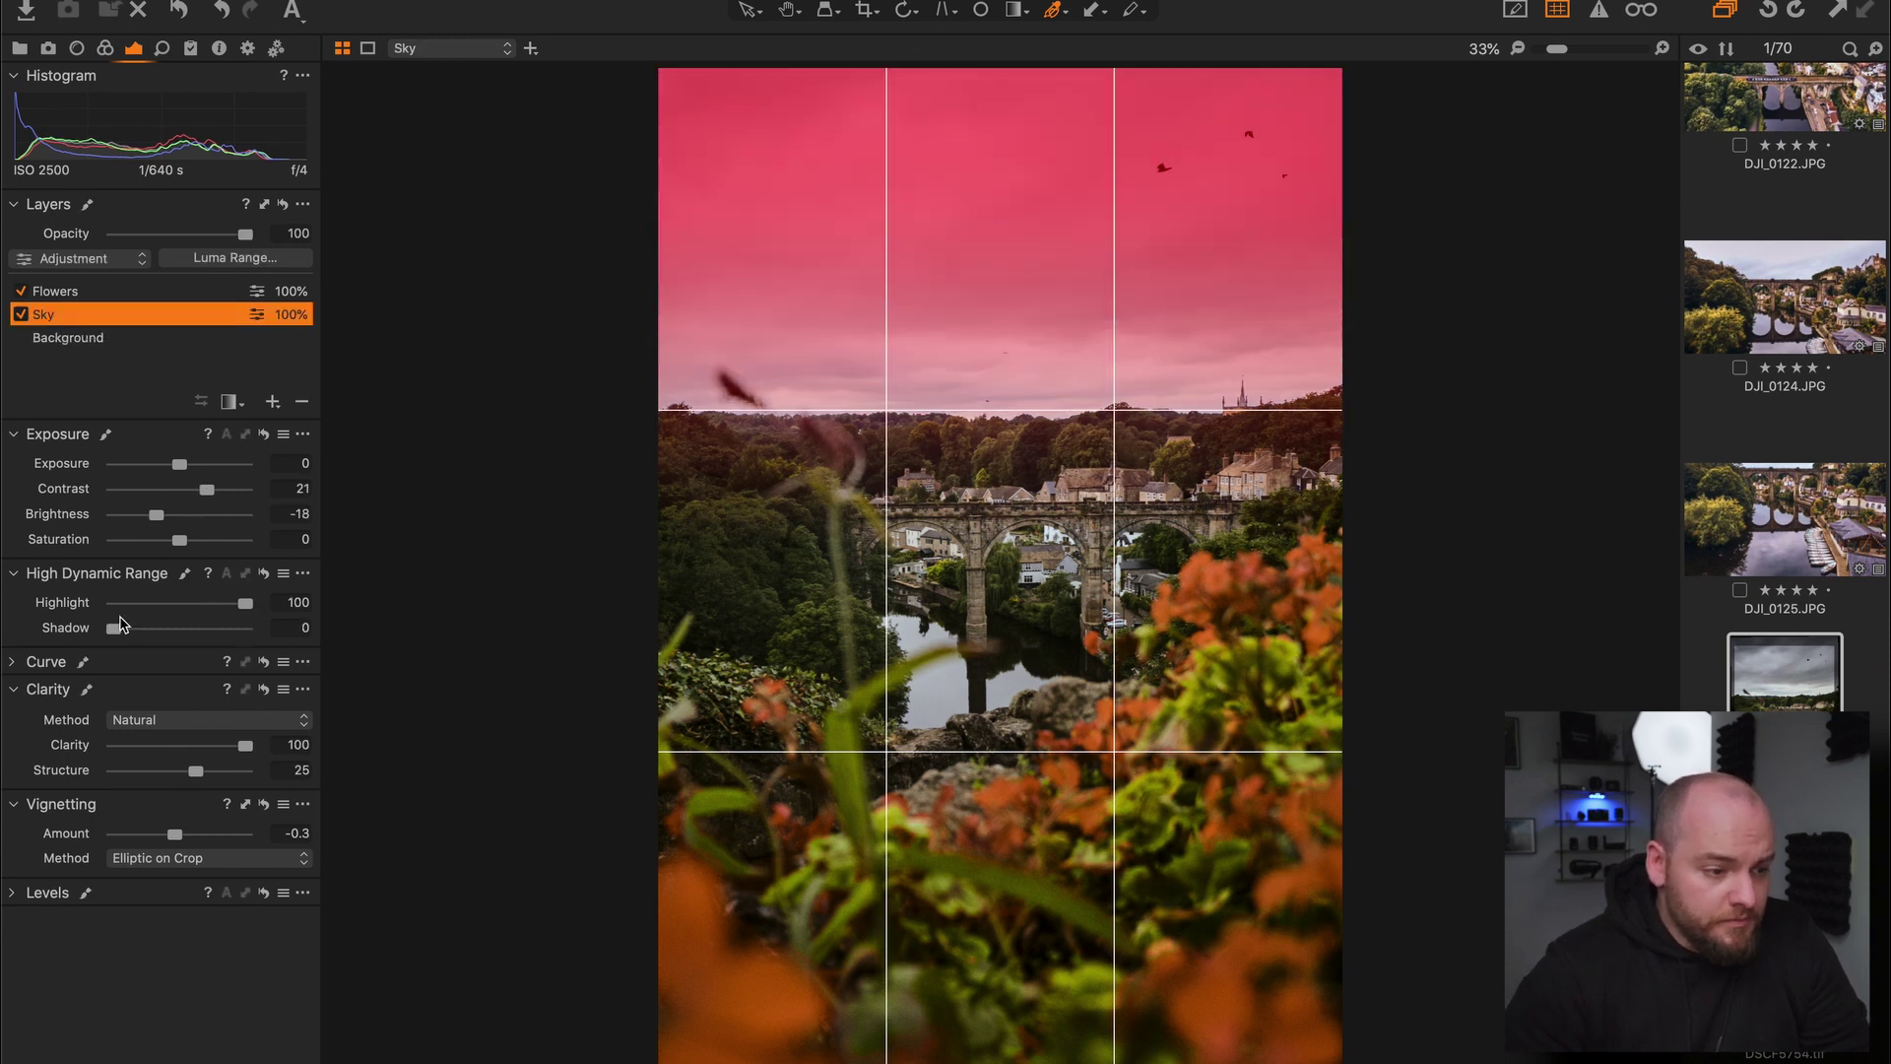
left_click(87, 338)
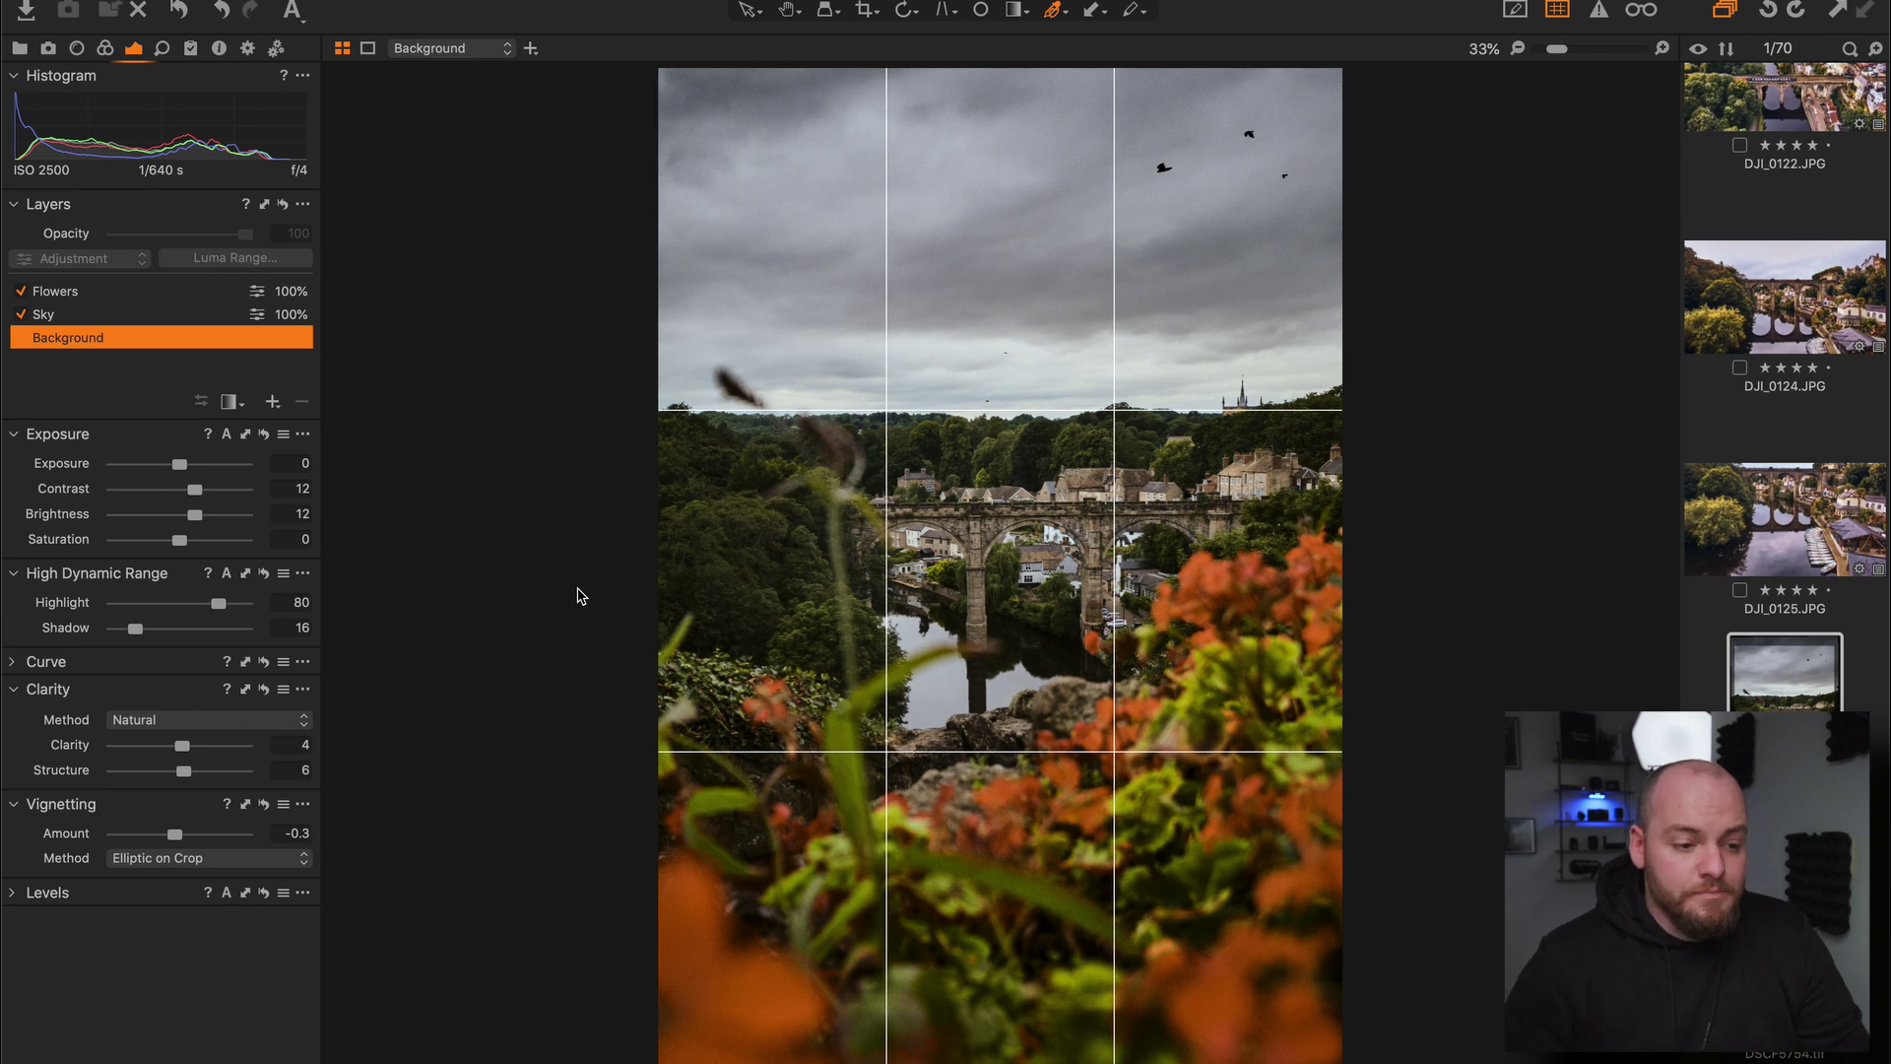
- Add an adjustment layer and brush a mask over the dark trees, the areas beneath the arches and the rocky riverbank
left_click(273, 401)
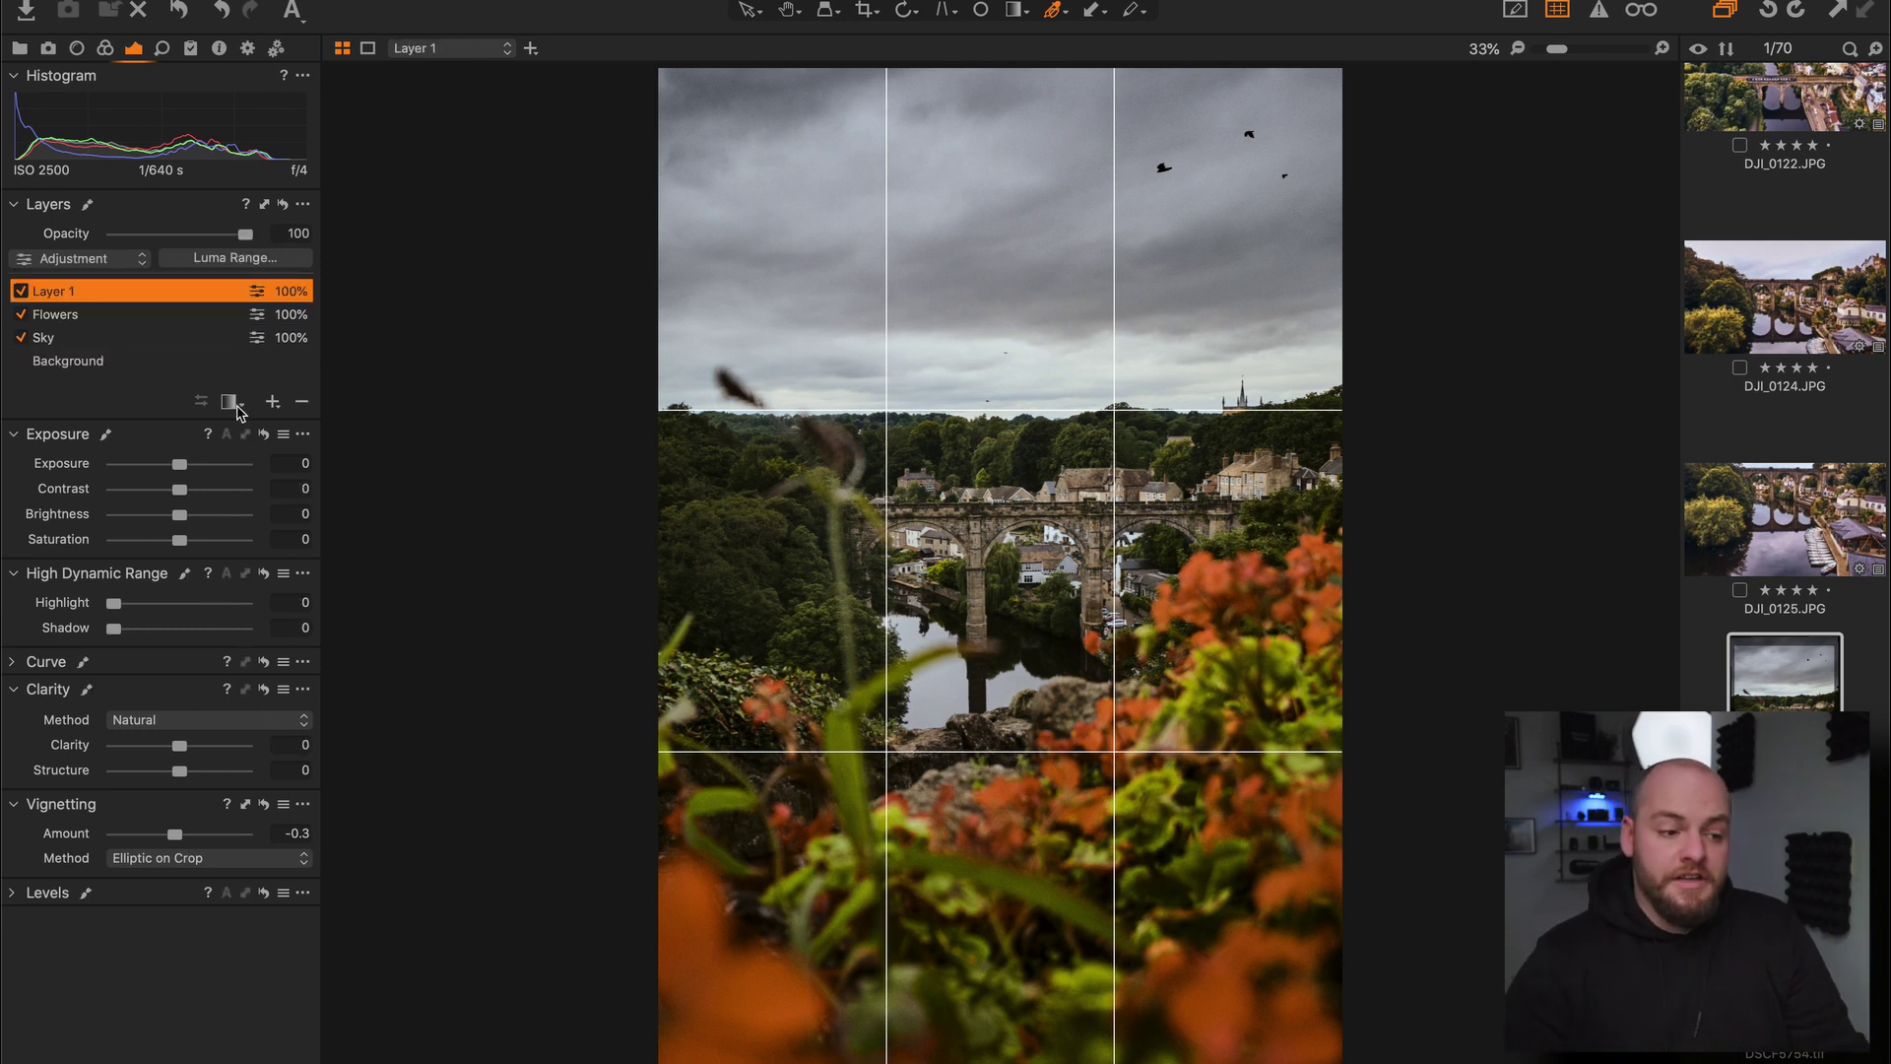
left_click(243, 405)
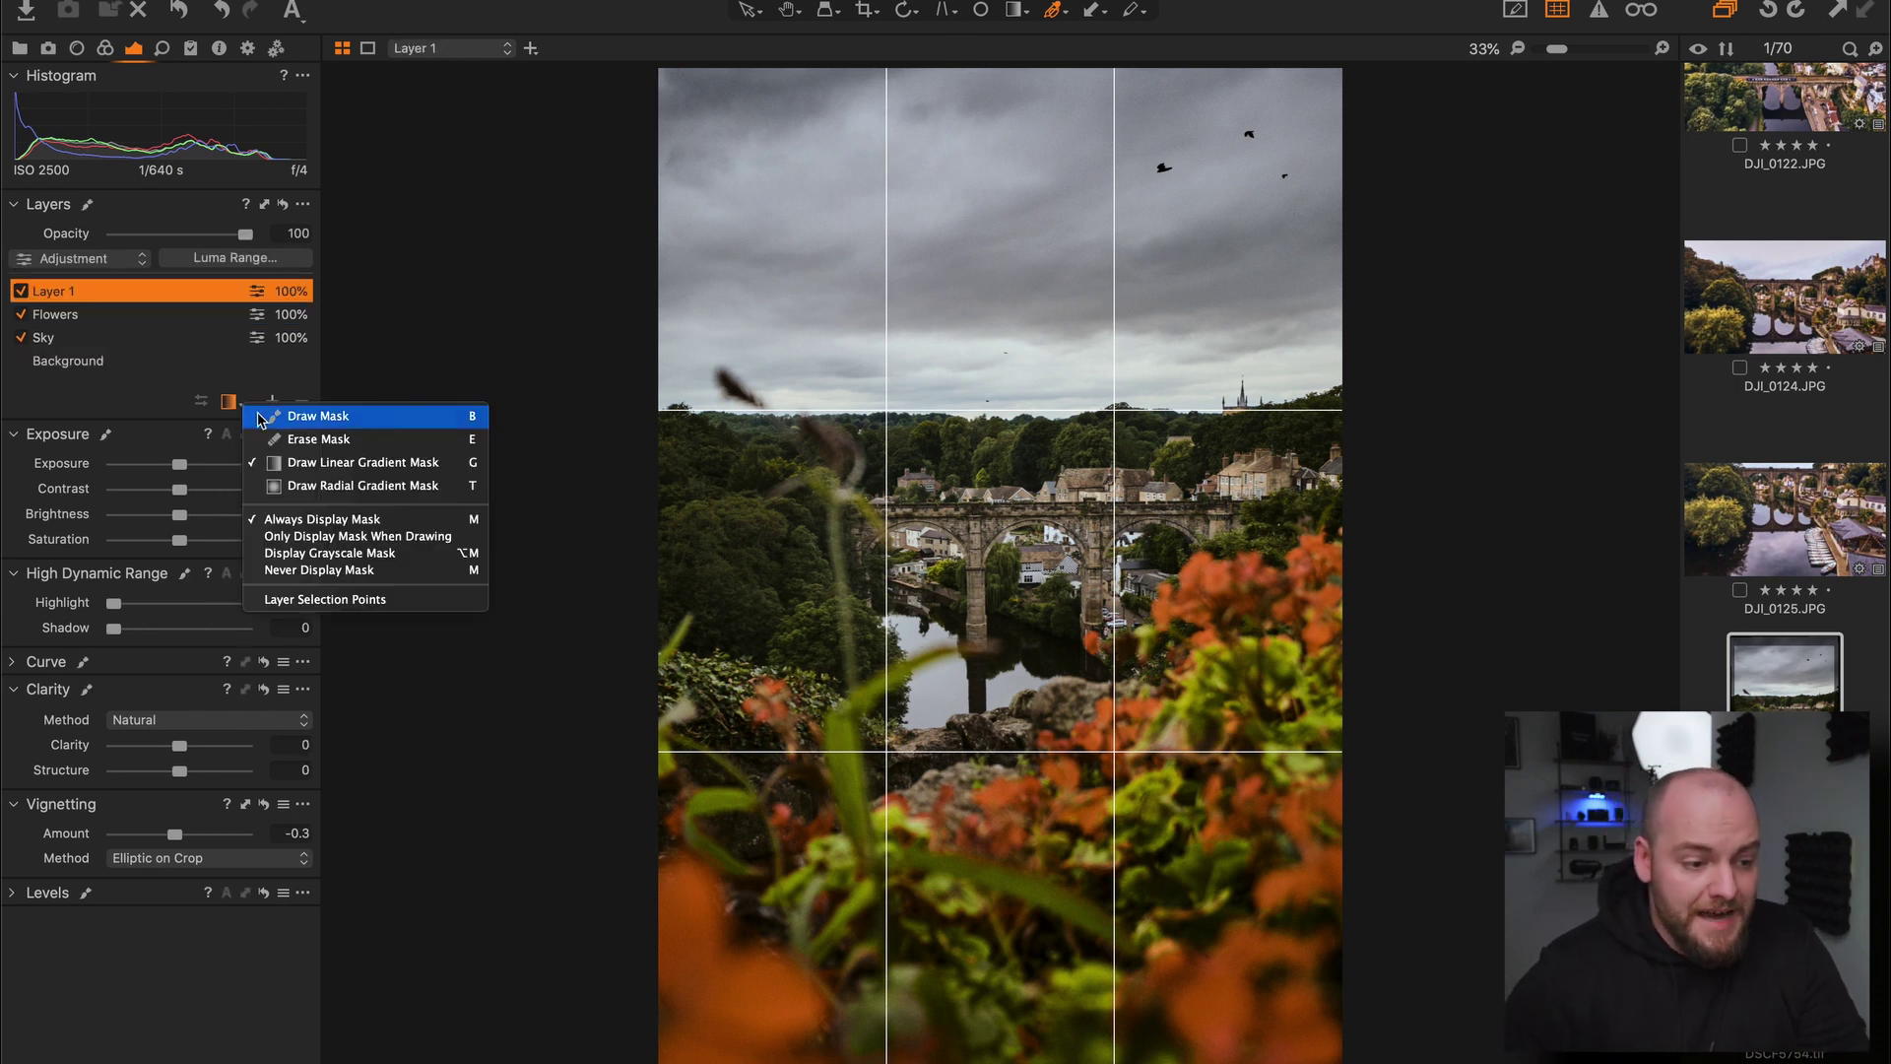
left_click(325, 416)
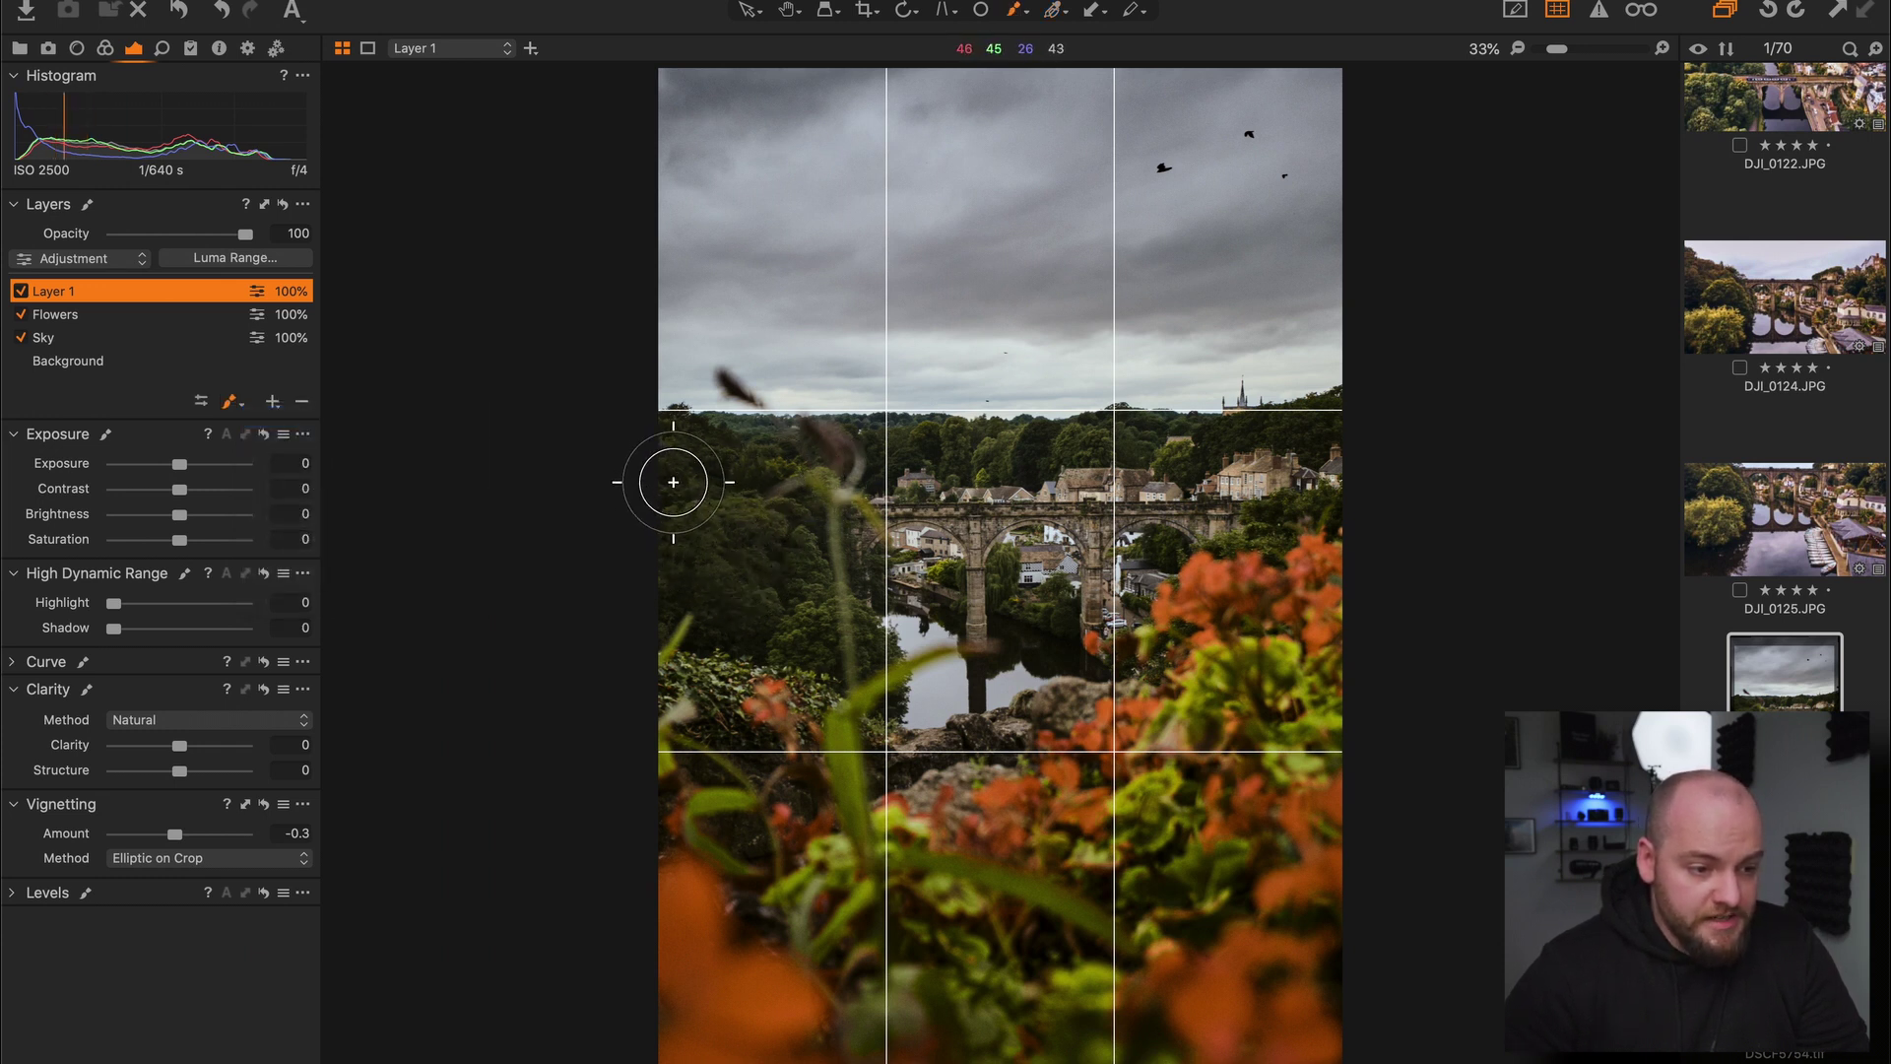
mouse_move(674, 481)
left_mouse_down()
mouse_move(668, 578)
mouse_move(689, 555)
mouse_move(719, 608)
mouse_move(796, 596)
mouse_move(820, 642)
mouse_move(853, 614)
mouse_move(841, 516)
mouse_move(694, 452)
mouse_move(779, 538)
mouse_move(721, 512)
mouse_move(805, 522)
mouse_move(804, 480)
mouse_move(764, 441)
mouse_move(1042, 456)
mouse_move(1335, 419)
left_mouse_up()
left_click(1041, 598)
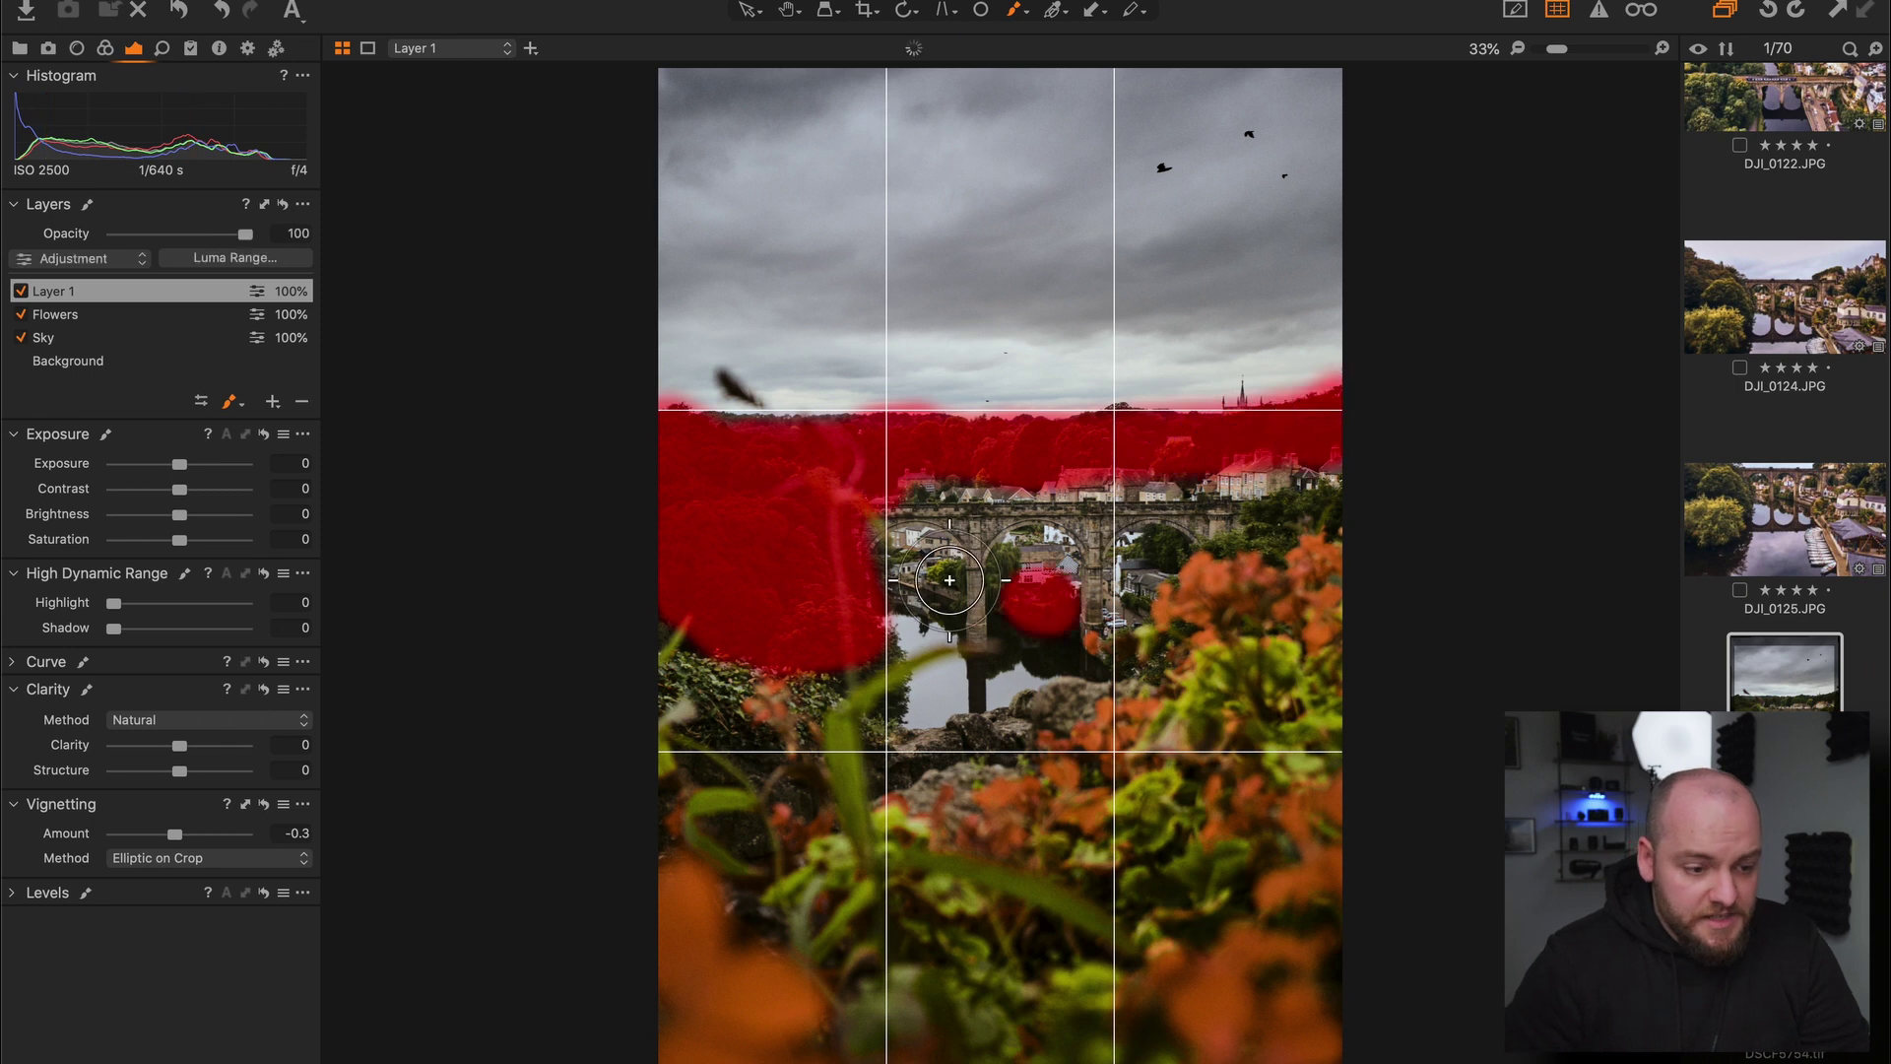
left_click(949, 580)
mouse_move(654, 663)
left_mouse_down()
mouse_move(696, 707)
mouse_move(800, 695)
mouse_move(820, 729)
mouse_move(821, 699)
mouse_move(675, 716)
mouse_move(758, 761)
mouse_move(846, 763)
mouse_move(1169, 657)
left_mouse_up()
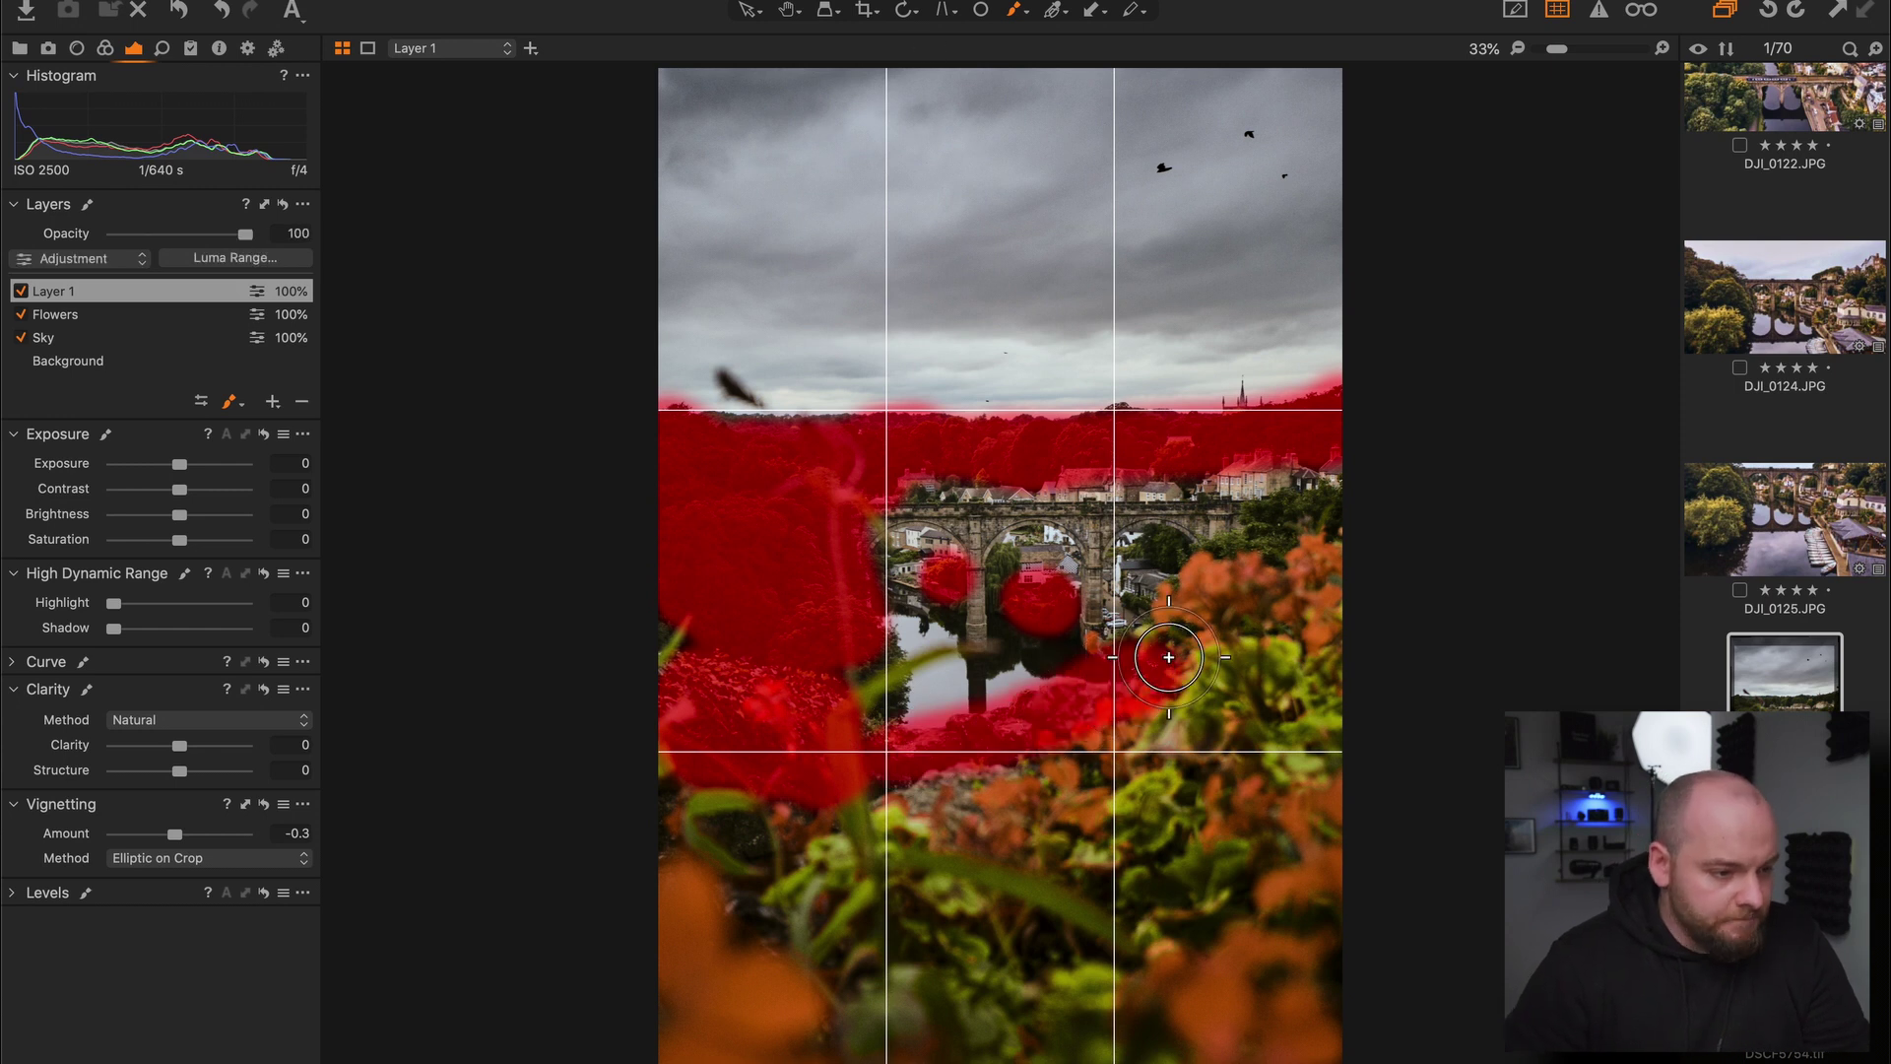
left_click_drag(1264, 463, 1300, 542)
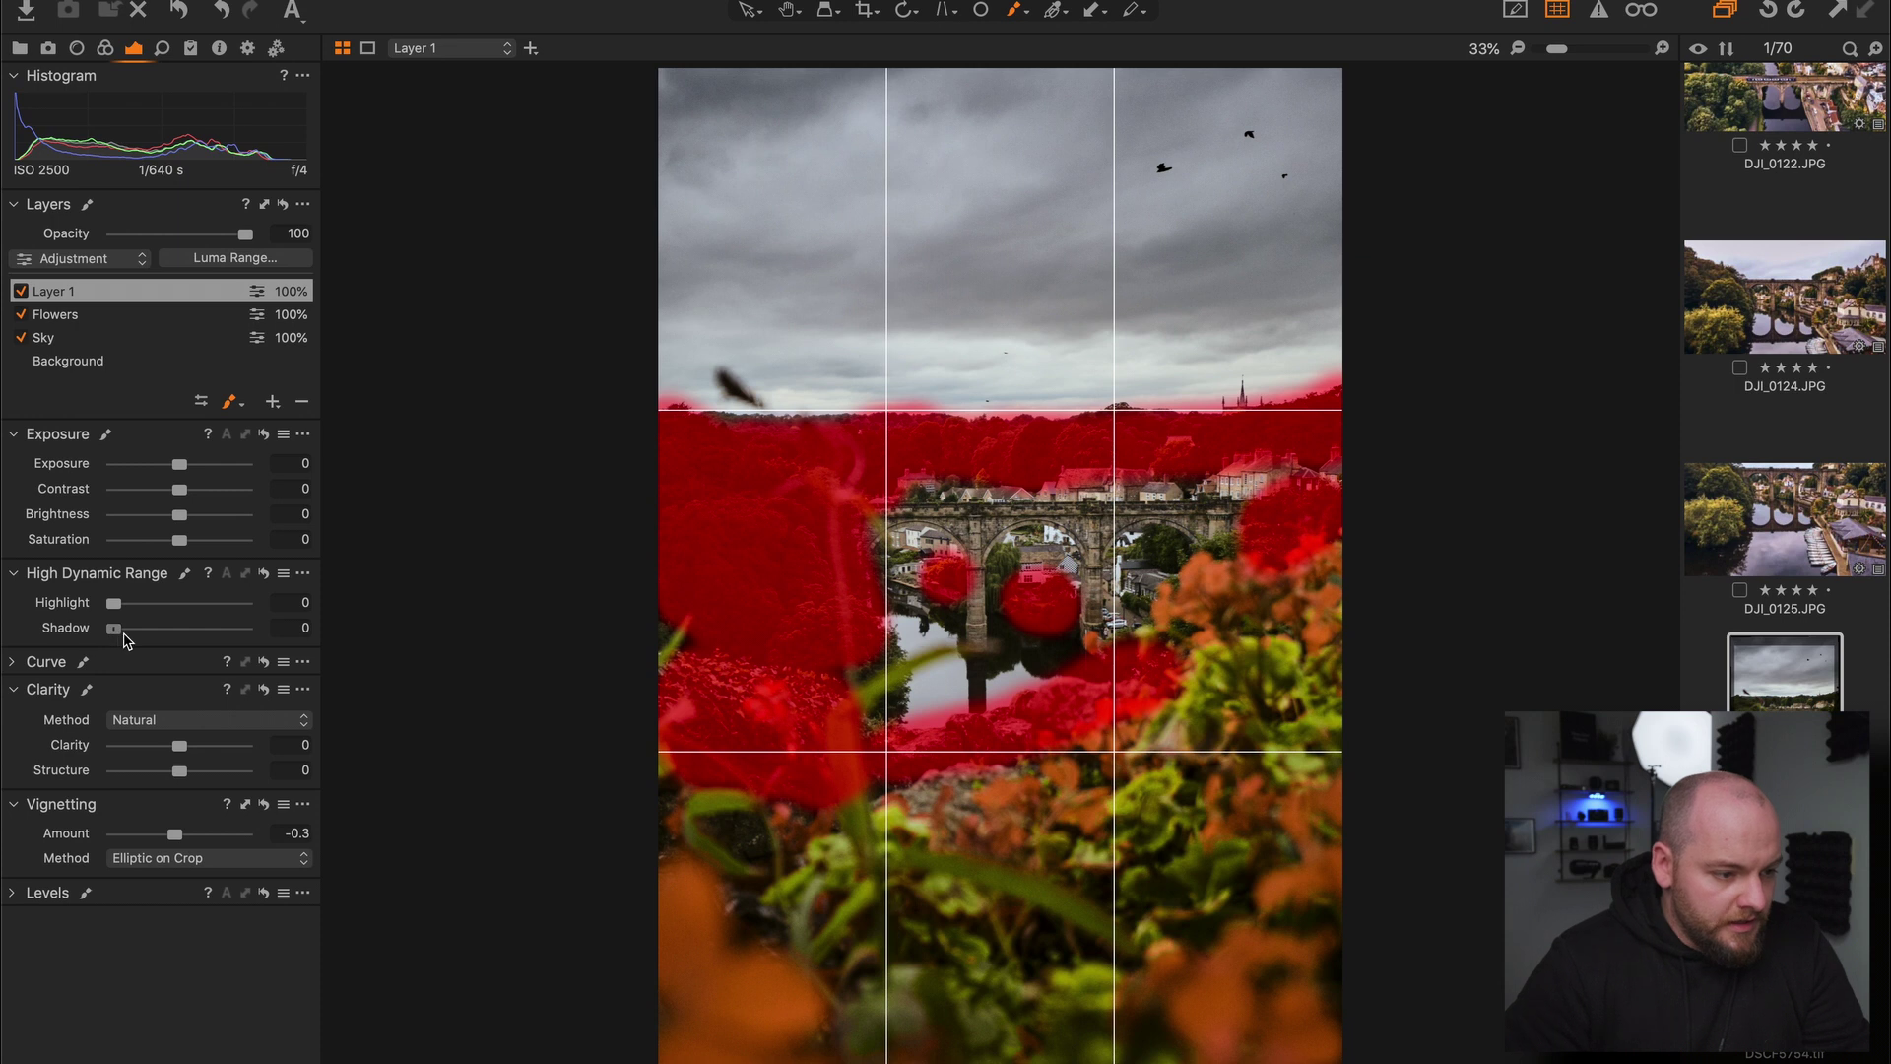
- Set the shadow recovery to 14 and the brightness to -6 on the trees and riverbank layer
left_click_drag(125, 636, 140, 640)
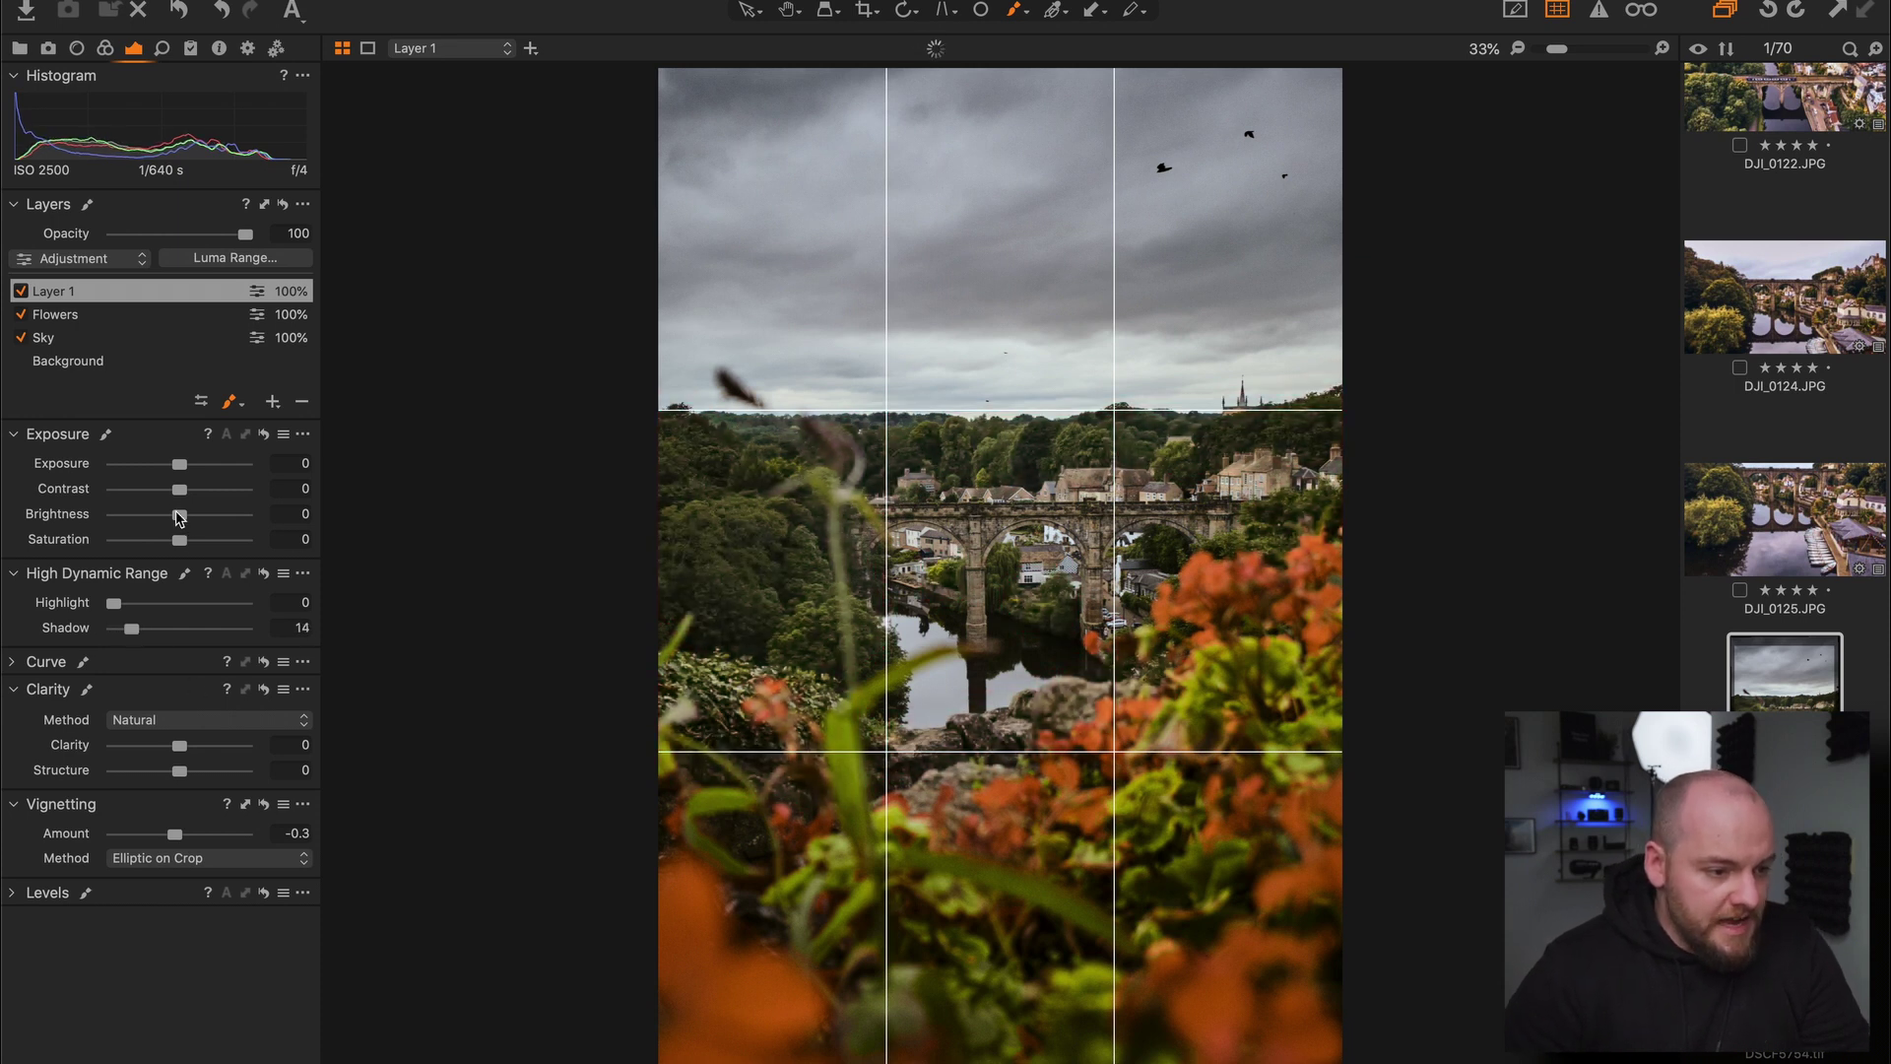
left_click_drag(174, 526, 169, 530)
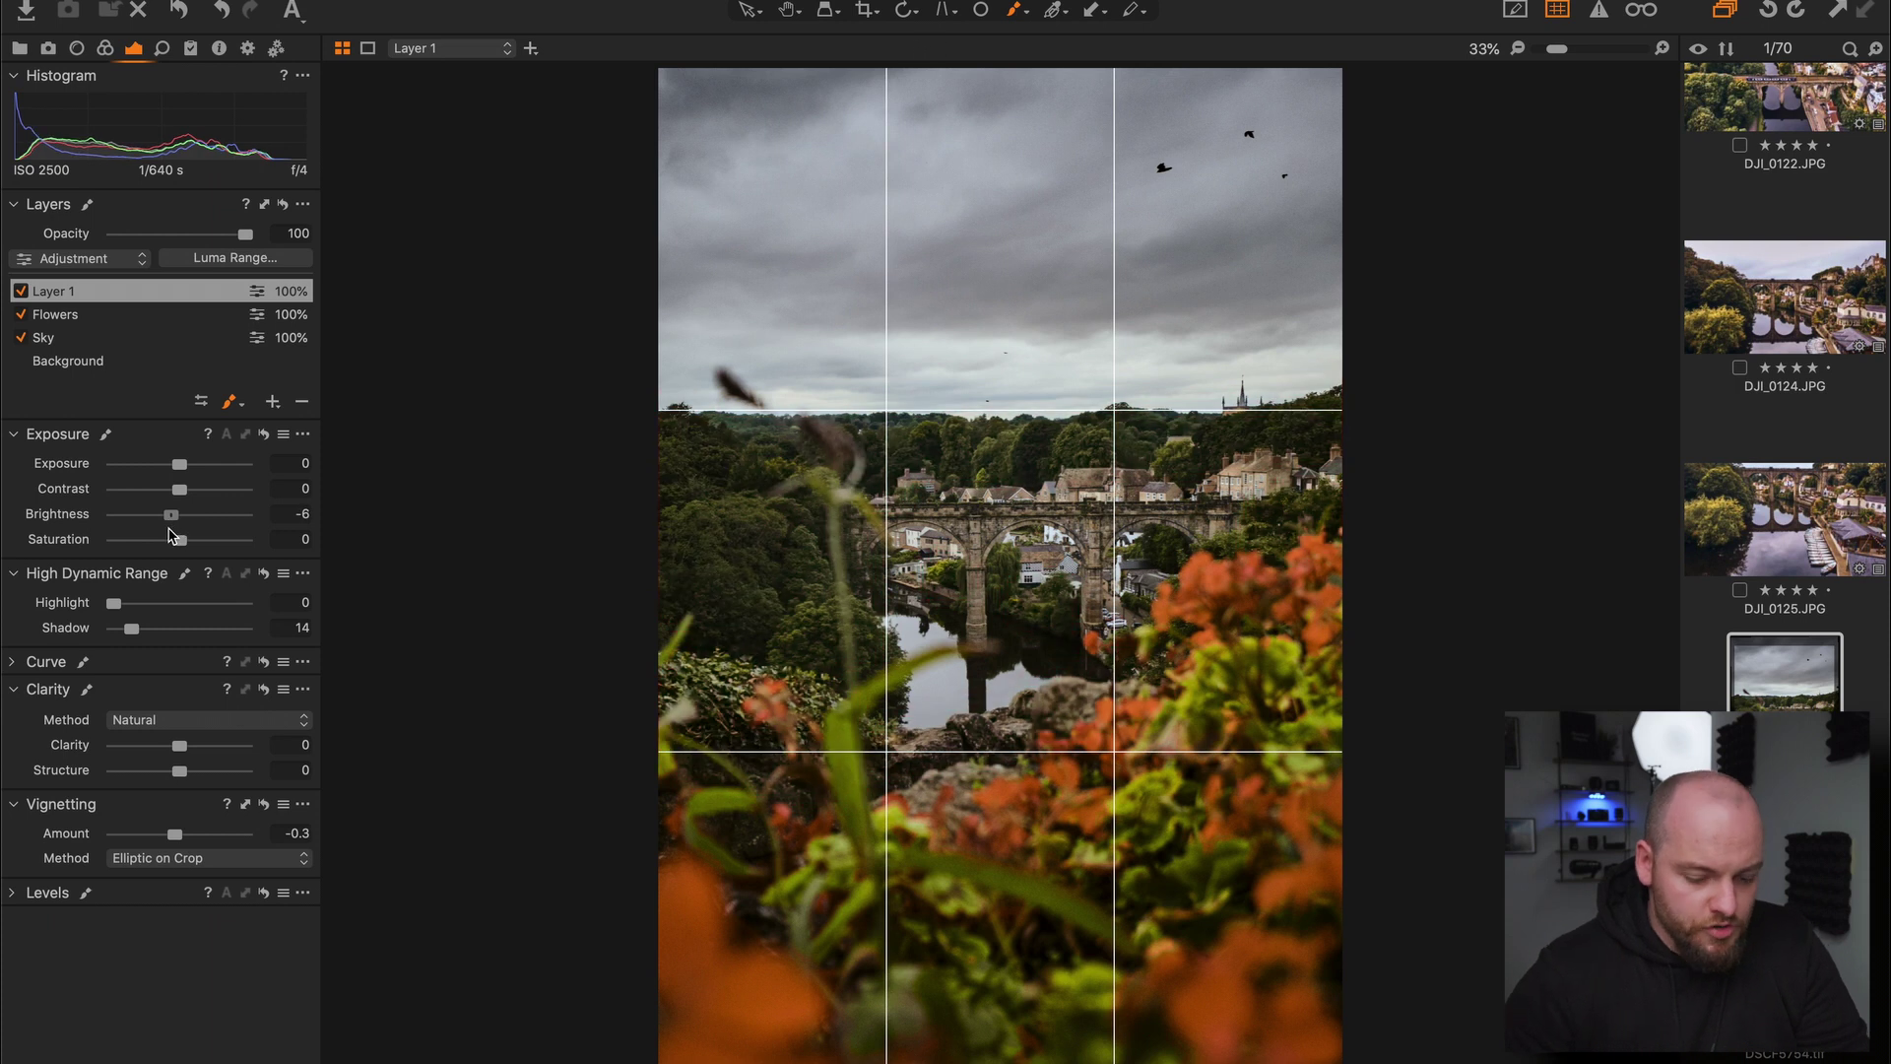
- Add another adjustment layer and brush a mask over the viaduct's deck and pillars
left_click(273, 402)
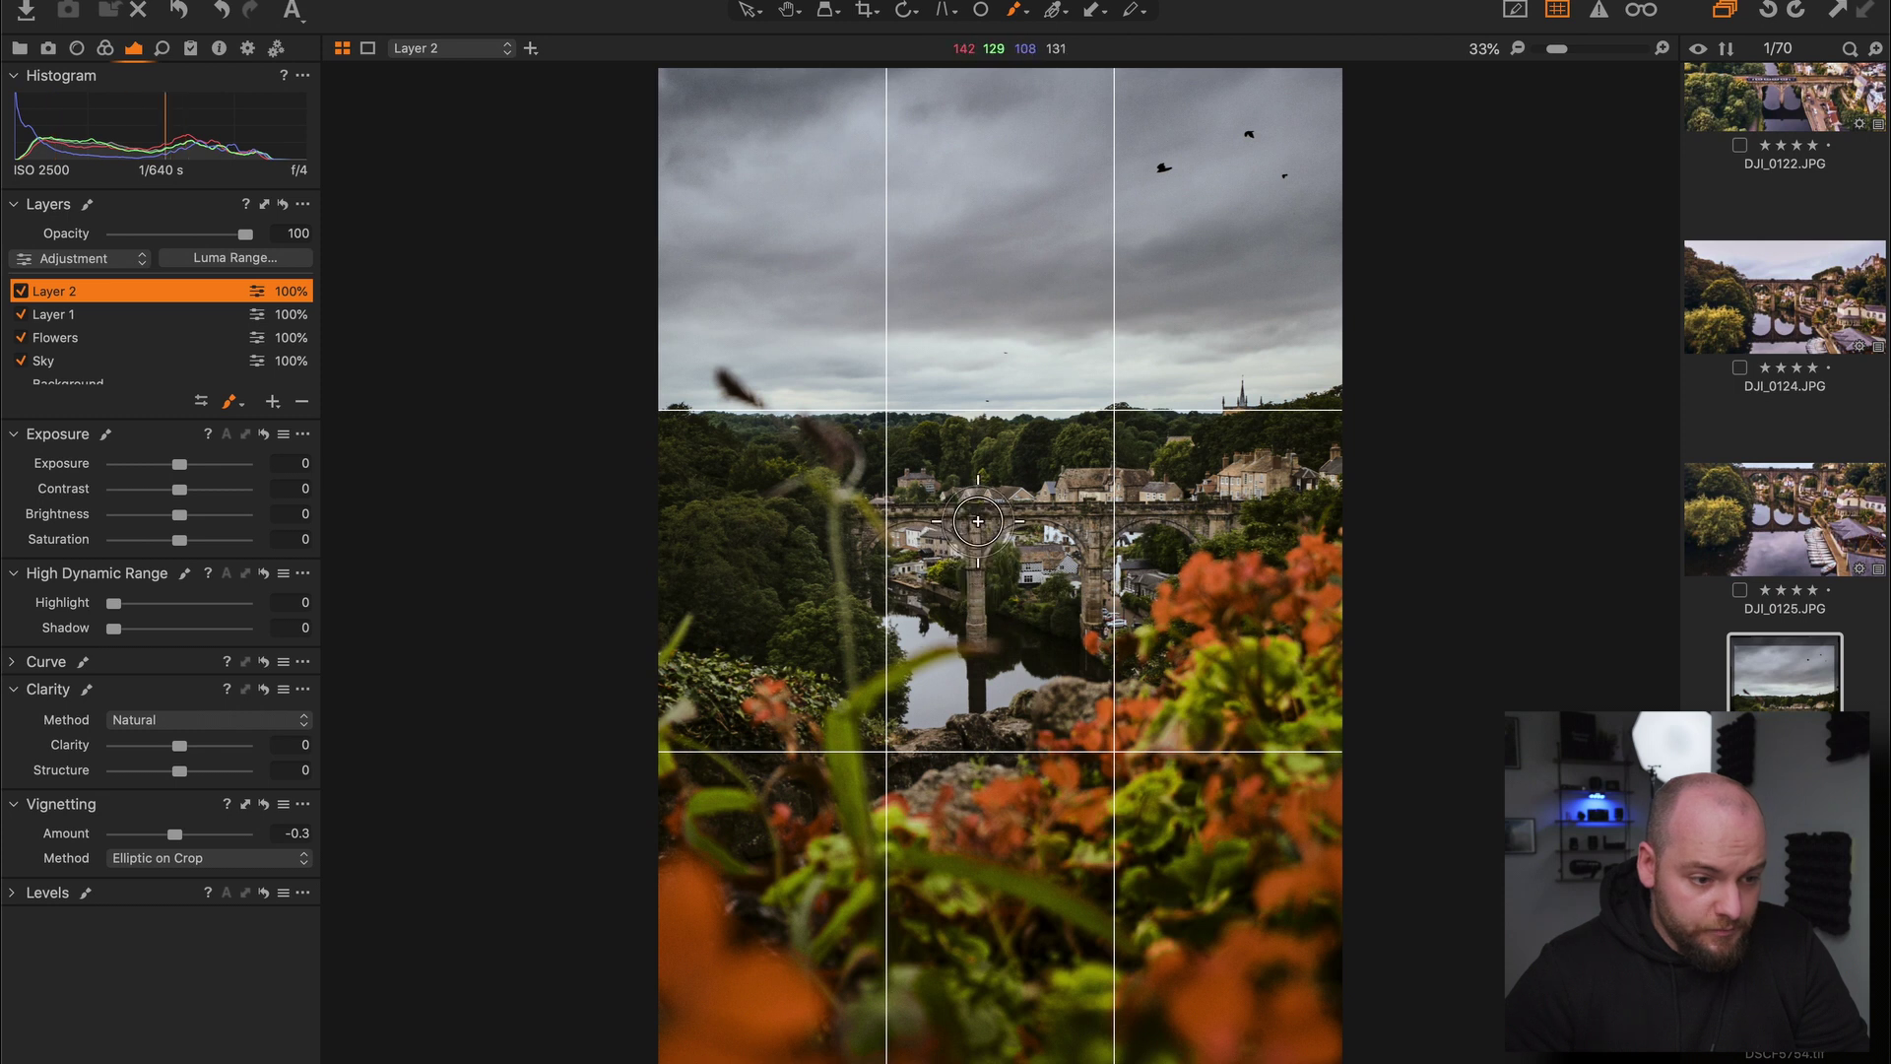
mouse_move(975, 567)
left_mouse_down()
mouse_move(977, 630)
mouse_move(976, 512)
mouse_move(862, 520)
mouse_move(956, 538)
mouse_move(1109, 515)
mouse_move(1100, 627)
mouse_move(1099, 523)
mouse_move(1280, 507)
left_mouse_up()
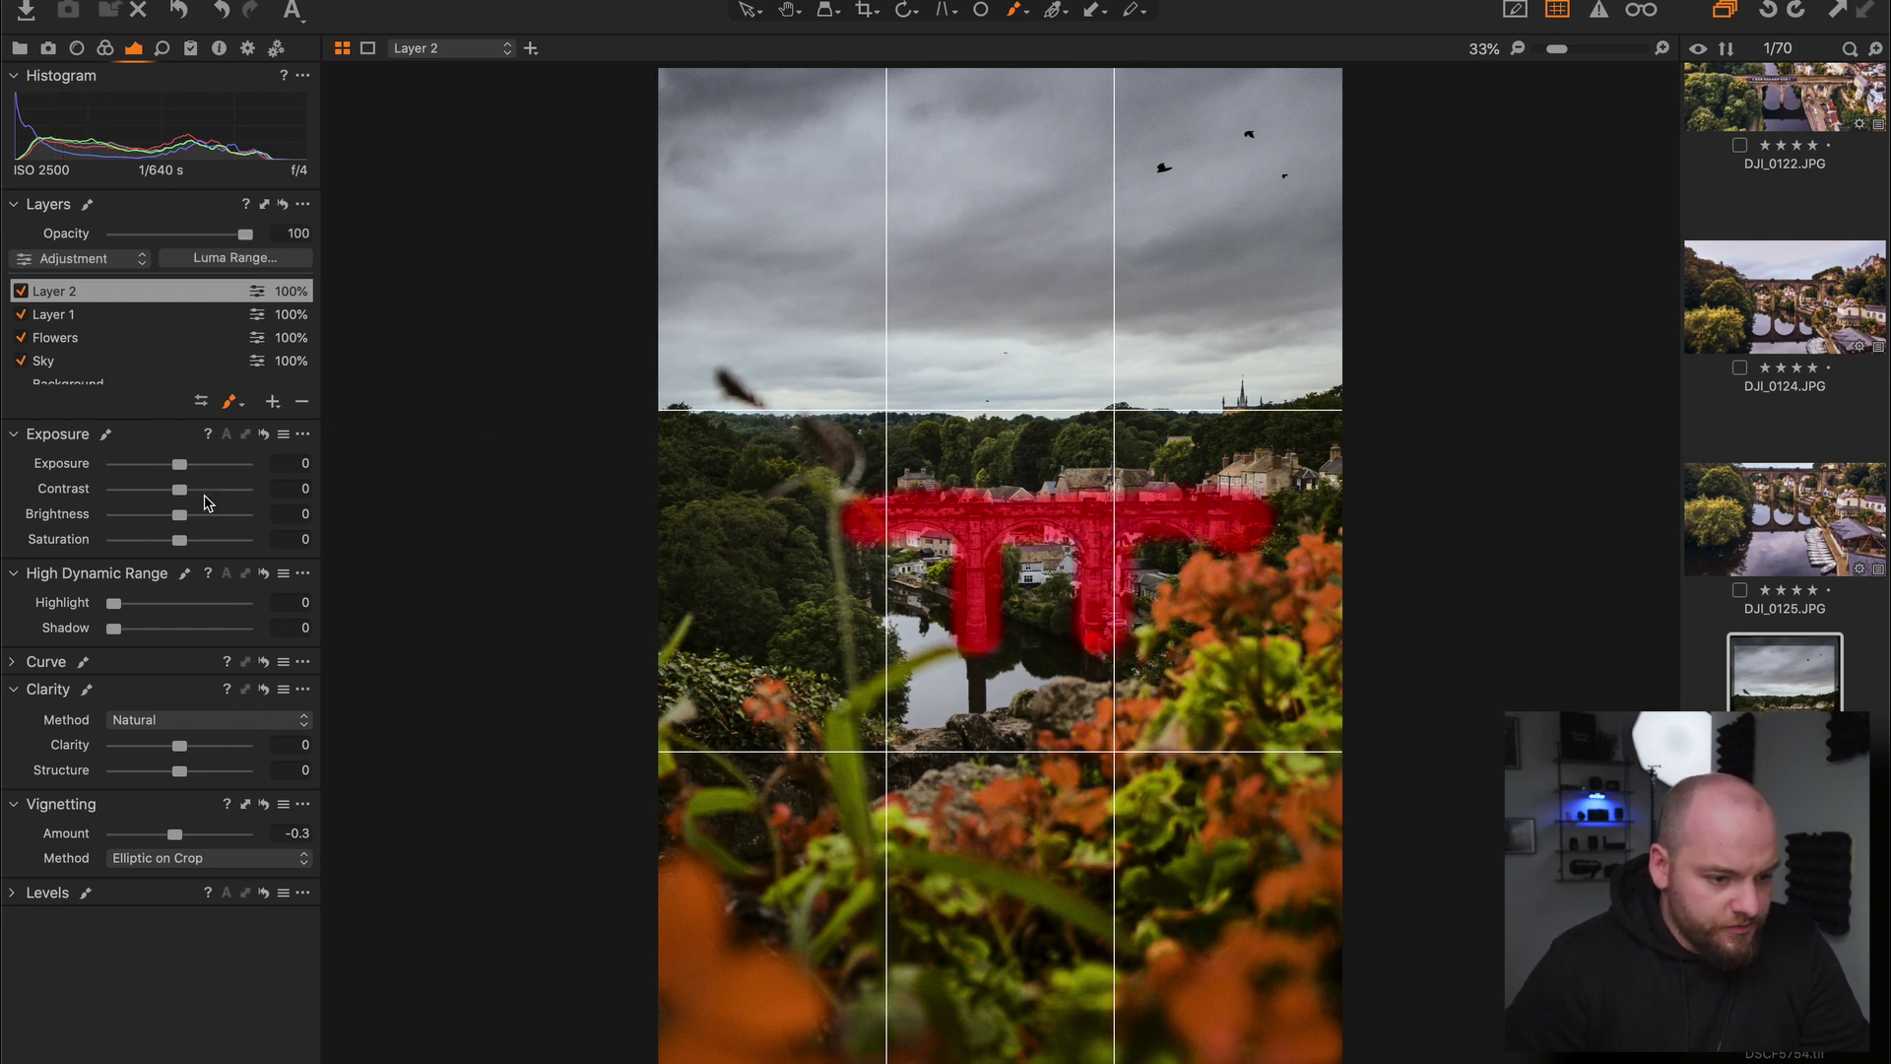
- Set the viaduct layer's contrast to 7, brightness to -5, shadow to 4 and clarity to 8
mouse_move(189, 503)
left_mouse_down()
mouse_move(191, 567)
mouse_move(169, 530)
left_mouse_up()
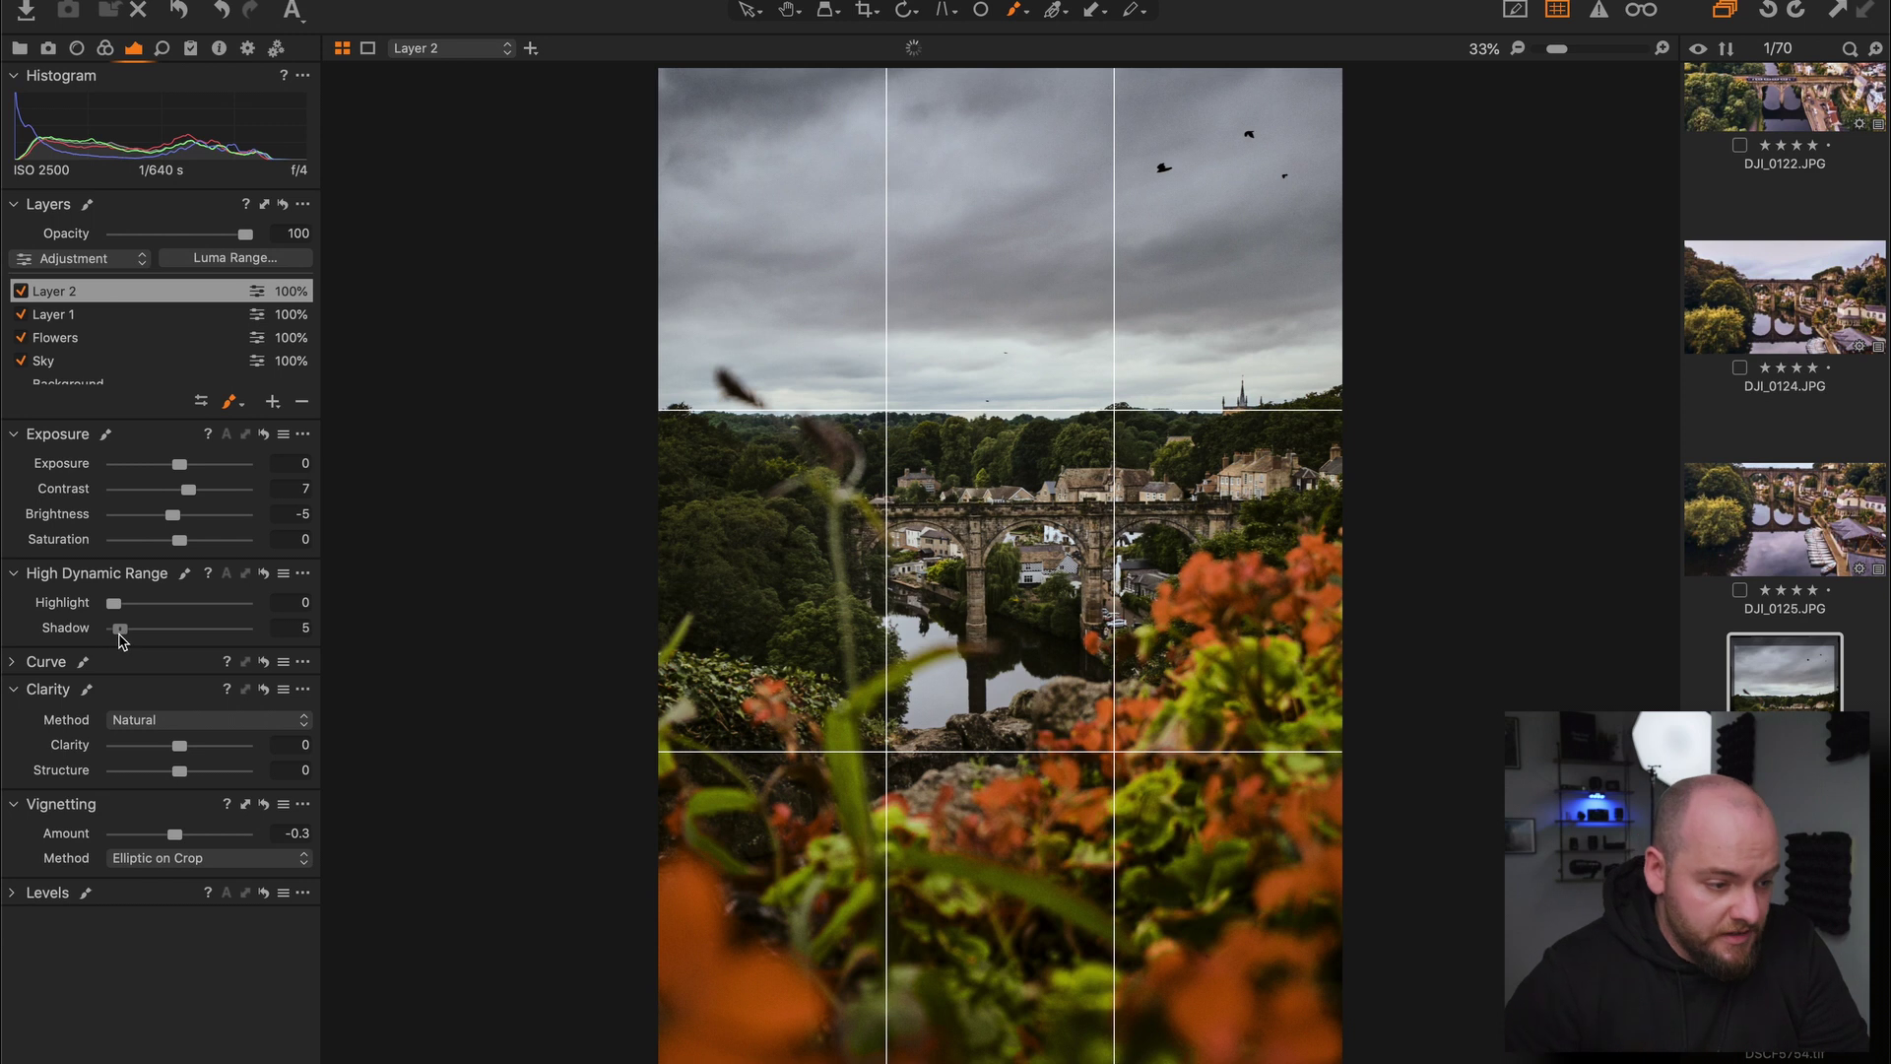
key("m")
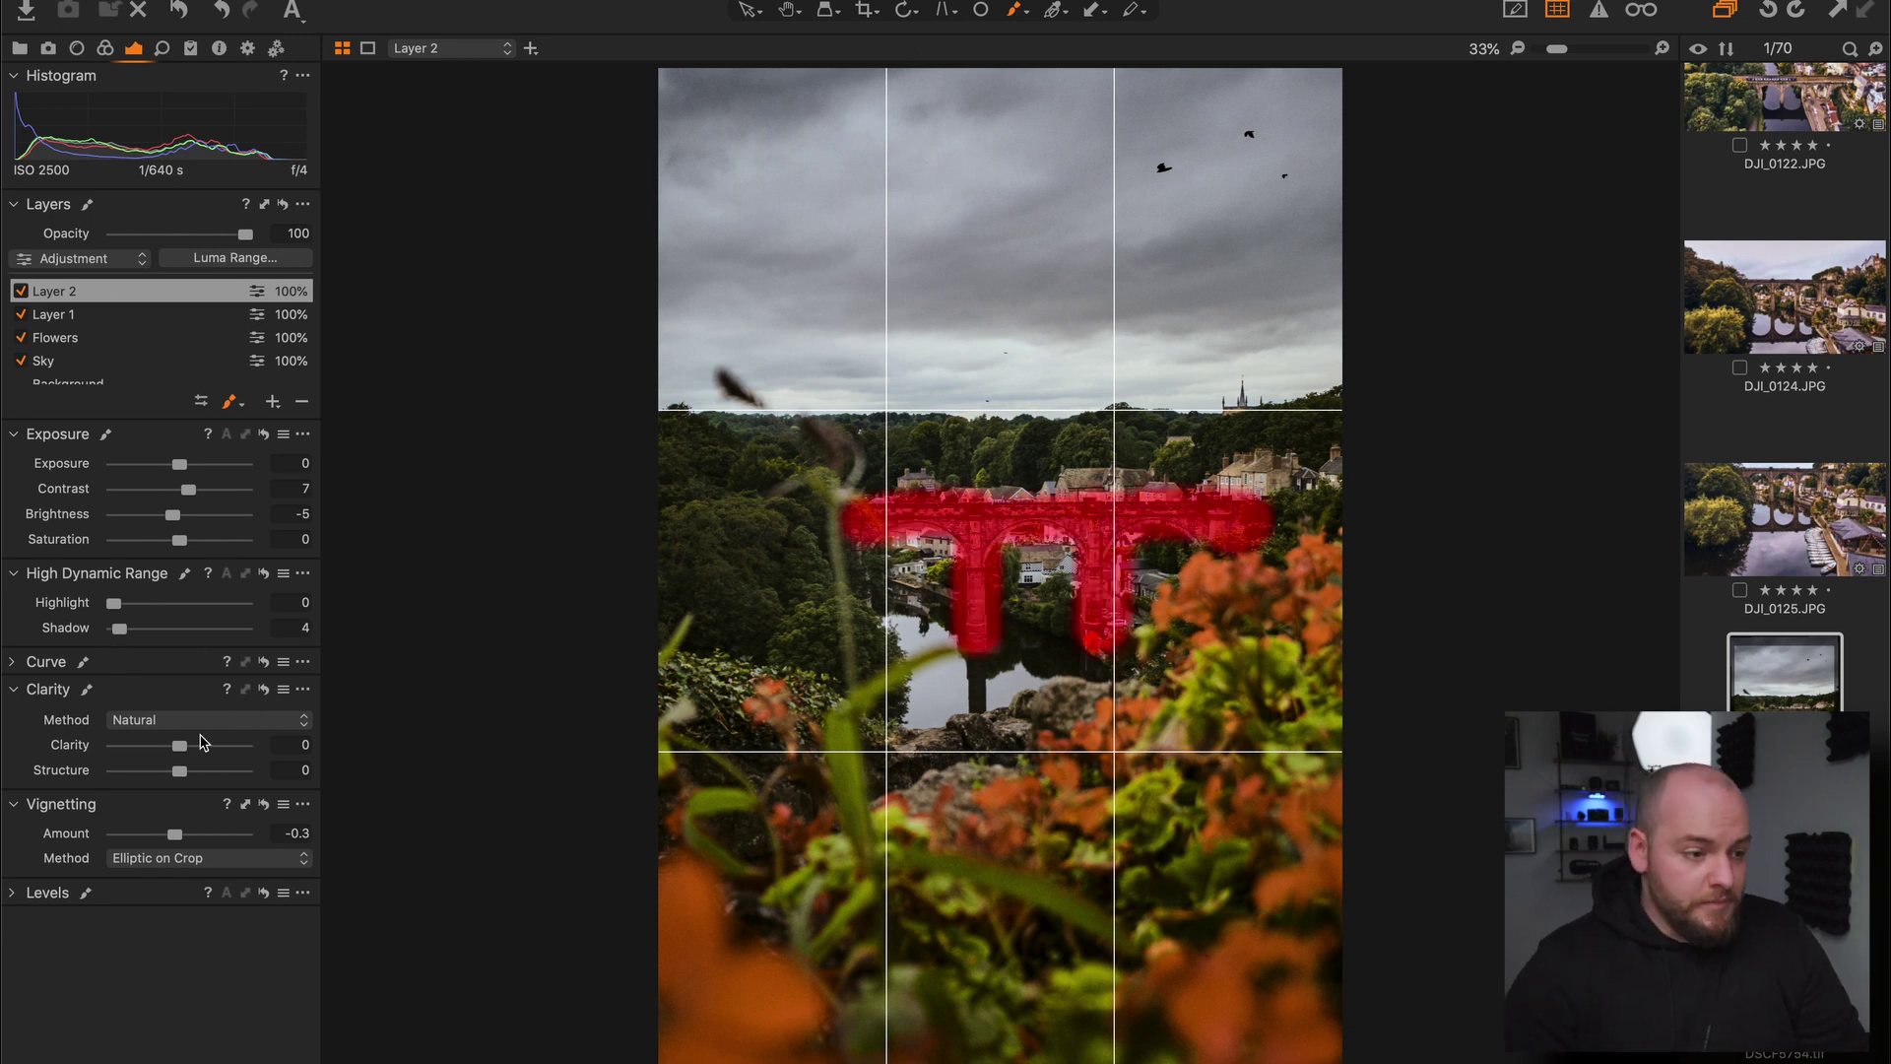
left_click_drag(180, 755, 189, 760)
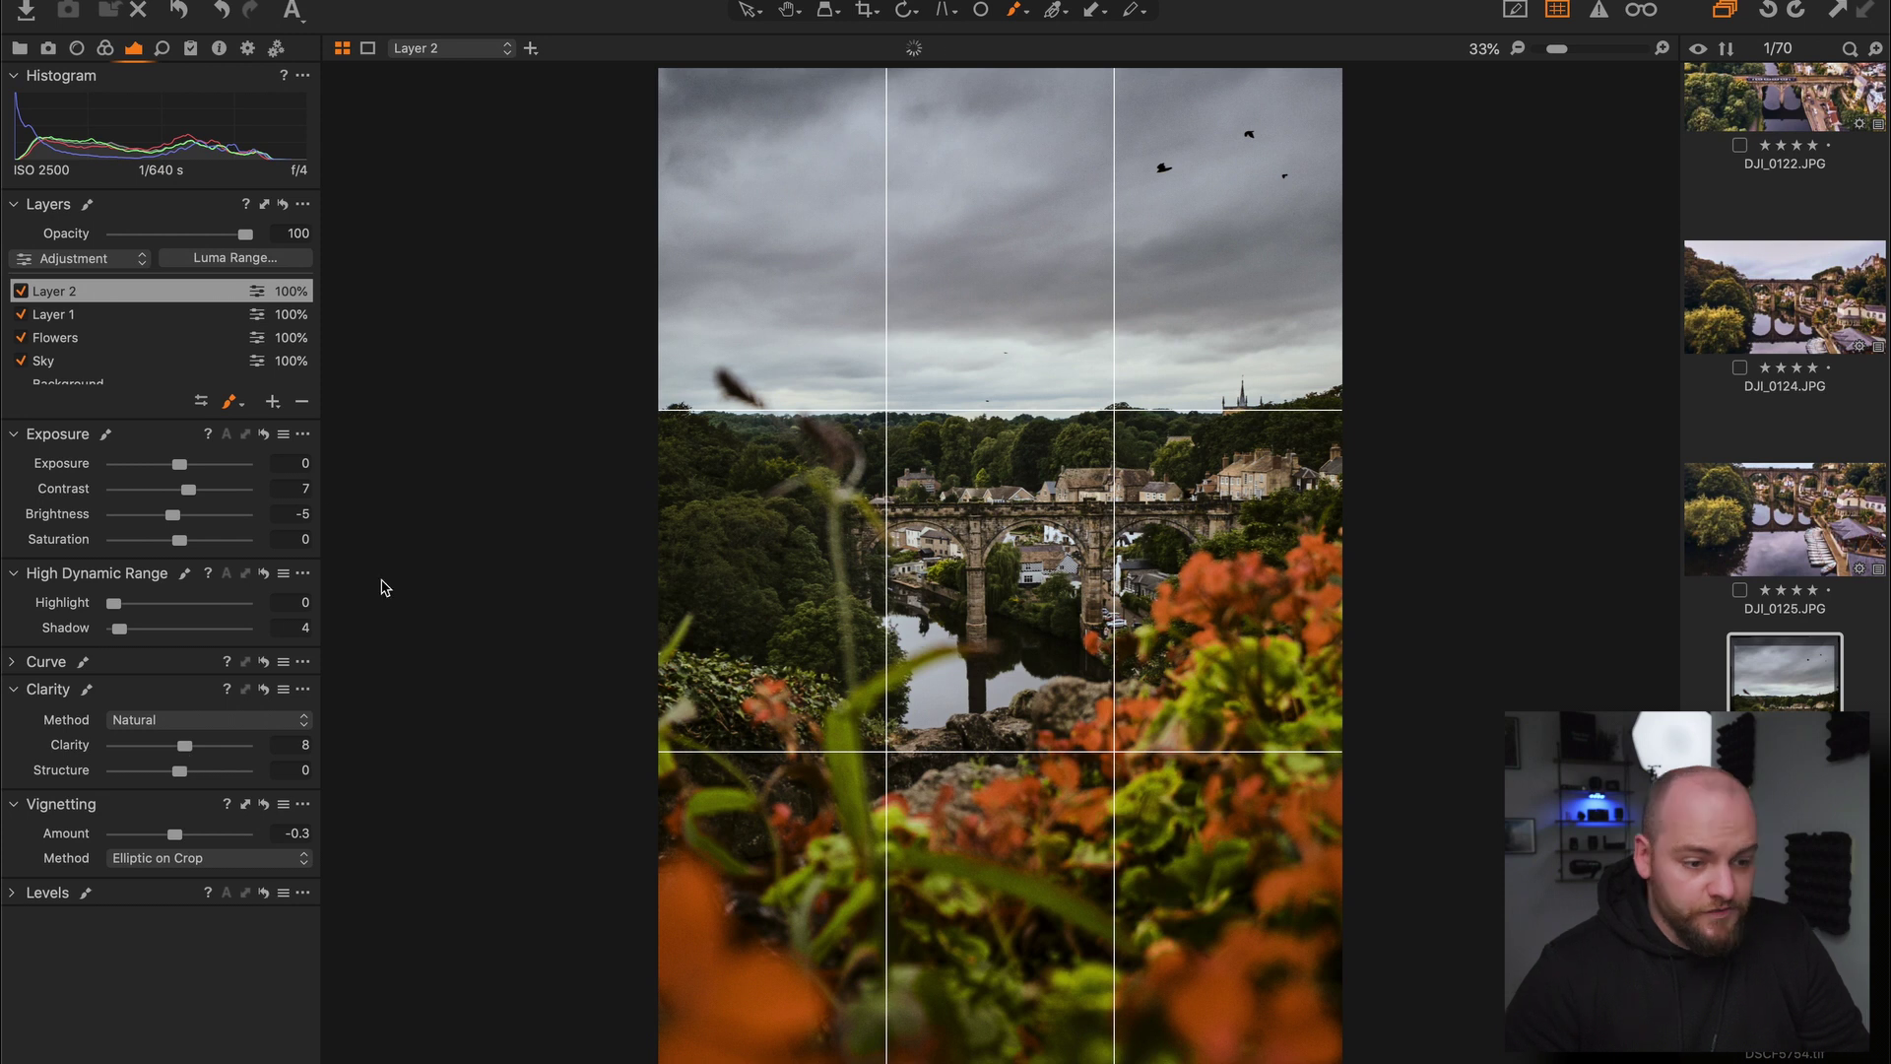
- Select the Background layer and compare the edited photo with its unadjusted state
key("m")
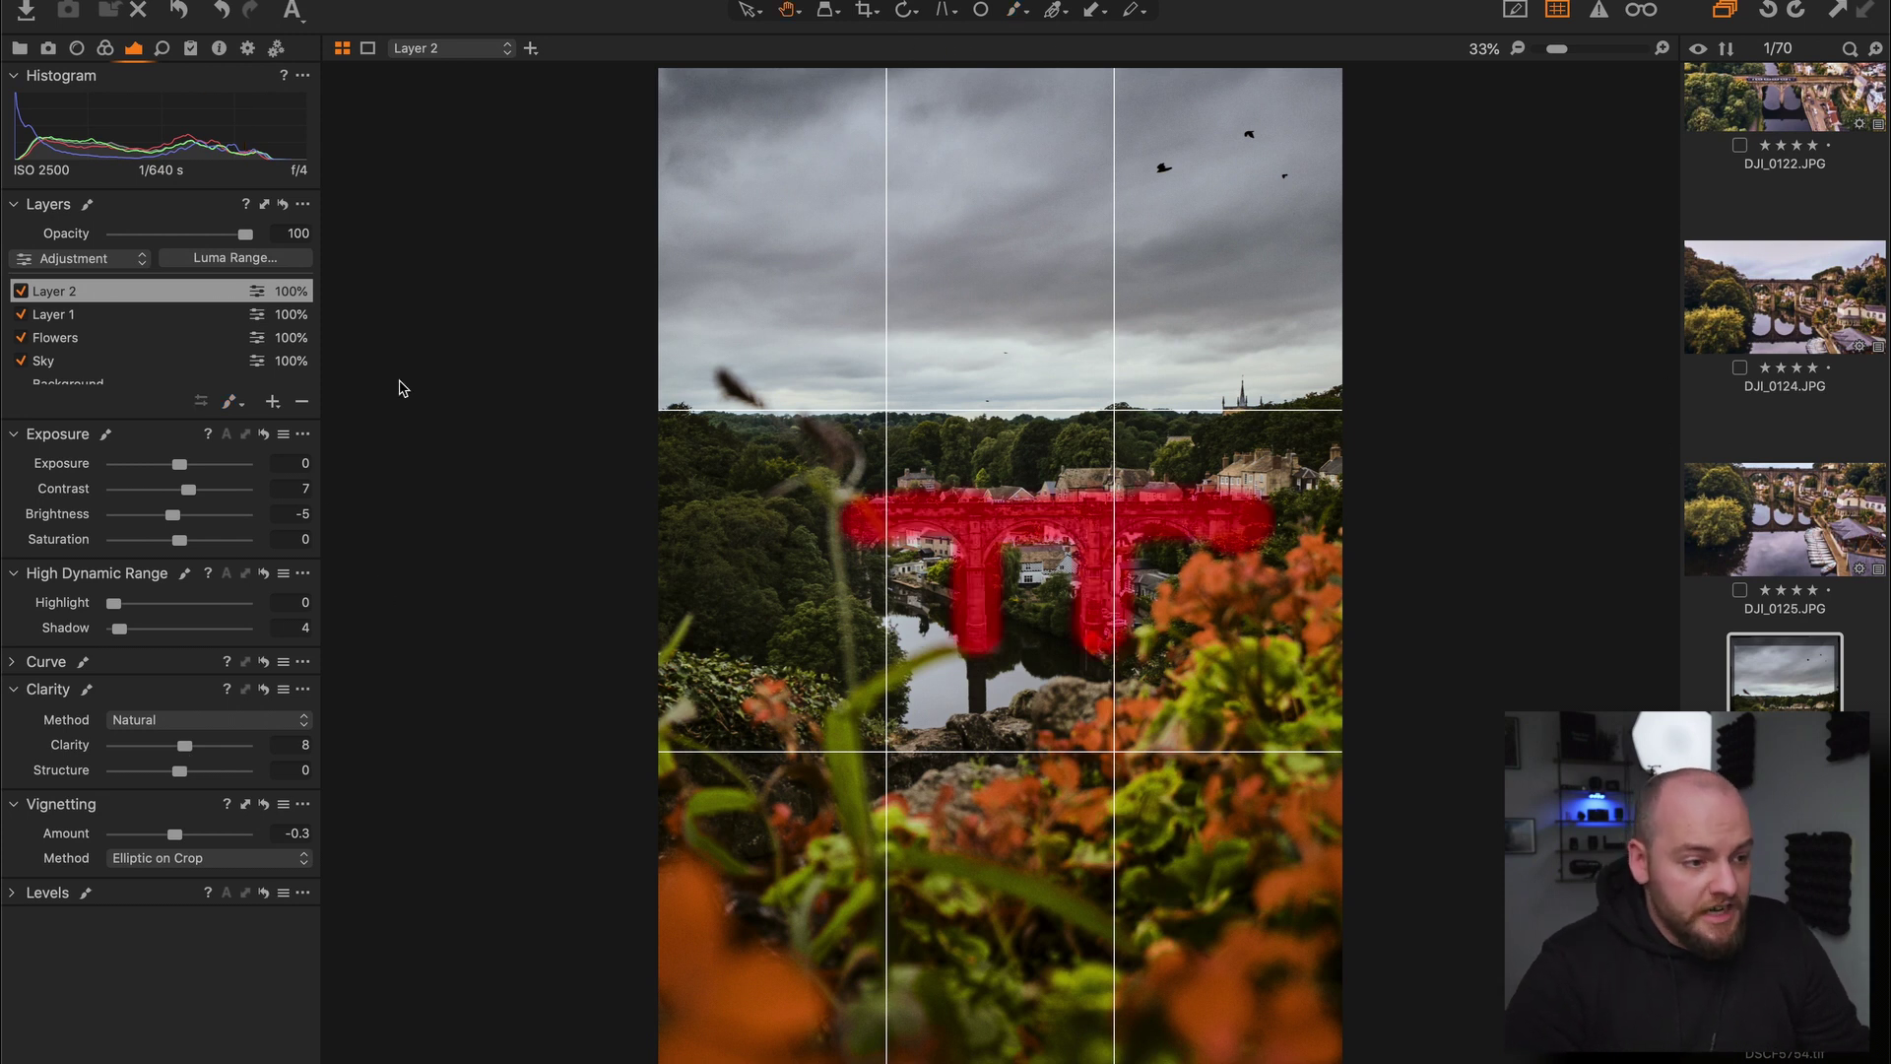
left_click(57, 388)
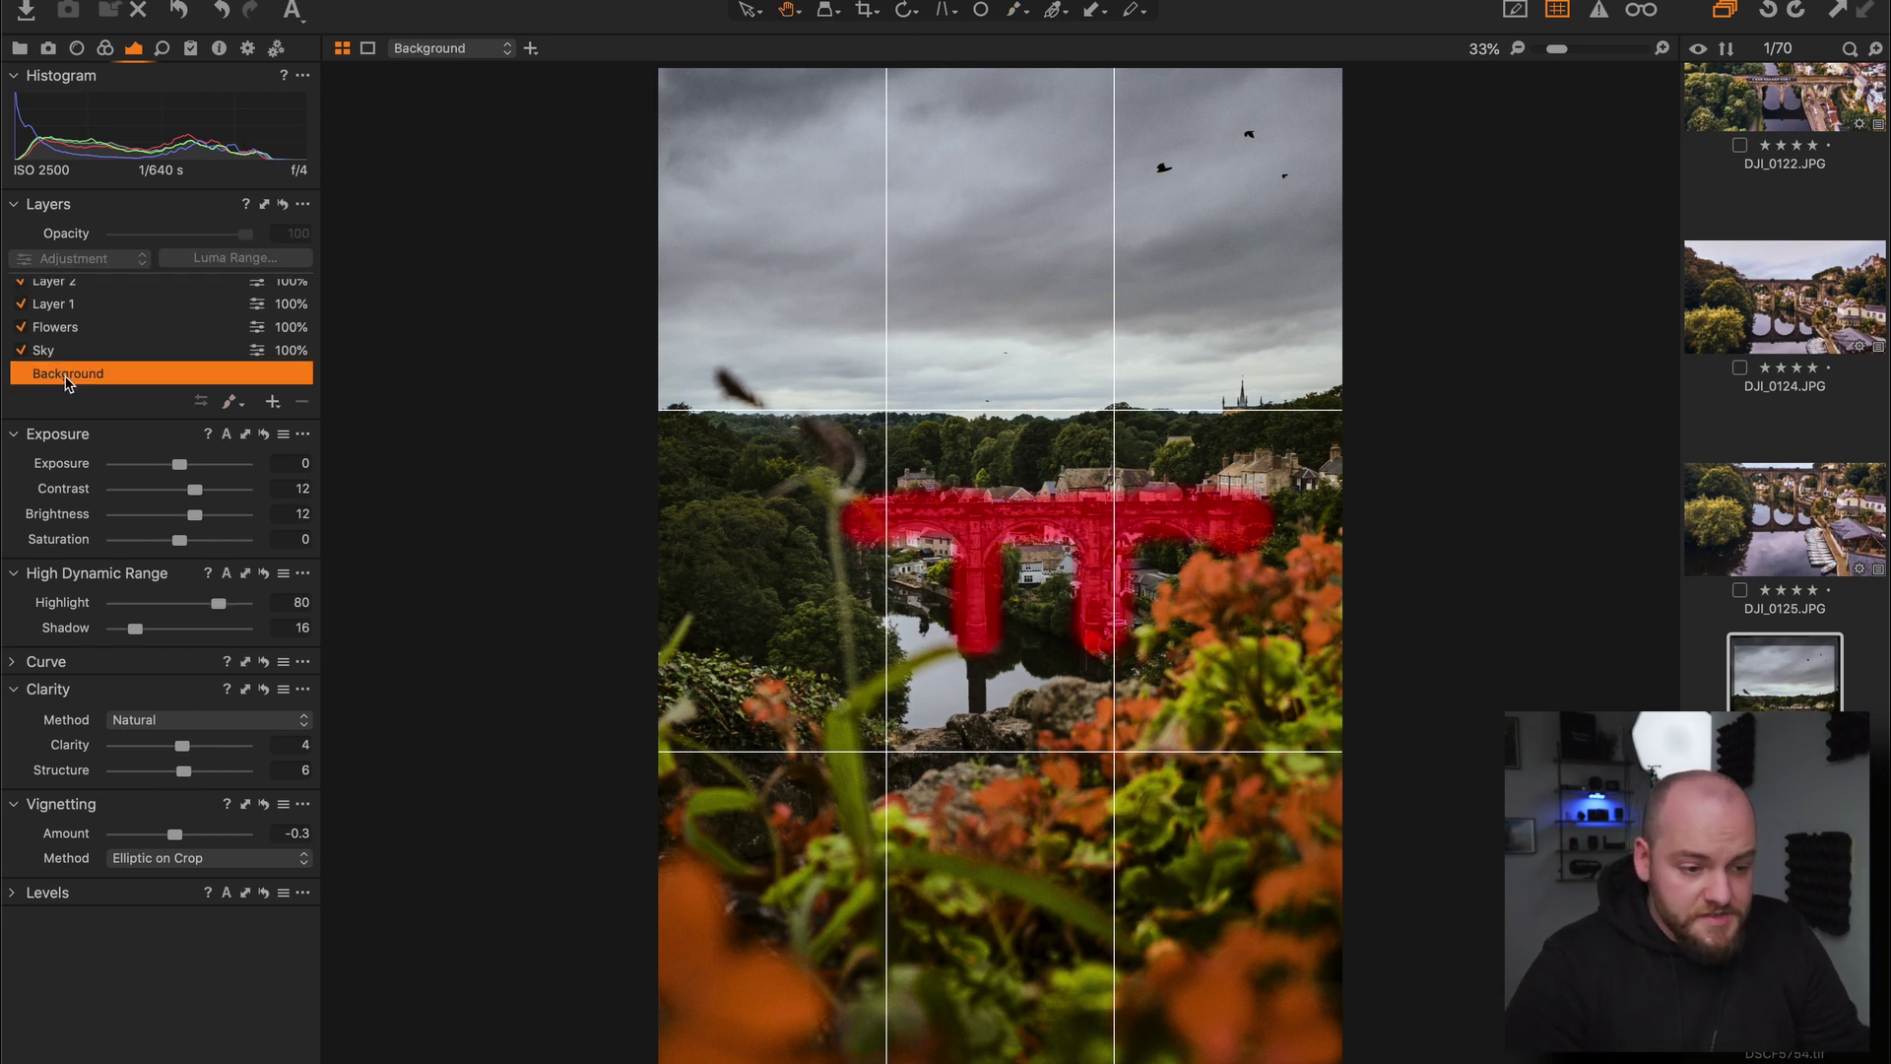
left_click(176, 14, "alt")
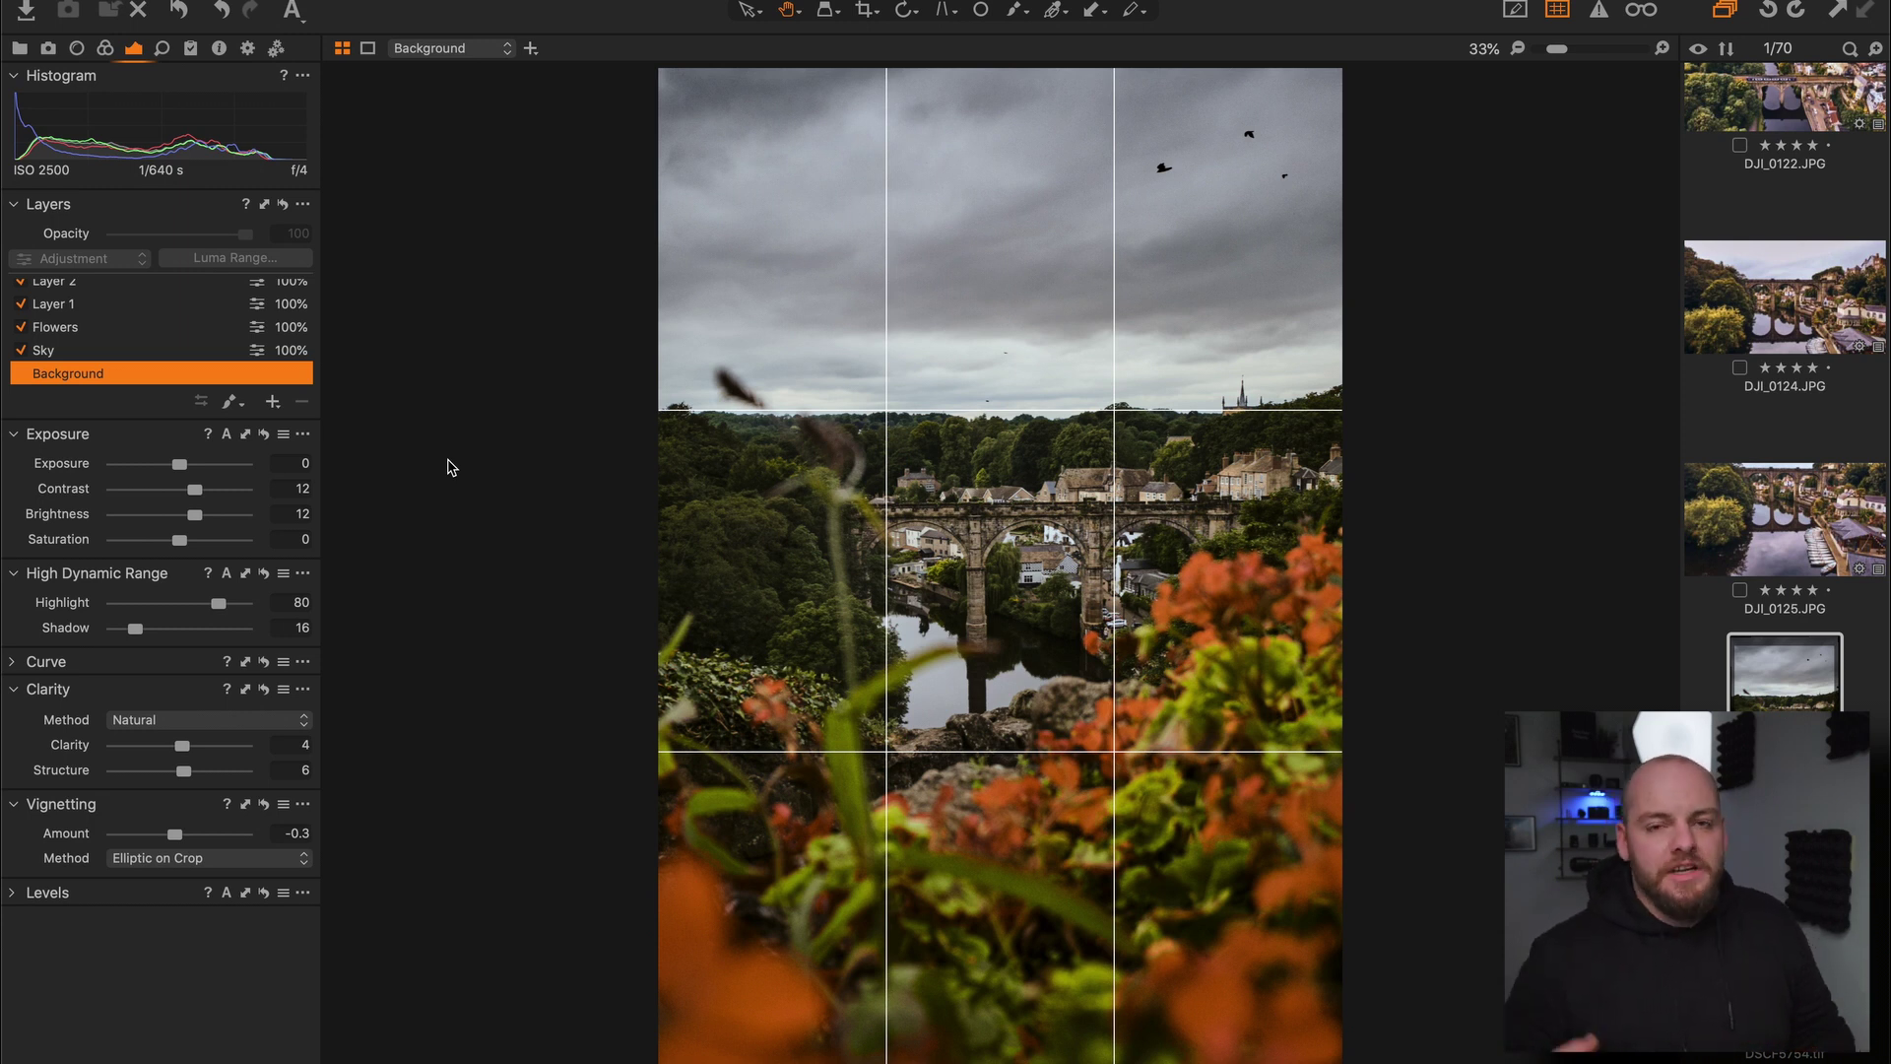
- Save the photo's current adjustments as a user style, keeping the preselected settings
left_click(394, 1)
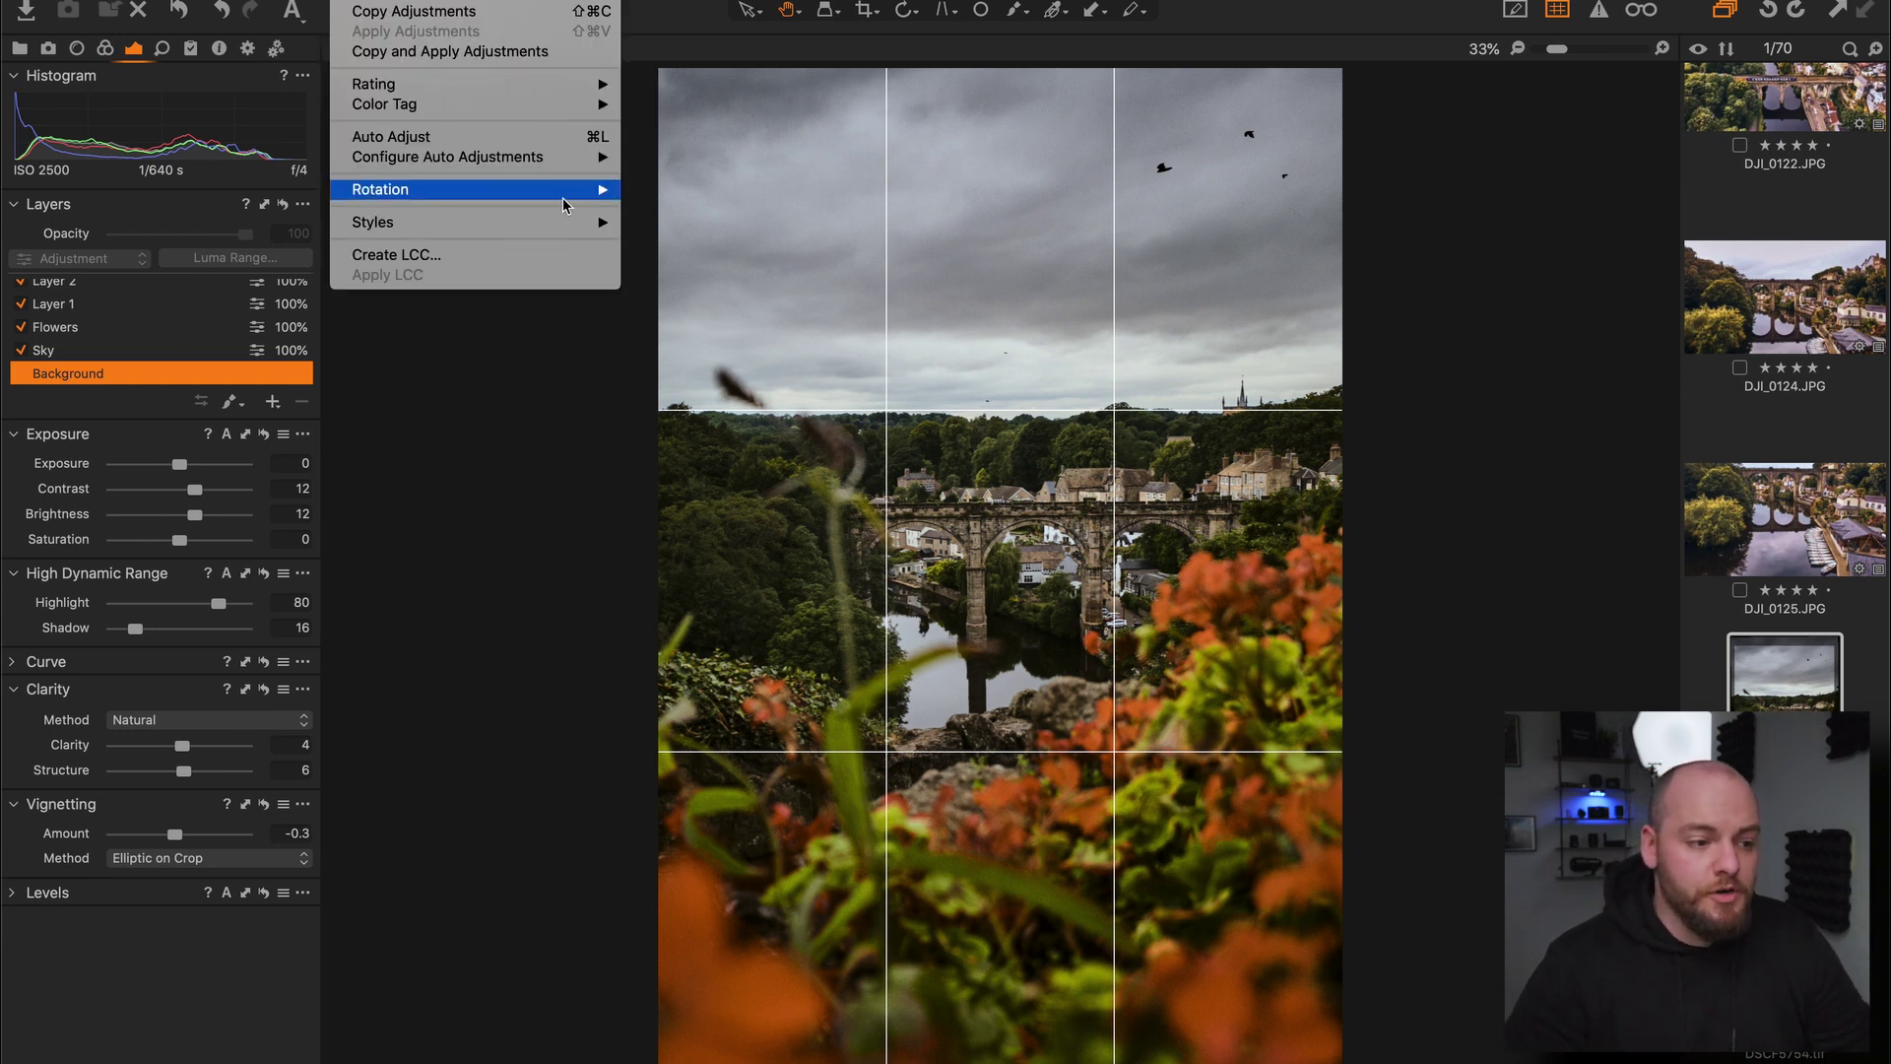
mouse_move(529, 223)
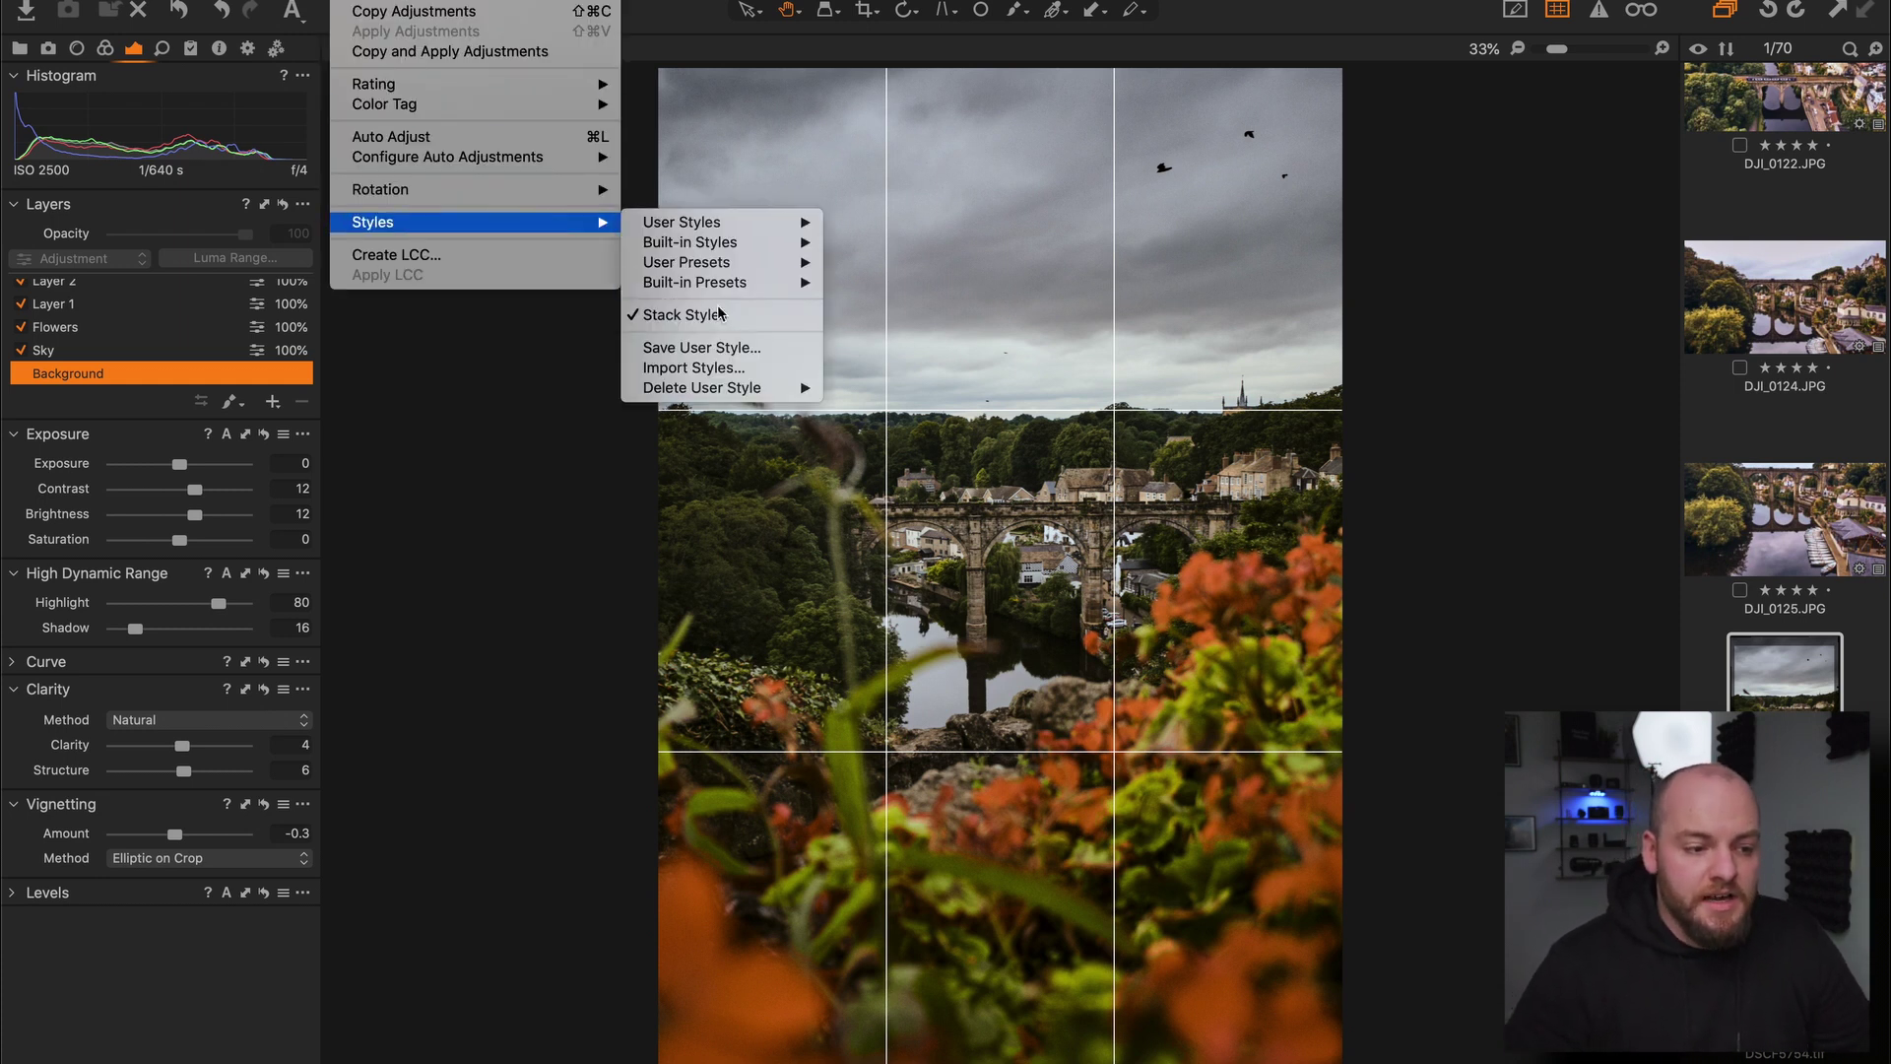
left_click(717, 351)
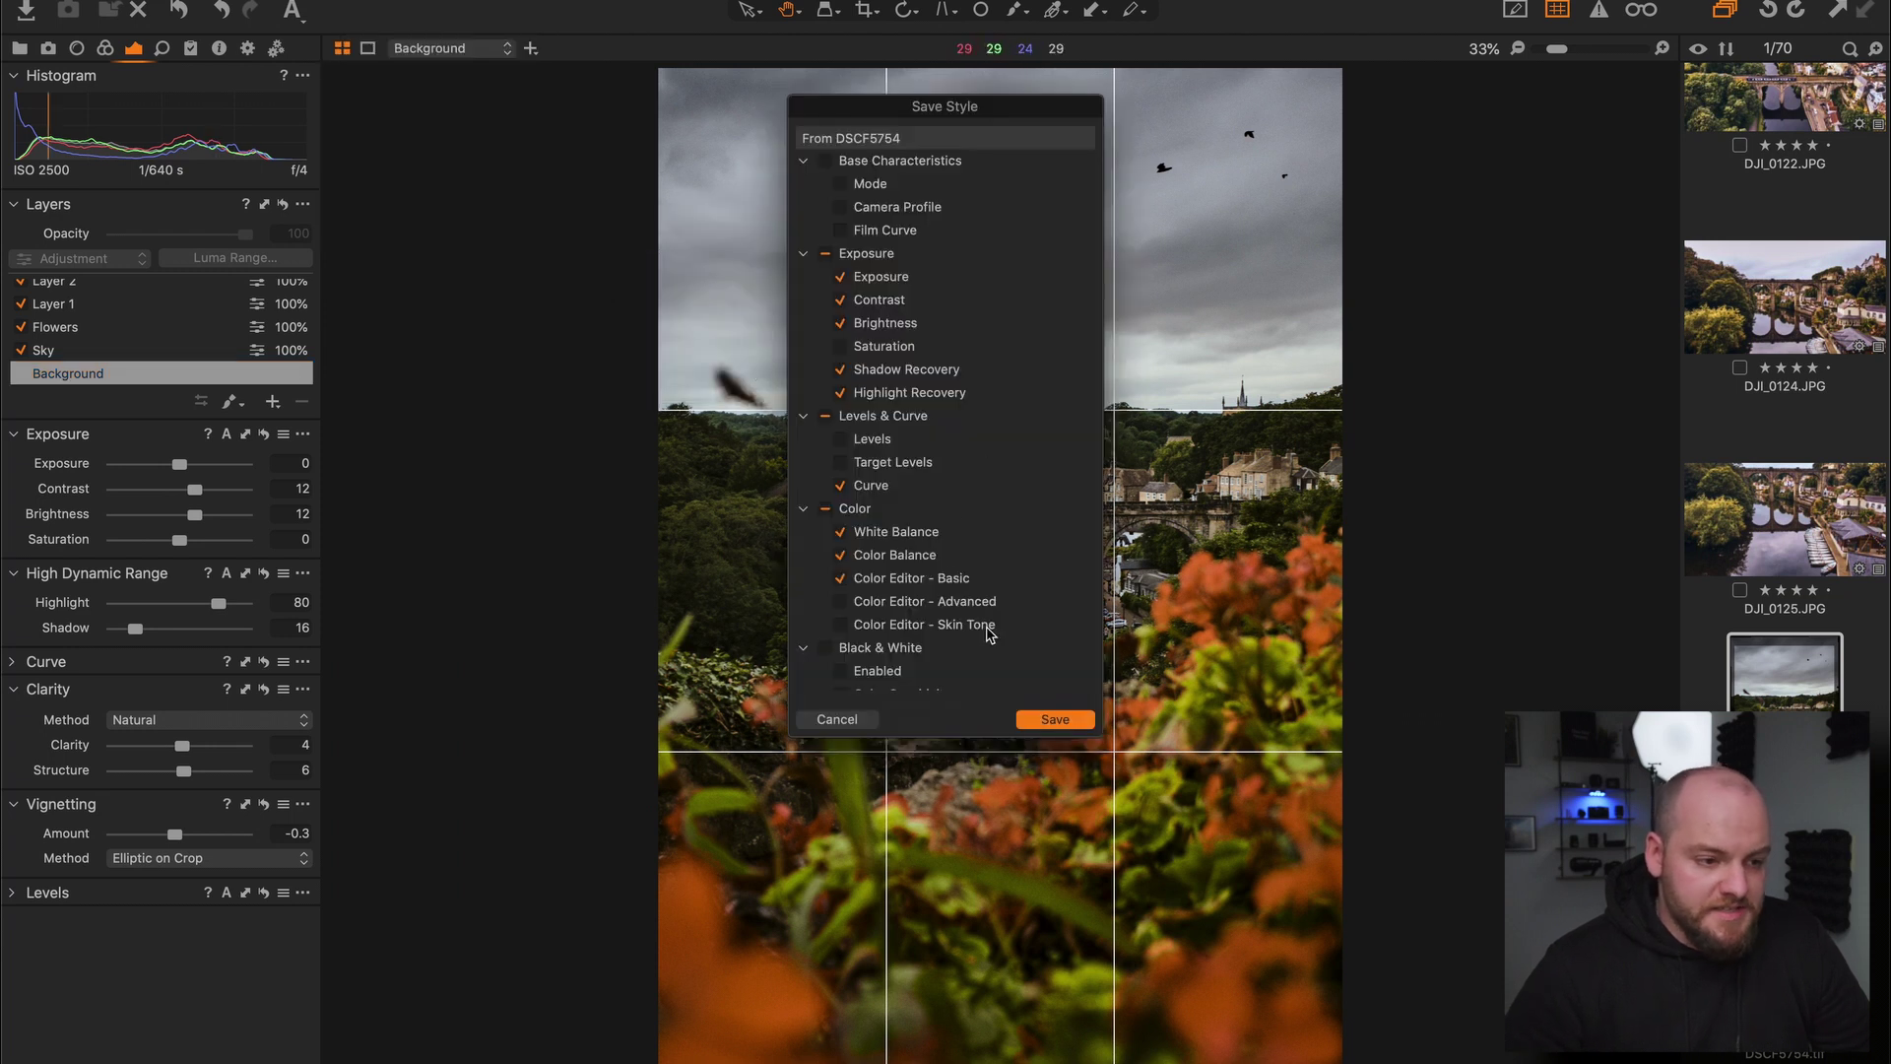
left_click(1069, 720)
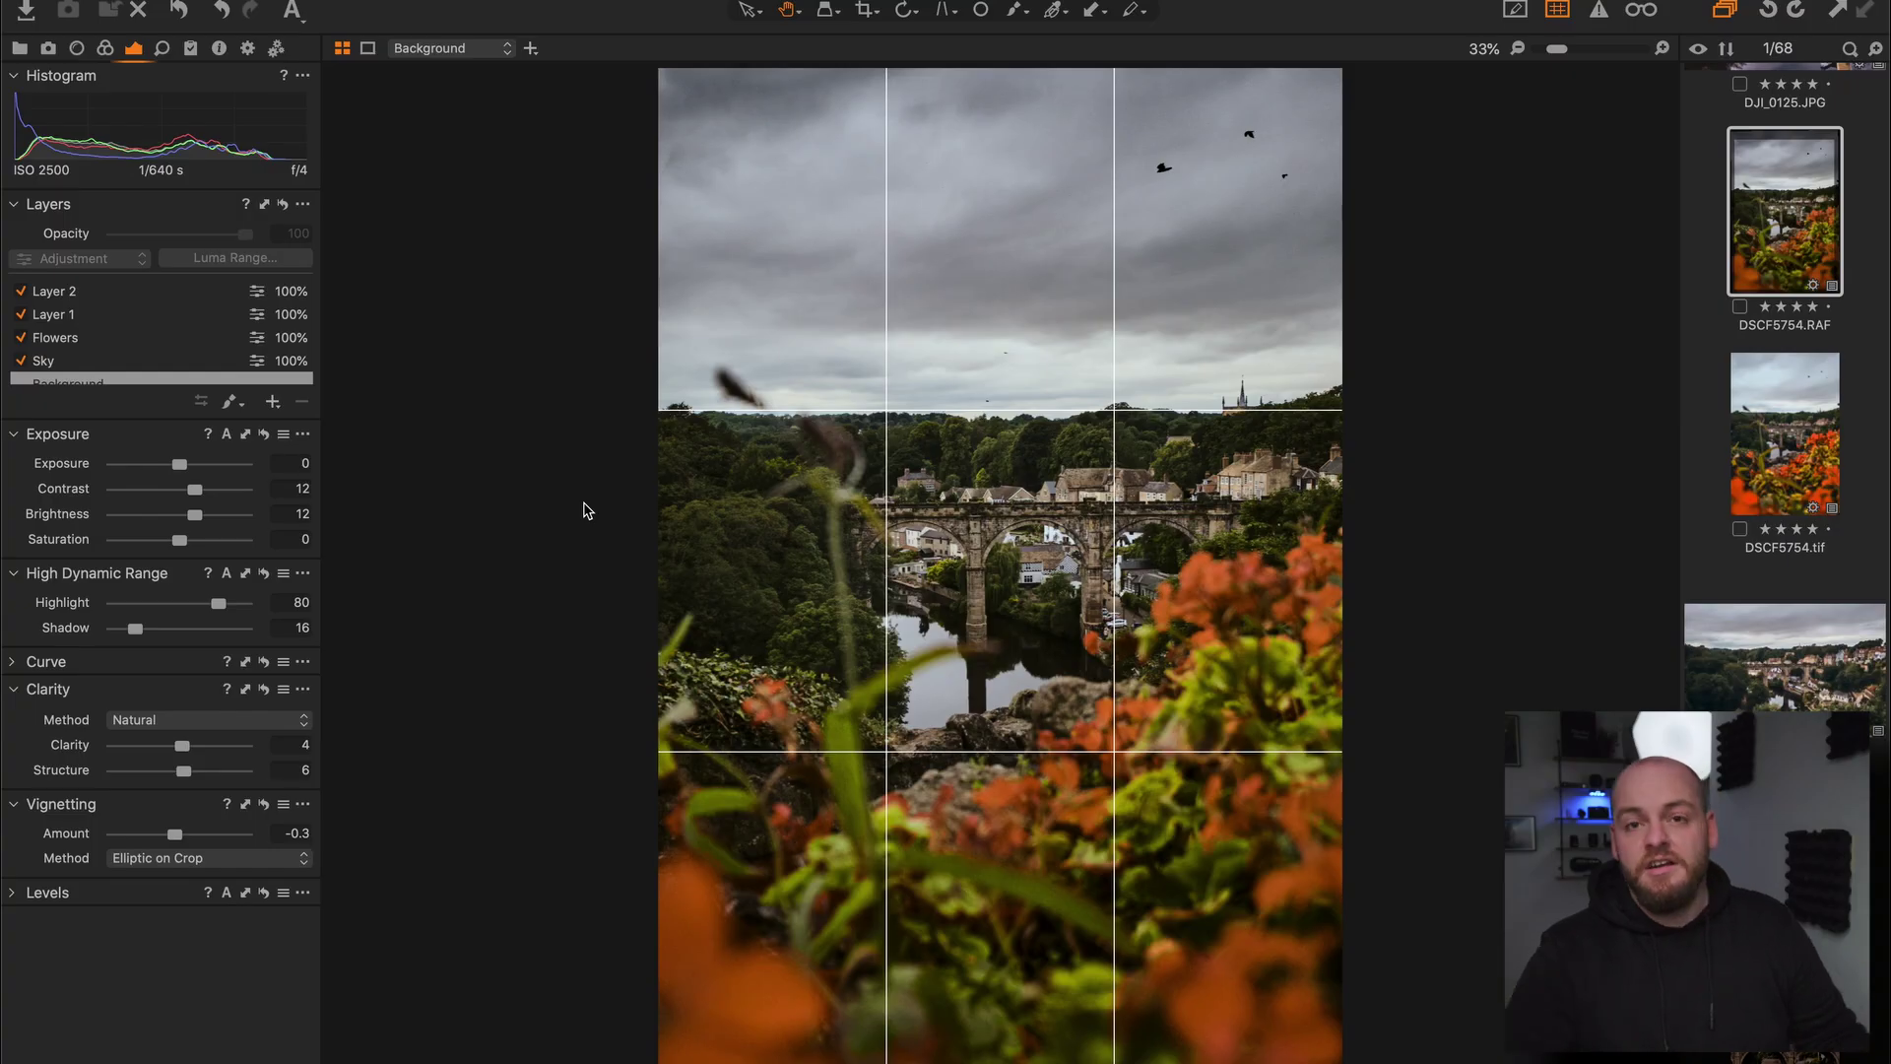
- Open the variant export settings for DSCF5754.RAF
right_click(1795, 219)
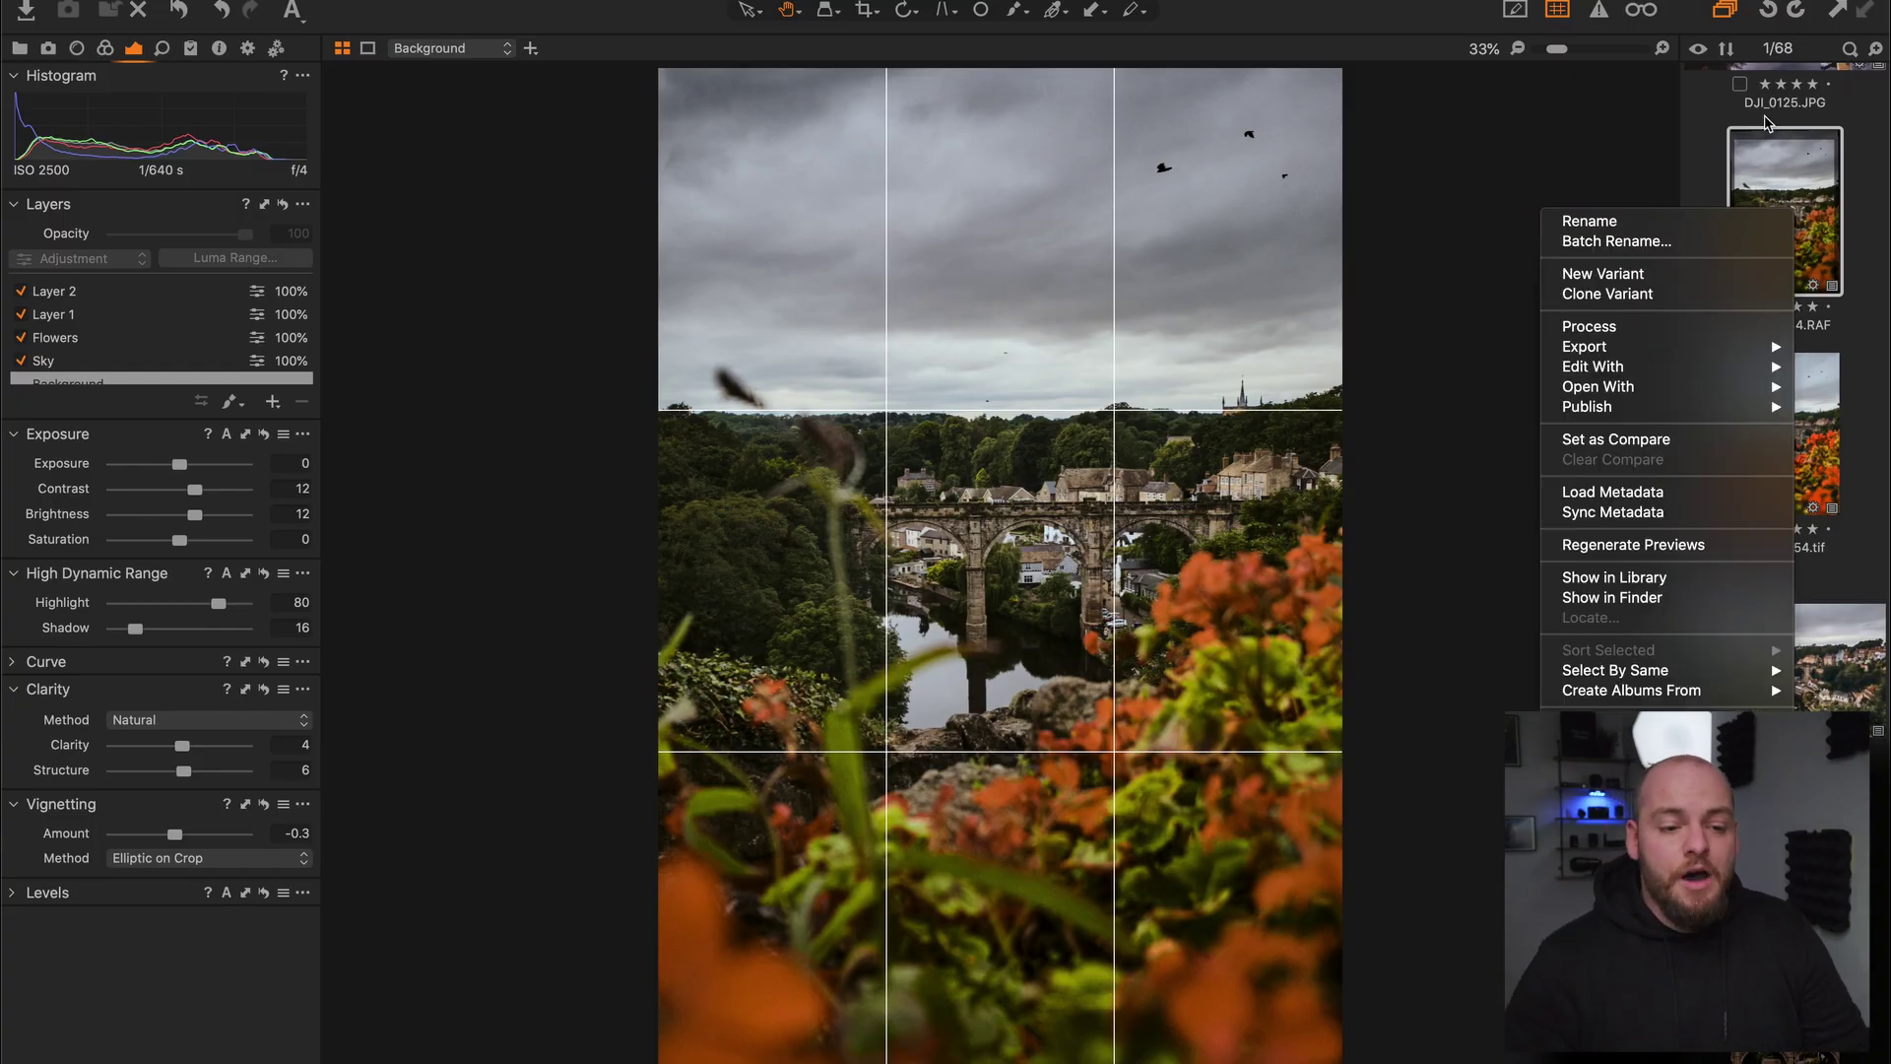
mouse_move(1569, 355)
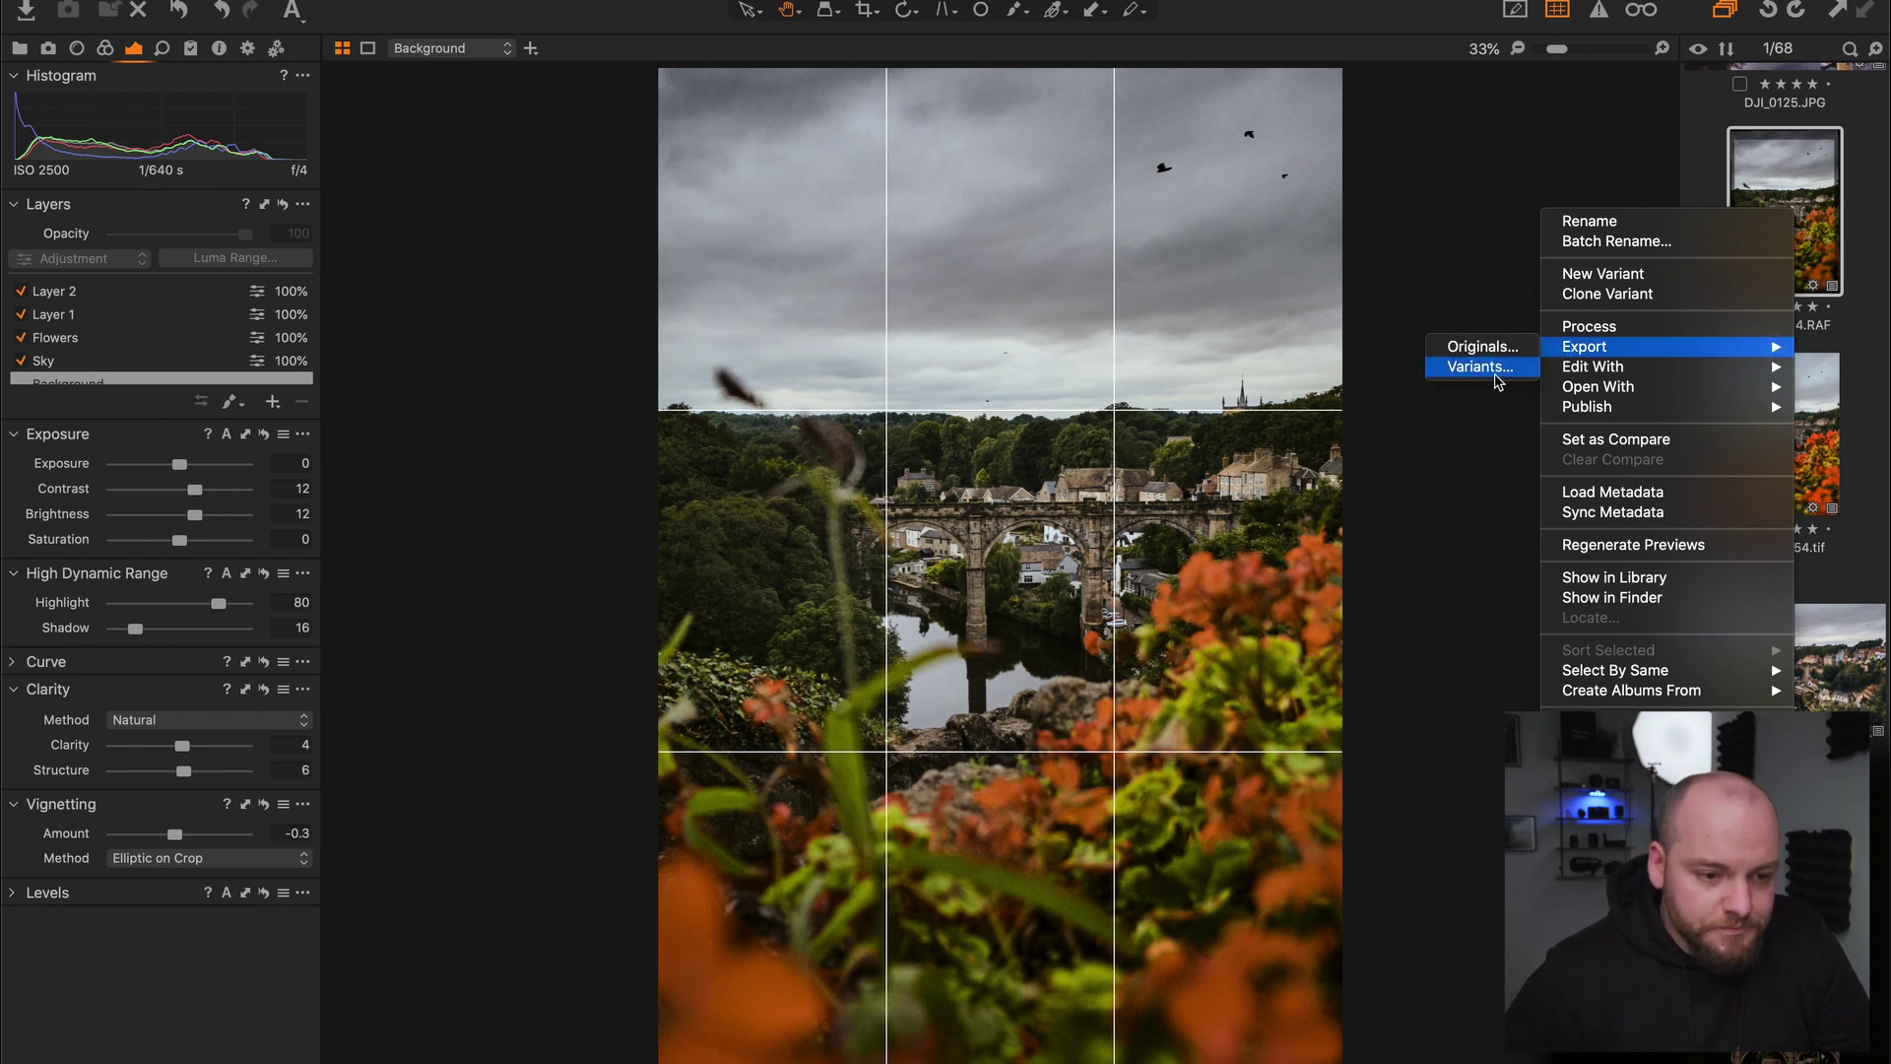
left_click(1499, 381)
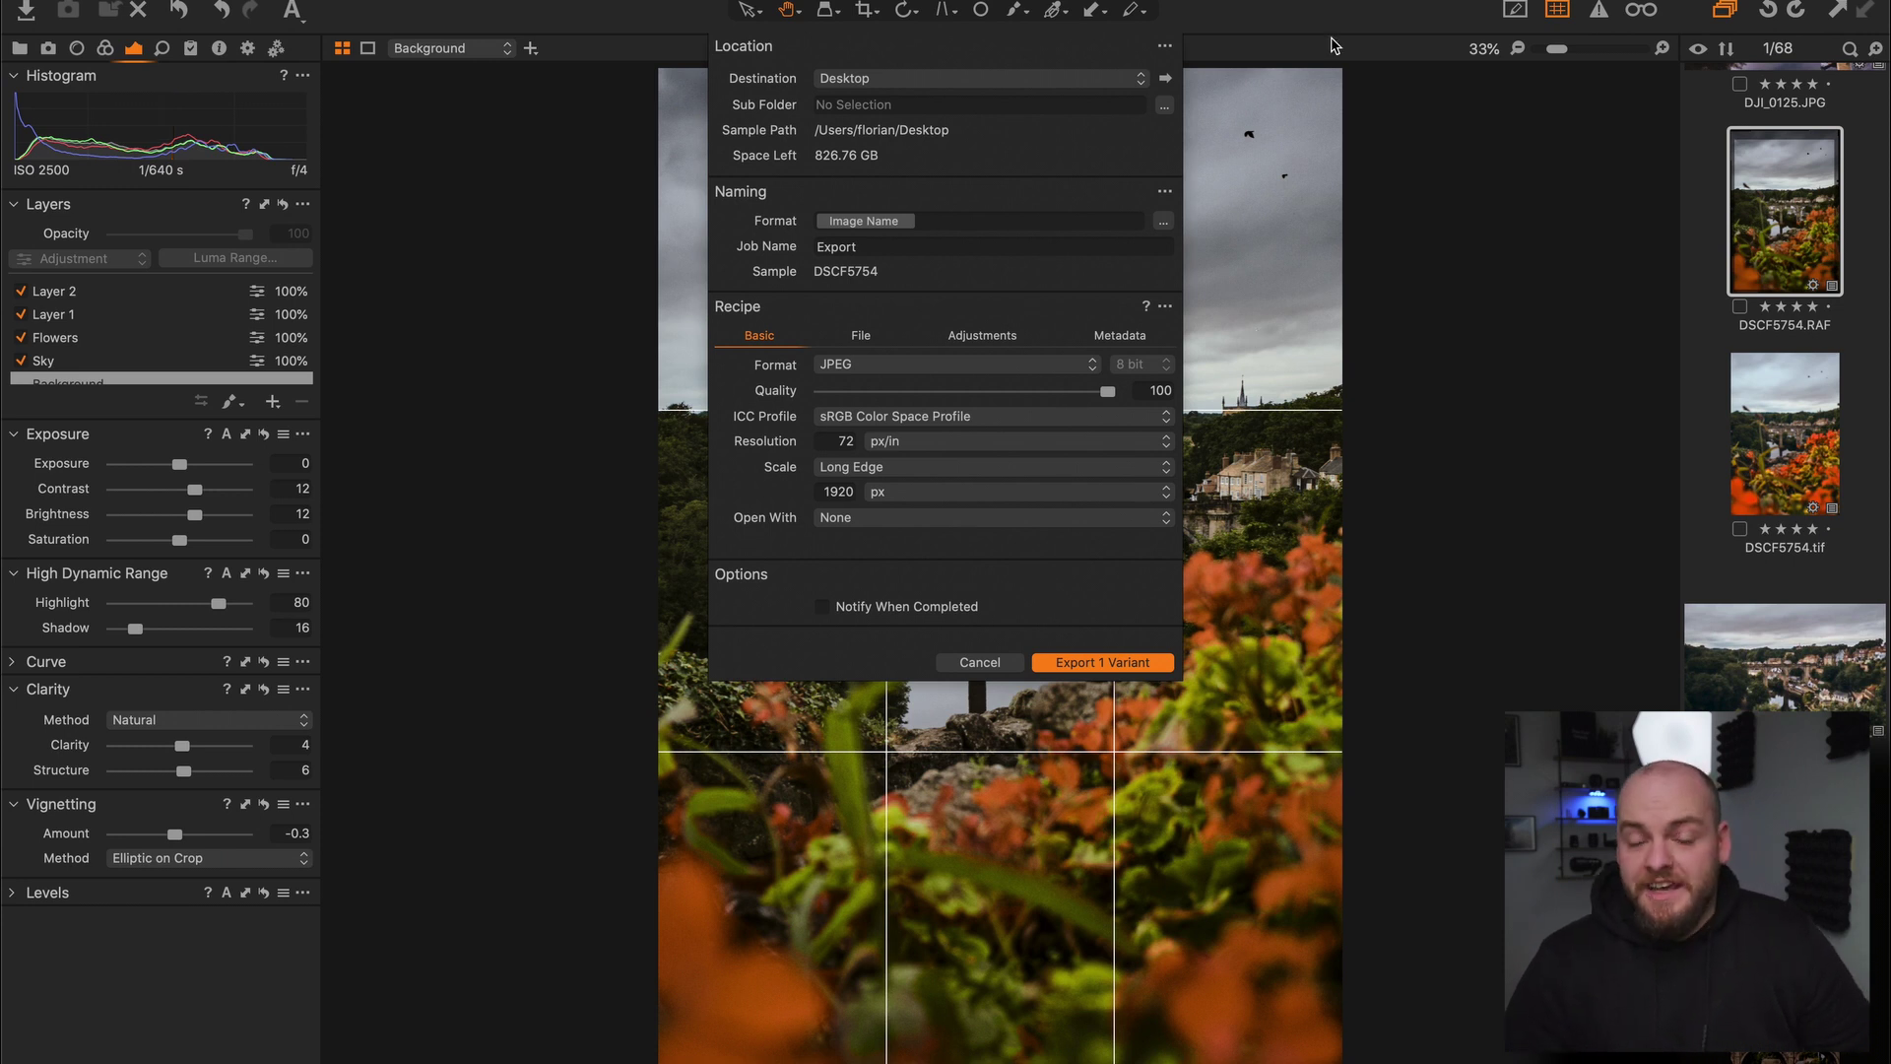
- Set the export scale to Fixed at 100% and the resolution to 300 px/in
left_click(1167, 469)
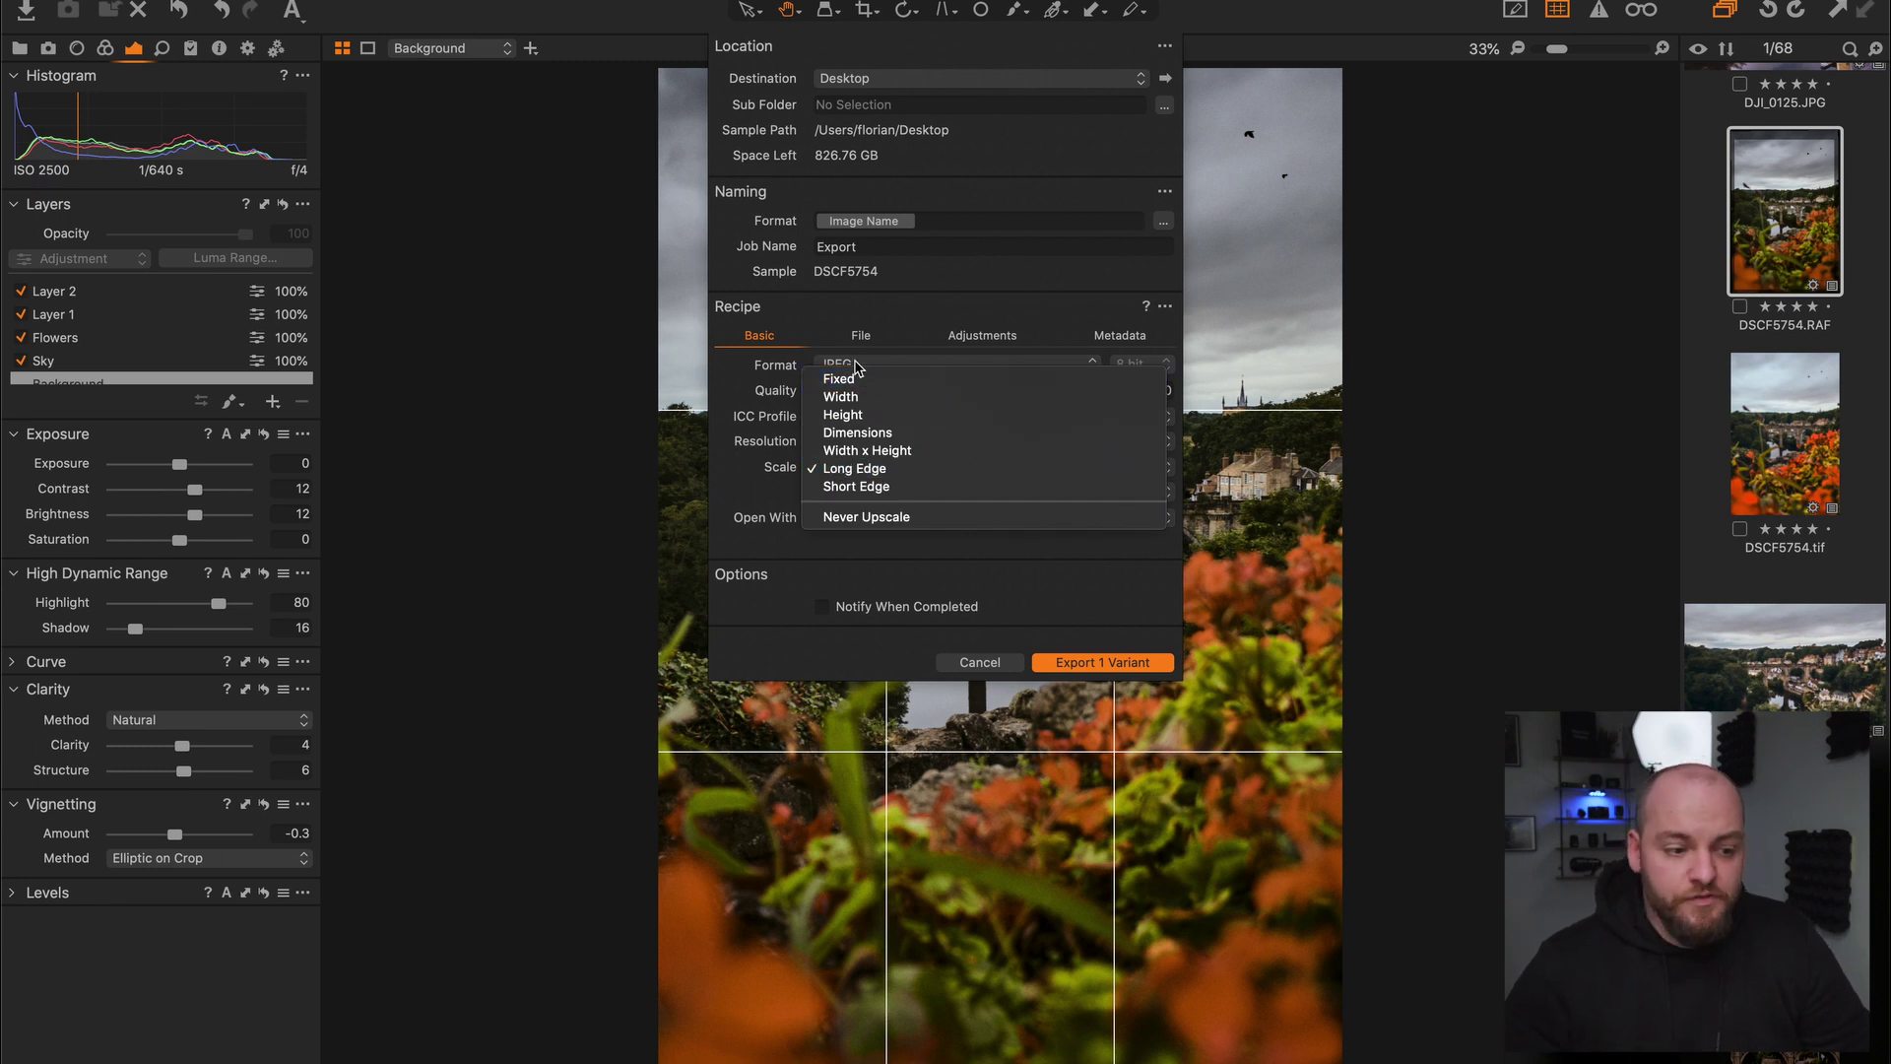
left_click(849, 380)
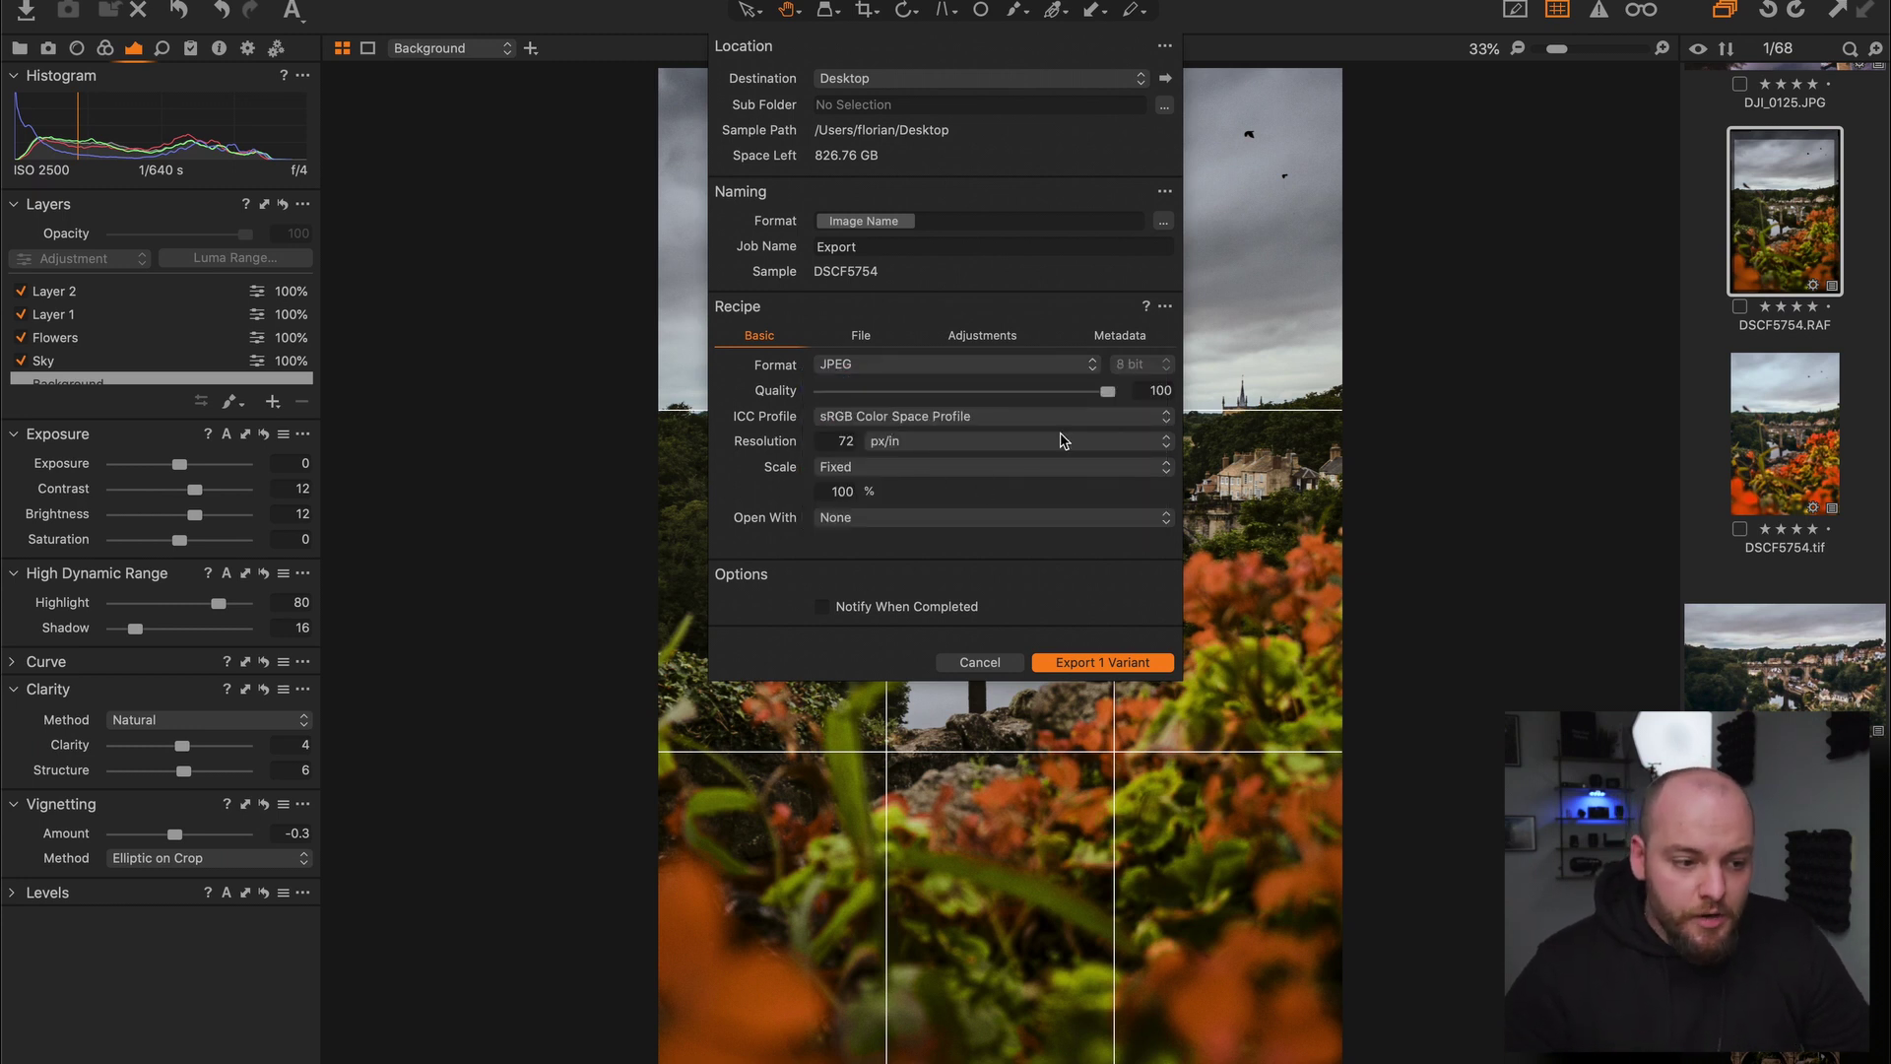
left_click(845, 440)
type("300")
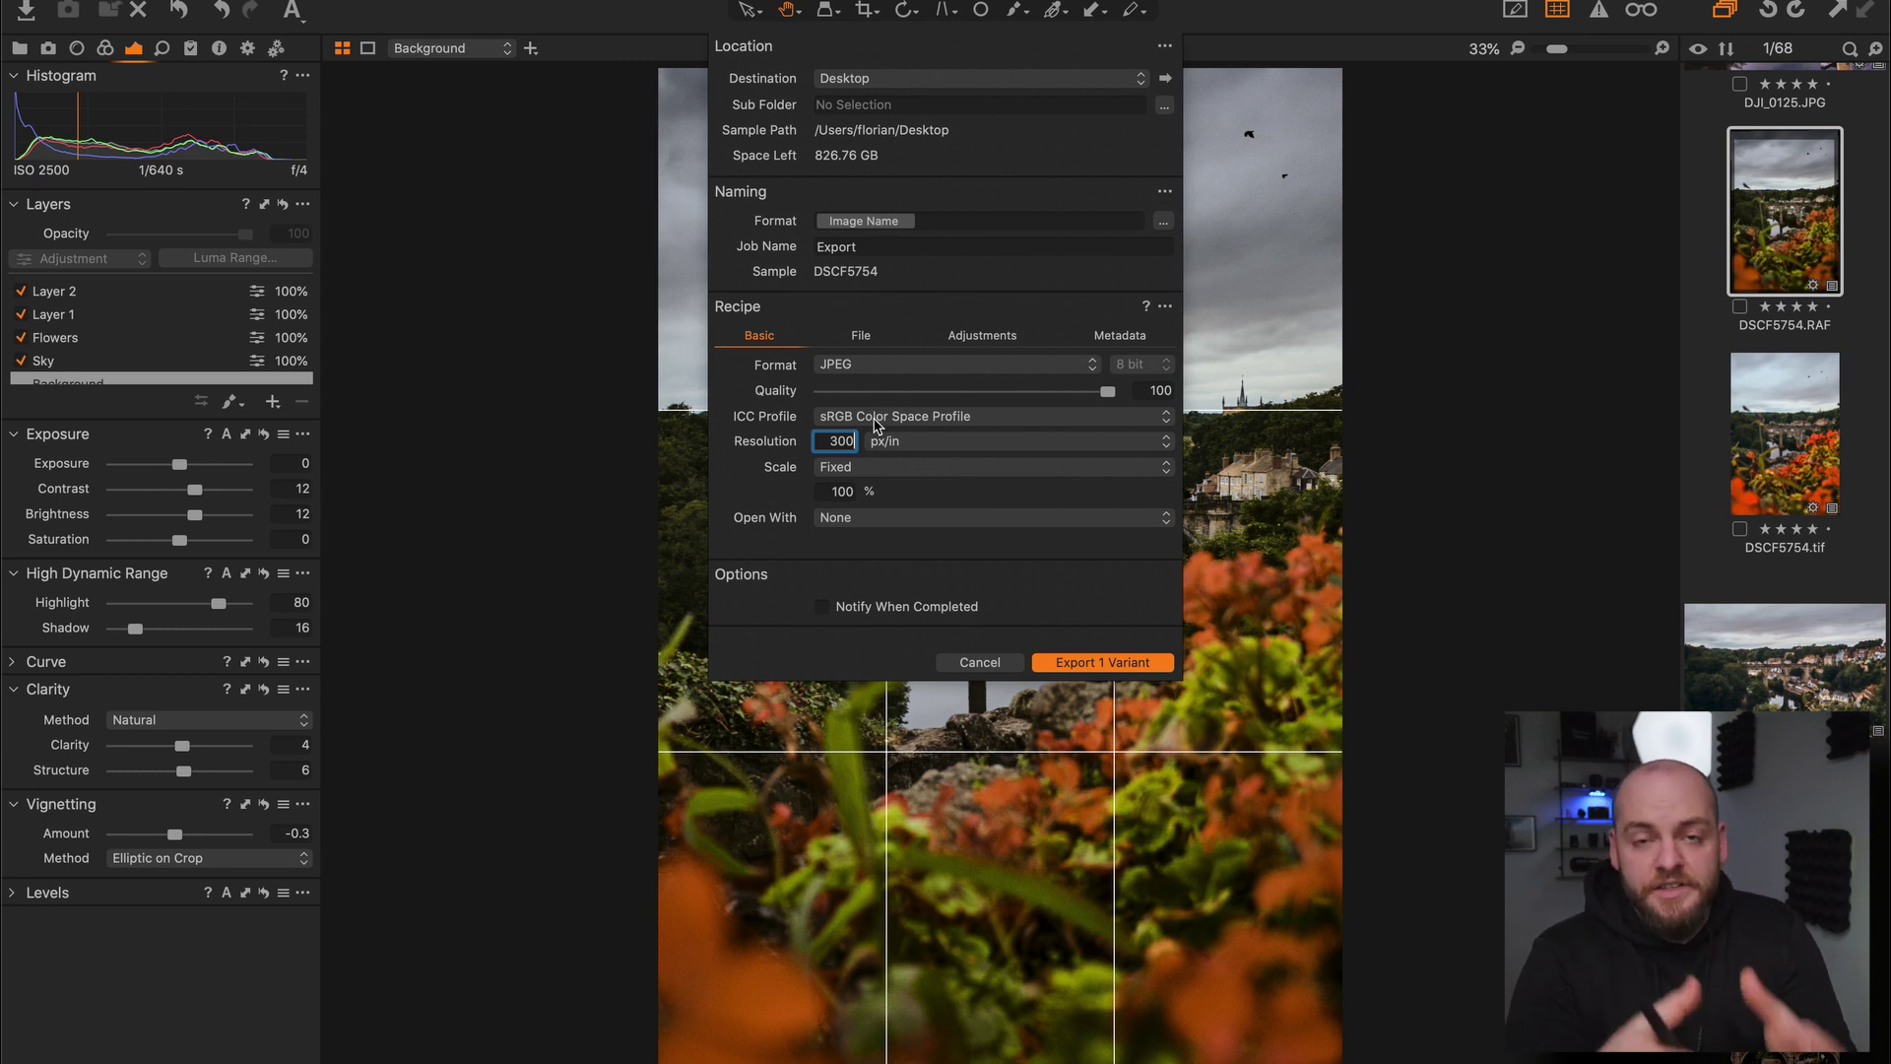
- Set the export resolution to 72 px/in and the scale to Long Edge at 1920 px
double_click(826, 440)
type("3")
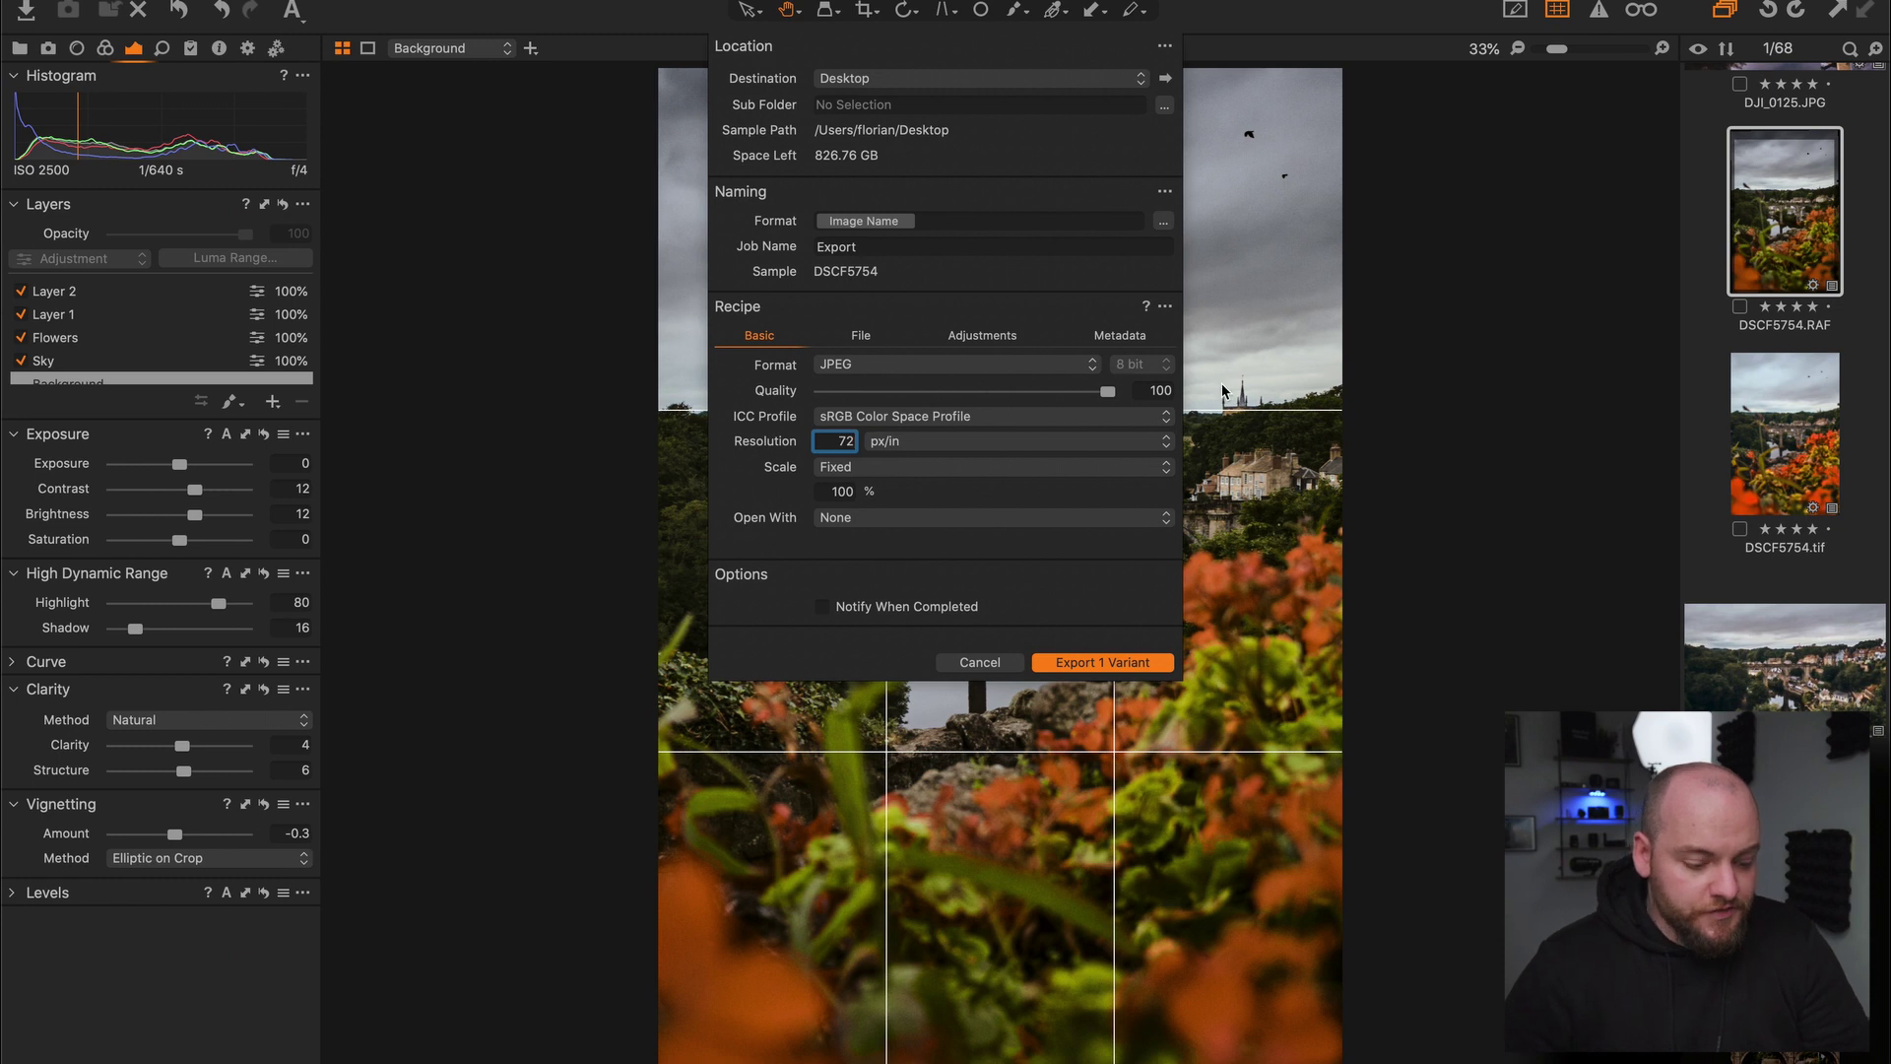
left_click(1133, 467)
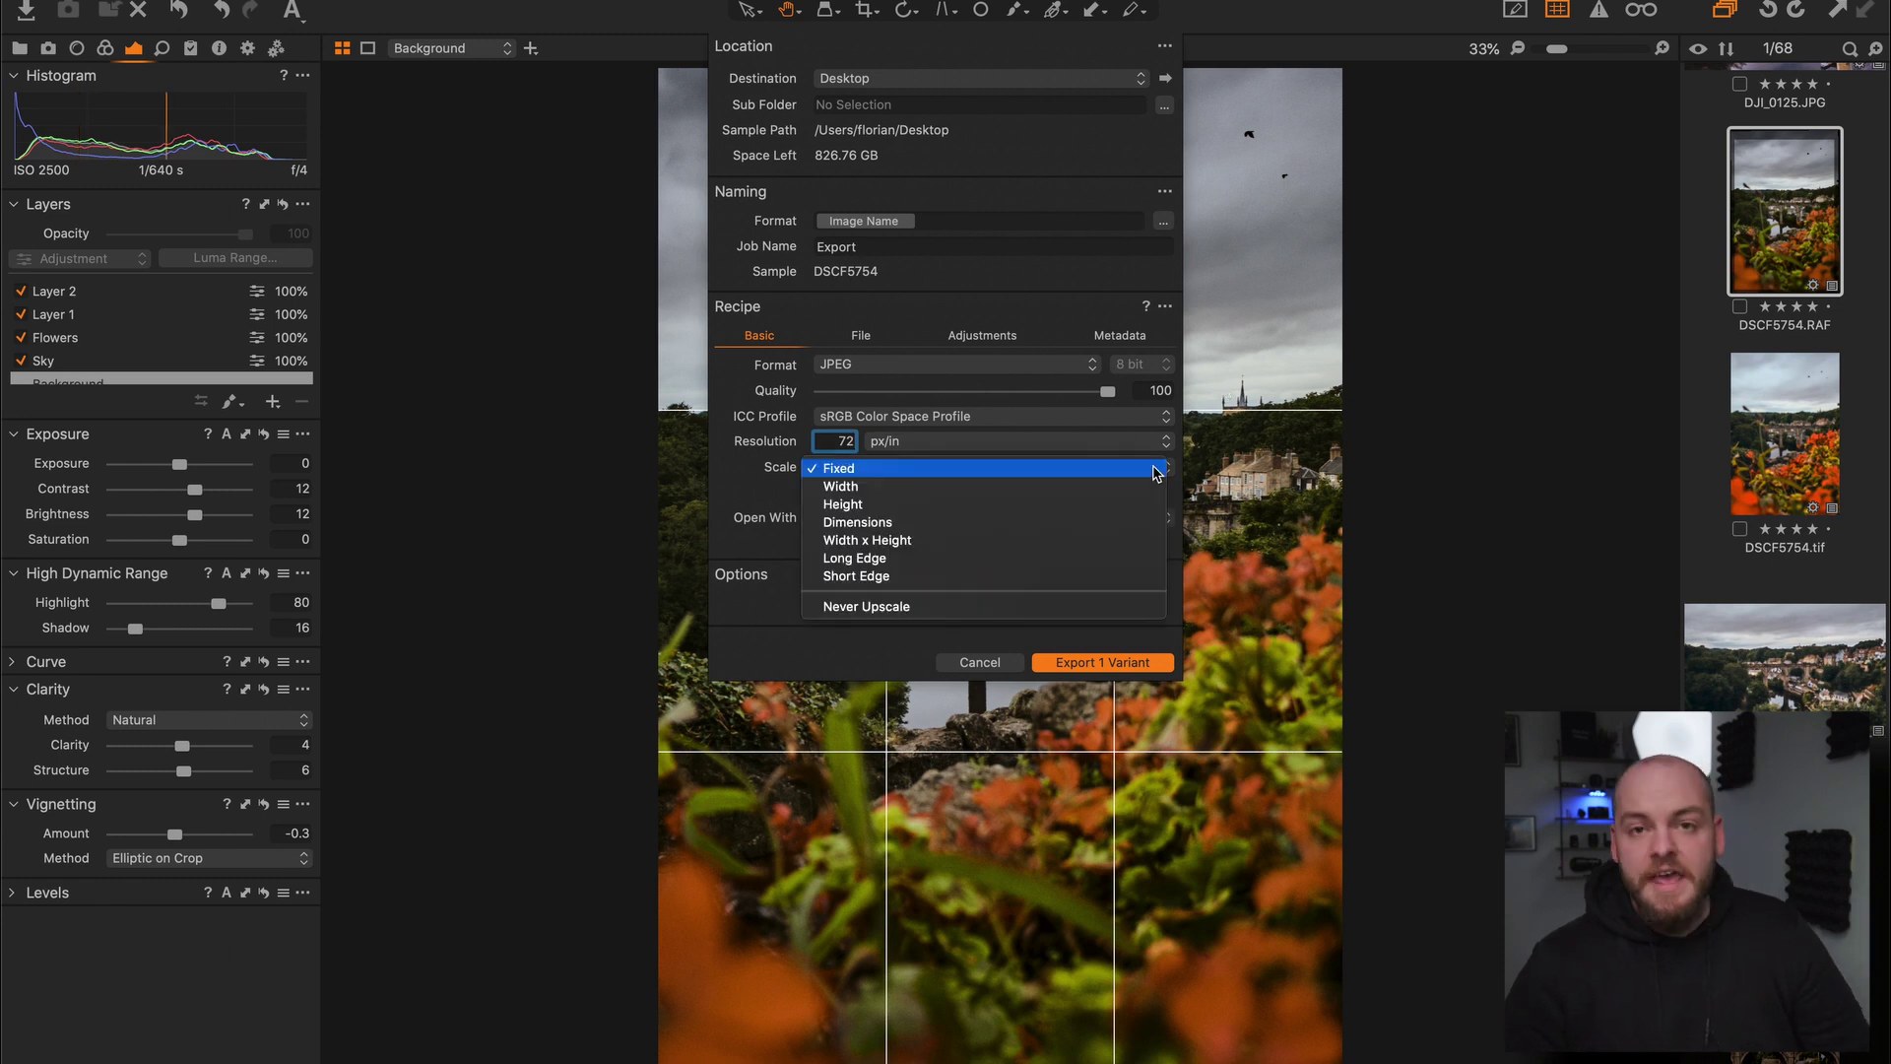
left_click(874, 558)
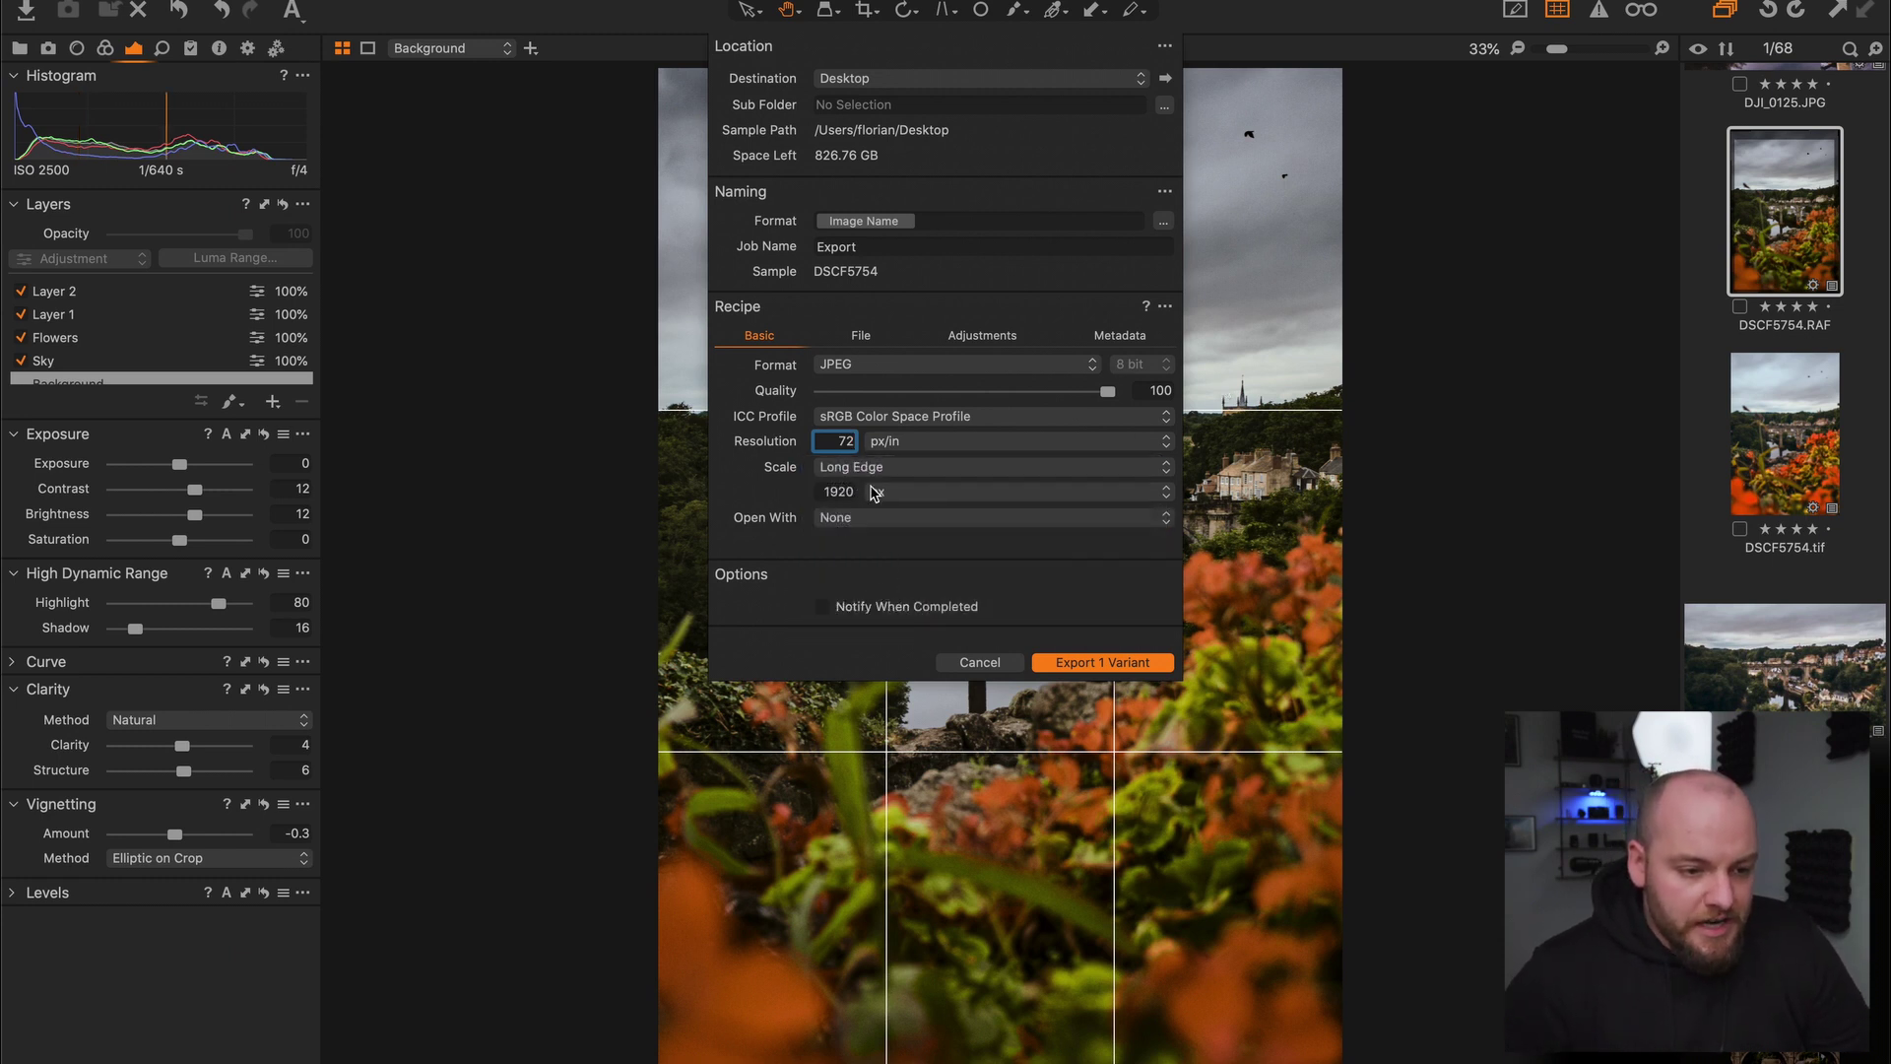